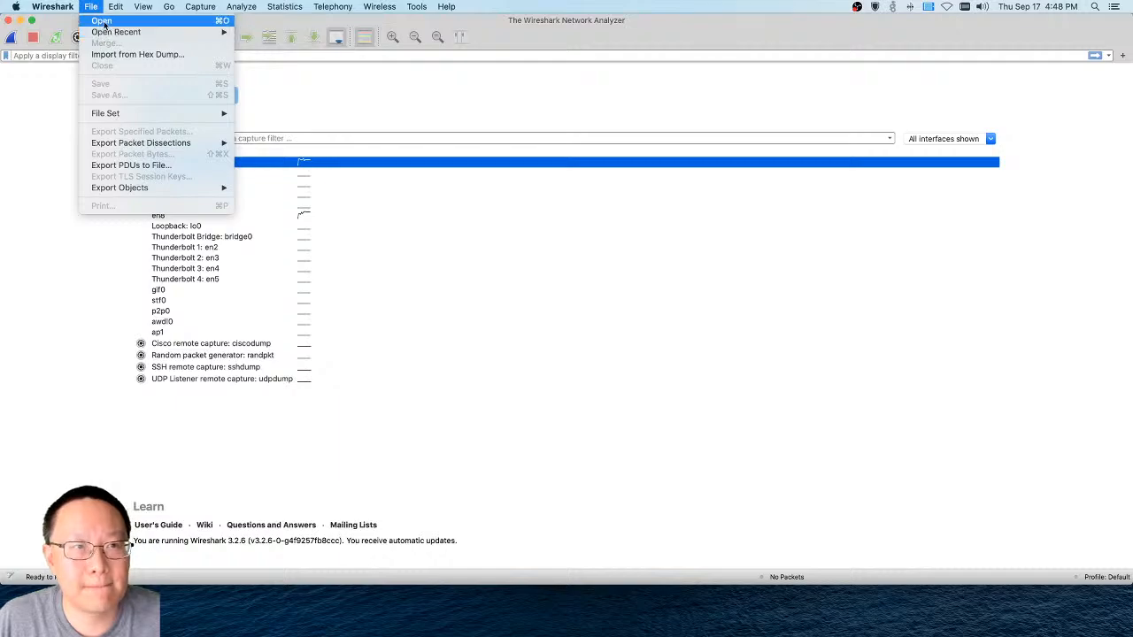
# Bring up the capture file chooser and select set1.pcap in the Packets folder
pyautogui.click(102, 20)
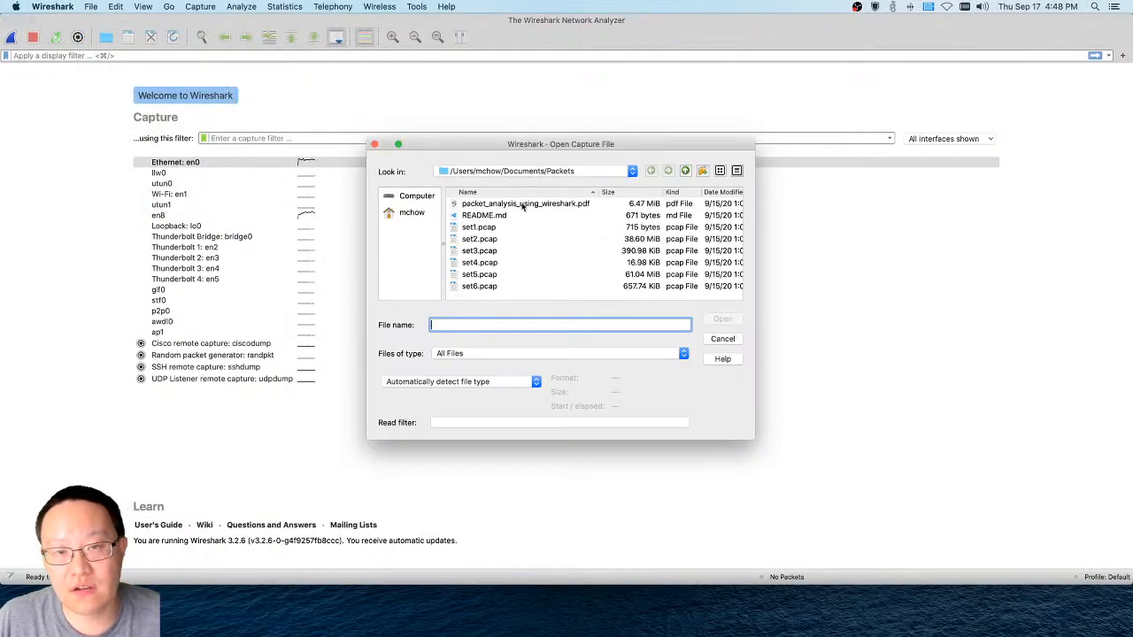
pyautogui.click(511, 228)
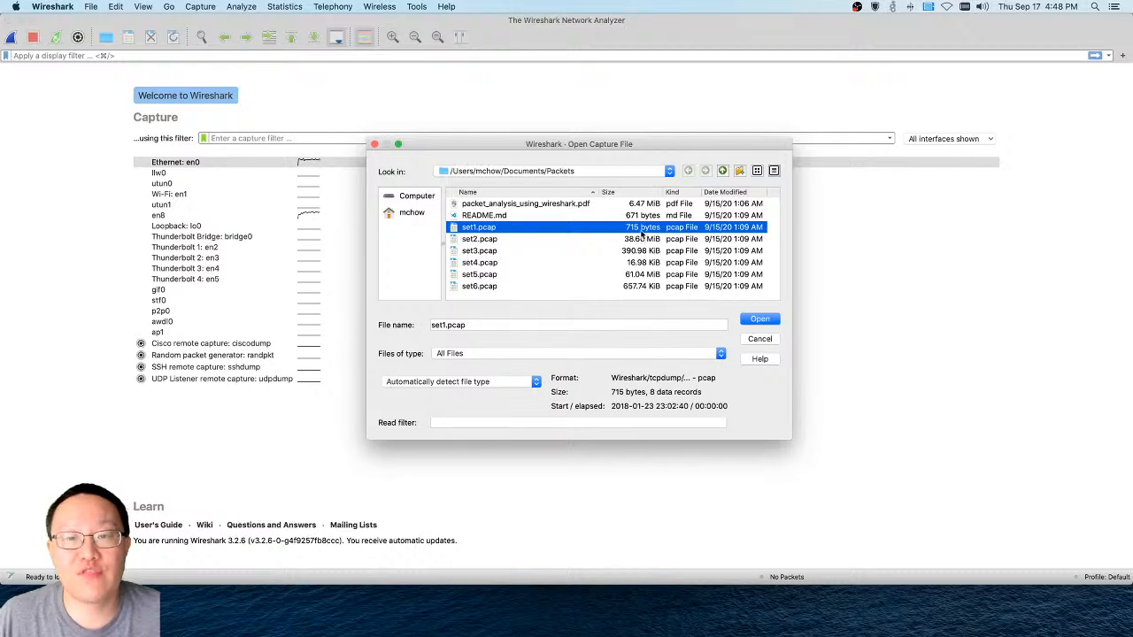
# Switch to Terminal, move its window clear of the screen corner and list the contents of the Documents folder with ls
pyautogui.moveTo(546, 634)
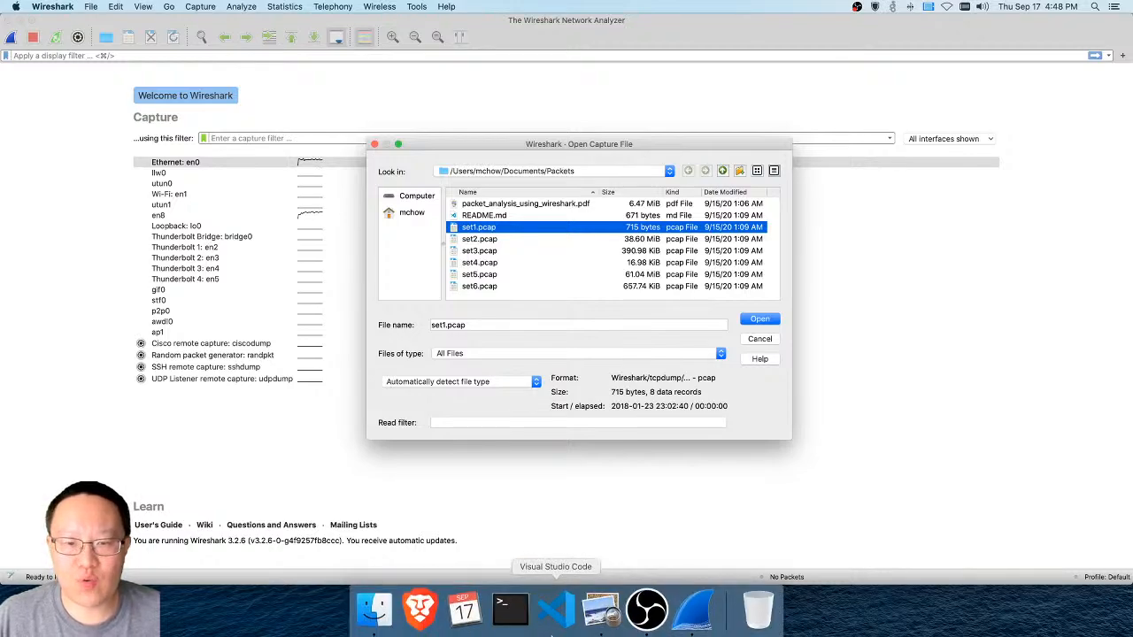
pyautogui.click(524, 625)
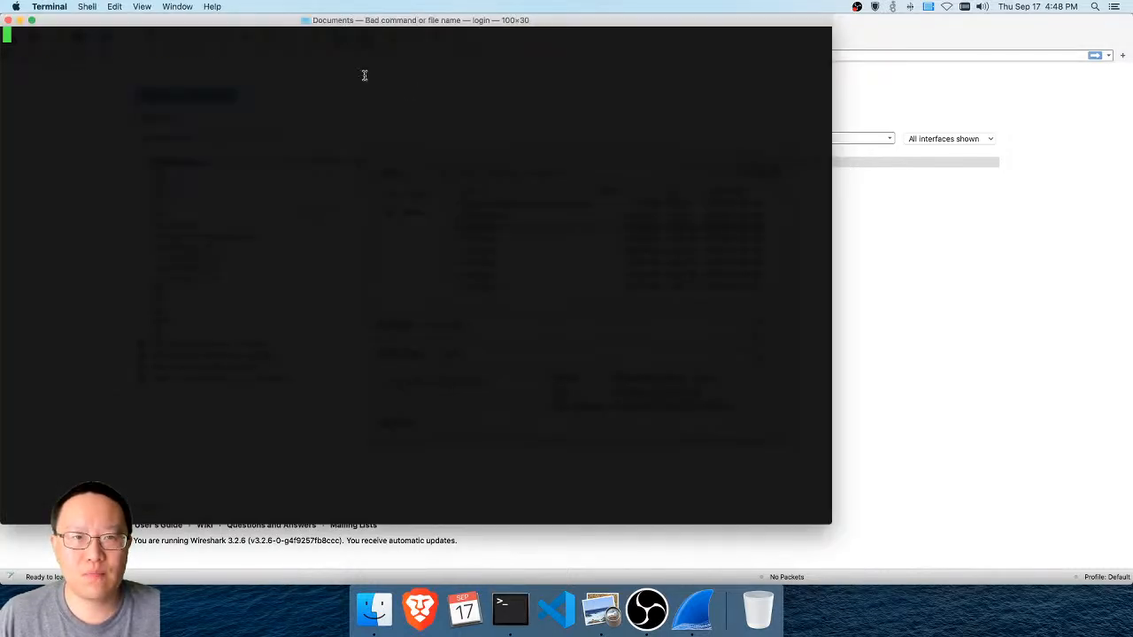
pyautogui.moveTo(363, 22); pyautogui.dragTo(473, 44)
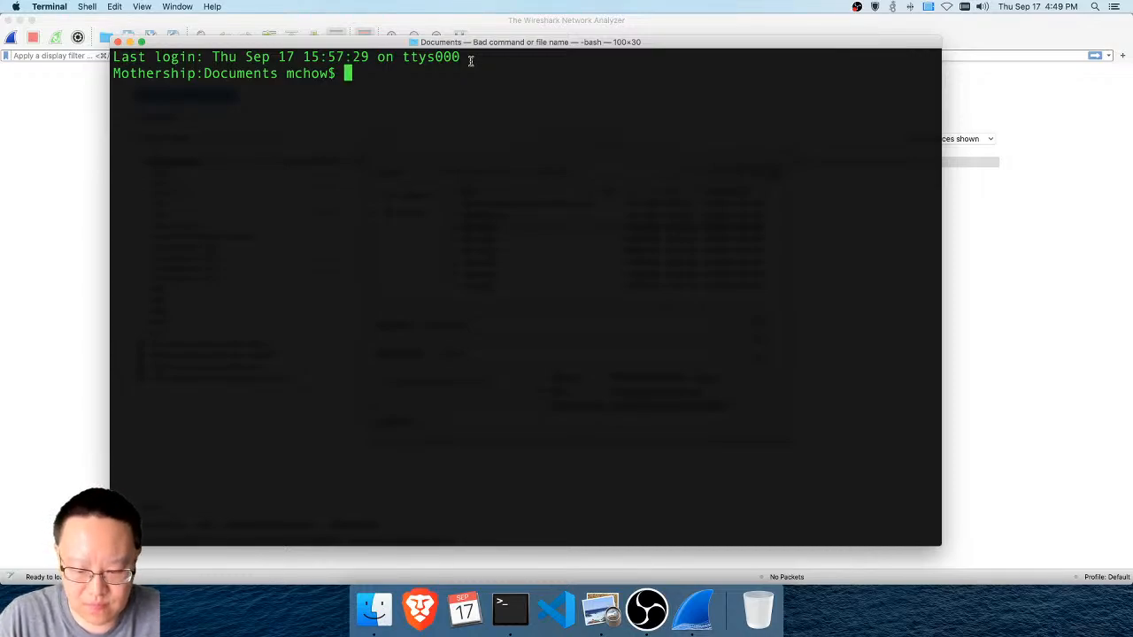
pyautogui.write('ls')
pyautogui.press('Return')
# Change into the Packets directory and list its files with ls
pyautogui.write('cd Packets')
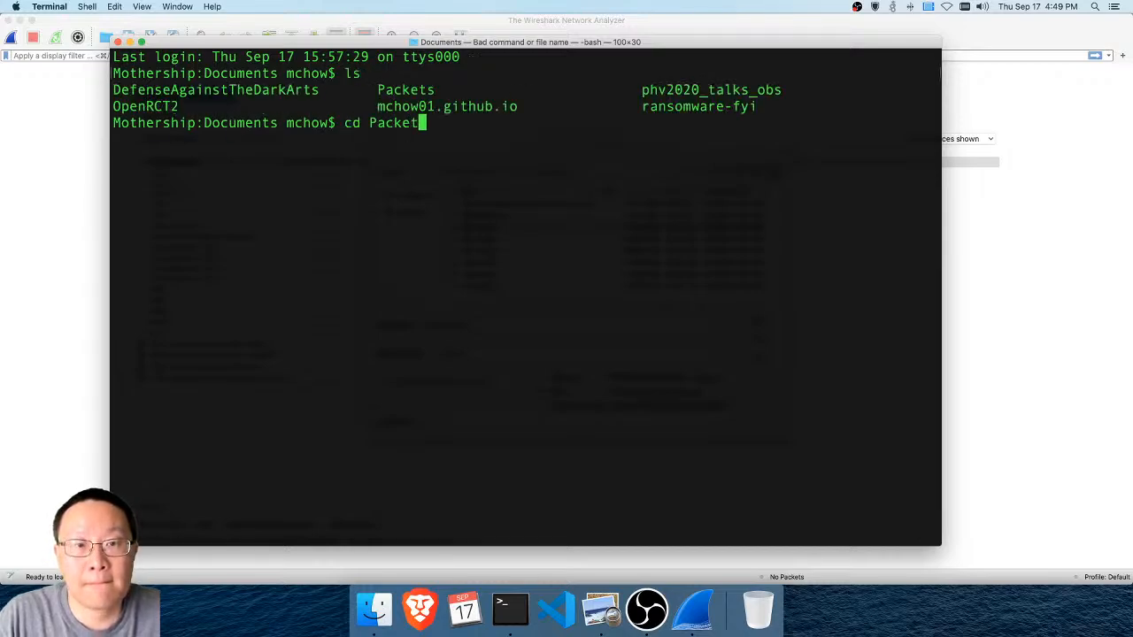
pyautogui.press('Return')
pyautogui.write('ls')
pyautogui.press('Return')
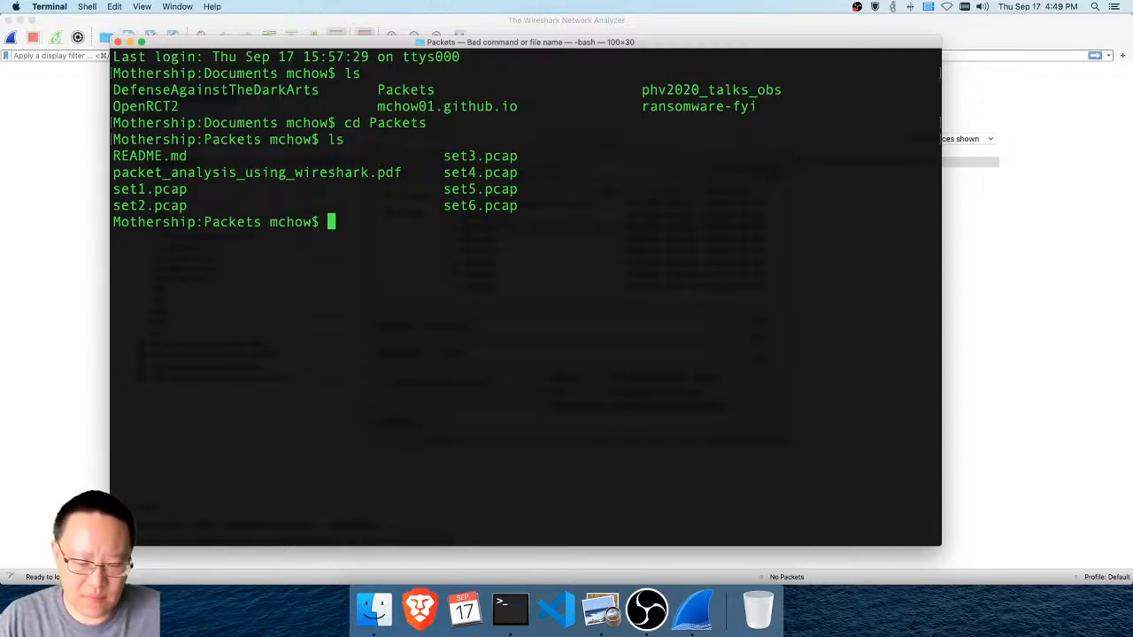
# Print the raw contents of set1.pcap with cat
pyautogui.write('cat set1.pcap')
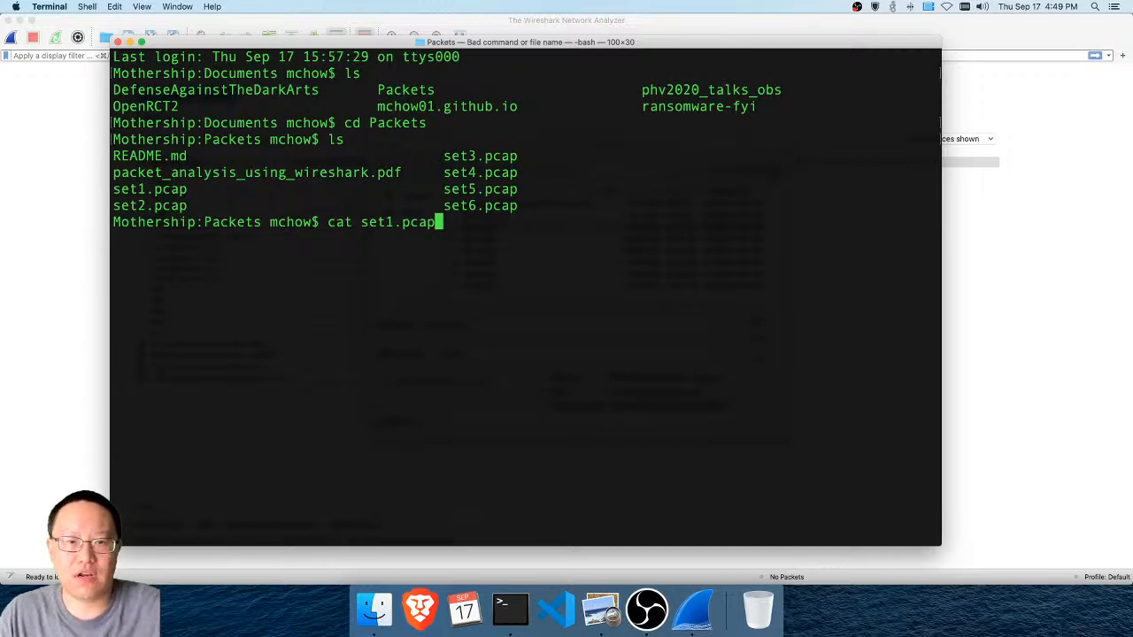
pyautogui.press('Return')
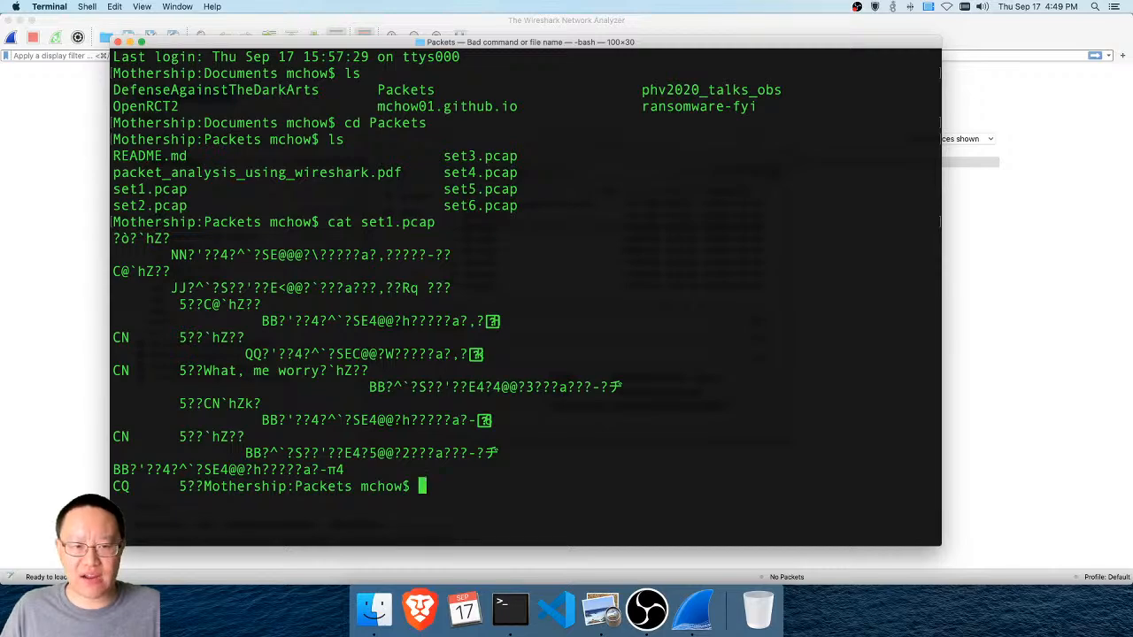
# Extract the human-readable text from set1.pcap with the strings command
pyautogui.write('string')
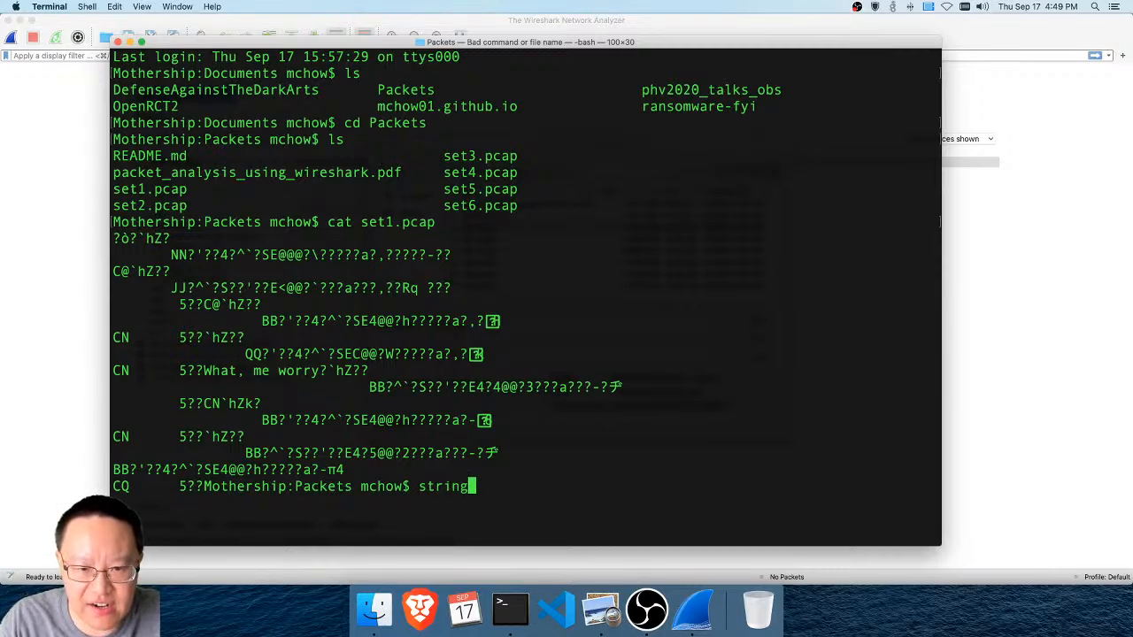
pyautogui.write('s set1.pcap')
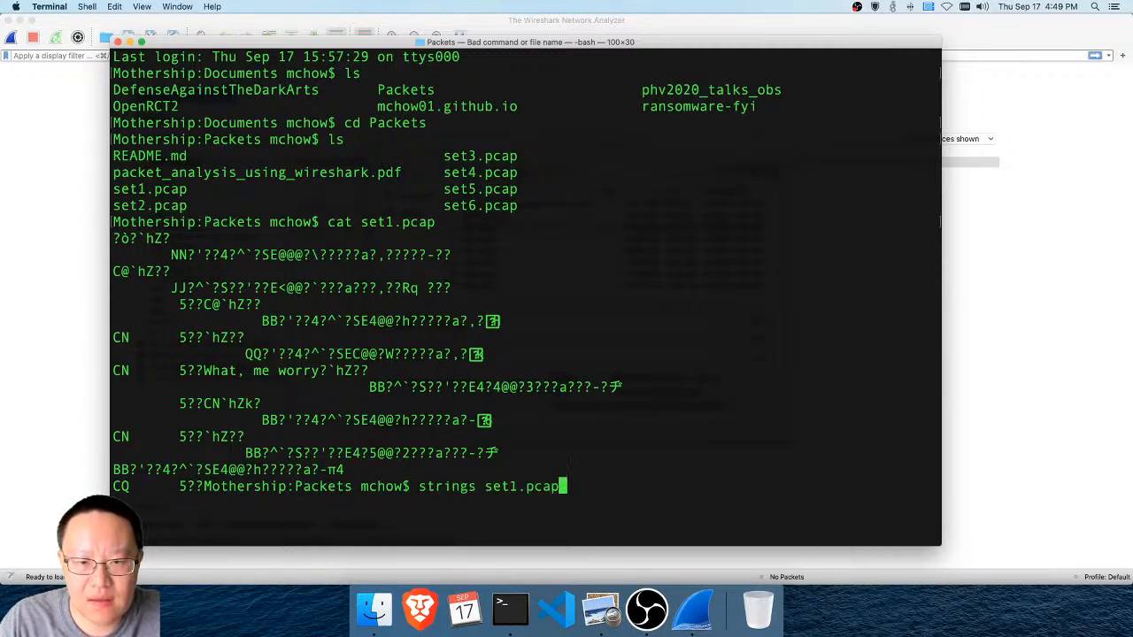
pyautogui.press('Return')
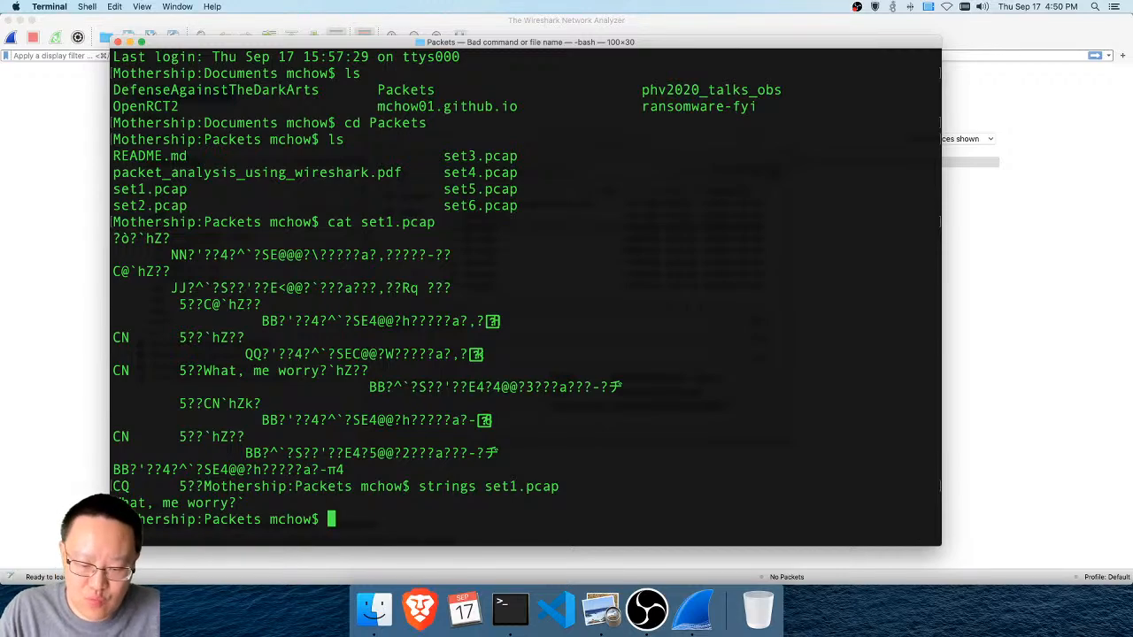
# Identify the file type of set1.pcap with the file command
pyautogui.write('file set1')
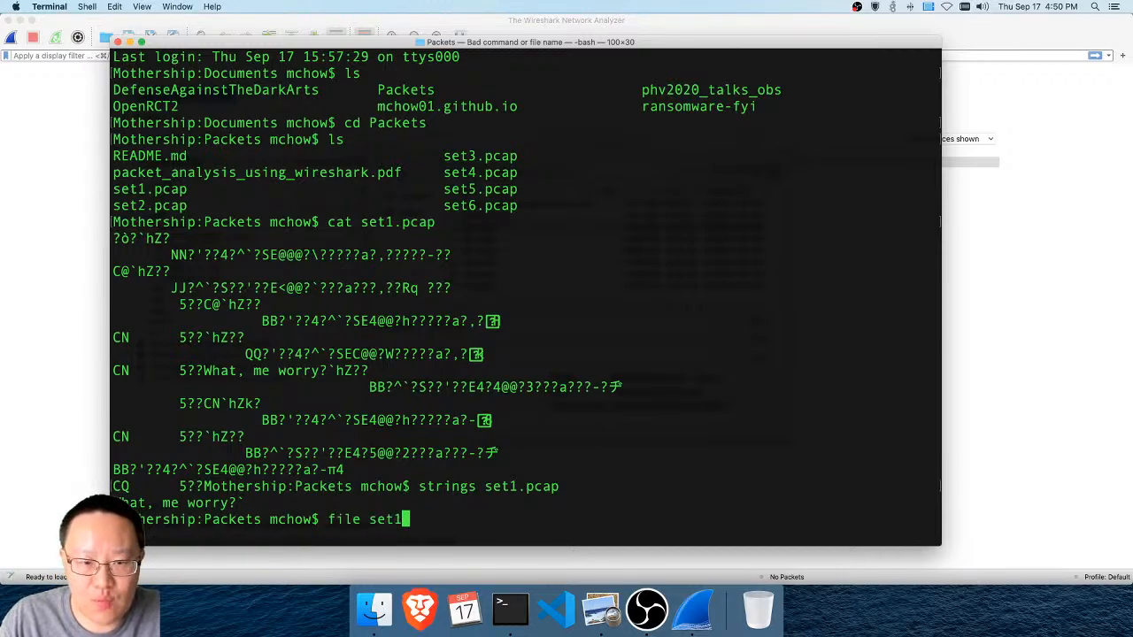
pyautogui.write('.pcap')
pyautogui.press('Return')
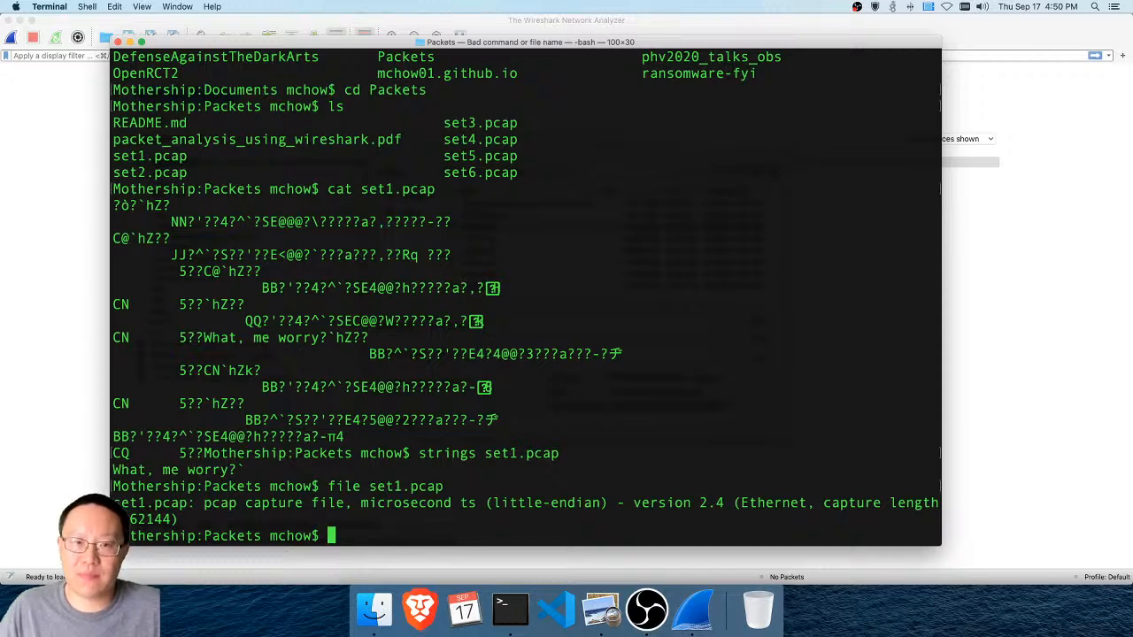
# Exit the shell session and open the selected set1.pcap capture in Wireshark
pyautogui.write('exit')
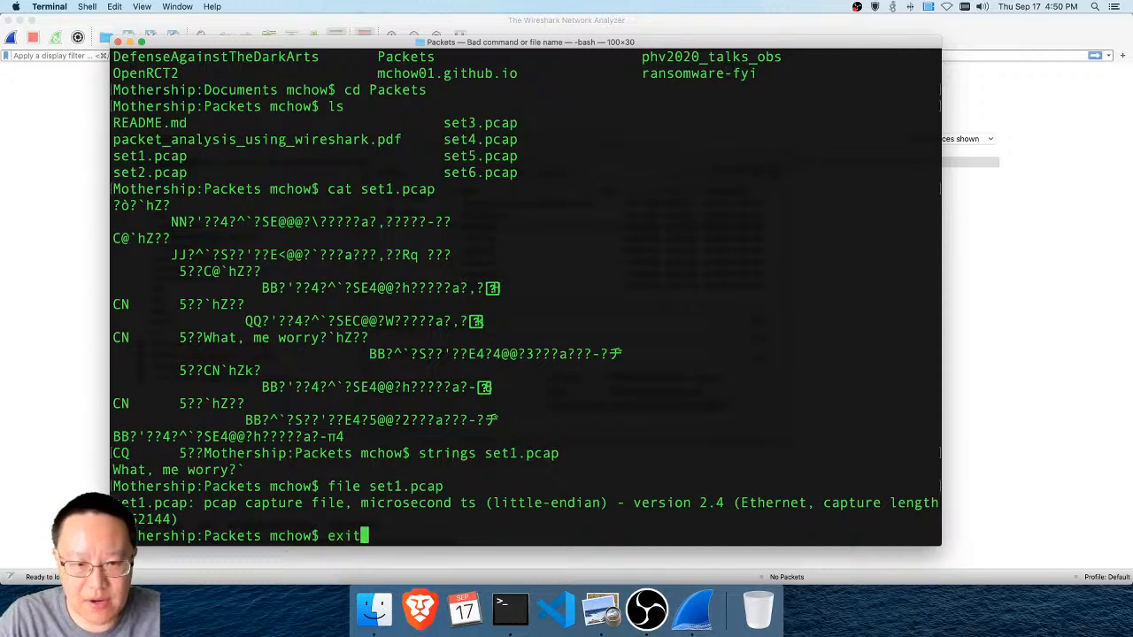
pyautogui.press('Return')
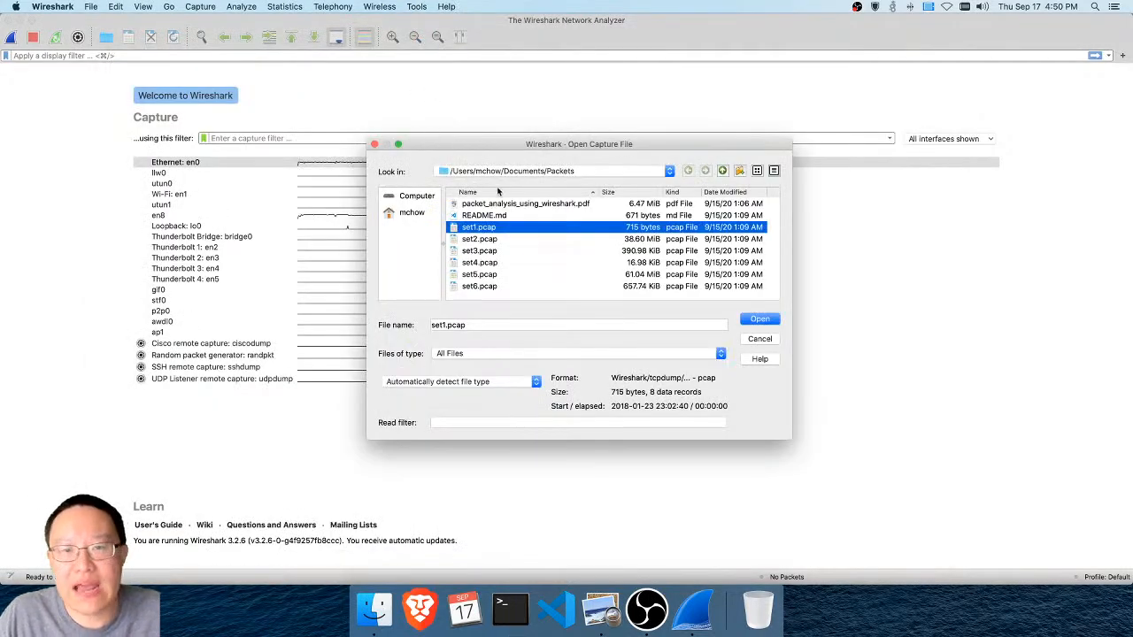
pyautogui.click(759, 320)
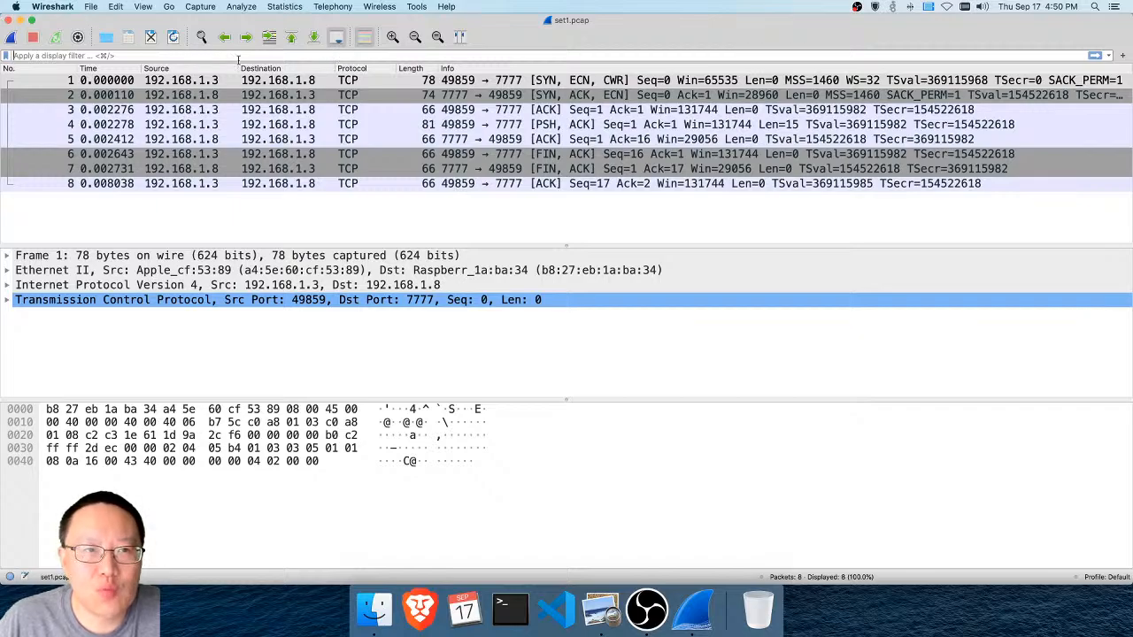
# Step through packets 2 to 8 of the capture and review each one's details and bytes
pyautogui.click(485, 94)
pyautogui.click(485, 110)
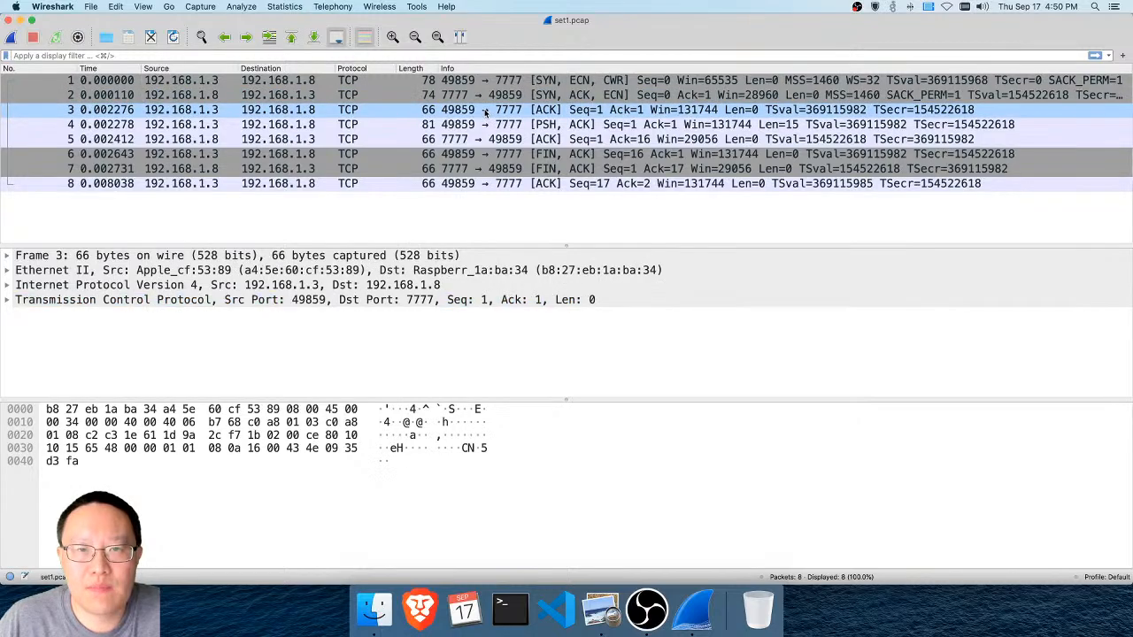
pyautogui.click(485, 125)
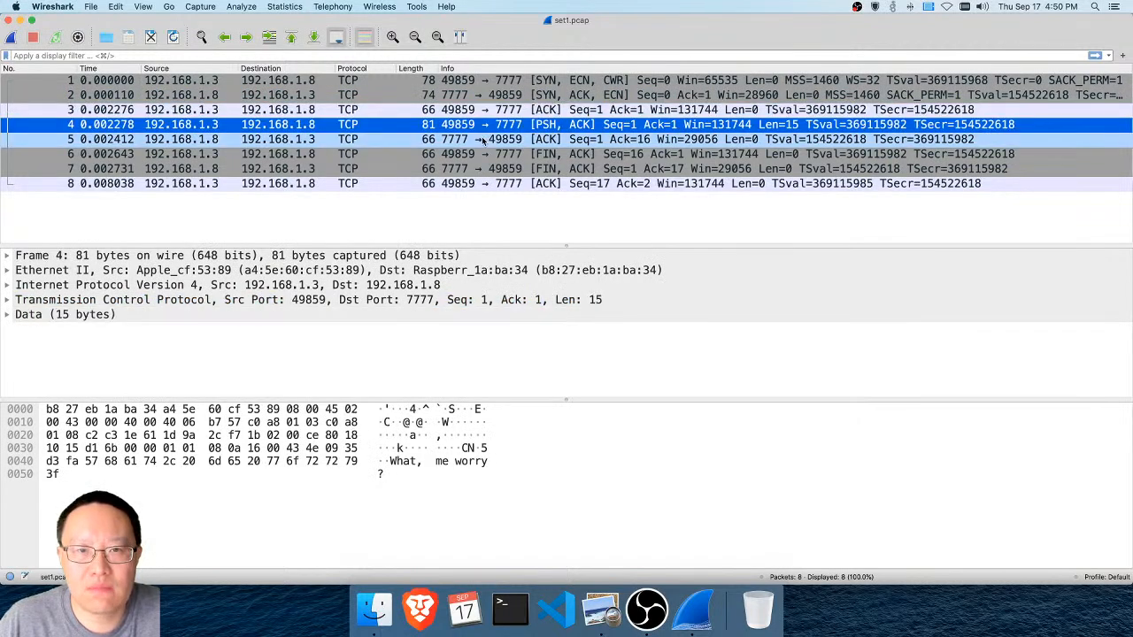
pyautogui.click(483, 139)
pyautogui.click(481, 154)
pyautogui.click(479, 168)
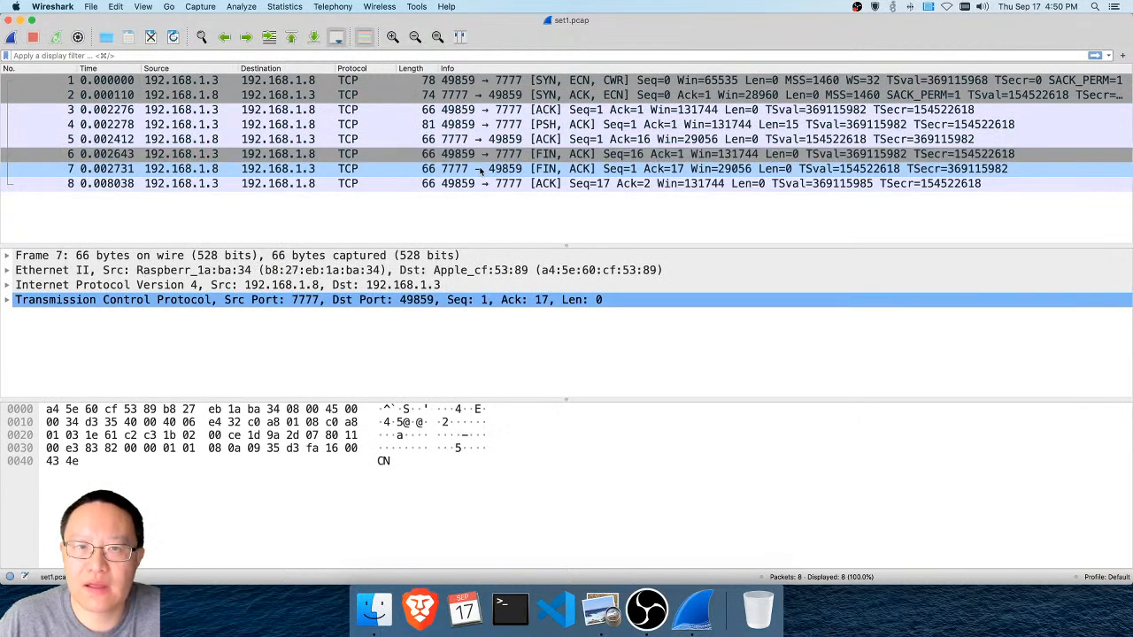
pyautogui.click(477, 183)
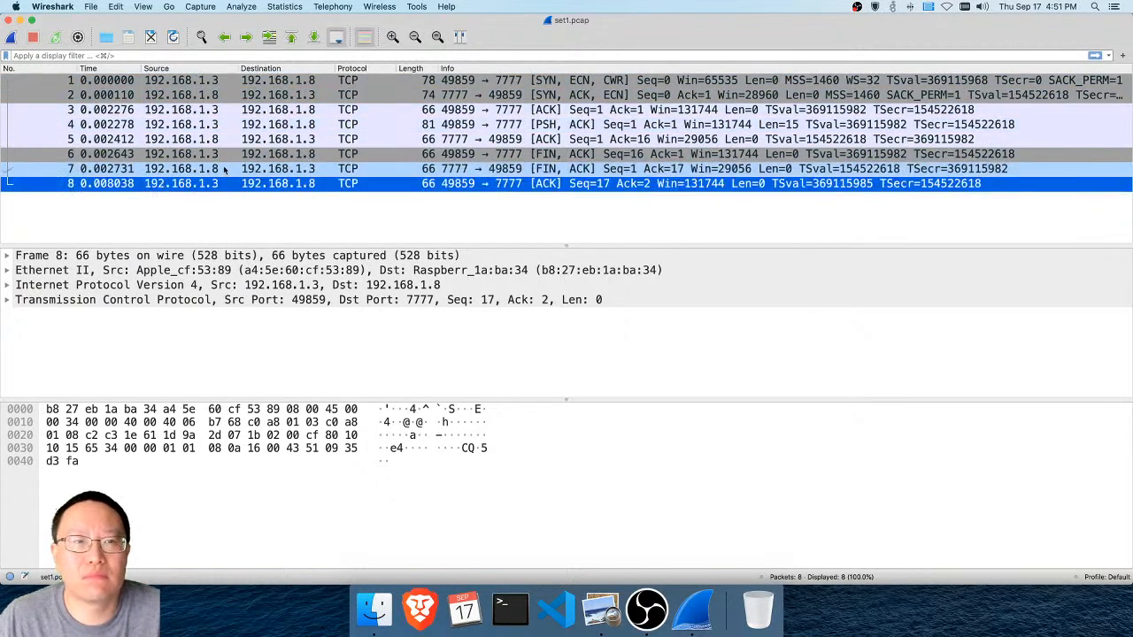
# Examine the TCP three-way handshake in packets 1 to 3: the SYN, the SYN-ACK and the ACK
pyautogui.click(204, 81)
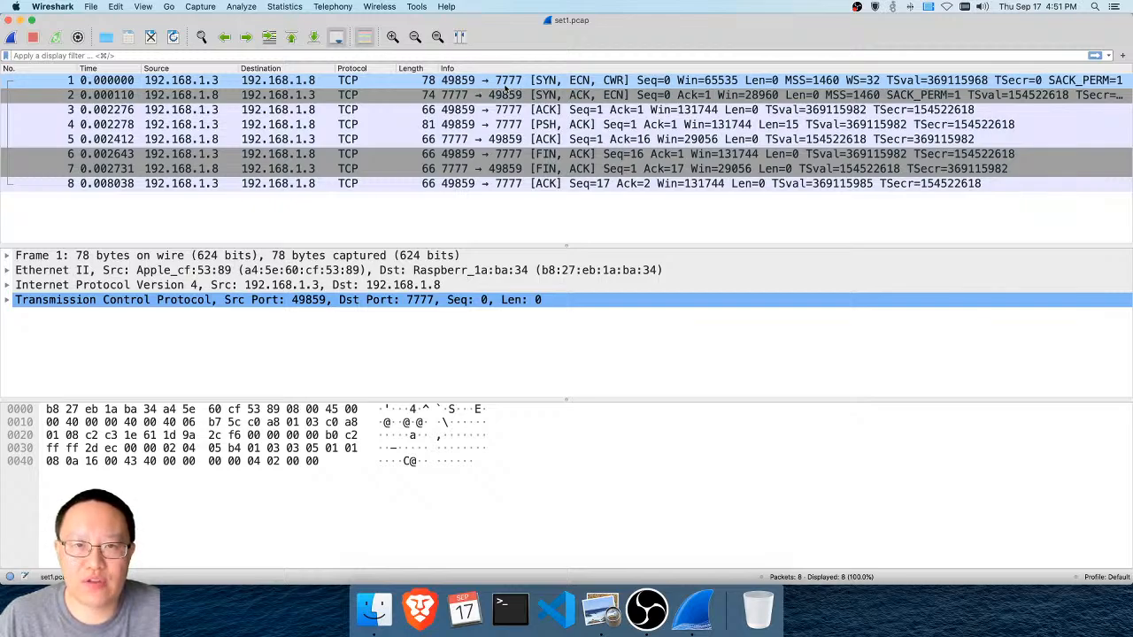
pyautogui.click(584, 95)
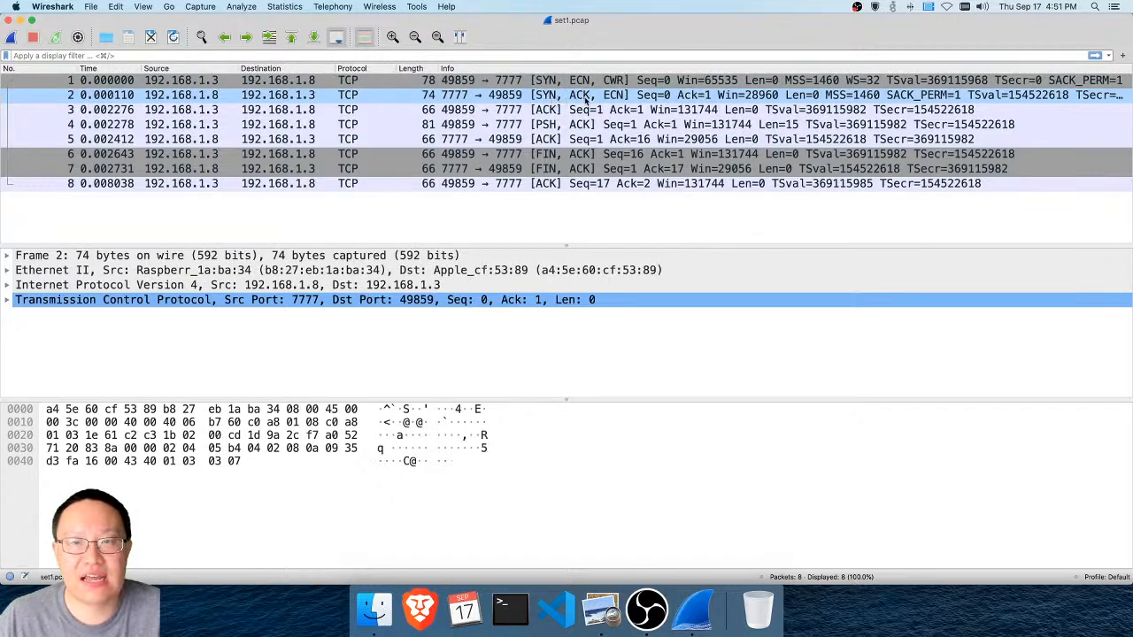
pyautogui.click(552, 110)
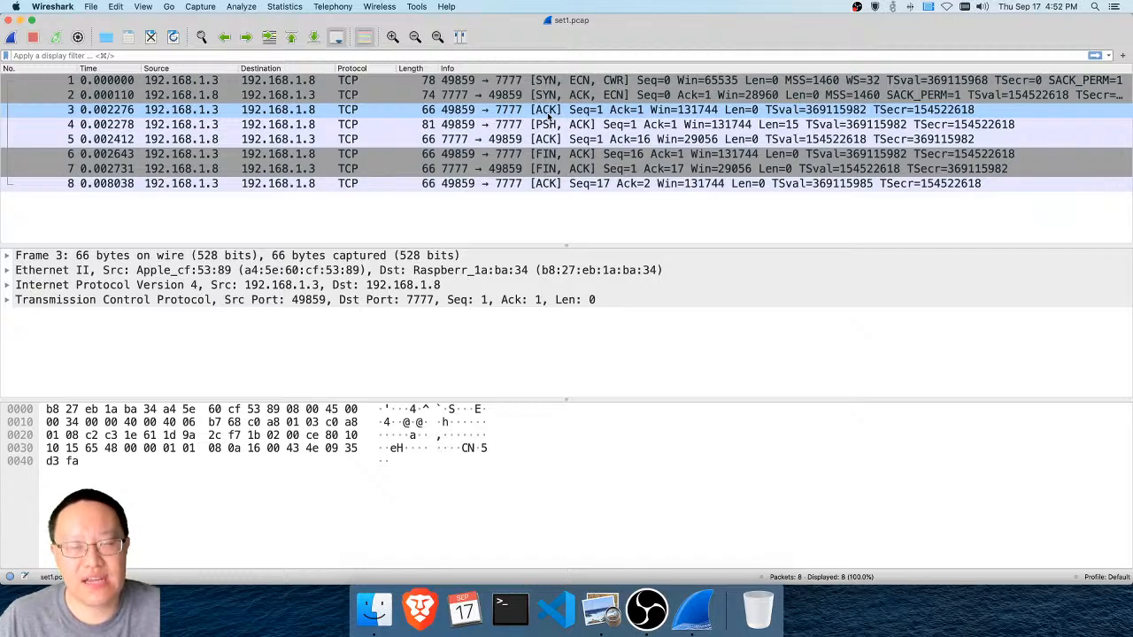
pyautogui.click(554, 96)
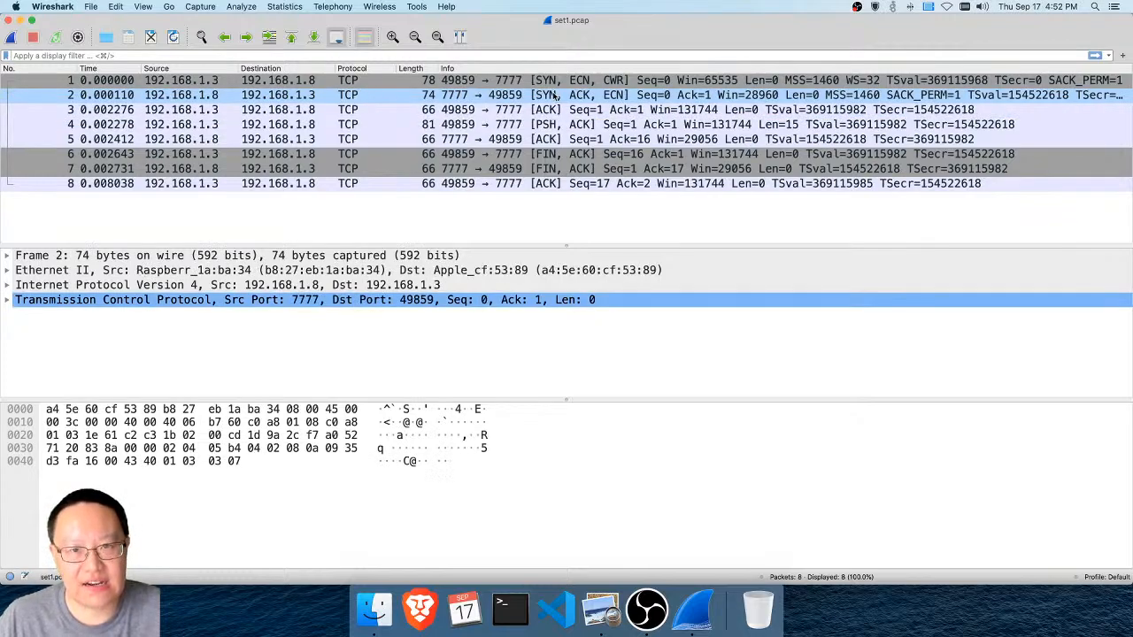
pyautogui.click(556, 109)
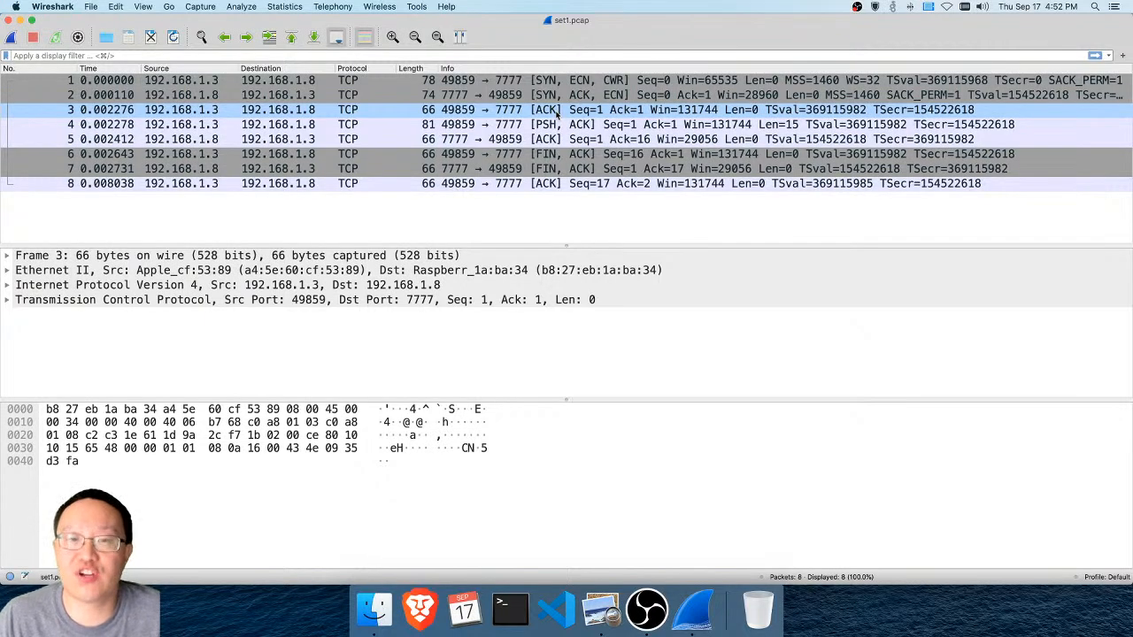
pyautogui.click(558, 113)
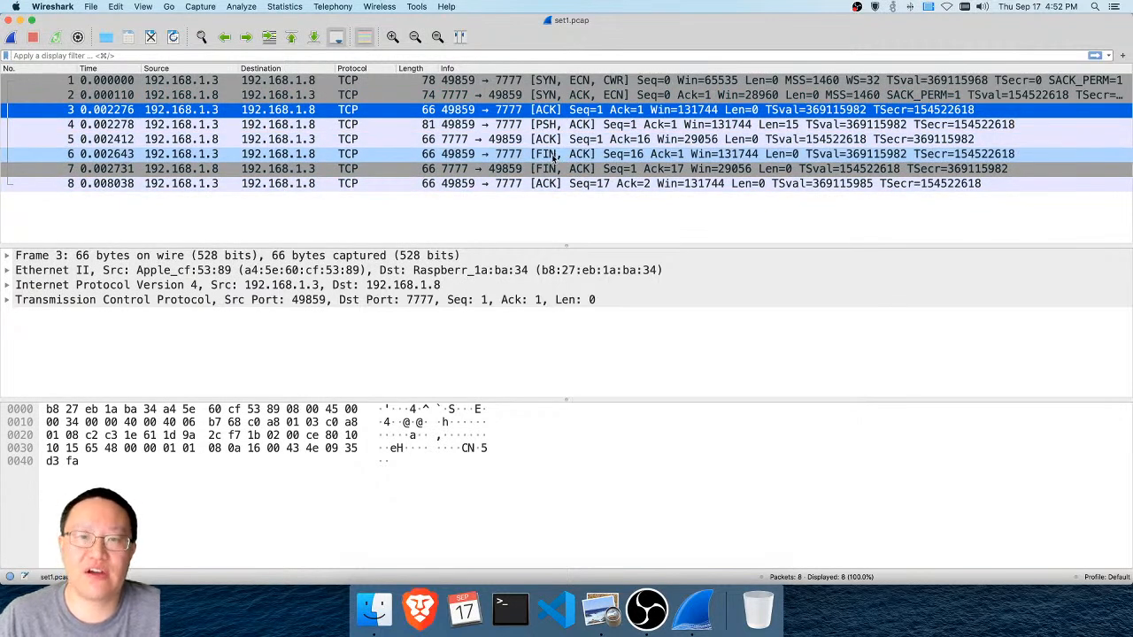
# Walk through the packets from first to last, comparing source and destination addresses, and return to packet 6
pyautogui.click(306, 81)
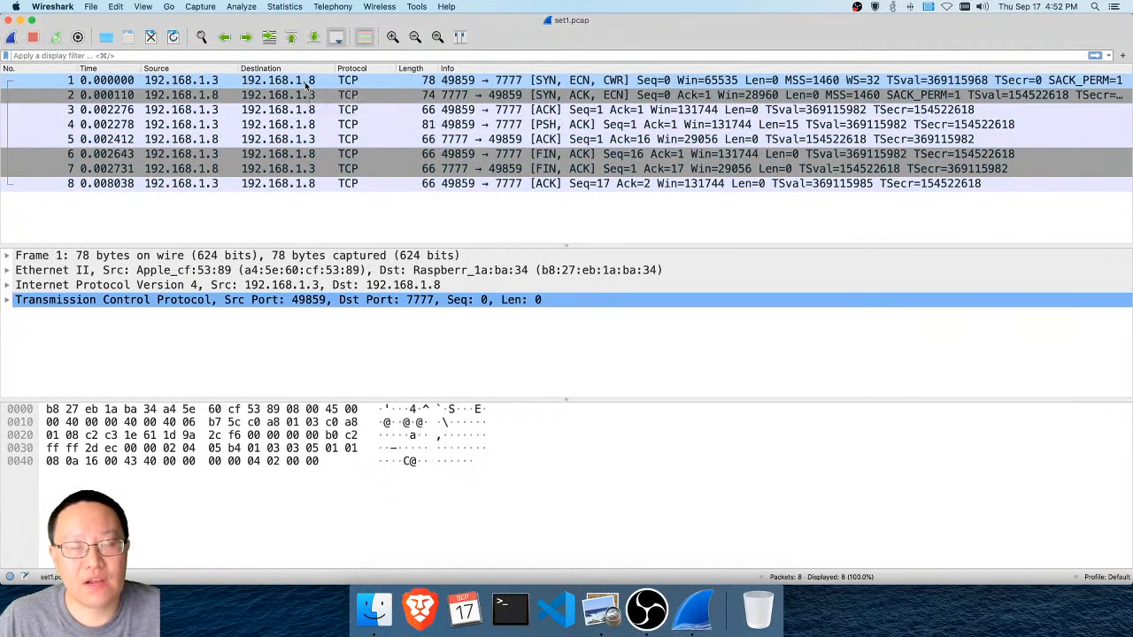
pyautogui.click(305, 95)
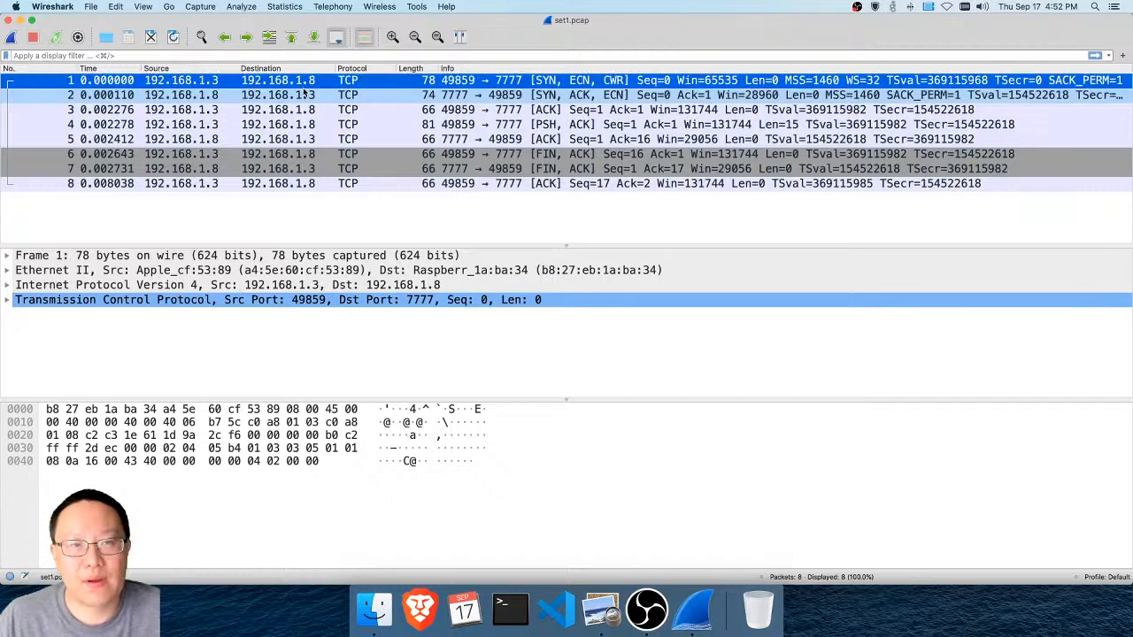
pyautogui.click(304, 109)
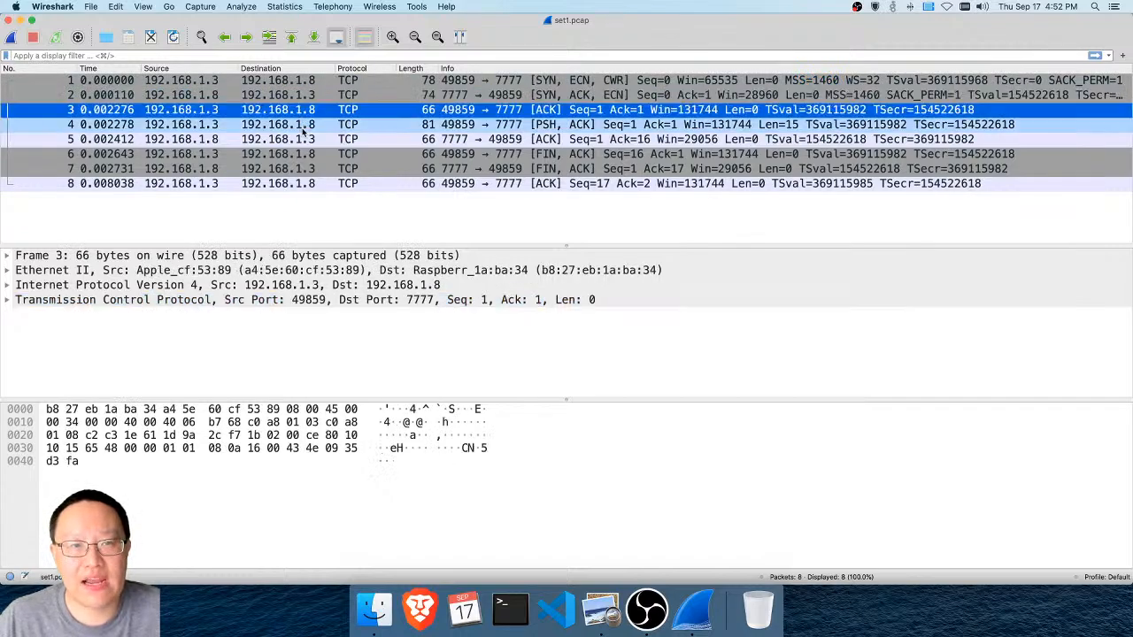
pyautogui.click(304, 124)
pyautogui.click(303, 139)
pyautogui.click(304, 154)
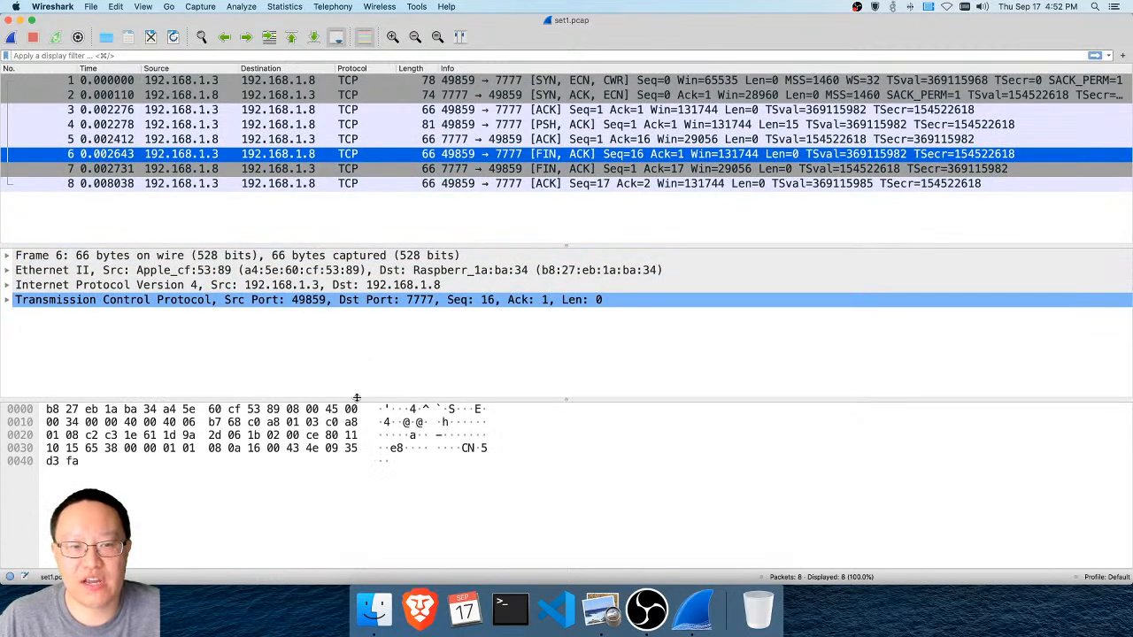
pyautogui.click(321, 184)
pyautogui.press('Up')
pyautogui.press('Up')
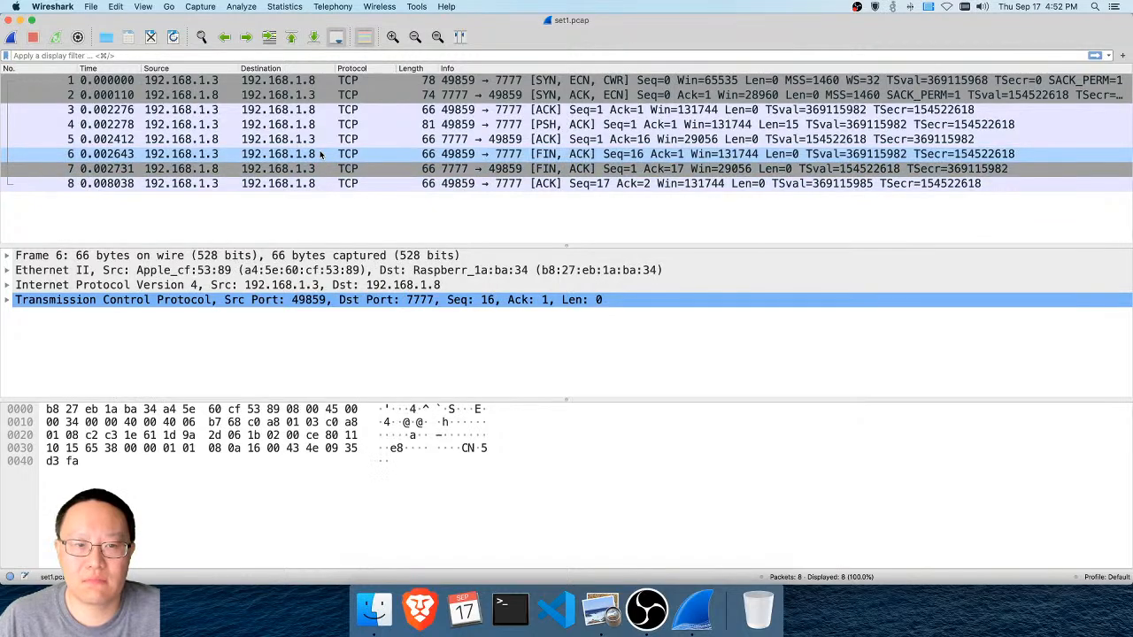
# Select packet 3 and expand its Ethernet II header to inspect the destination, source and type fields with their bytes
pyautogui.click(309, 82)
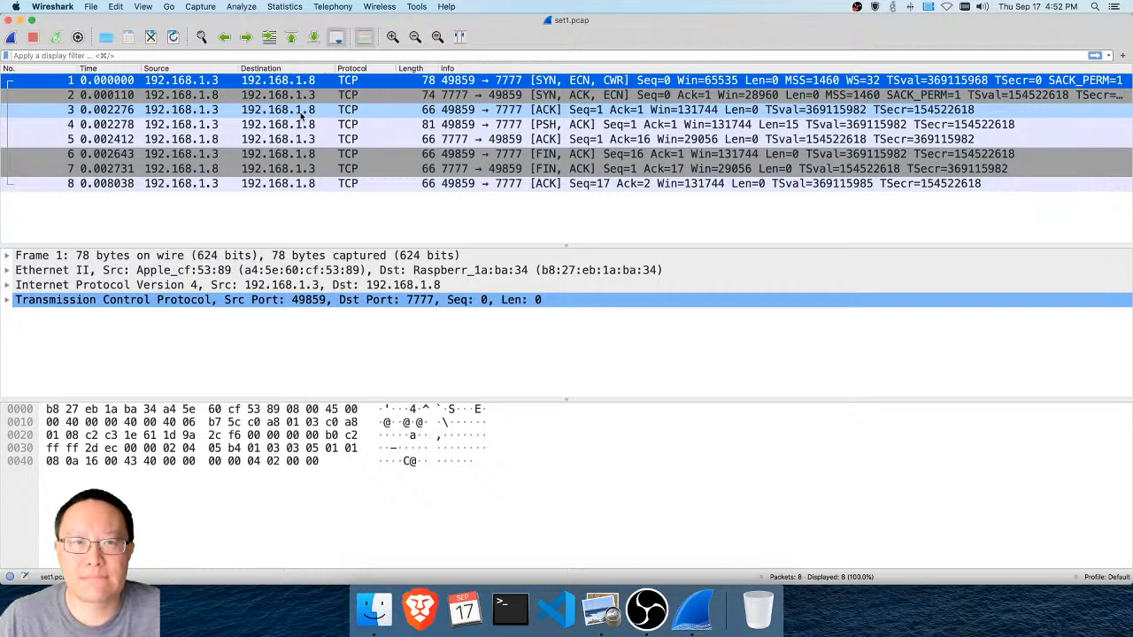
pyautogui.click(303, 111)
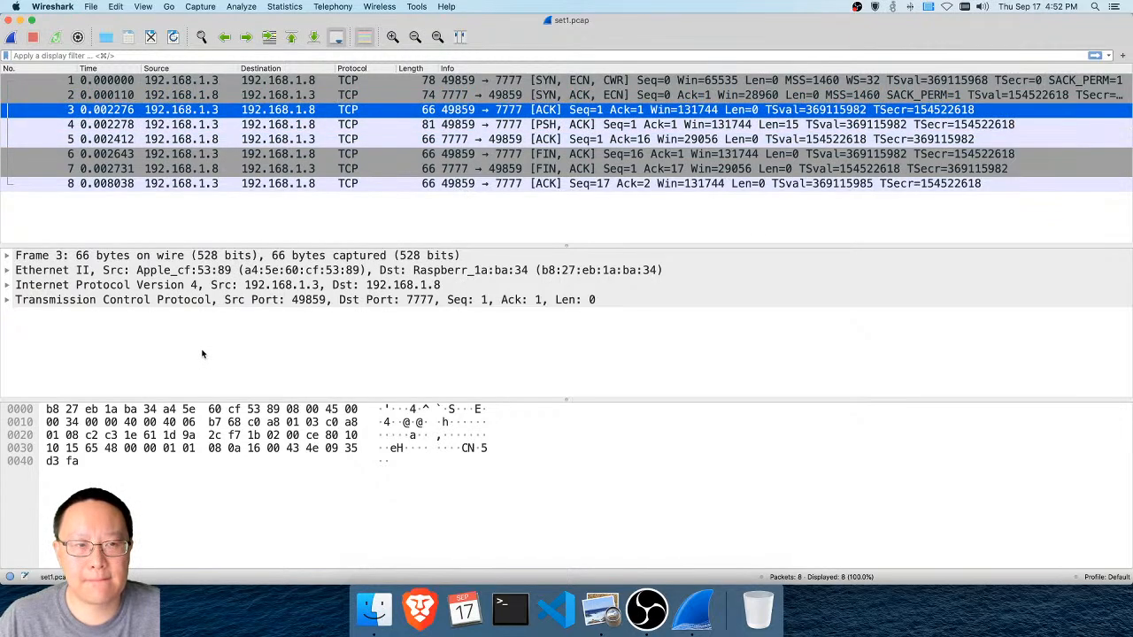
pyautogui.click(7, 270)
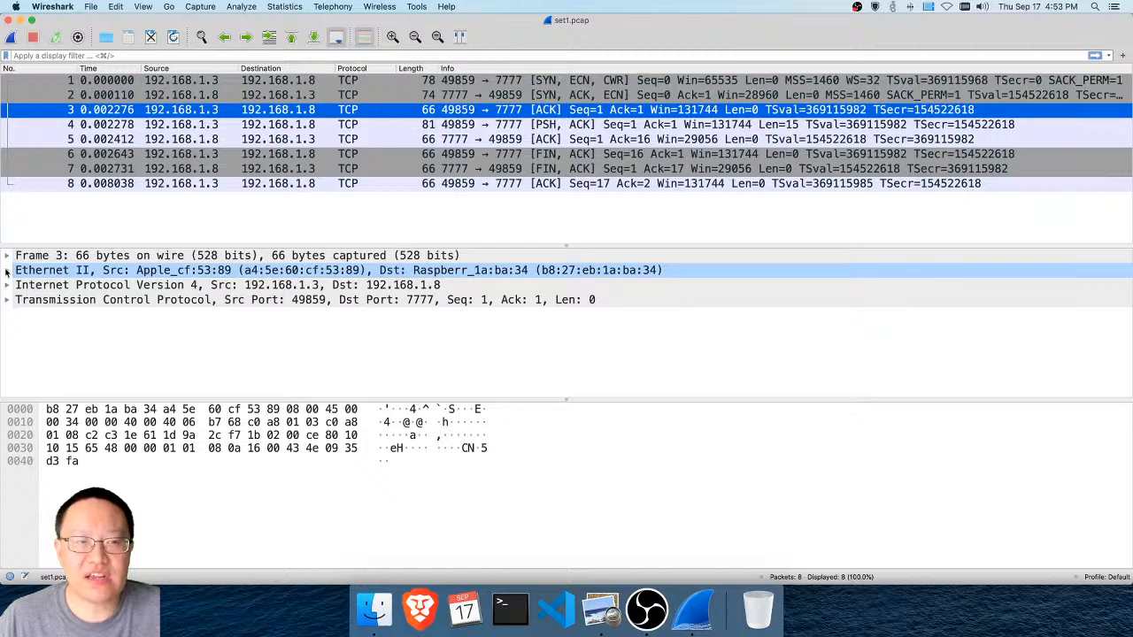
pyautogui.click(6, 270)
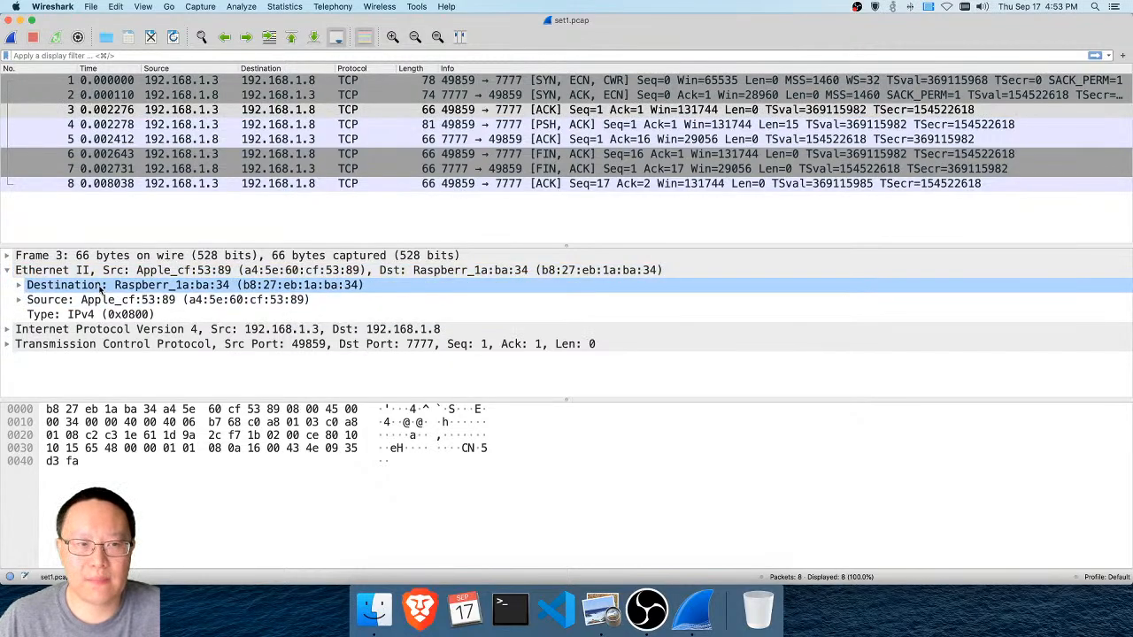
pyautogui.click(101, 287)
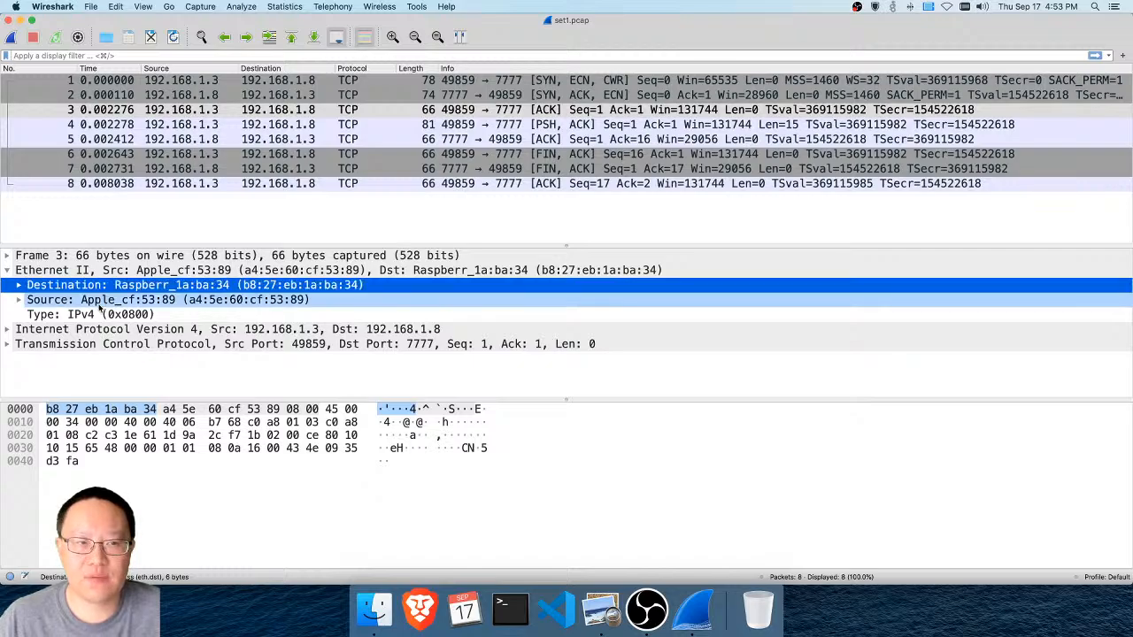
pyautogui.click(100, 304)
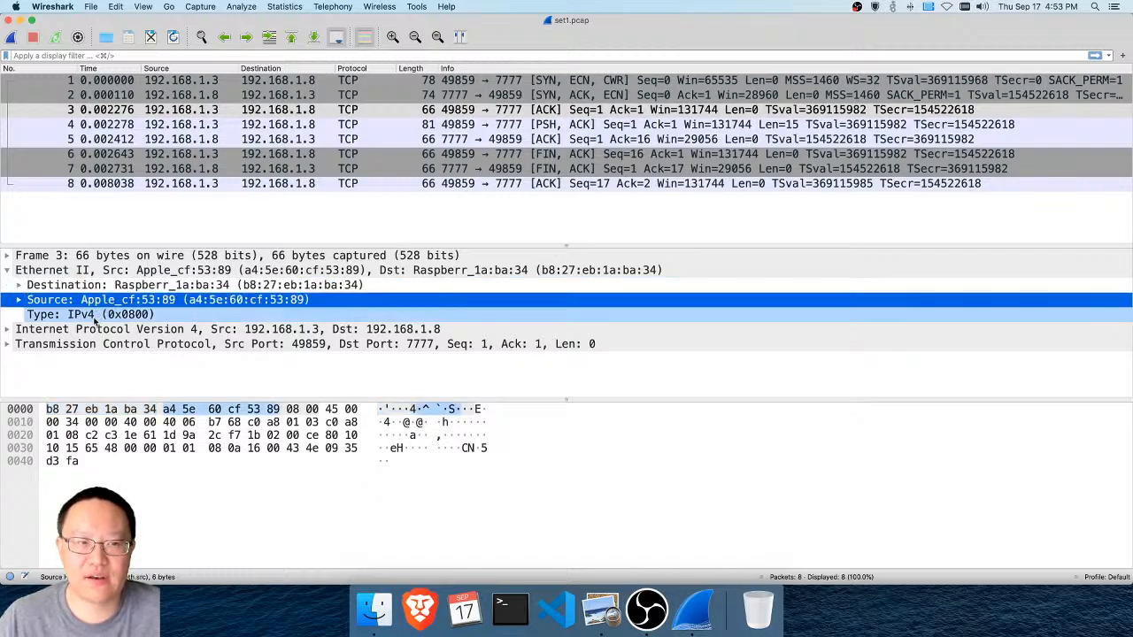
pyautogui.click(93, 316)
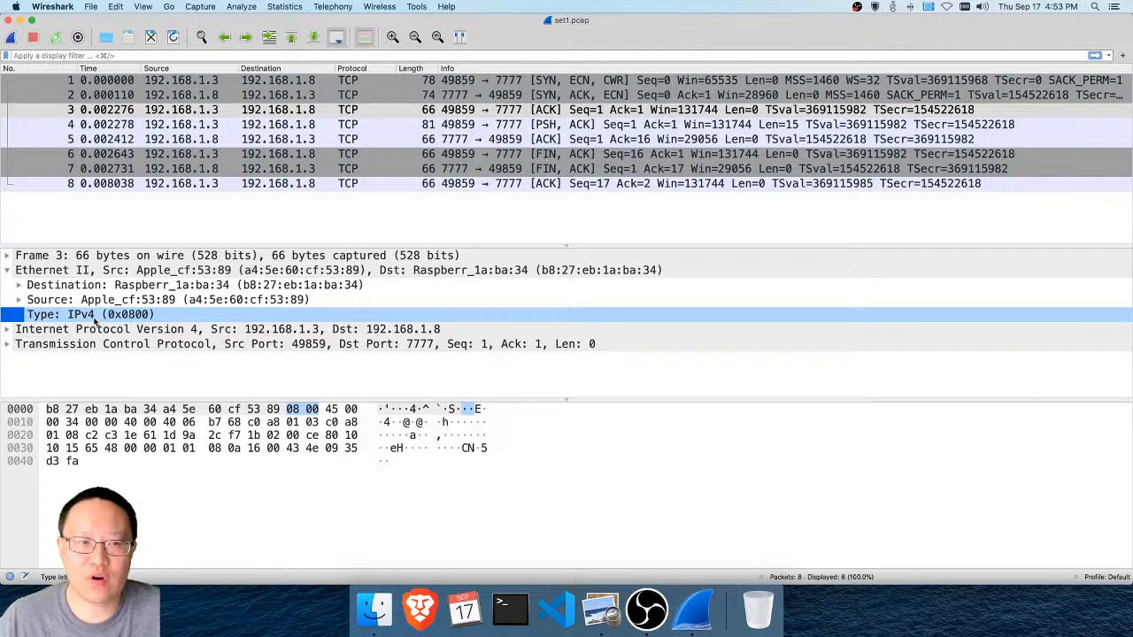
# Compare the bytes of the whole Ethernet II header with those of its destination and source addresses, and collapse the header
pyautogui.click(103, 274)
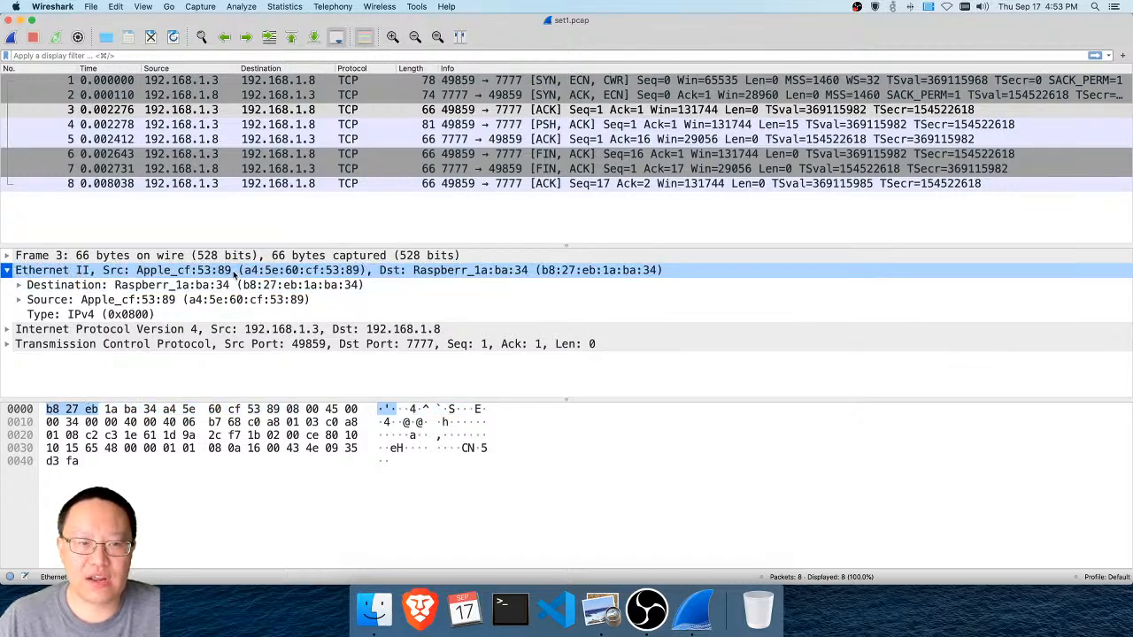
pyautogui.click(106, 285)
pyautogui.click(111, 271)
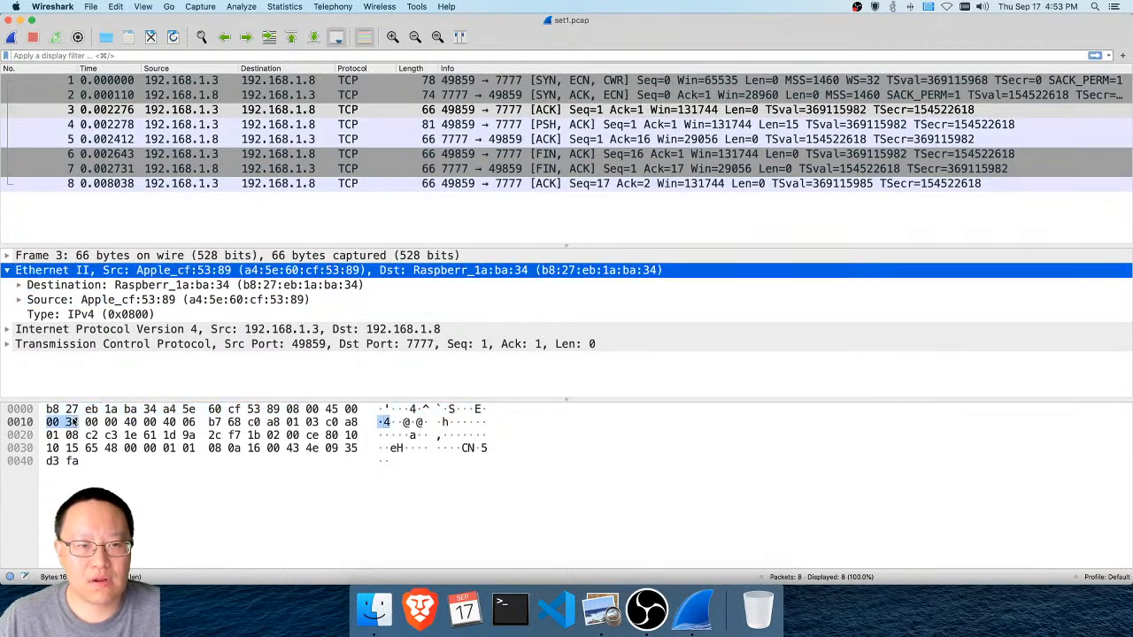
pyautogui.click(137, 288)
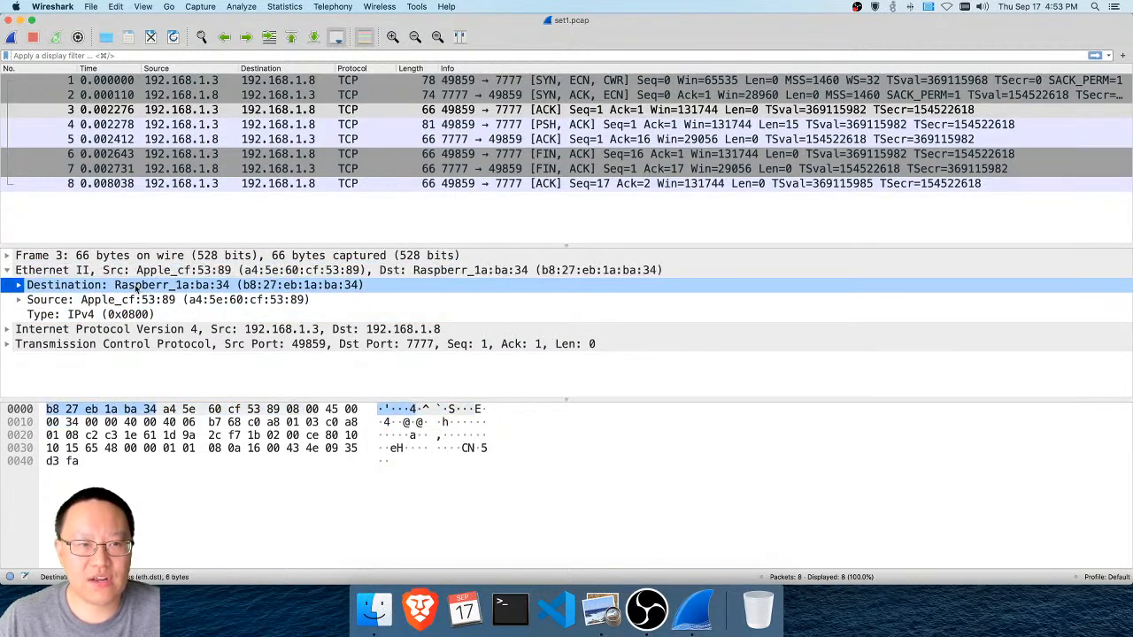
pyautogui.click(139, 274)
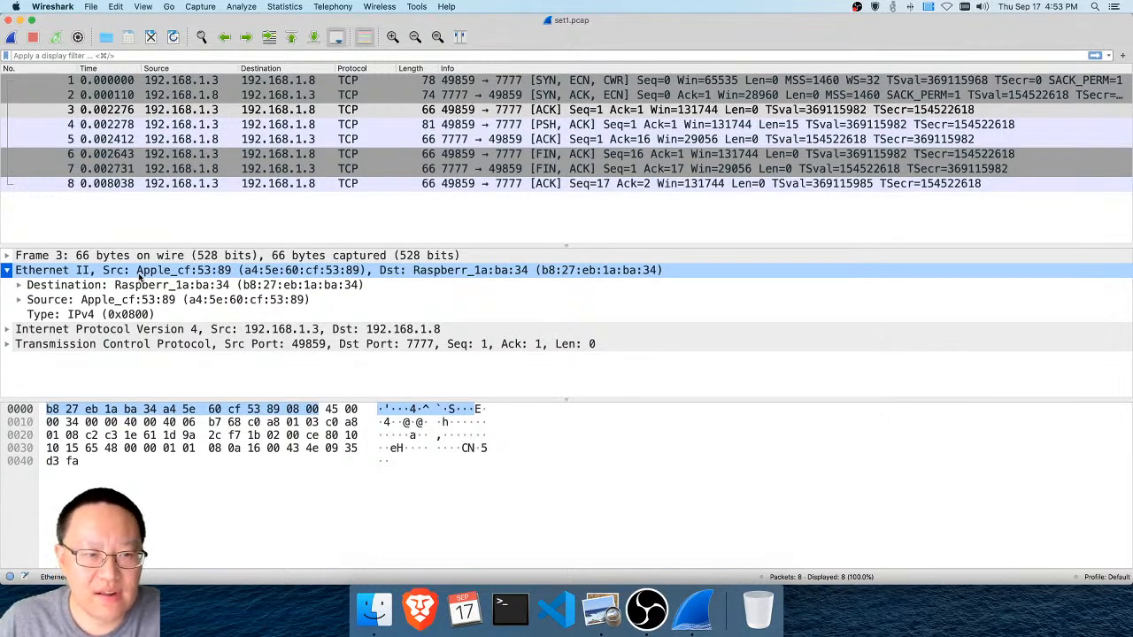
pyautogui.click(139, 274)
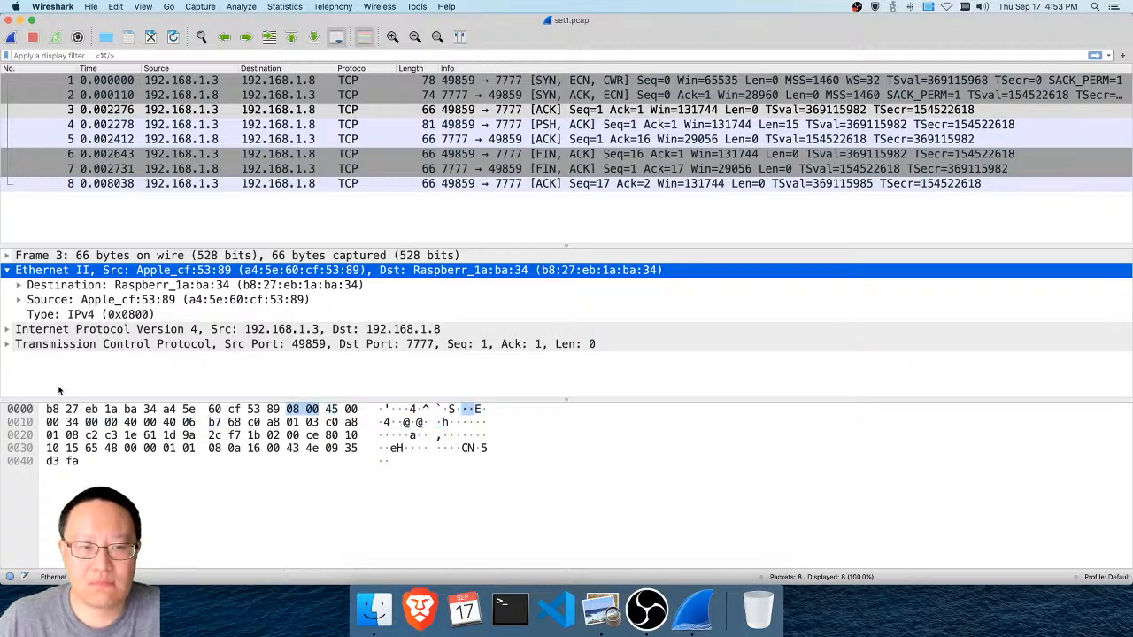
pyautogui.click(118, 292)
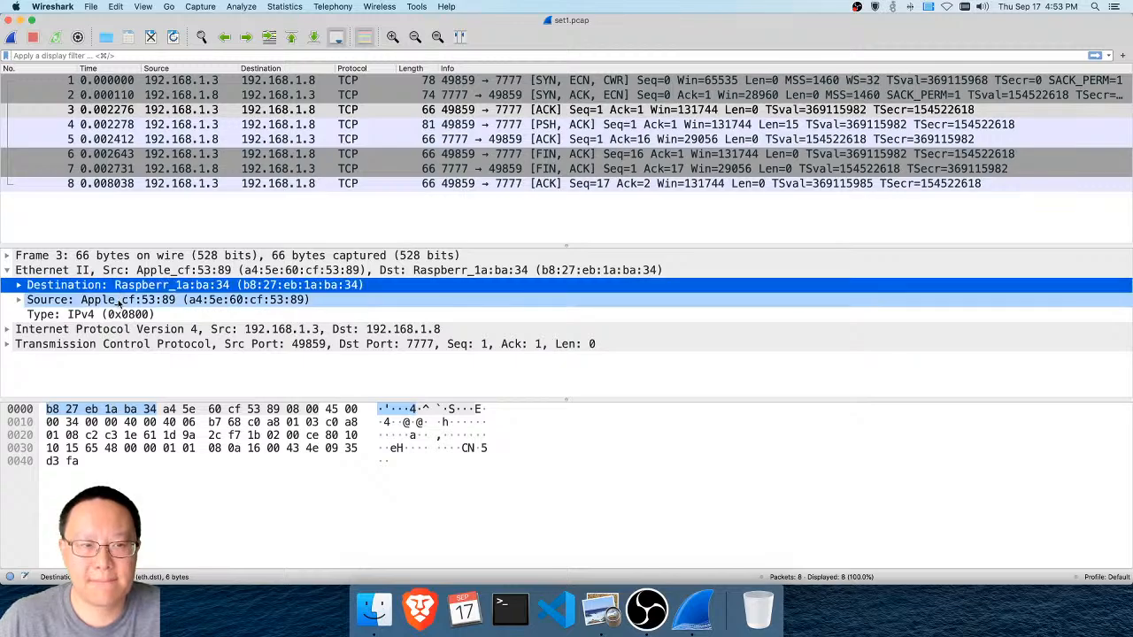
pyautogui.click(120, 301)
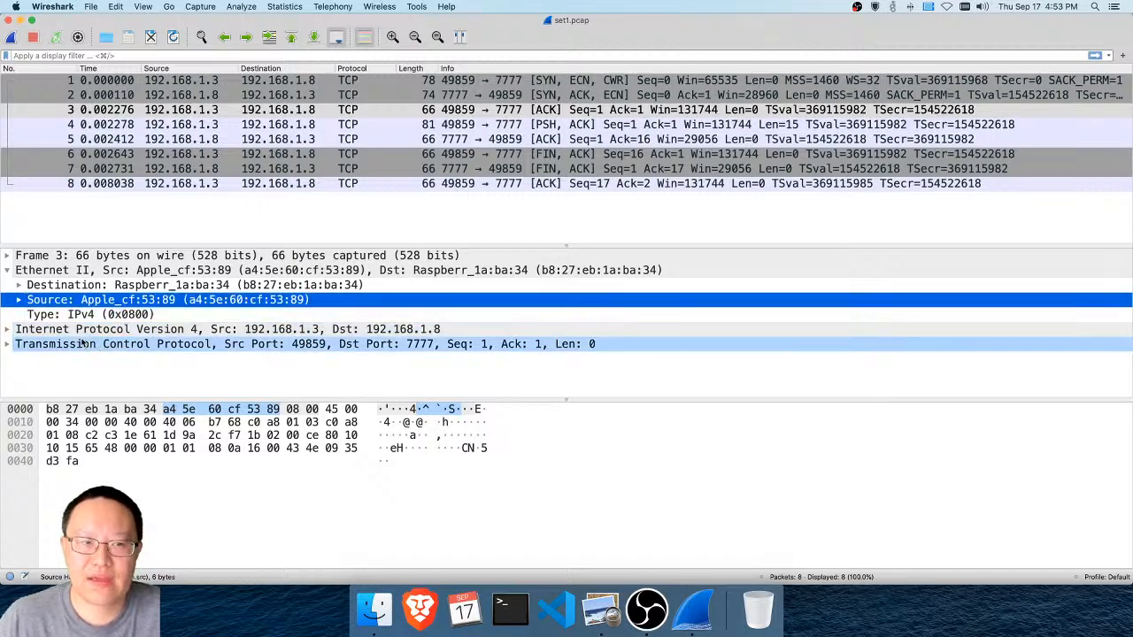
pyautogui.click(7, 271)
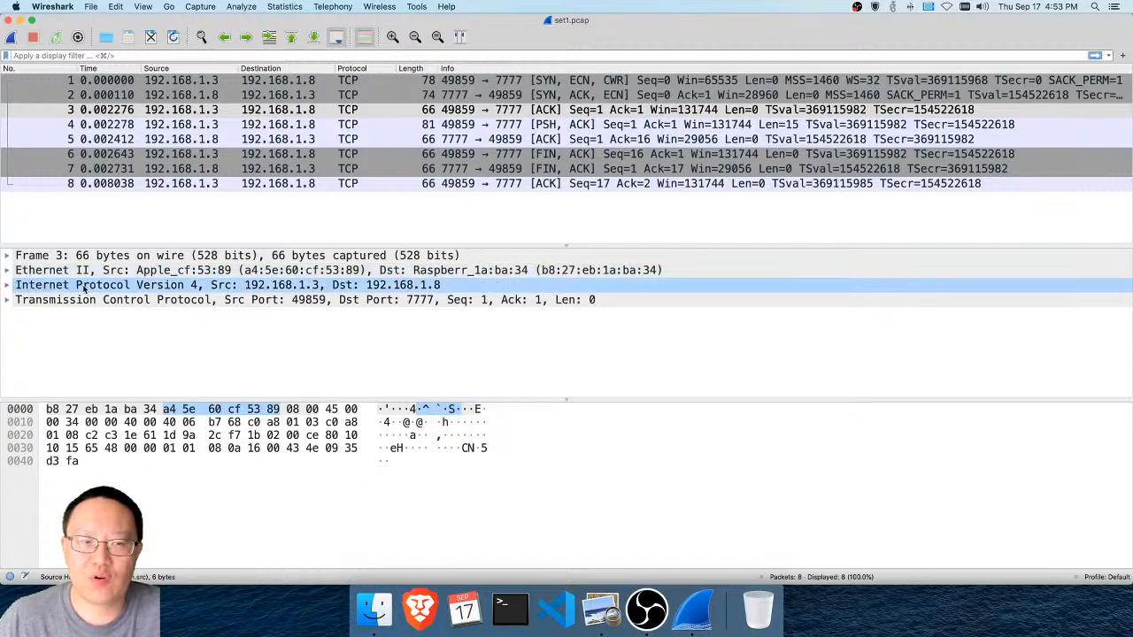
# Expand packet 3's Internet Protocol Version 4 header and highlight the bytes it occupies
pyautogui.click(8, 285)
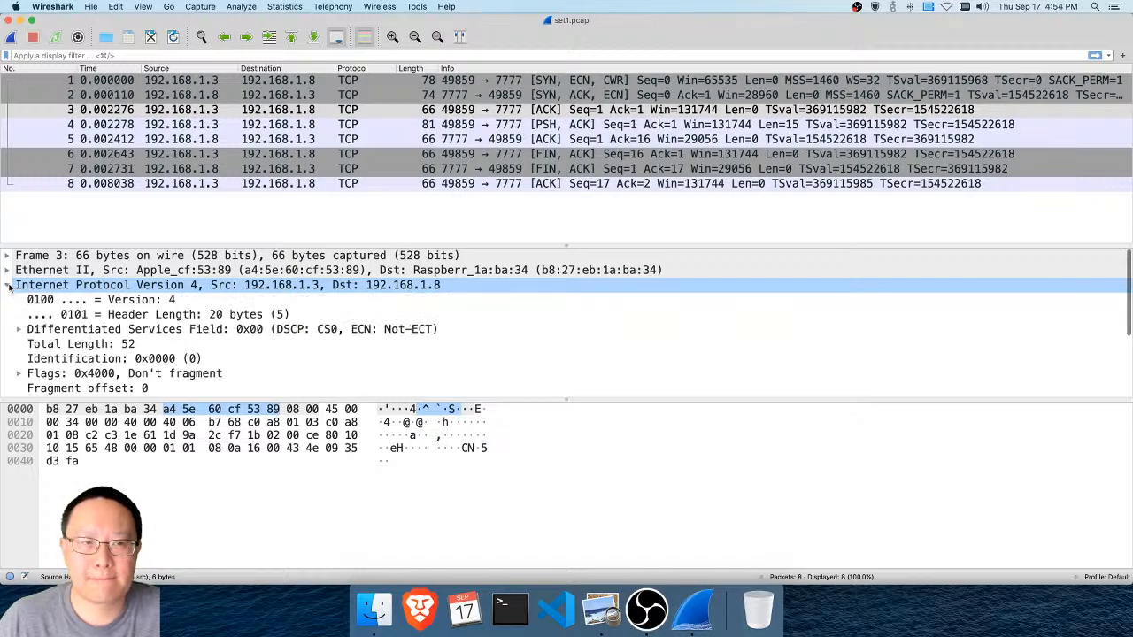
pyautogui.click(100, 284)
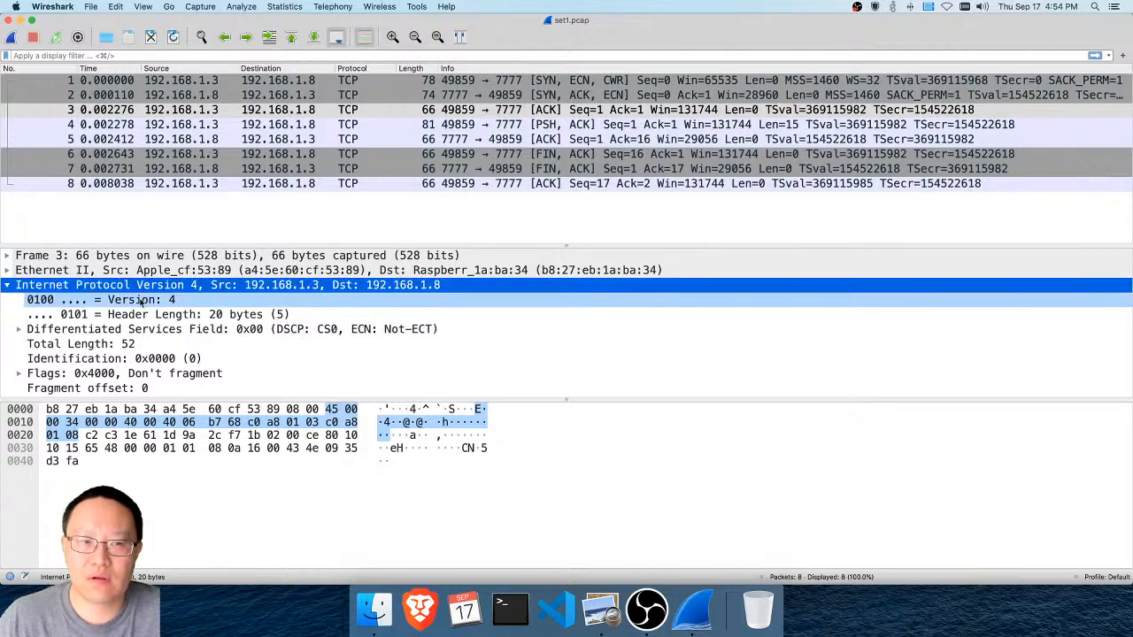
pyautogui.click(6, 285)
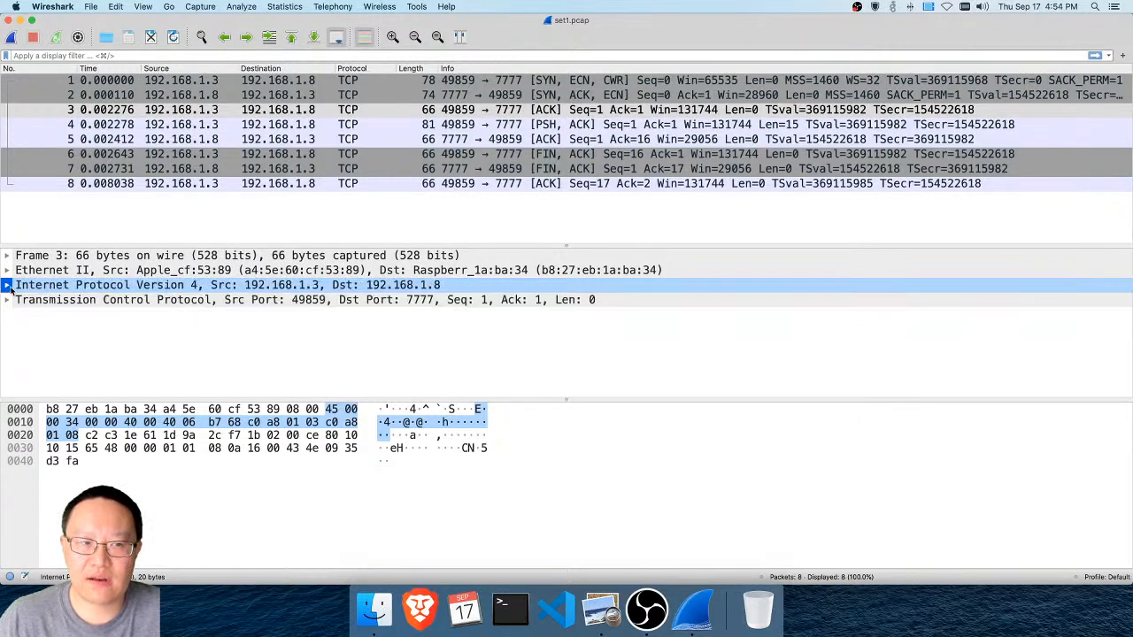
pyautogui.click(6, 285)
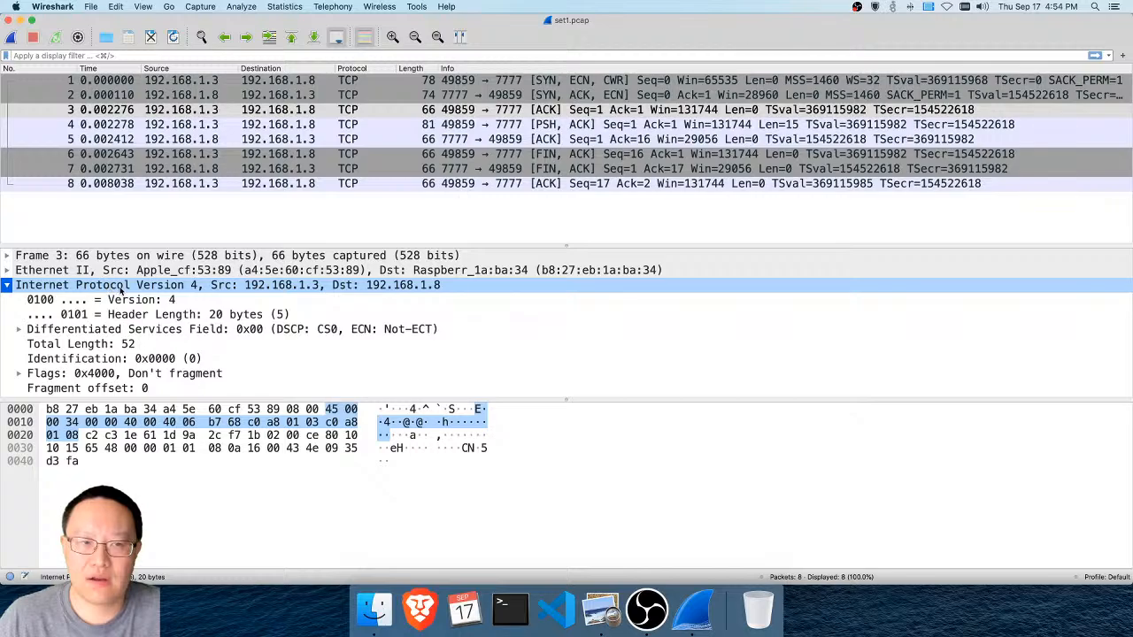
pyautogui.click(148, 292)
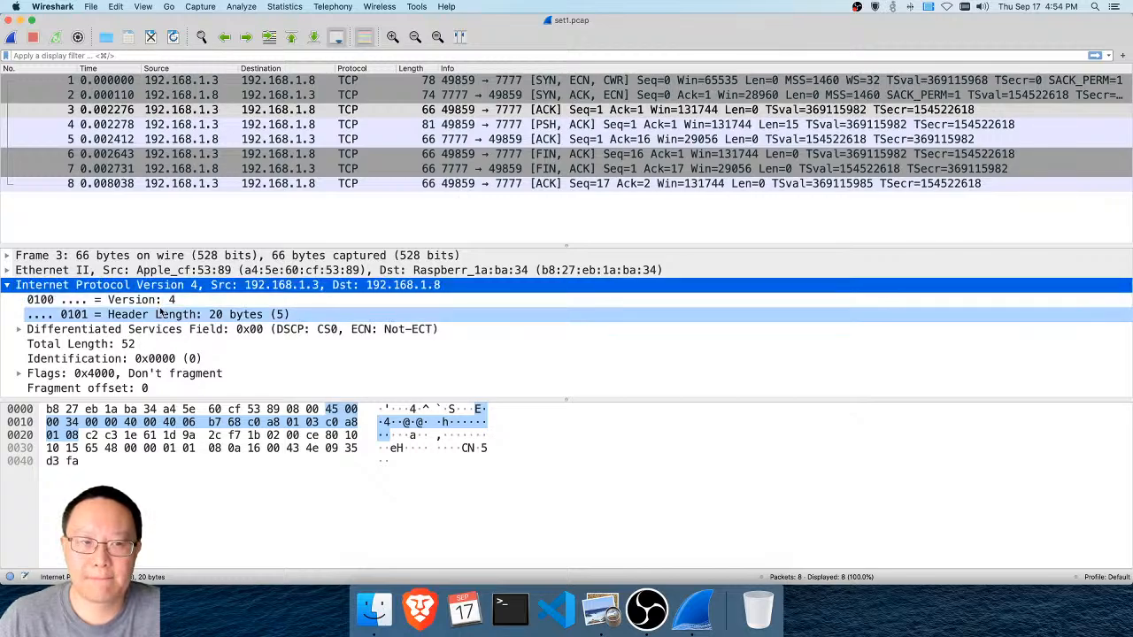
# Examine the protocol and header checksum fields of the IPv4 header together with their bytes
pyautogui.scroll(-2, 152, 345)
pyautogui.scroll(-2, 151, 344)
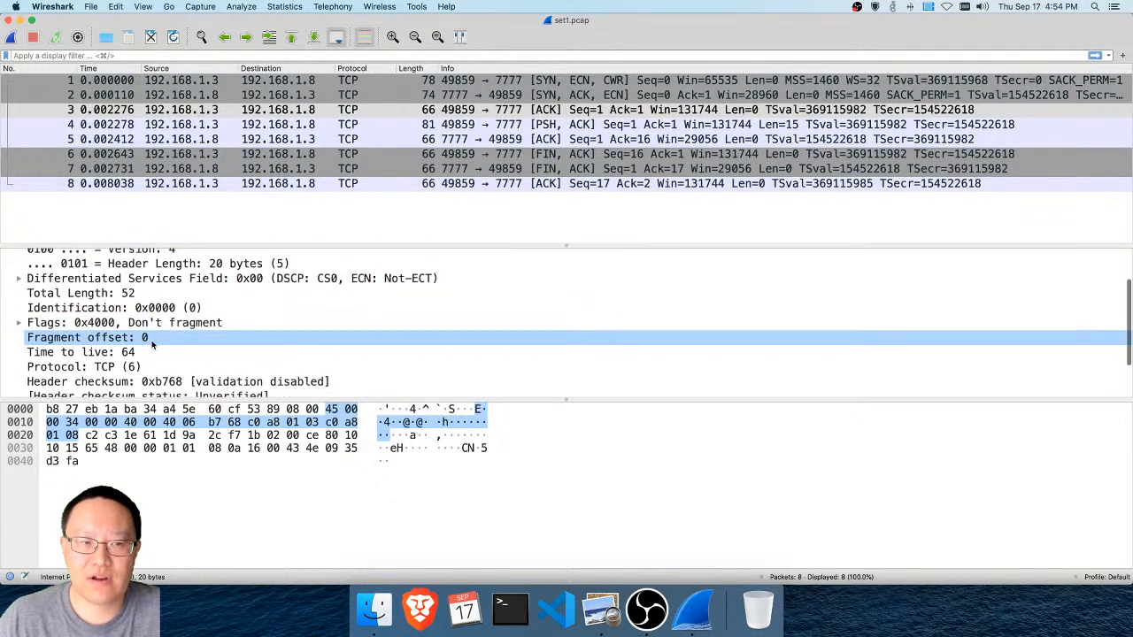
pyautogui.click(147, 357)
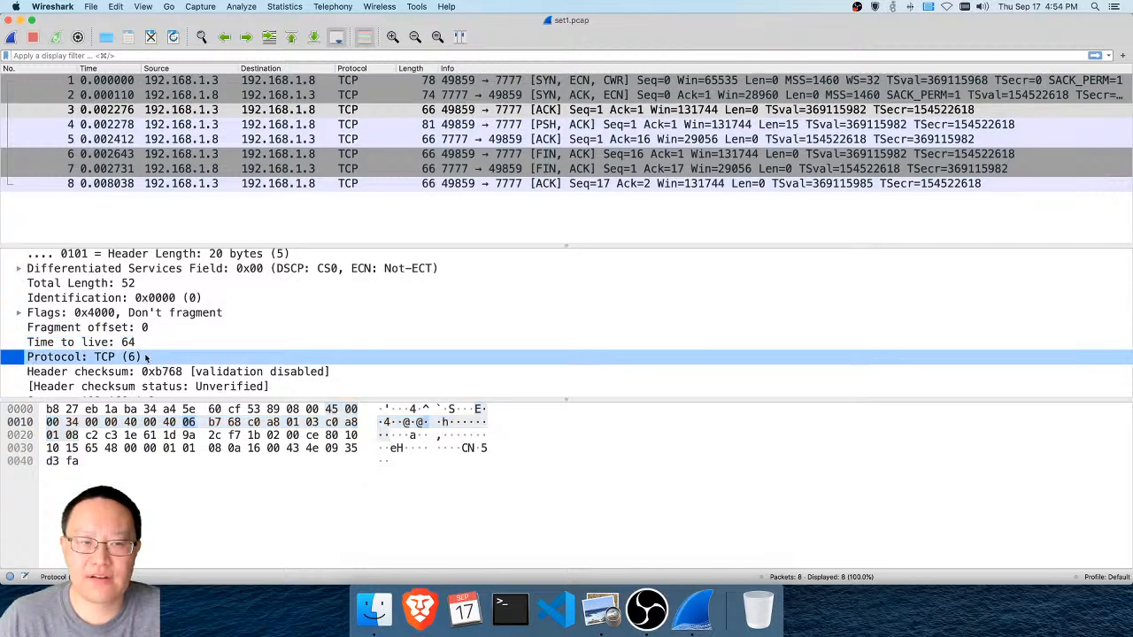
pyautogui.click(149, 371)
# Compare the source and destination IP address fields of the IPv4 header and the bytes that encode them
pyautogui.scroll(-1, 151, 373)
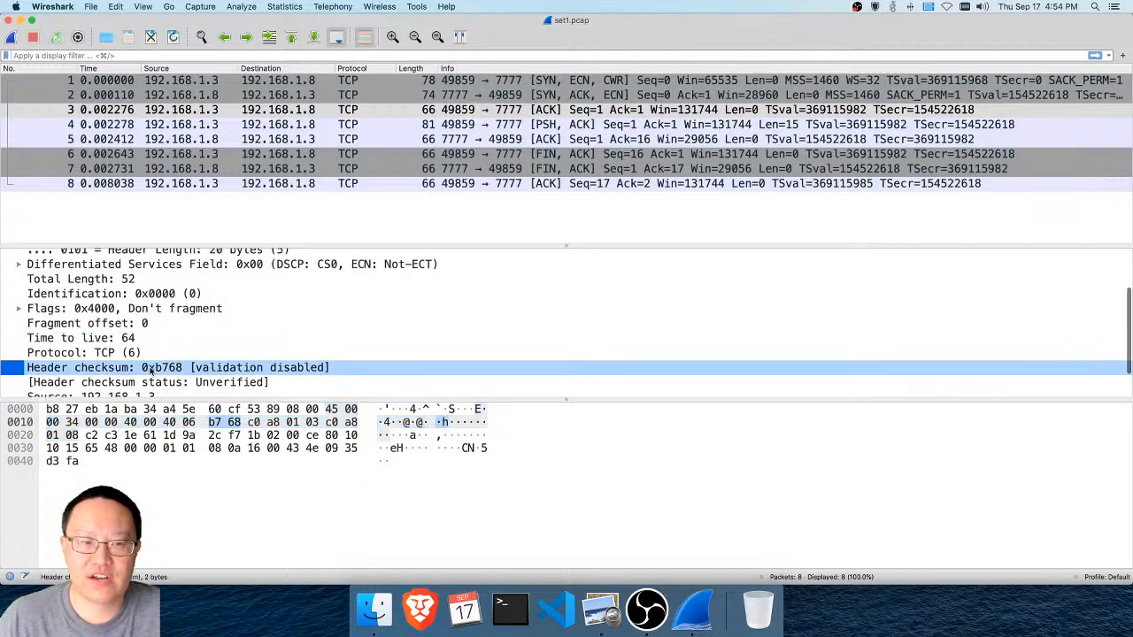
pyautogui.scroll(-2, 152, 370)
pyautogui.click(151, 359)
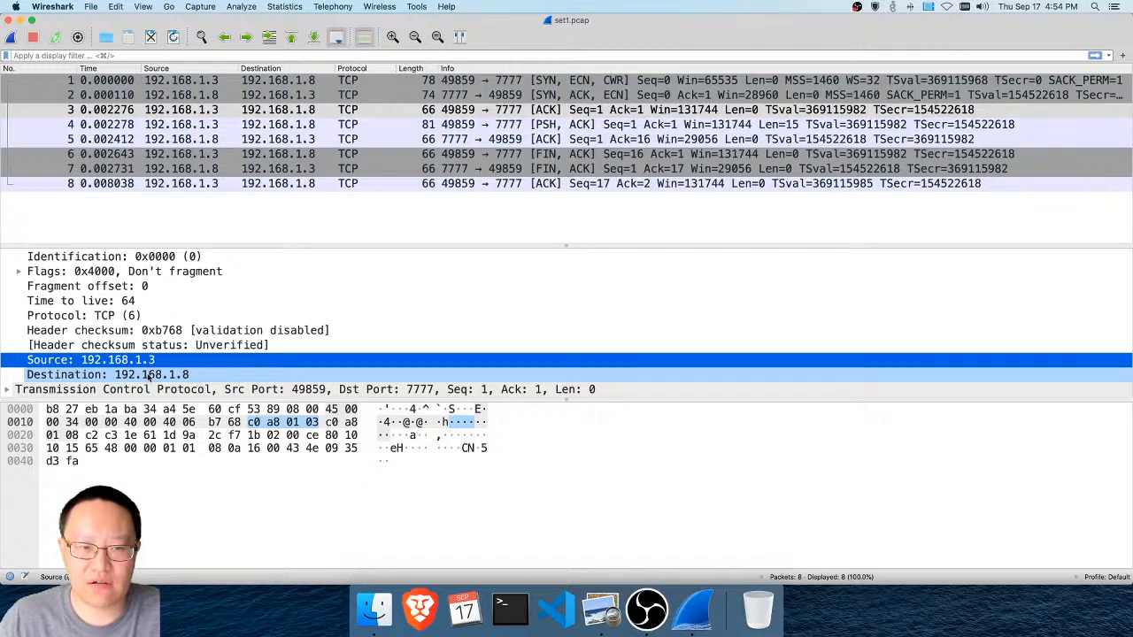
pyautogui.click(147, 372)
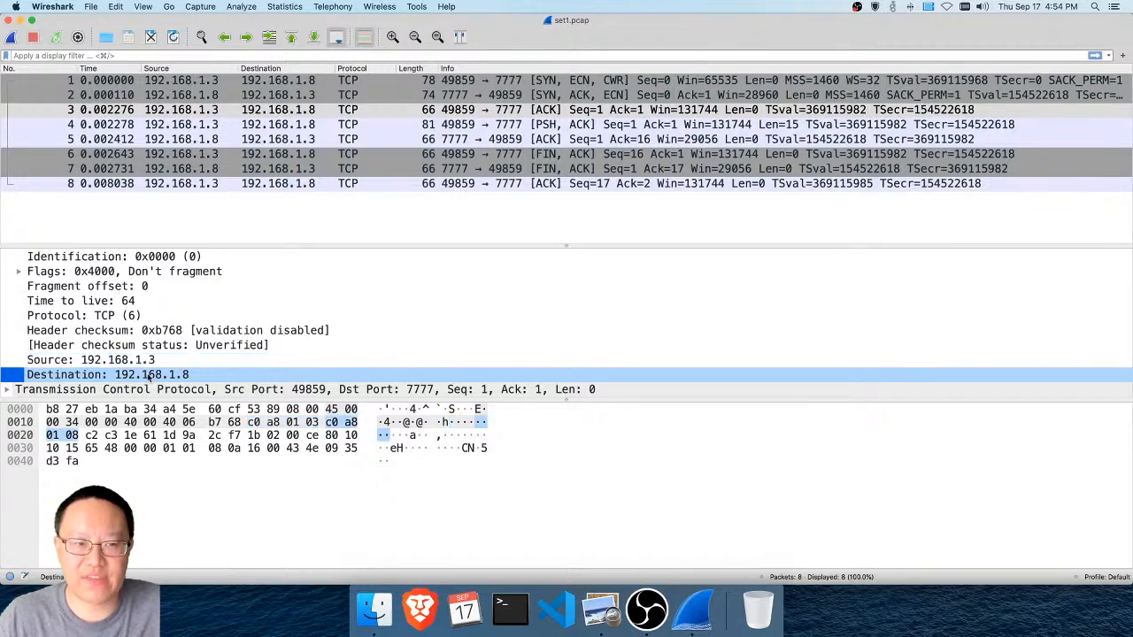
pyautogui.press('Up')
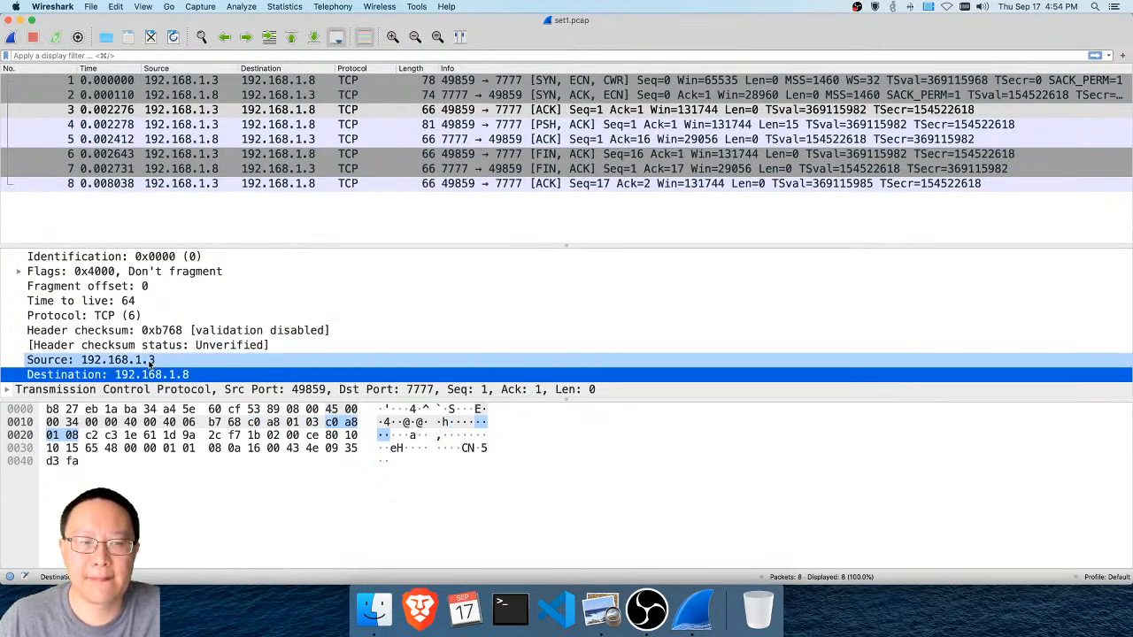
pyautogui.press('Down')
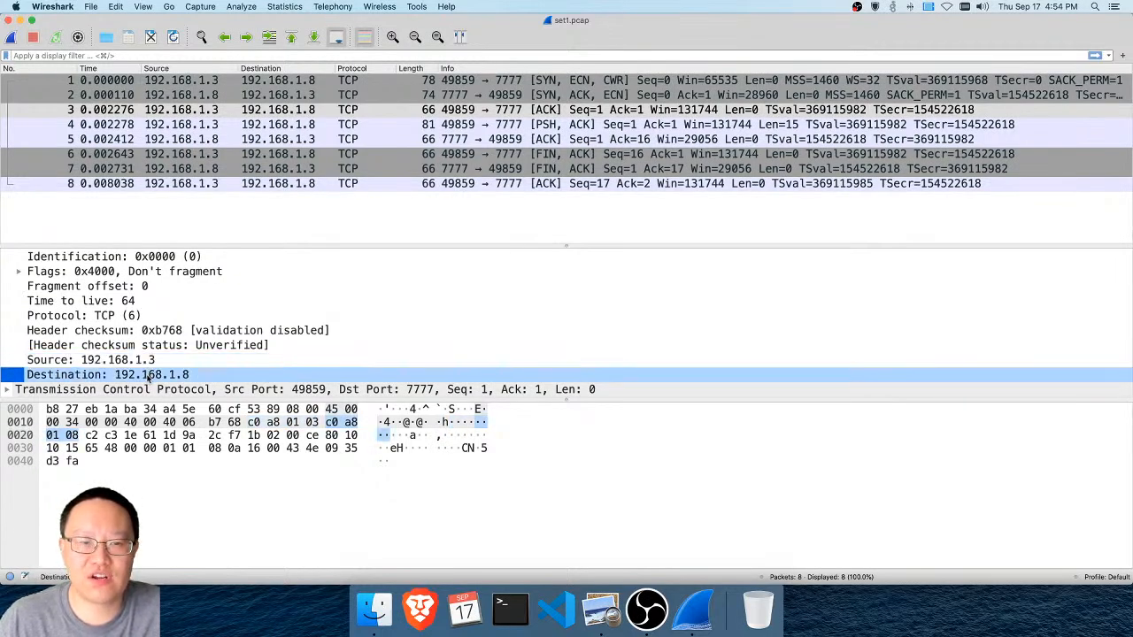
pyautogui.scroll(1, 161, 350)
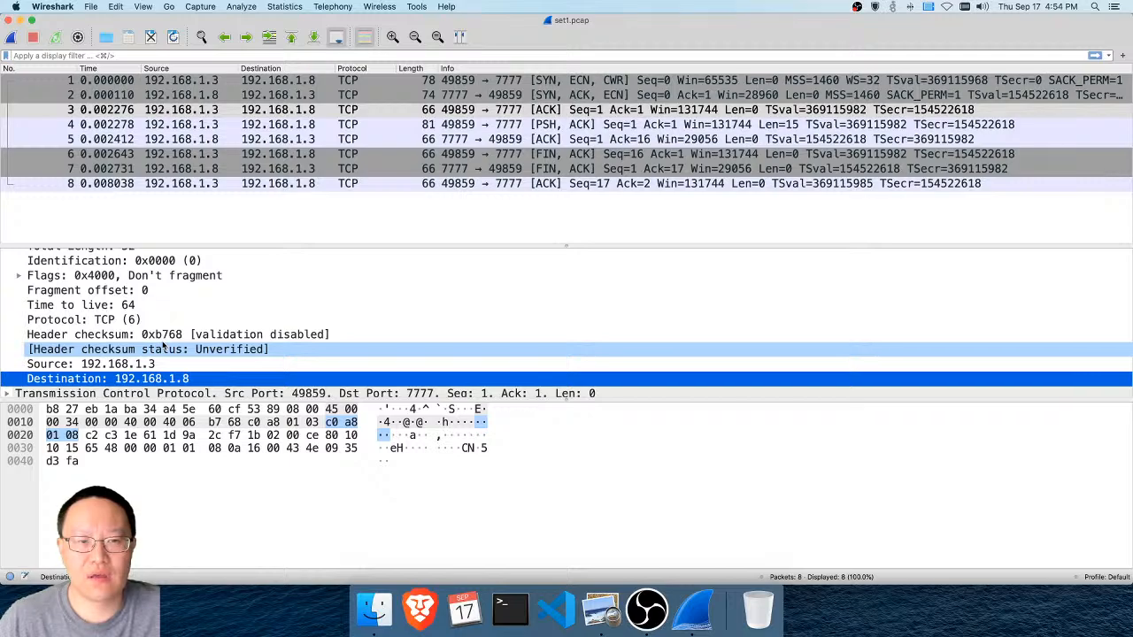
pyautogui.scroll(-1, 163, 347)
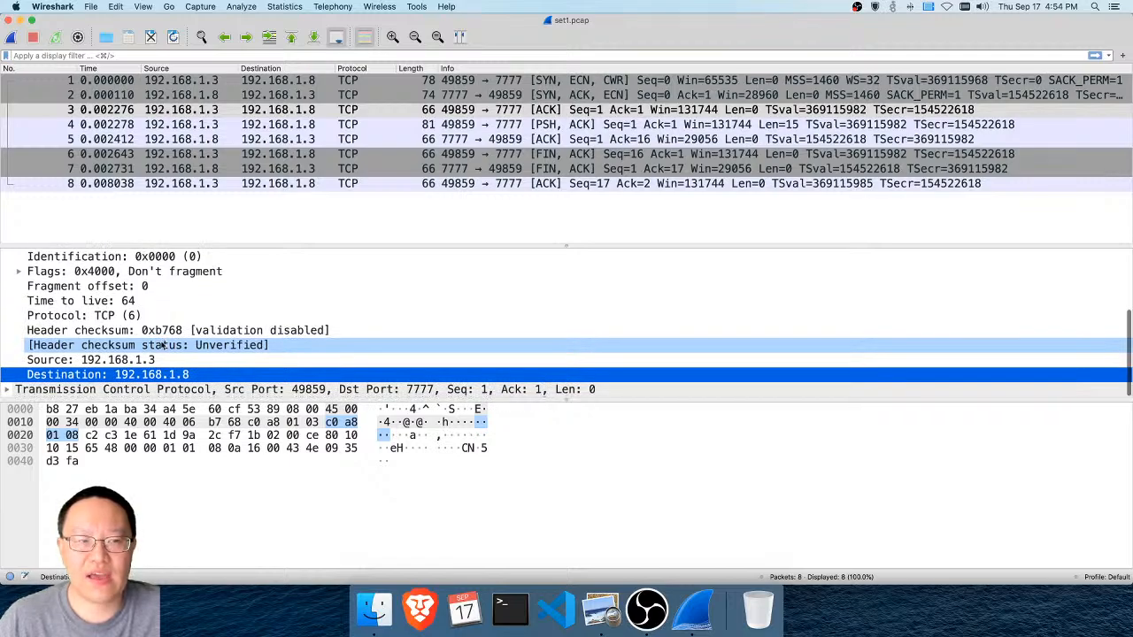
# Expand packet 3's Transmission Control Protocol header and compare the source port and destination port fields with their bytes
pyautogui.click(85, 389)
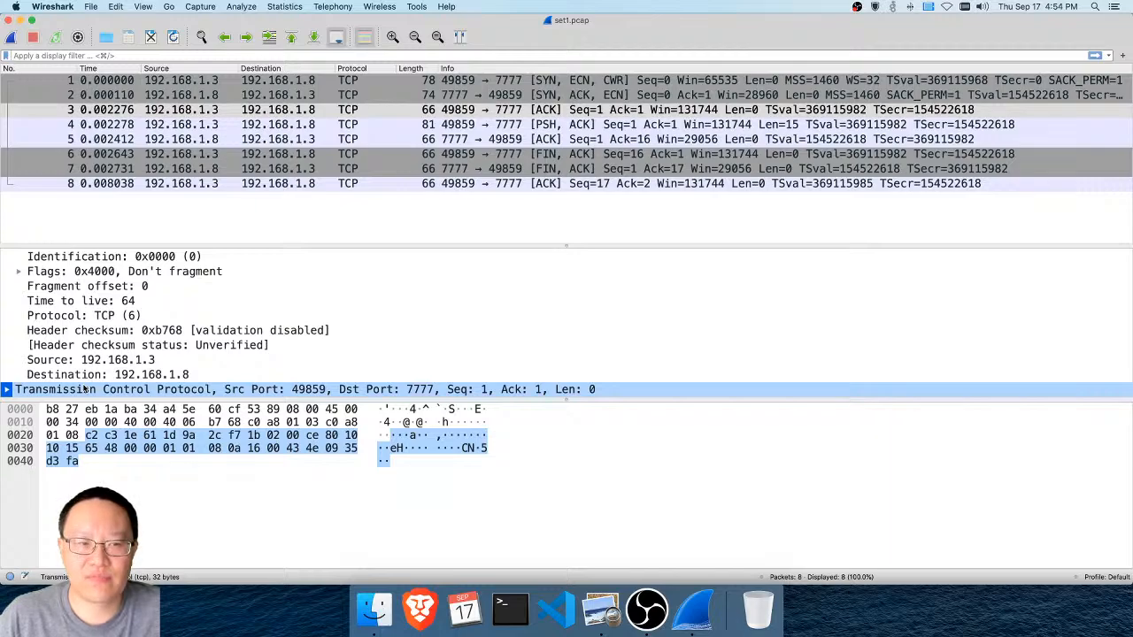
pyautogui.click(6, 390)
pyautogui.scroll(-1, 124, 363)
pyautogui.scroll(-3, 123, 367)
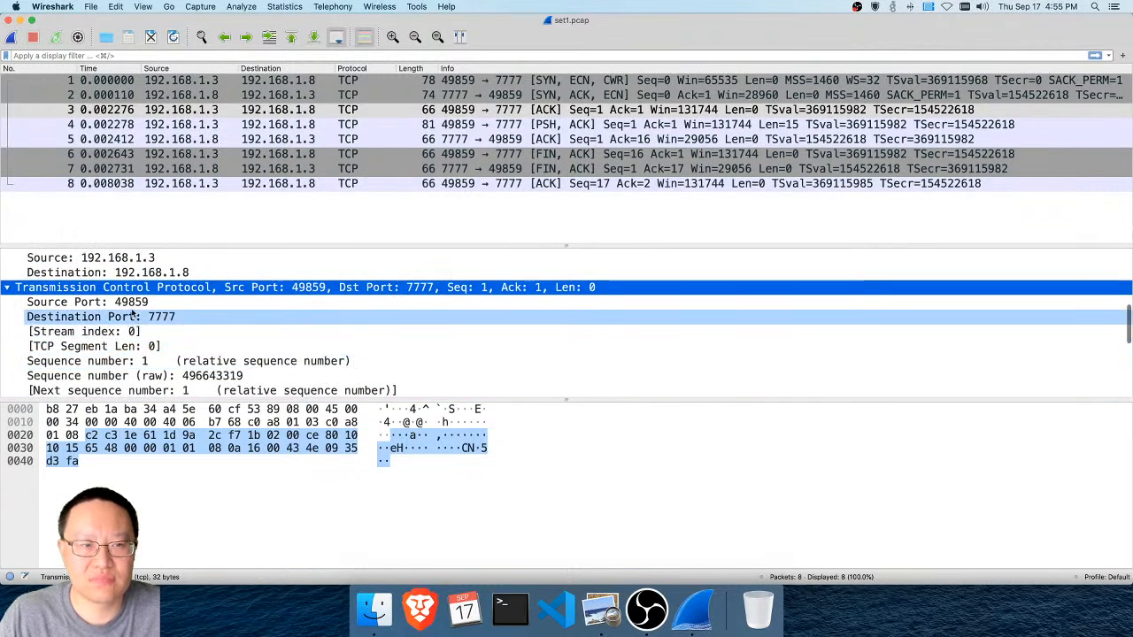
pyautogui.click(133, 303)
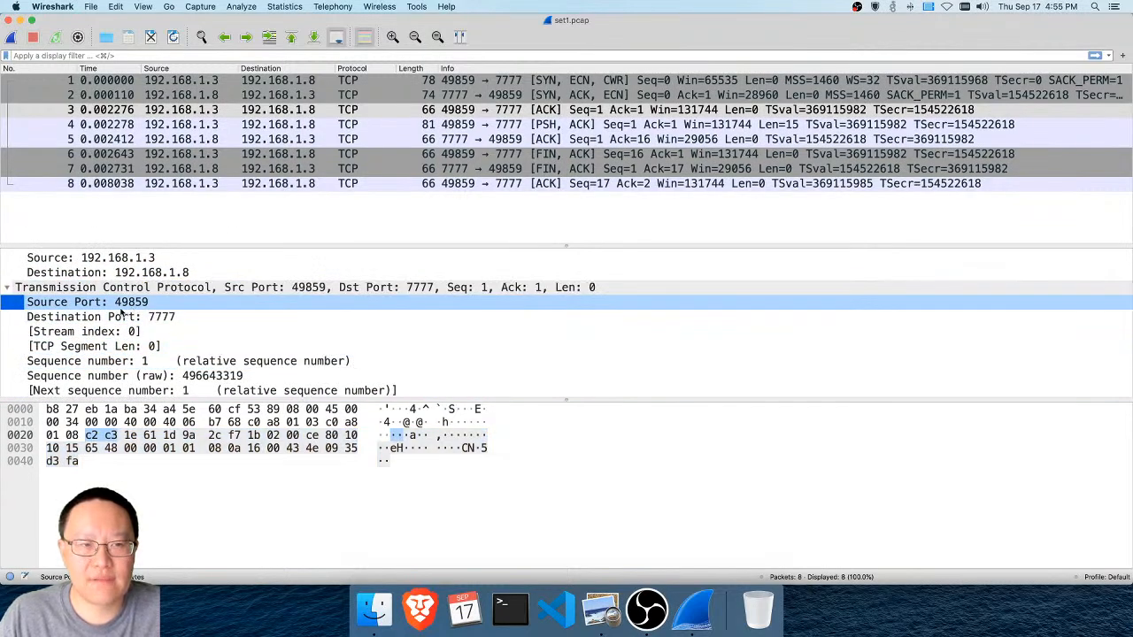
pyautogui.click(143, 318)
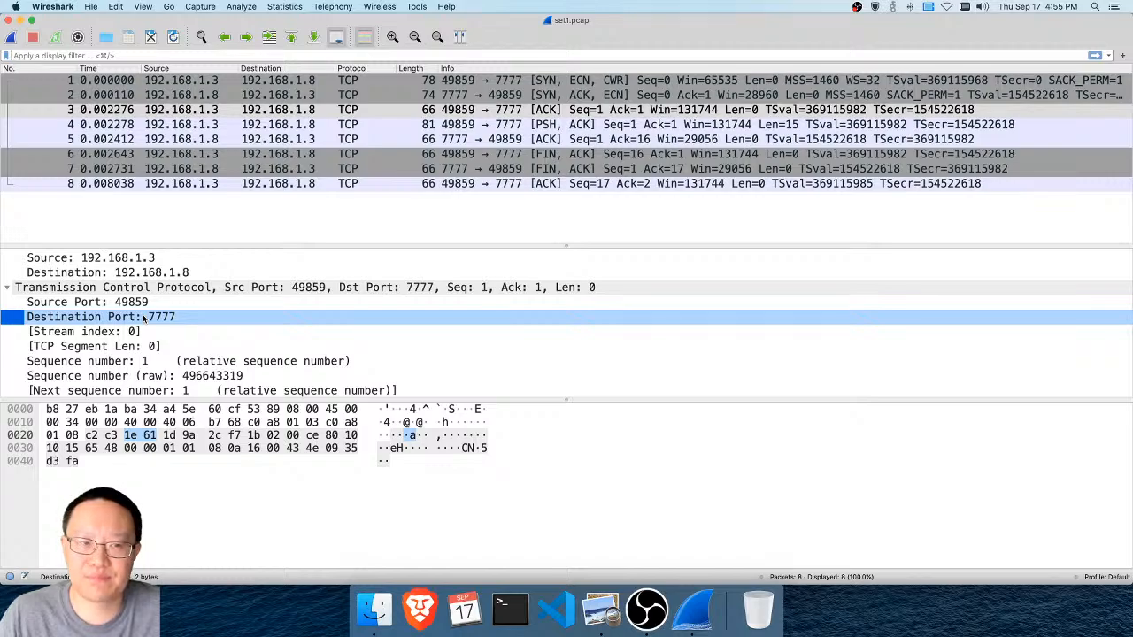
pyautogui.click(146, 303)
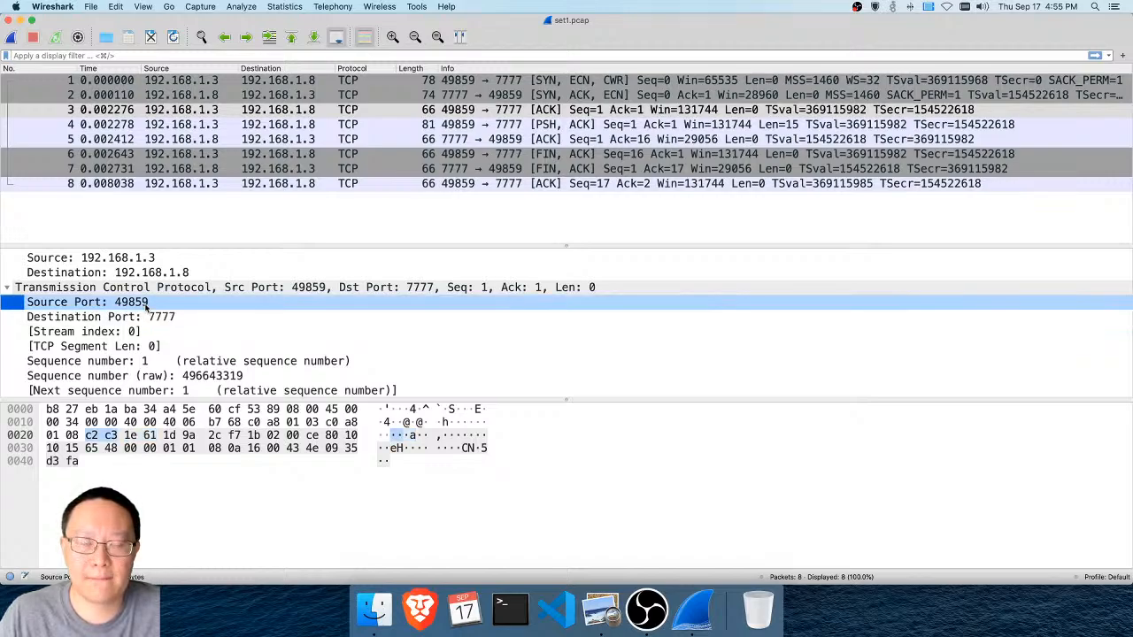
pyautogui.click(143, 318)
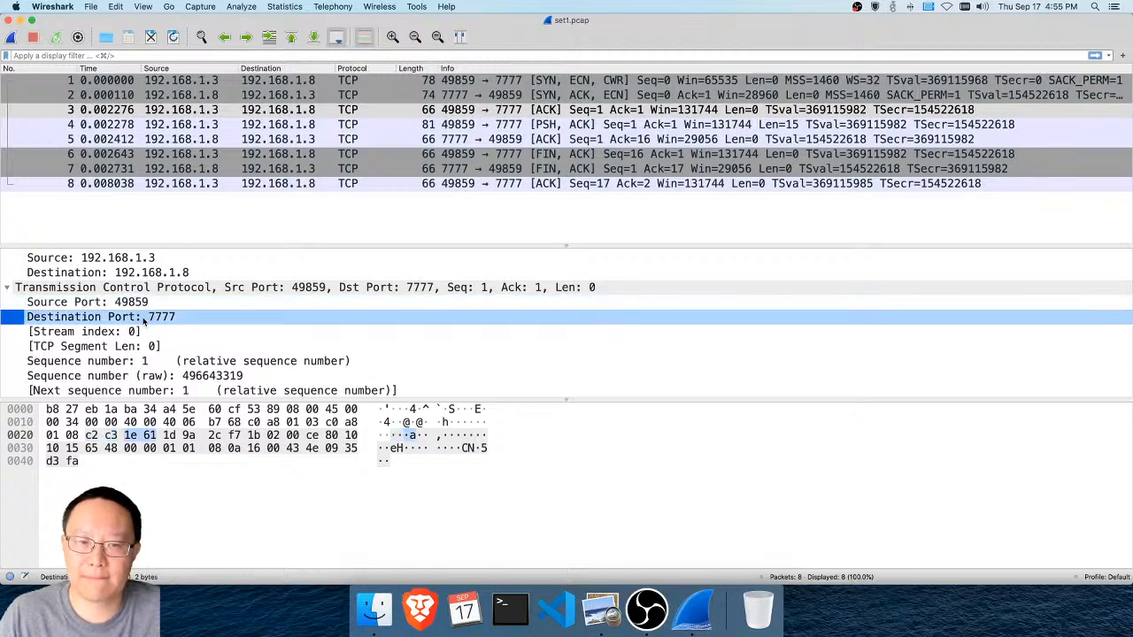
# Alternate between packet 3's source port and destination port fields to match each with its bytes in the TCP header
pyautogui.click(146, 302)
pyautogui.click(144, 317)
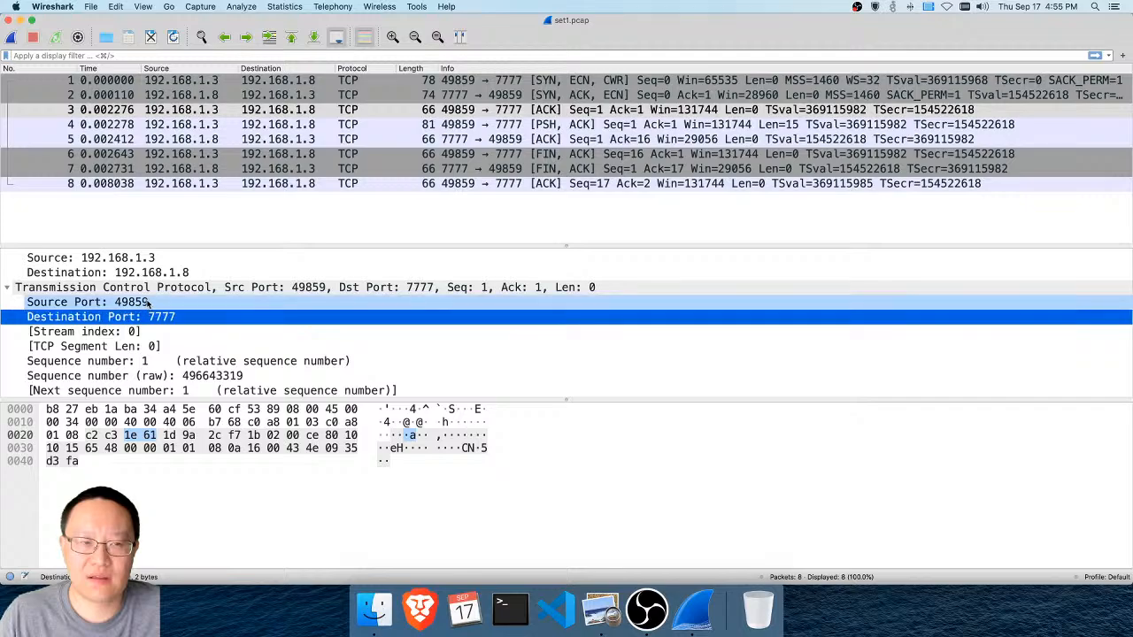
pyautogui.click(148, 303)
pyautogui.click(149, 317)
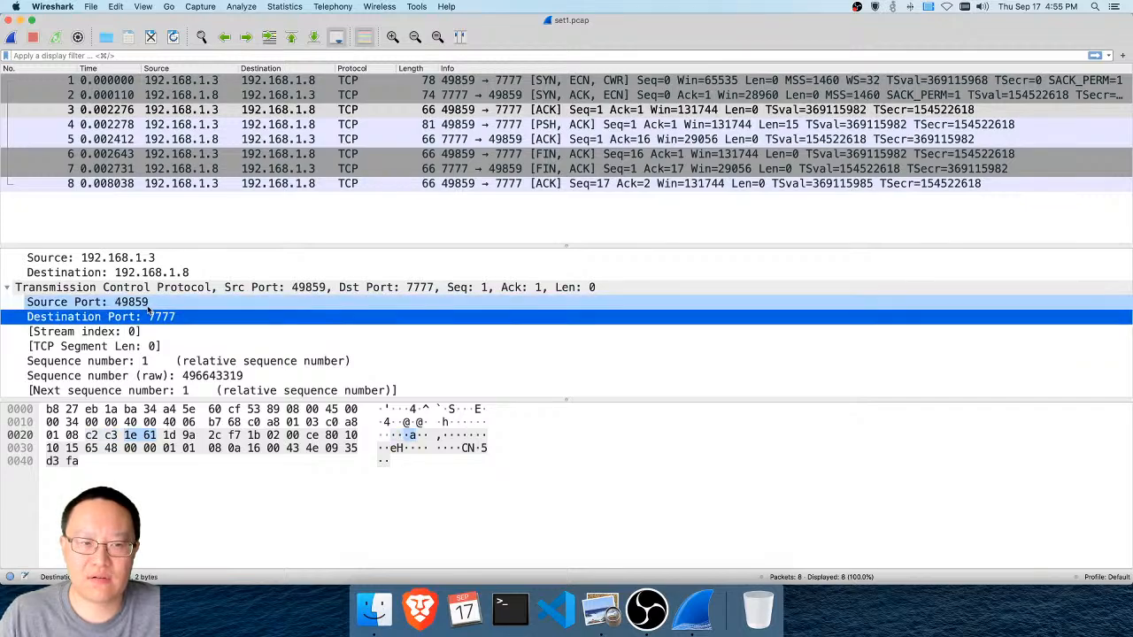
pyautogui.click(148, 302)
pyautogui.click(148, 317)
pyautogui.click(148, 303)
pyautogui.click(149, 317)
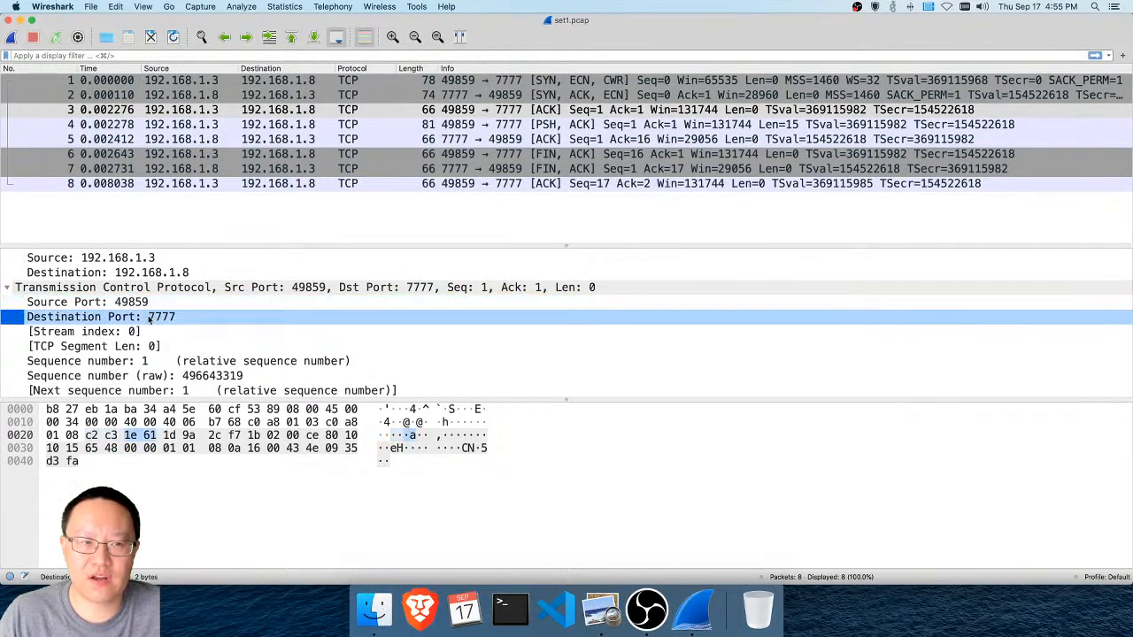
# Expand the TCP flags field of packet 3 and go through its individual bits as far as the Acknowledgment flag
pyautogui.scroll(-5, 149, 319)
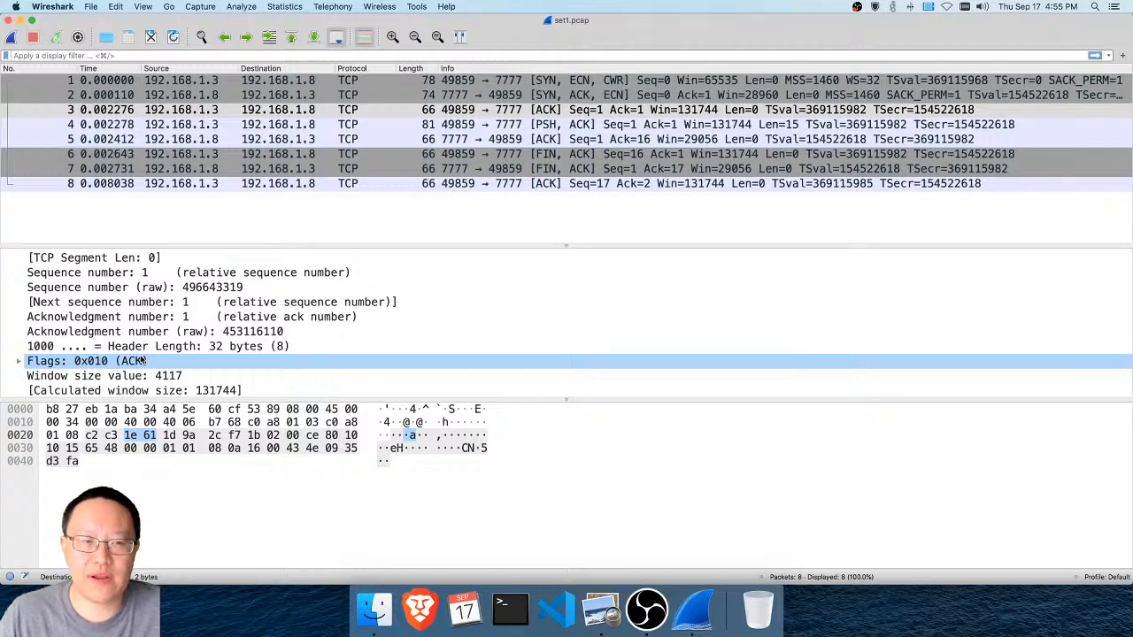
pyautogui.click(142, 360)
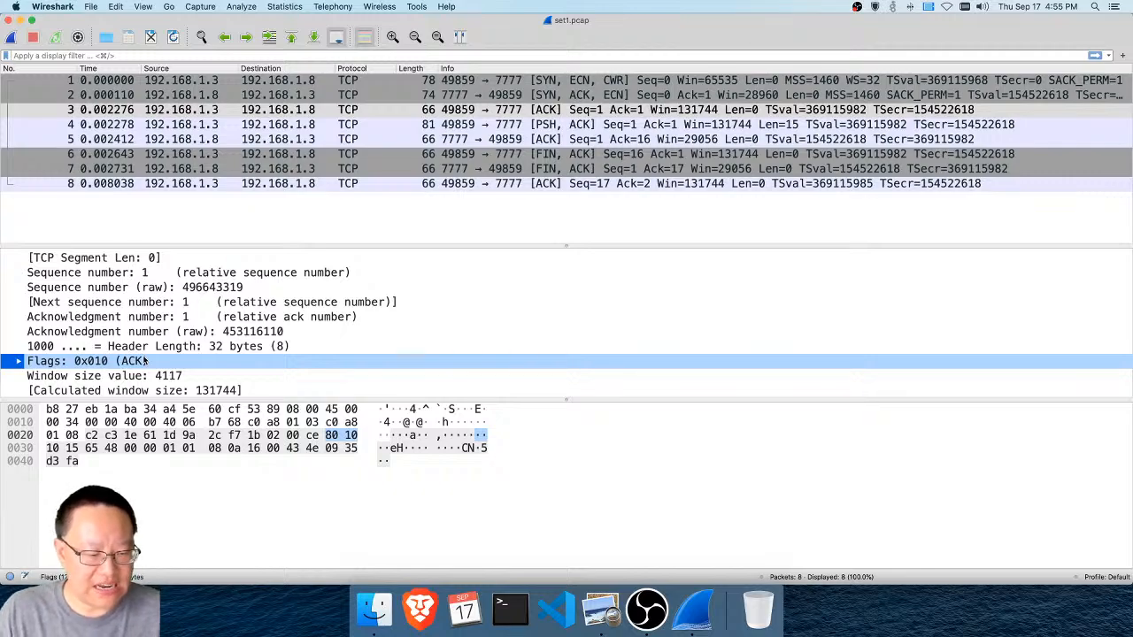
pyautogui.click(19, 361)
pyautogui.scroll(-5, 80, 352)
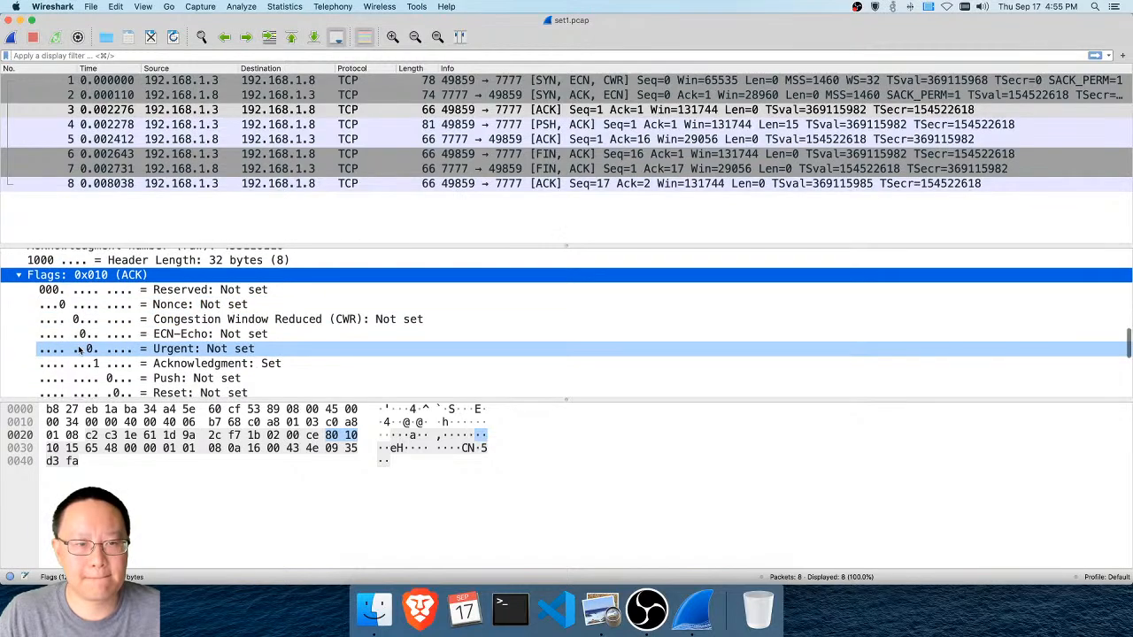
pyautogui.press('Down')
pyautogui.press('Down')
pyautogui.press('Down')
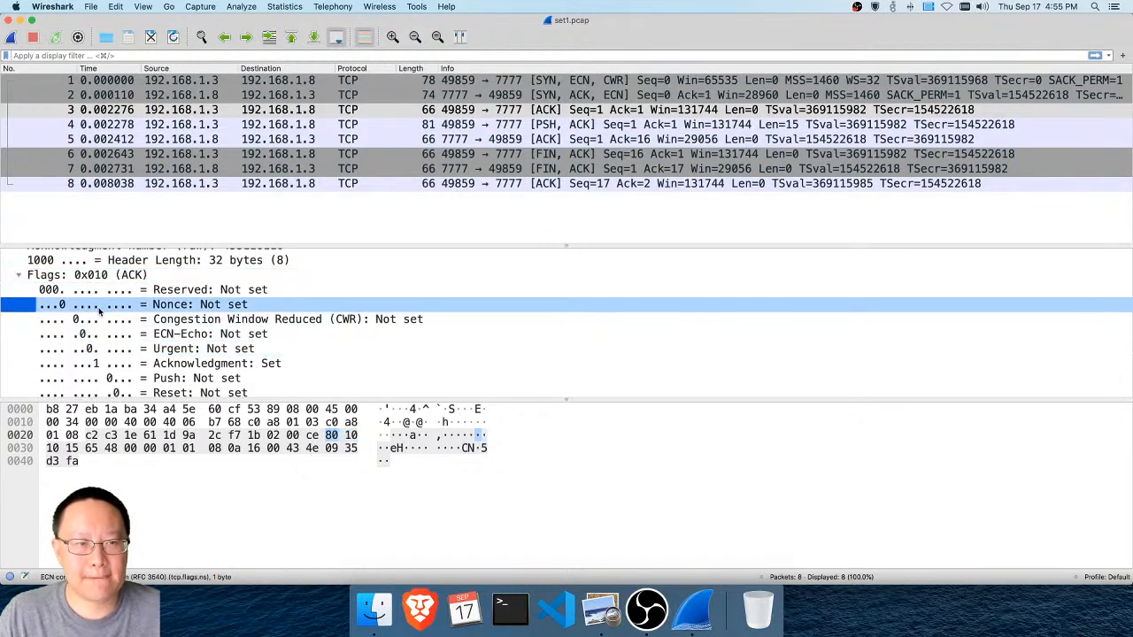
pyautogui.press('Down')
pyautogui.press('Down')
pyautogui.press('Down')
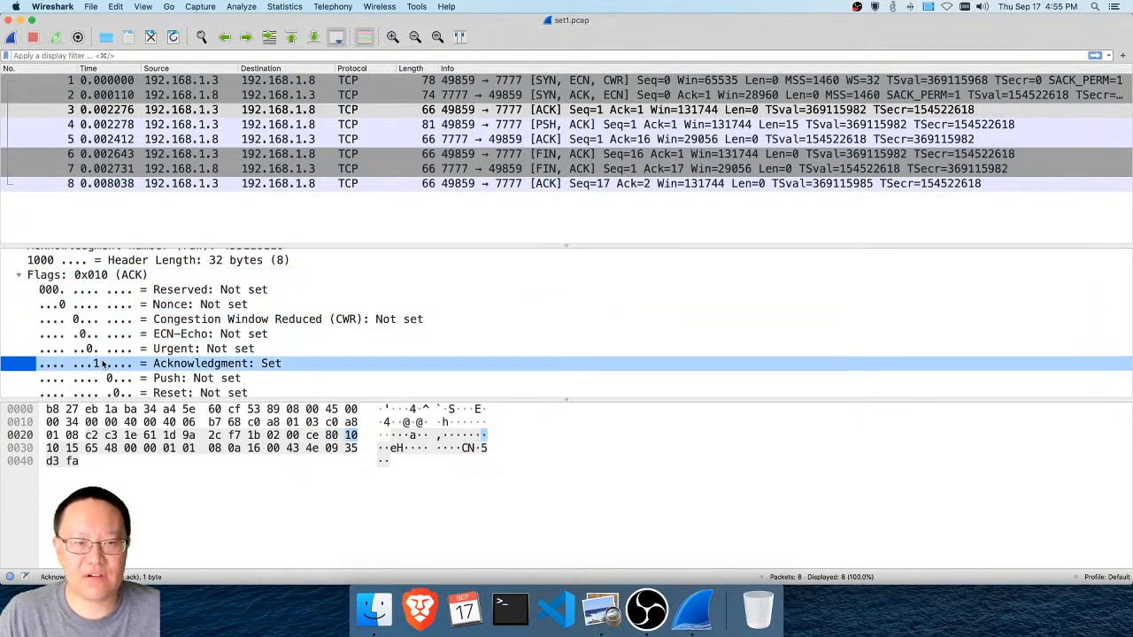
# Examine packet 3's Syn flag and the remaining TCP fields, from window size and checksum through the options
pyautogui.scroll(-3, 102, 365)
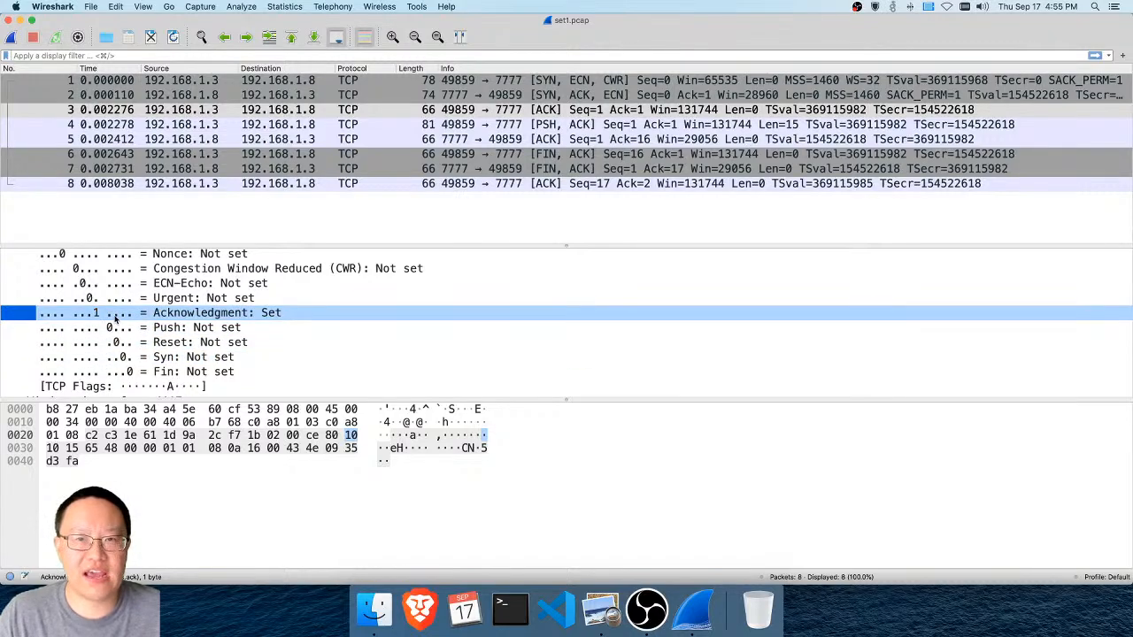
pyautogui.click(201, 361)
pyautogui.scroll(-3, 201, 369)
pyautogui.scroll(-1, 201, 368)
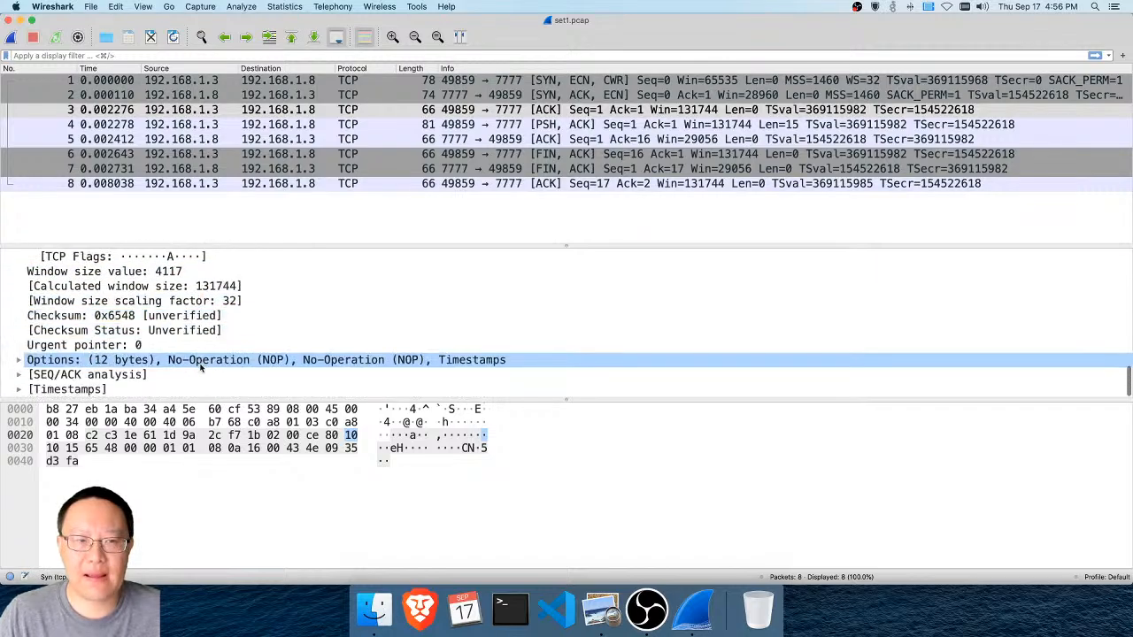
# Collapse packet 3's Internet Protocol Version 4 and Transmission Control Protocol headers
pyautogui.scroll(5, 201, 365)
pyautogui.scroll(10, 201, 364)
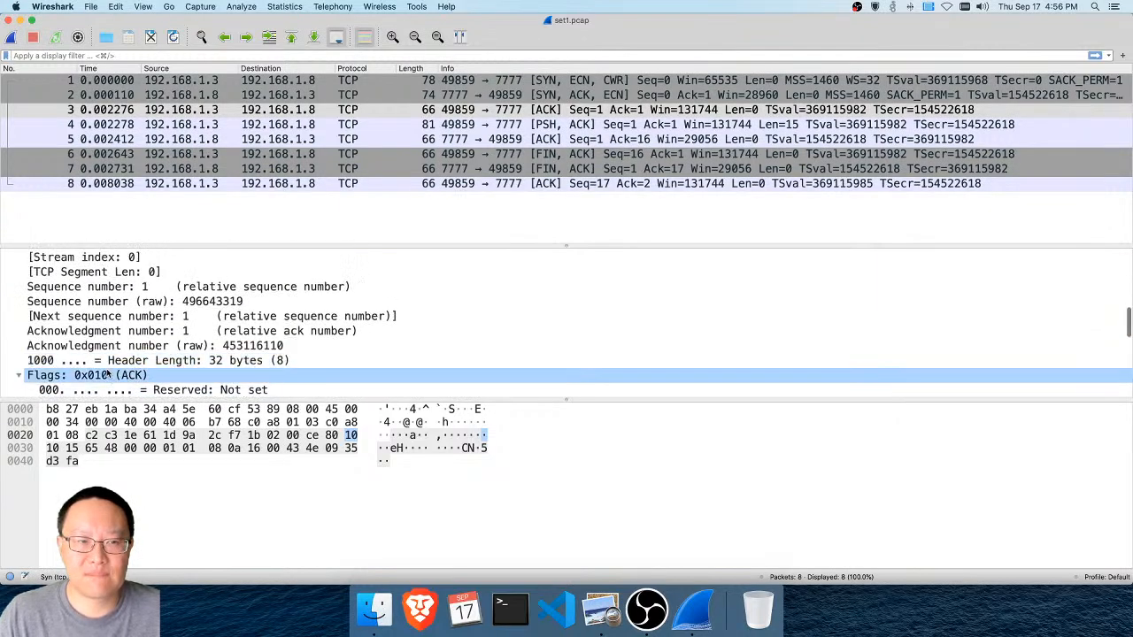
pyautogui.click(84, 288)
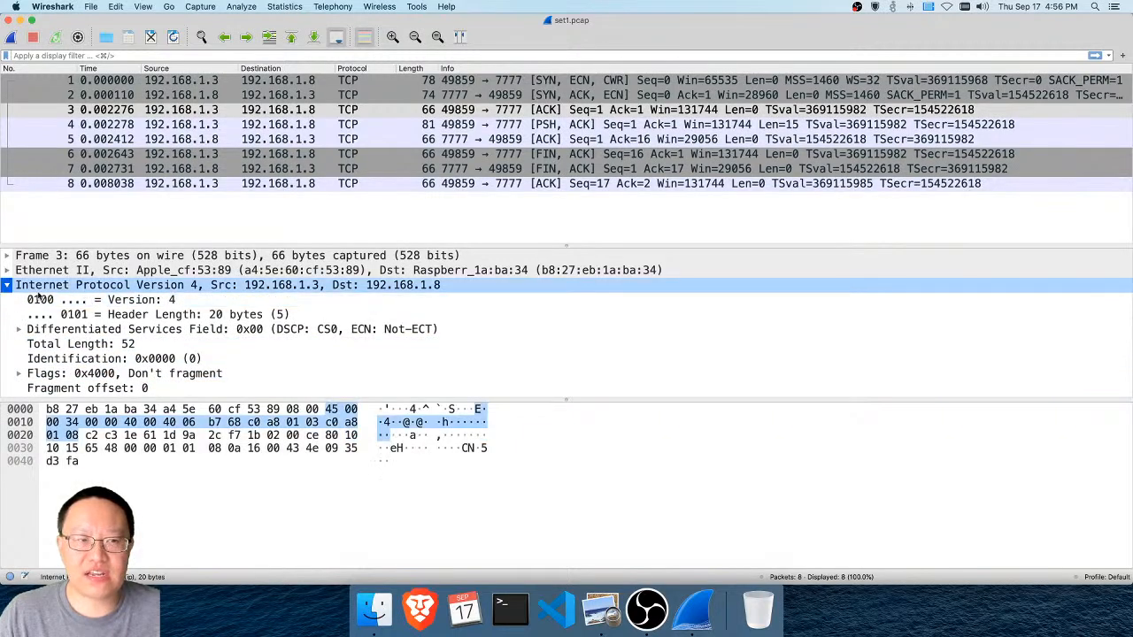
pyautogui.click(7, 286)
pyautogui.click(6, 300)
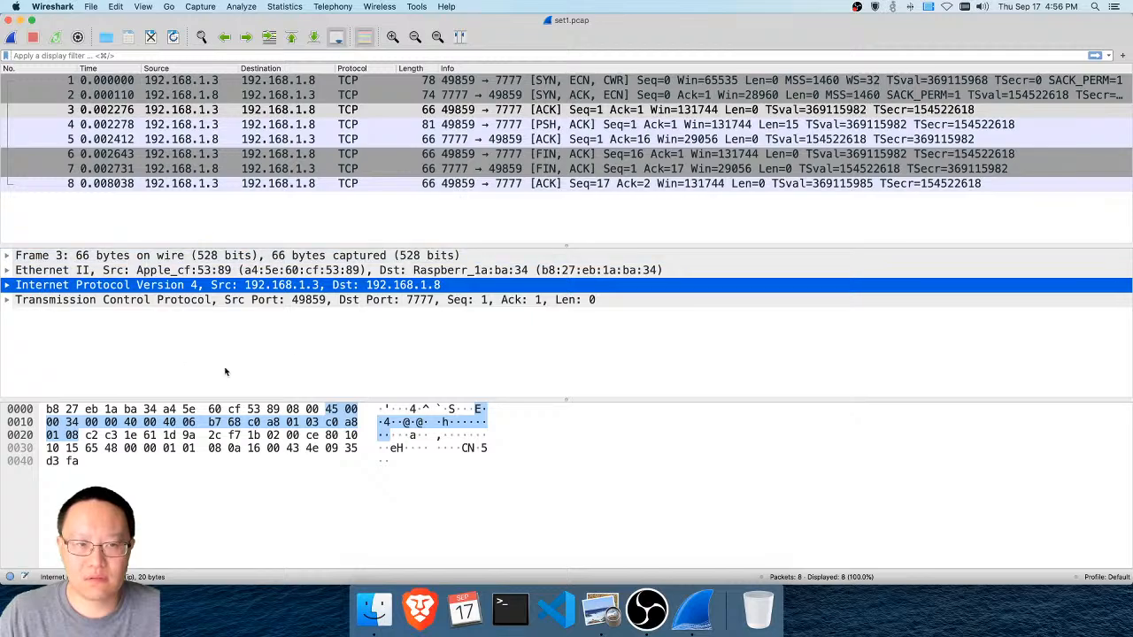
# Compare the byte ranges that packet 3's frame, Ethernet II, IPv4 and TCP layers occupy in the raw packet data
pyautogui.click(113, 301)
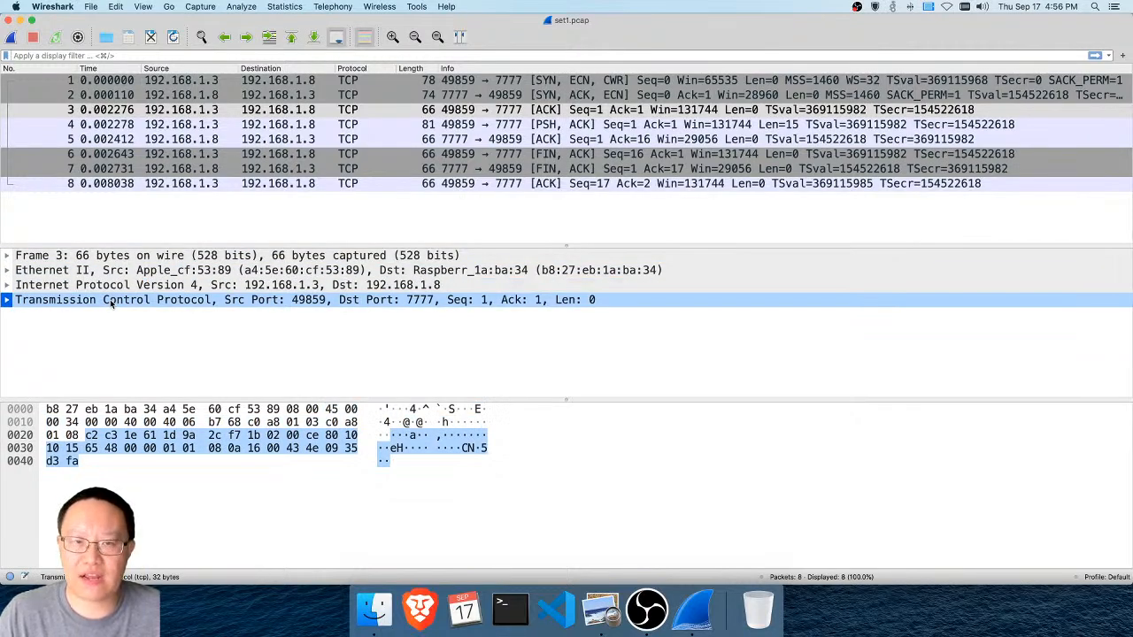
pyautogui.click(124, 270)
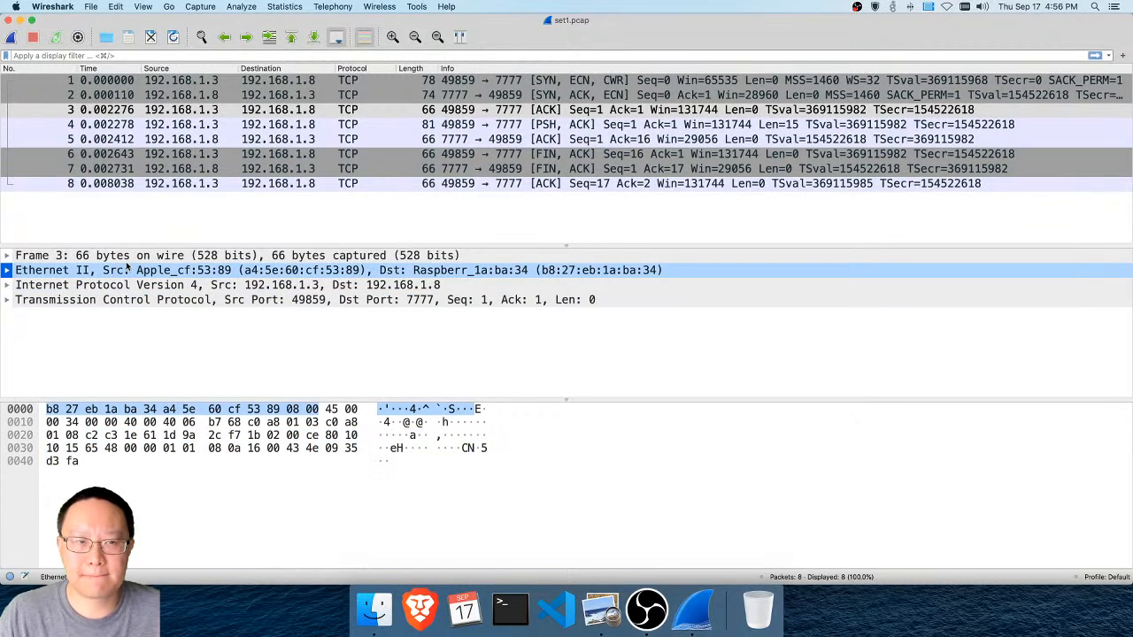
pyautogui.click(133, 255)
pyautogui.click(135, 269)
pyautogui.click(133, 285)
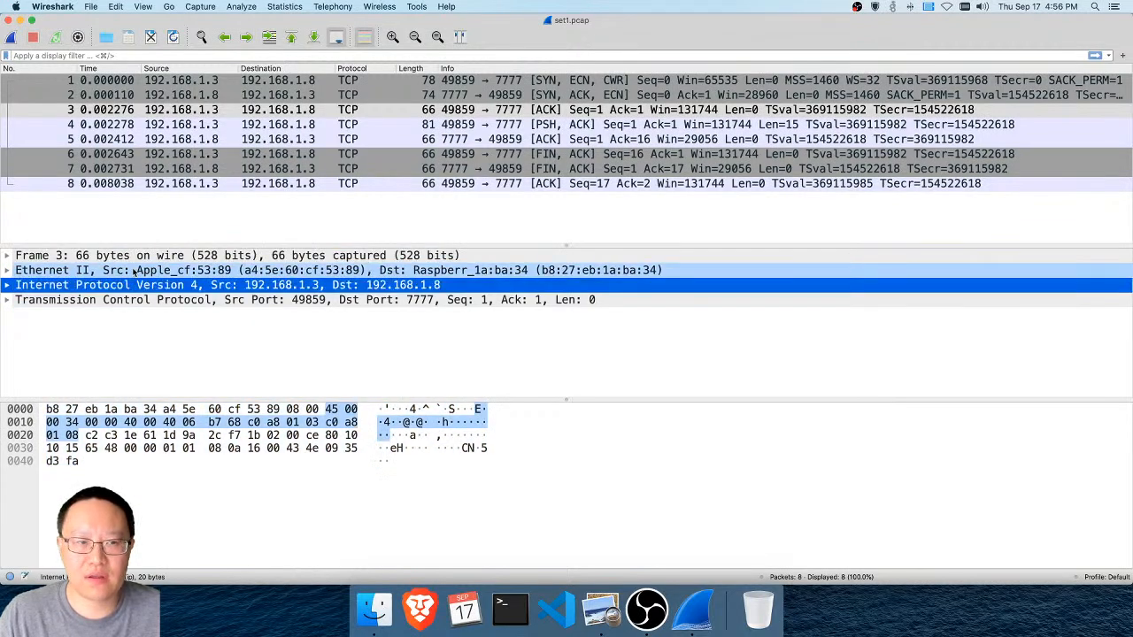
pyautogui.click(135, 269)
pyautogui.click(133, 255)
pyautogui.click(135, 269)
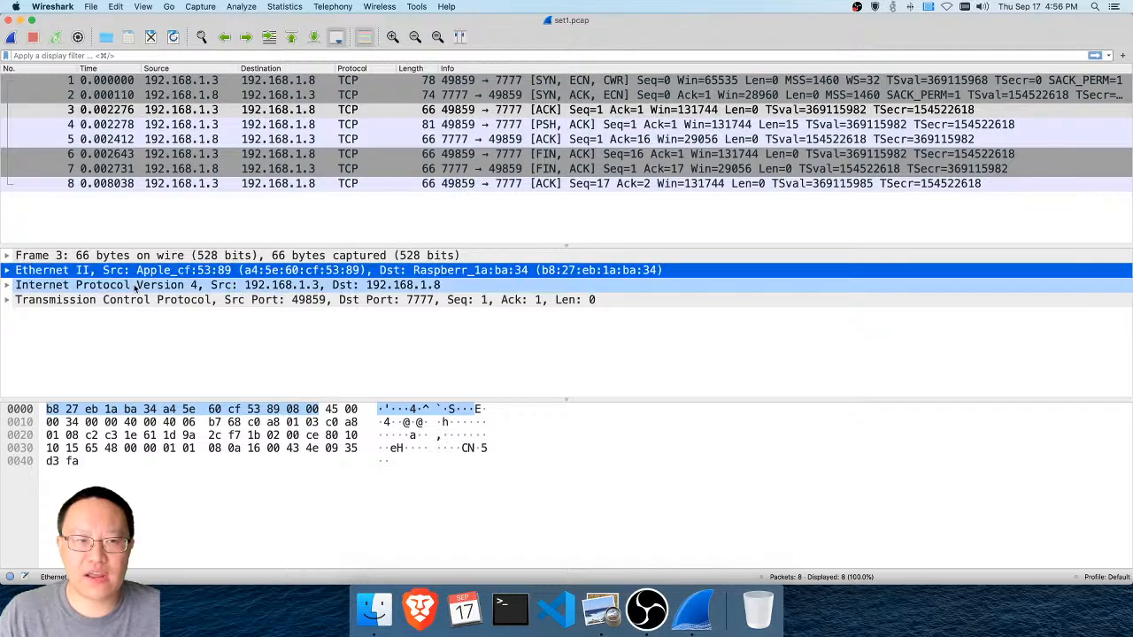
pyautogui.click(135, 285)
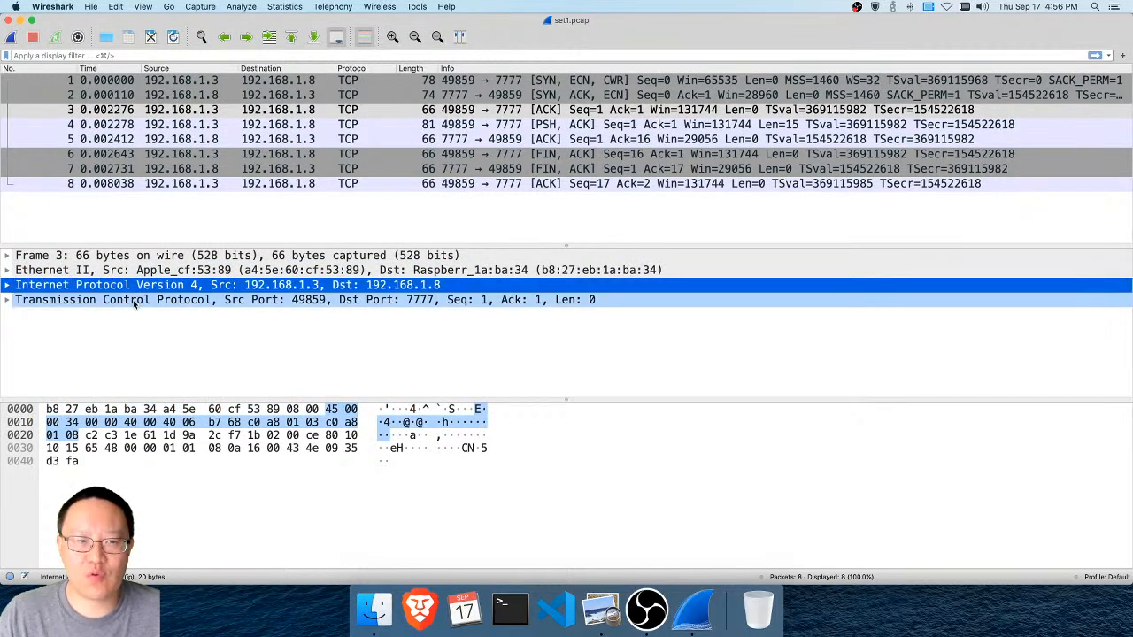
pyautogui.click(133, 300)
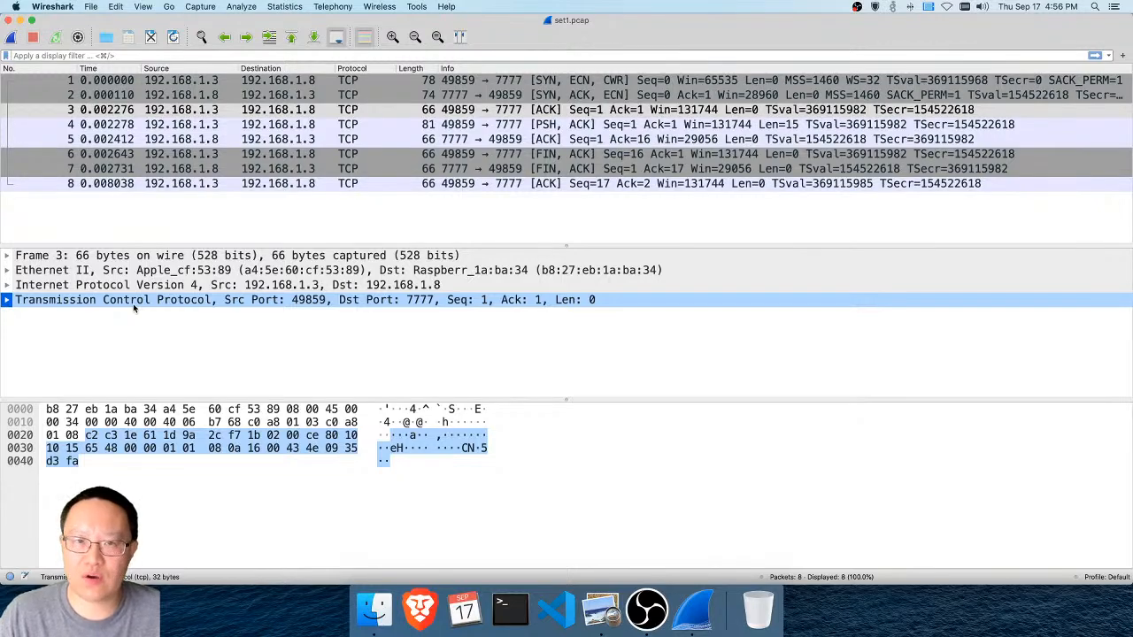
pyautogui.click(135, 305)
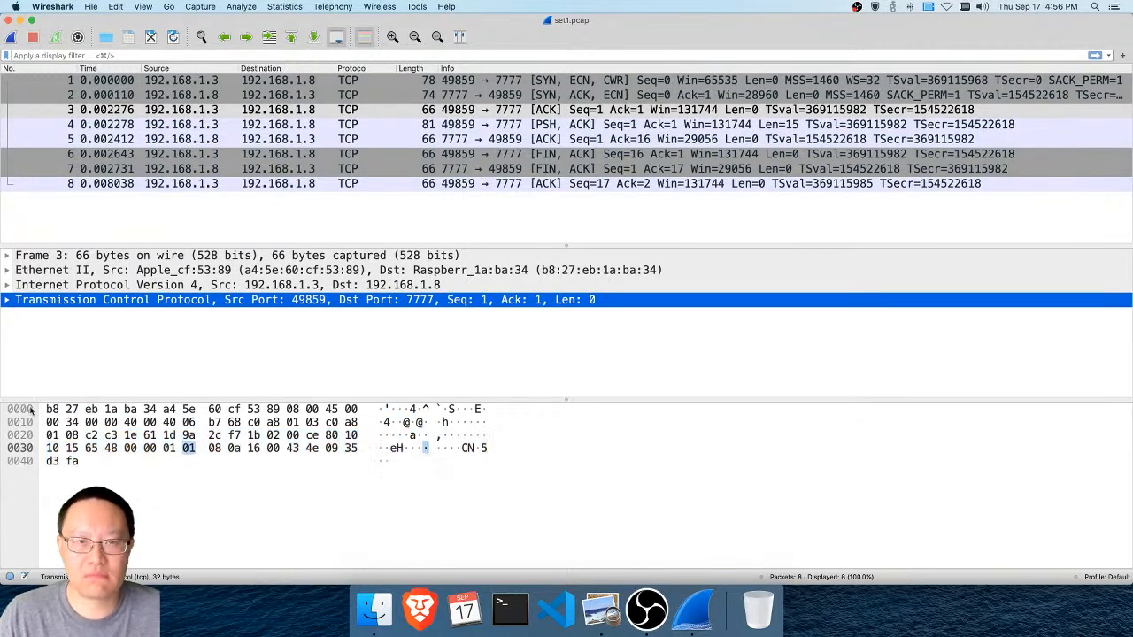
# Expand packet 2's Transmission Control Protocol header and examine its sequence and acknowledgment numbers, flag bits, window size and options
pyautogui.click(451, 98)
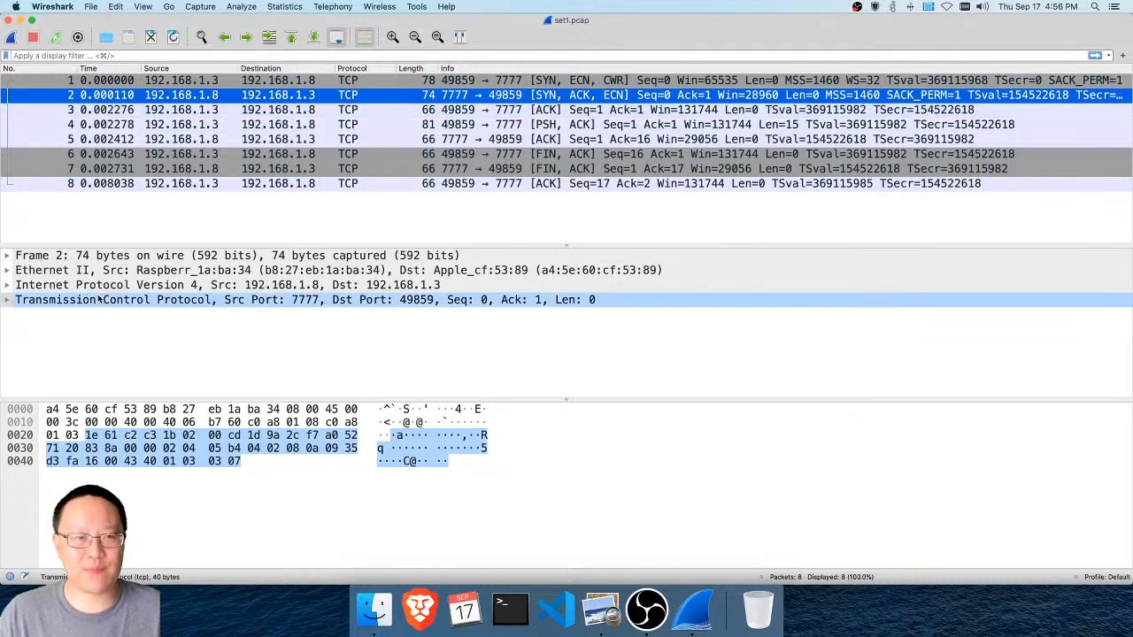
pyautogui.click(7, 300)
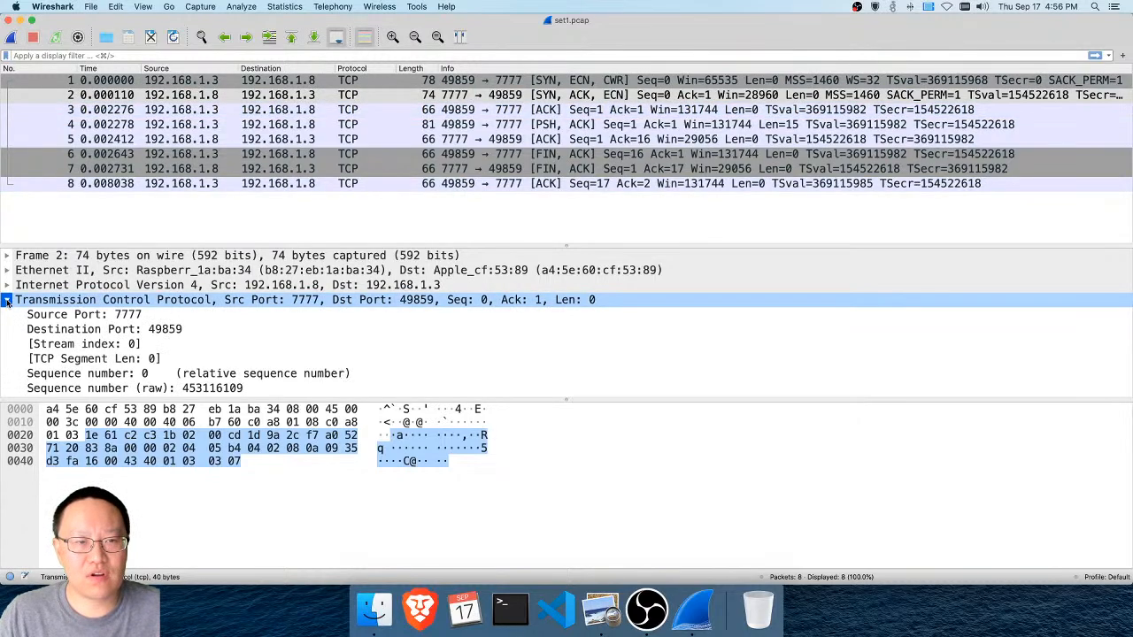
pyautogui.click(117, 301)
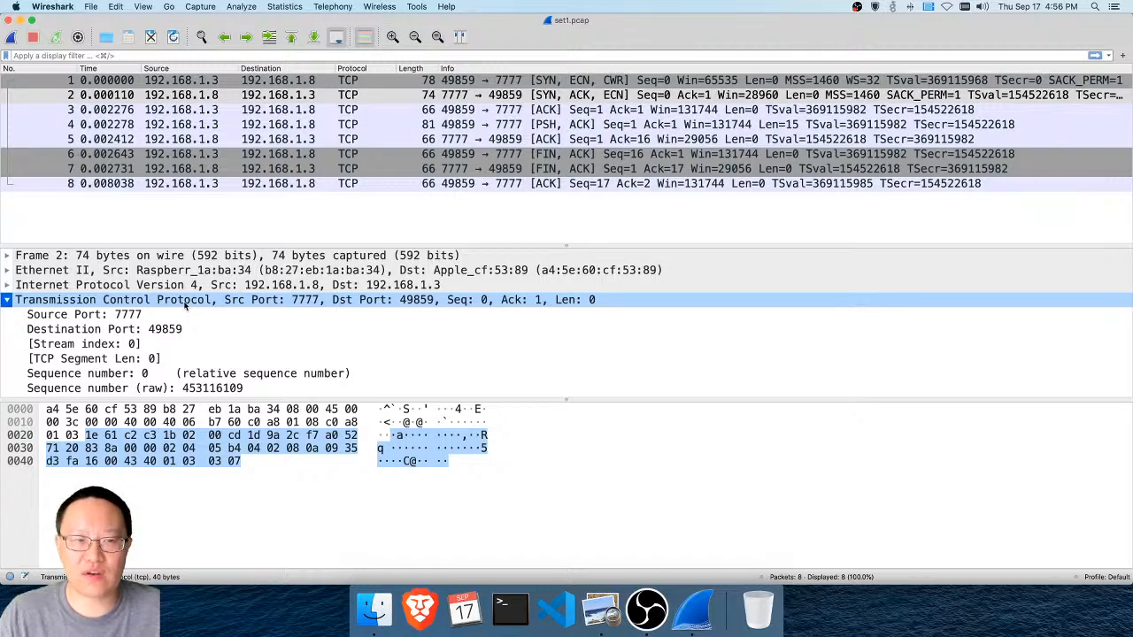
pyautogui.scroll(-3, 185, 305)
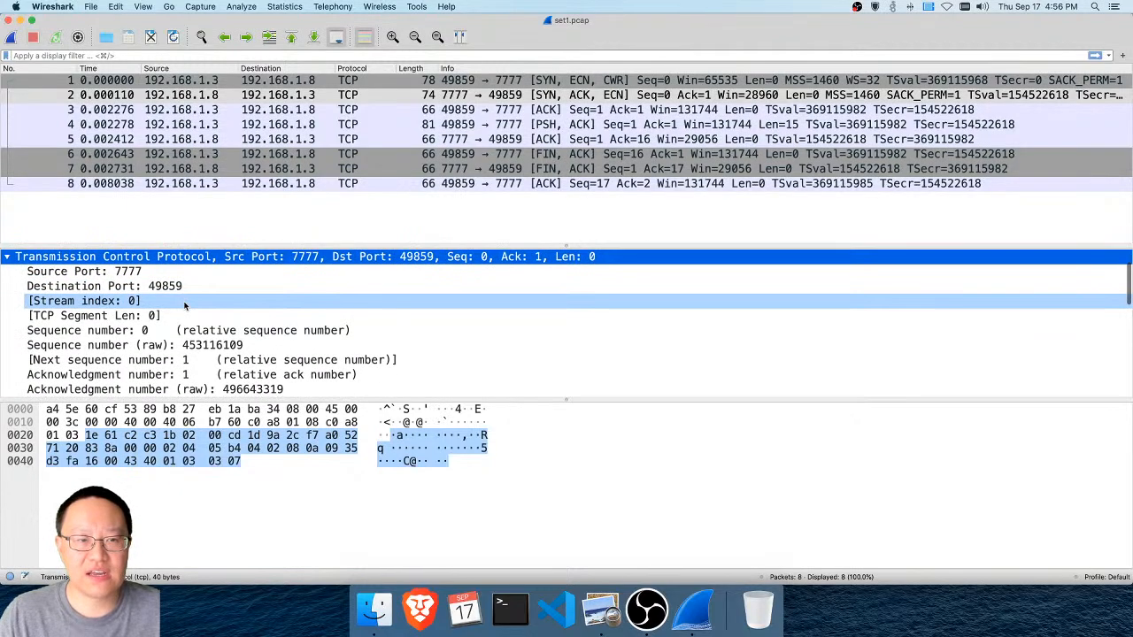
pyautogui.scroll(-6, 185, 306)
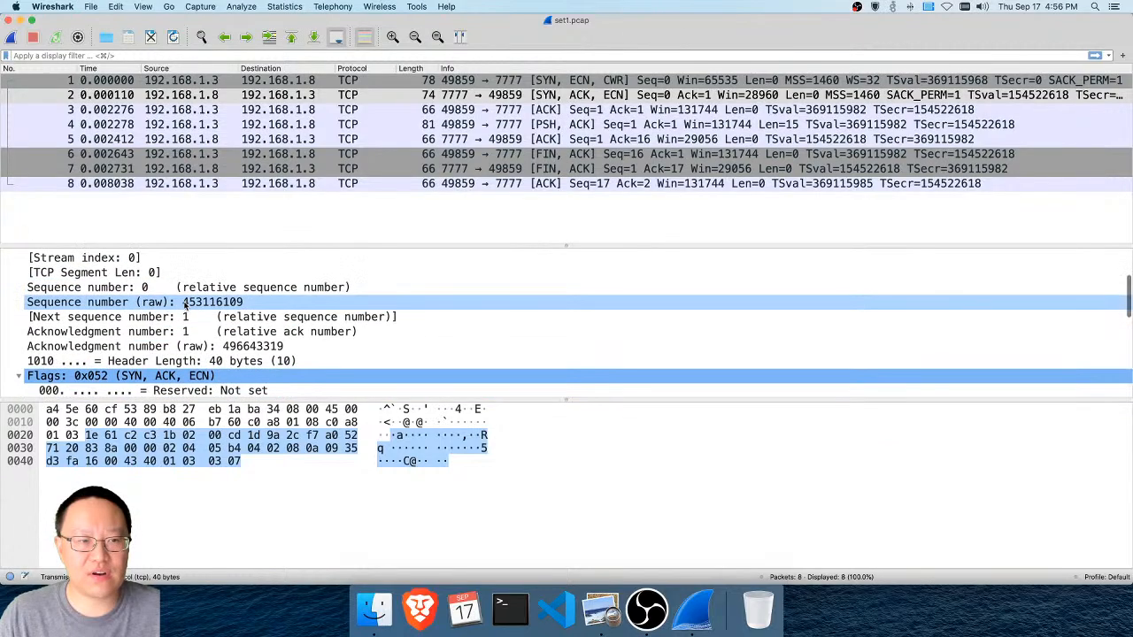
pyautogui.scroll(-5, 64, 344)
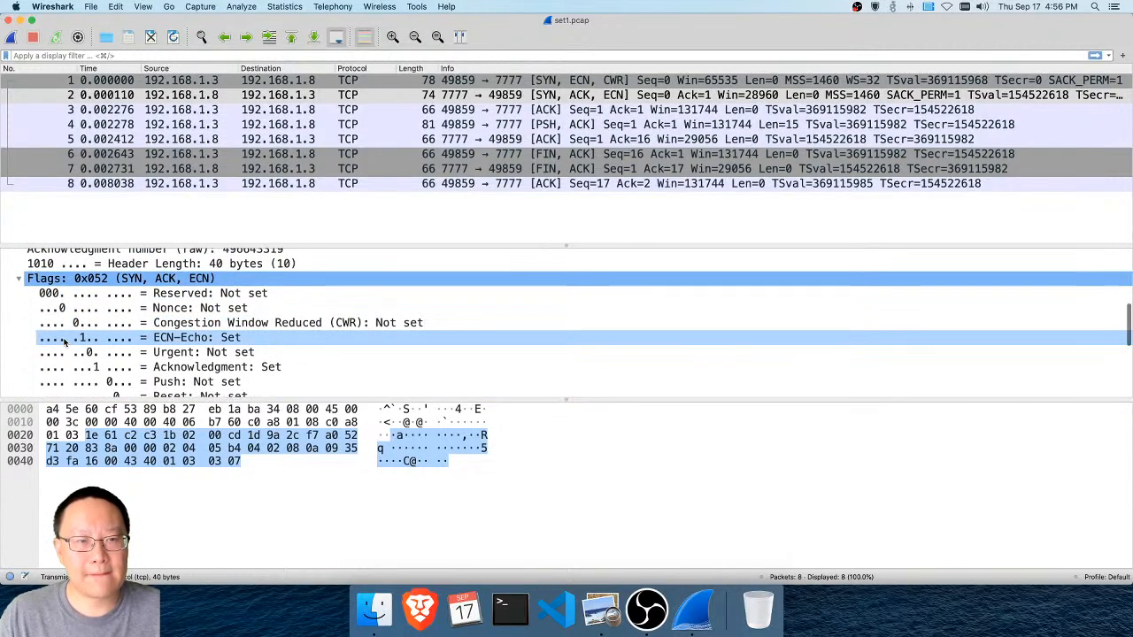
pyautogui.scroll(-2, 63, 344)
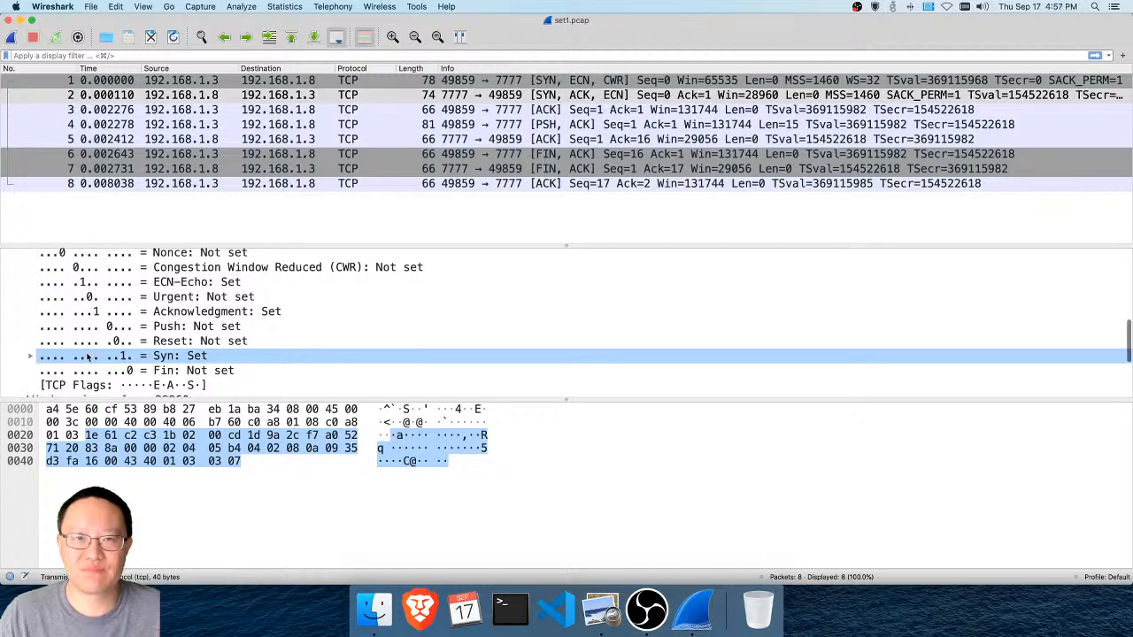
pyautogui.scroll(-2, 87, 356)
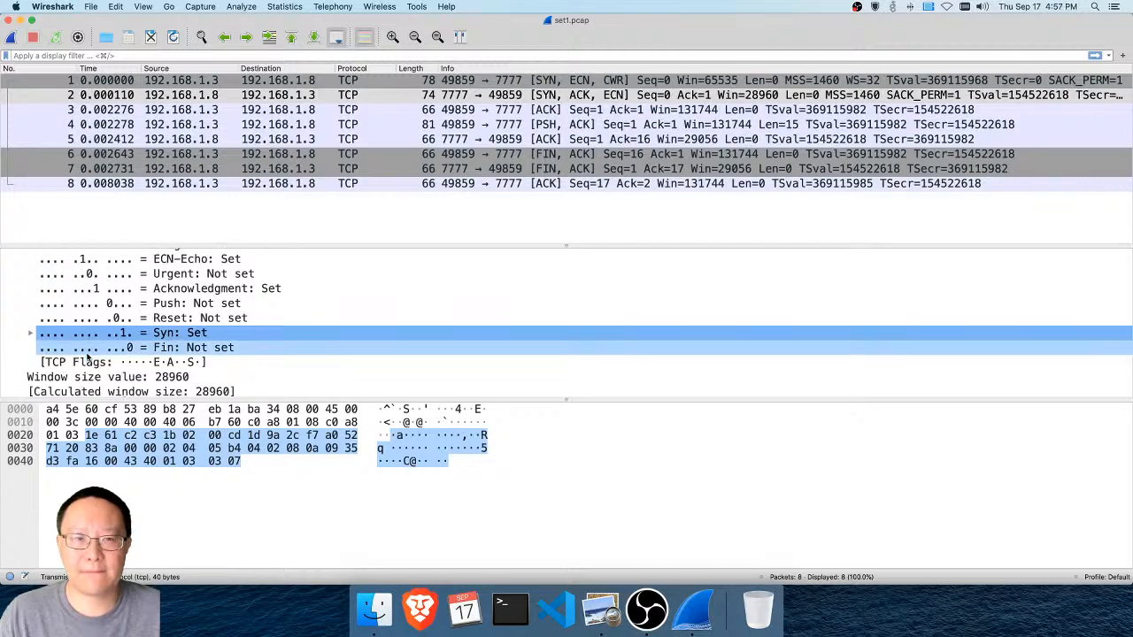
pyautogui.scroll(-6, 87, 356)
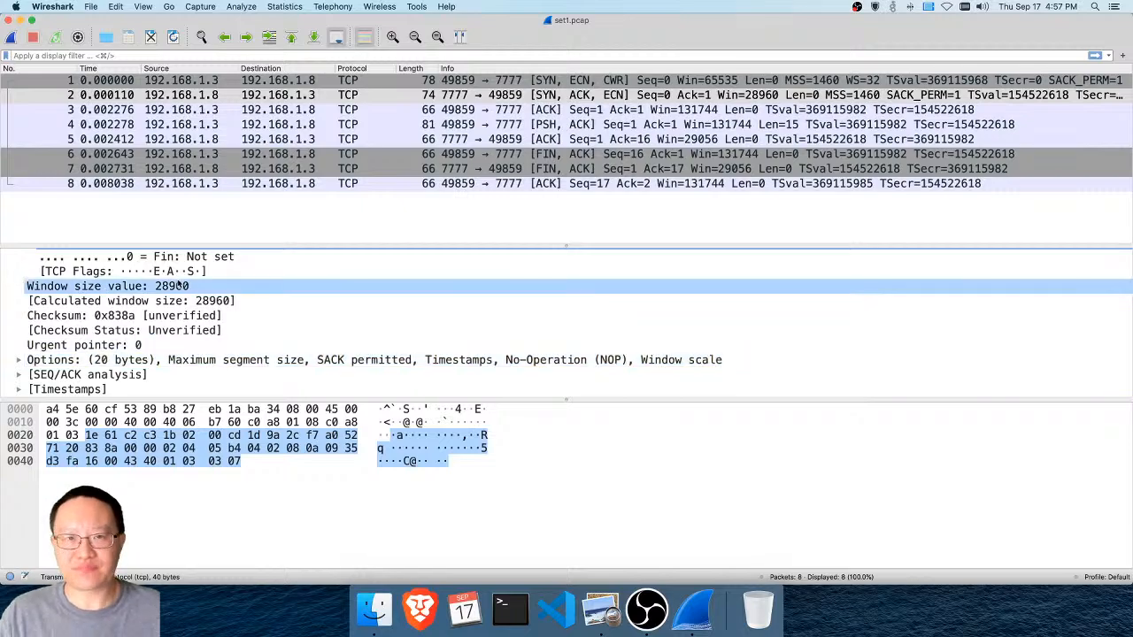
# Switch to packet 1, the initial SYN, and collapse its Transmission Control Protocol header
pyautogui.click(325, 90)
pyautogui.click(325, 81)
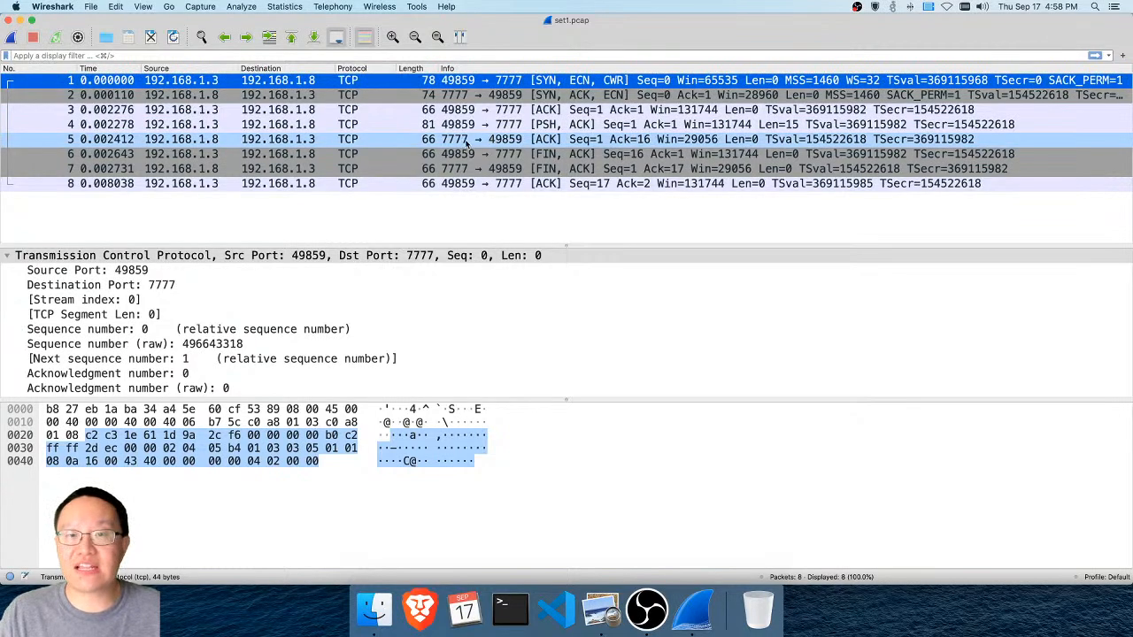
pyautogui.click(5, 256)
pyautogui.click(5, 256)
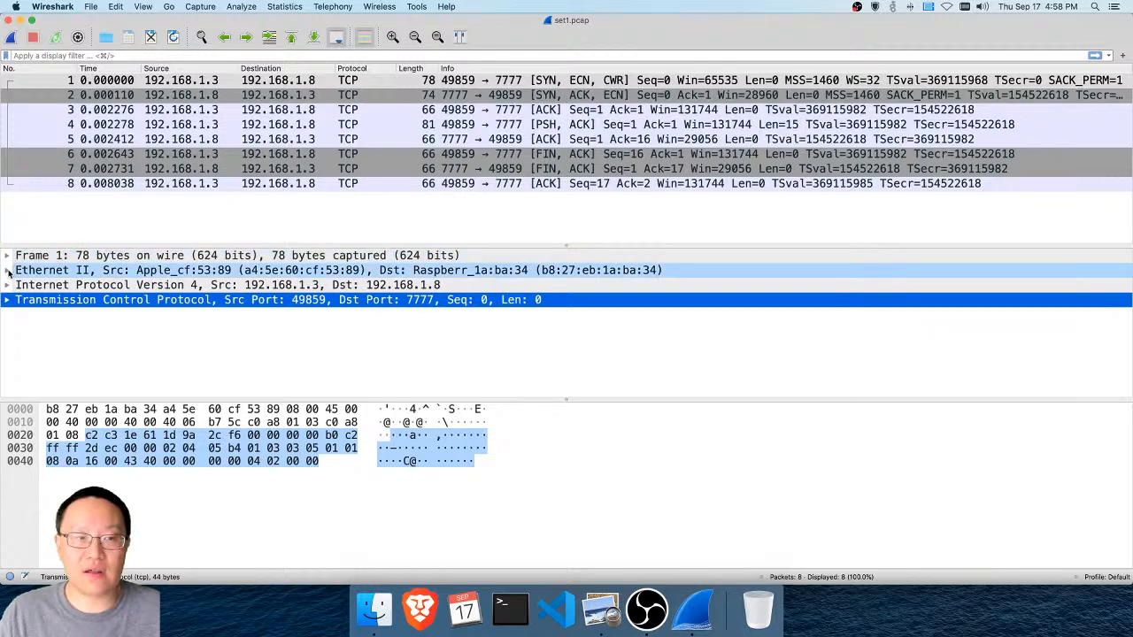
# Expand packet 1's Ethernet II header and compare its source and destination MAC address fields with the bytes that encode them
pyautogui.click(7, 270)
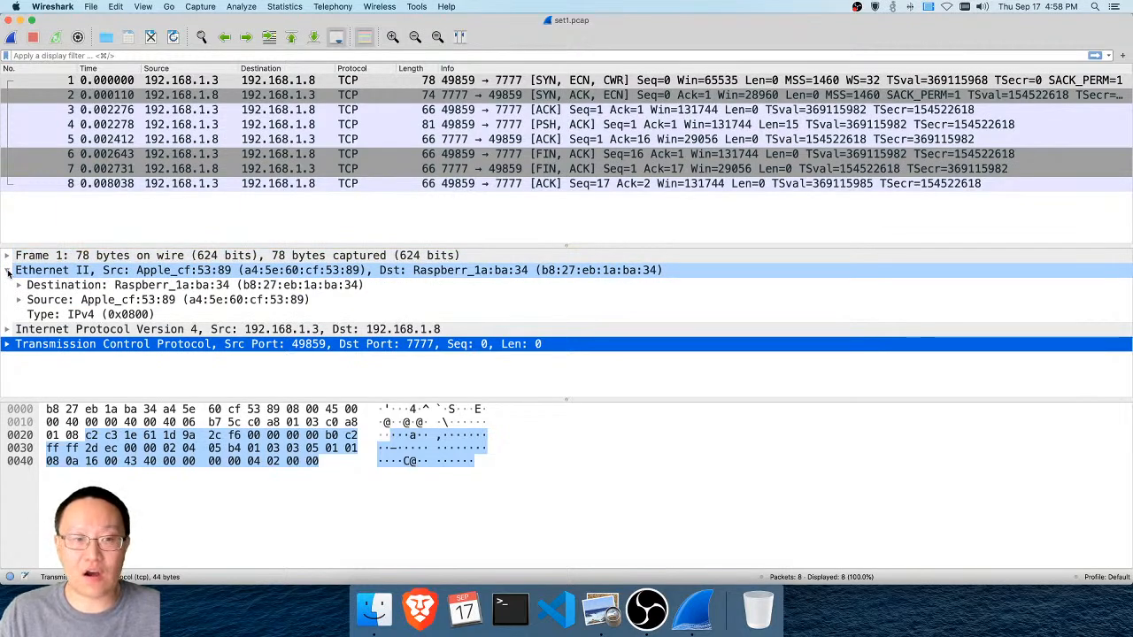
pyautogui.click(107, 301)
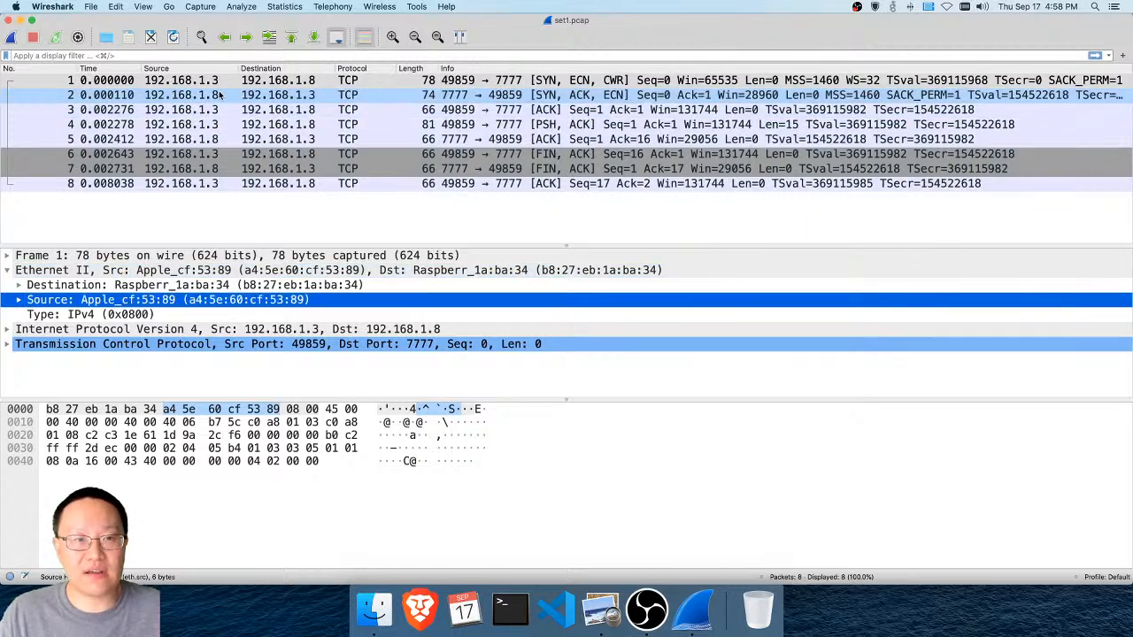
pyautogui.click(273, 81)
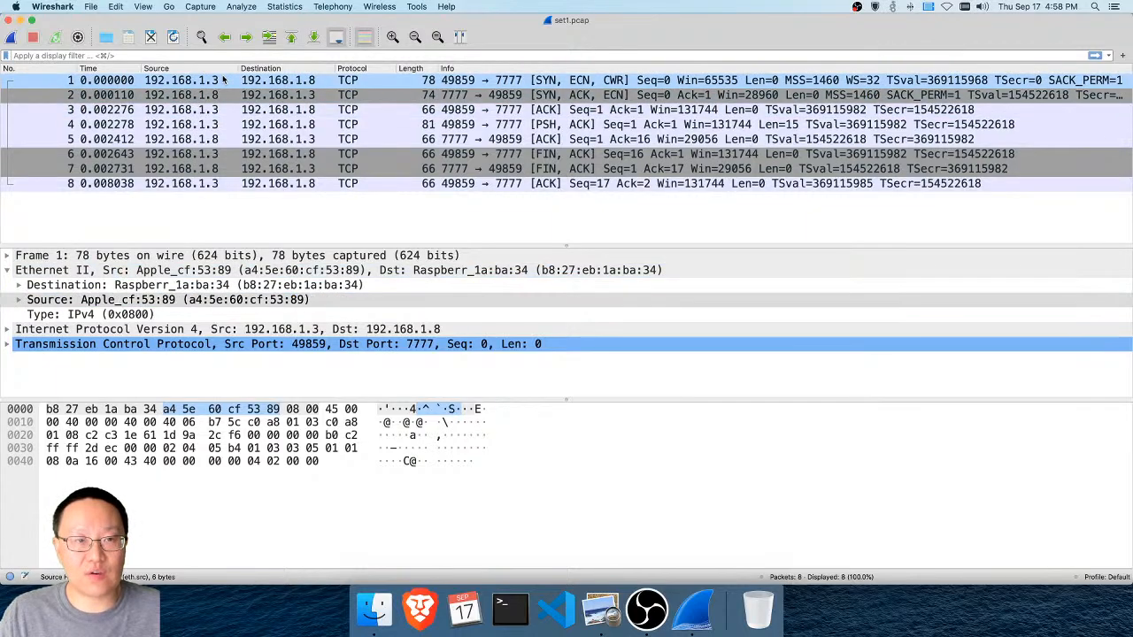
pyautogui.click(195, 286)
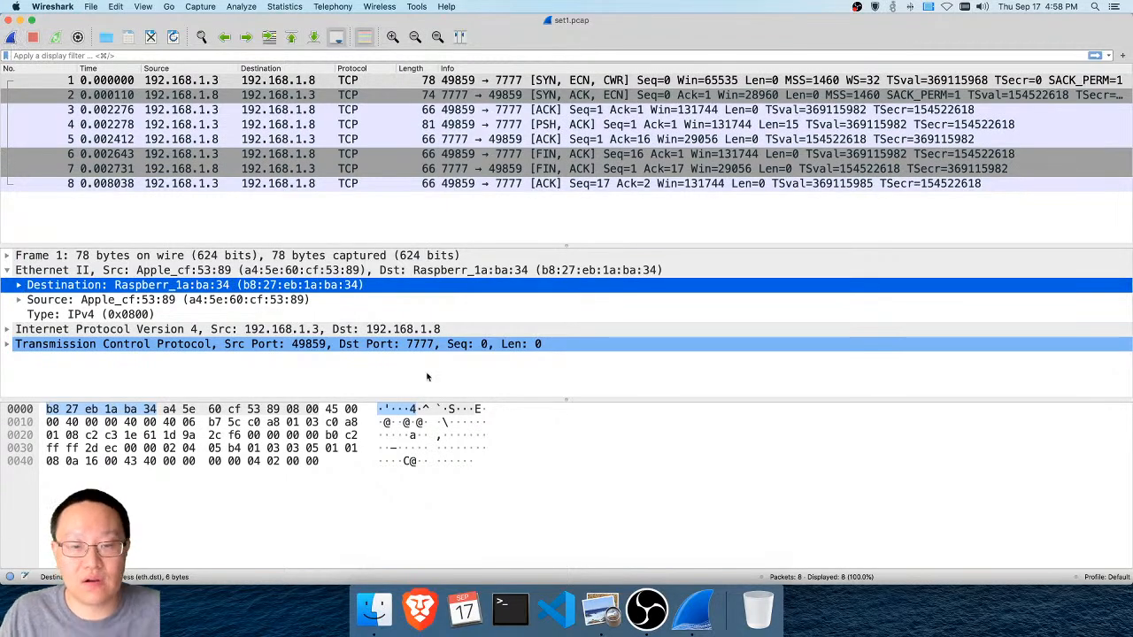
# Read the slide on reconstructing a conversation by following a stream, and switch back to Wireshark
pyautogui.click(616, 627)
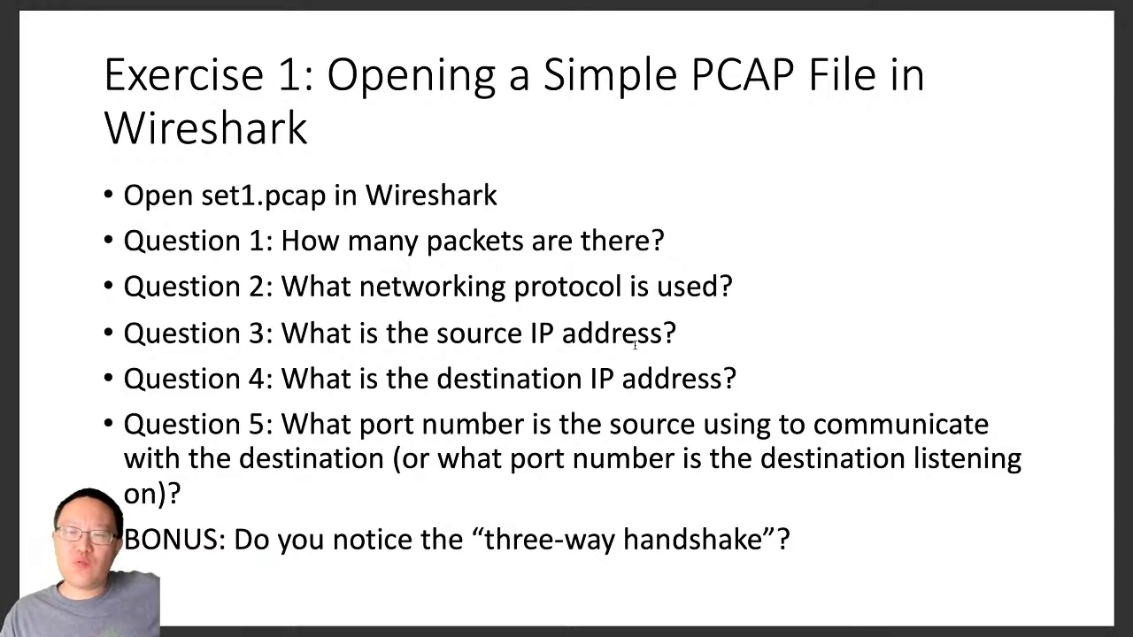
pyautogui.press('Right')
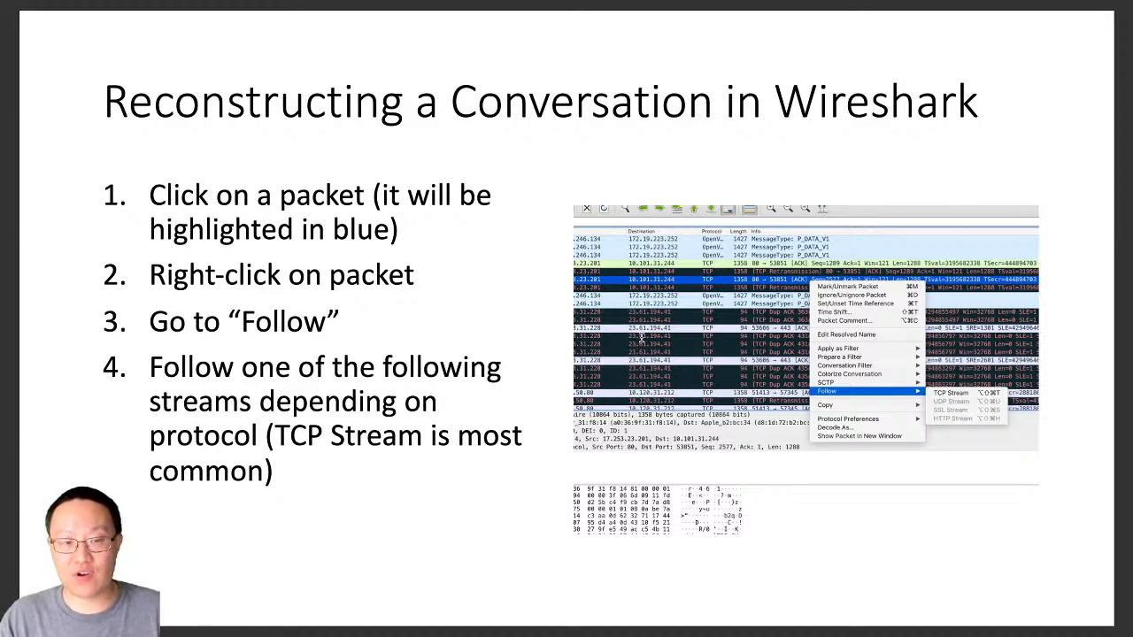
pyautogui.press('super+Tab')
pyautogui.press('super+Tab')
pyautogui.press('super+Tab')
pyautogui.press('super+Tab')
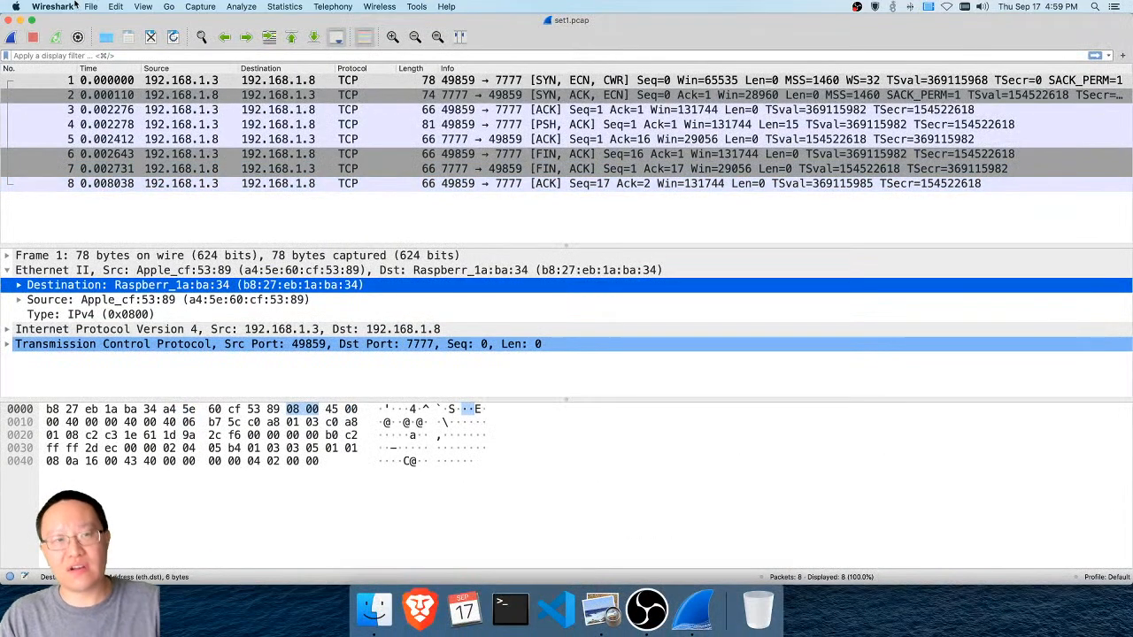
# Quit Wireshark with set1.pcap and launch the application again
pyautogui.press('super+h')
pyautogui.click(44, 6)
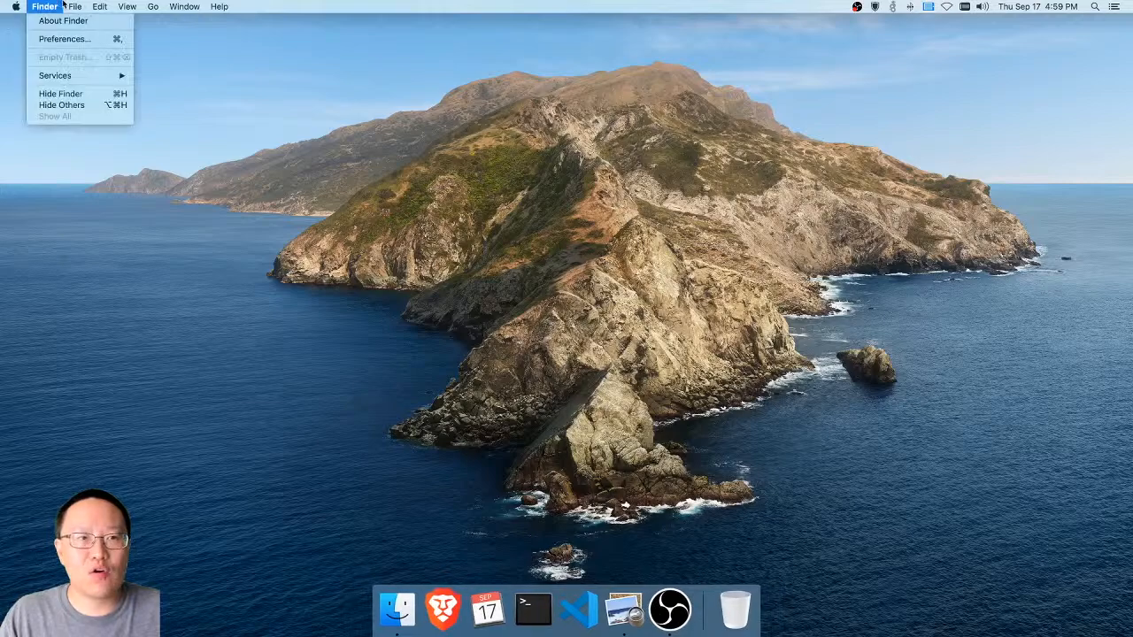
pyautogui.click(97, 5)
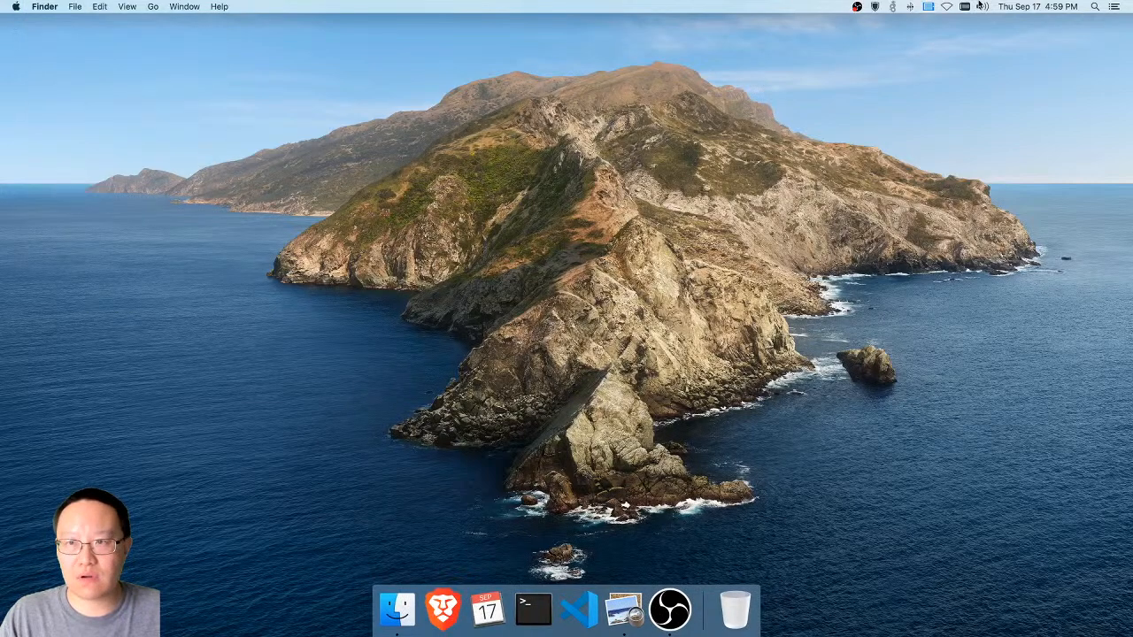
pyautogui.press('super+space')
pyautogui.write('wireshark')
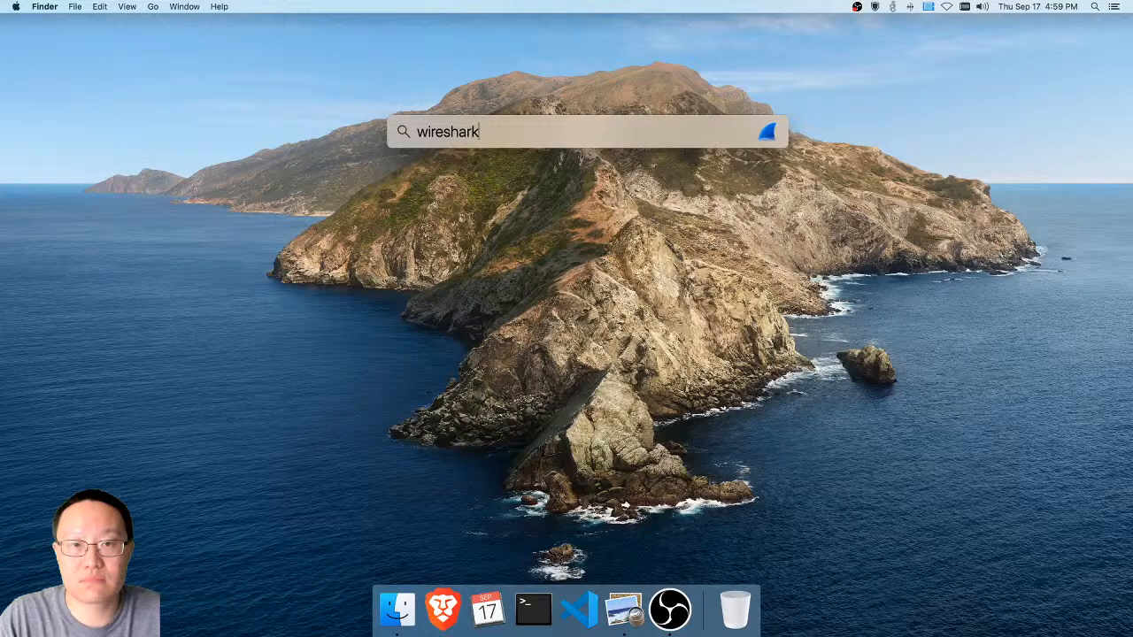
pyautogui.press('Return')
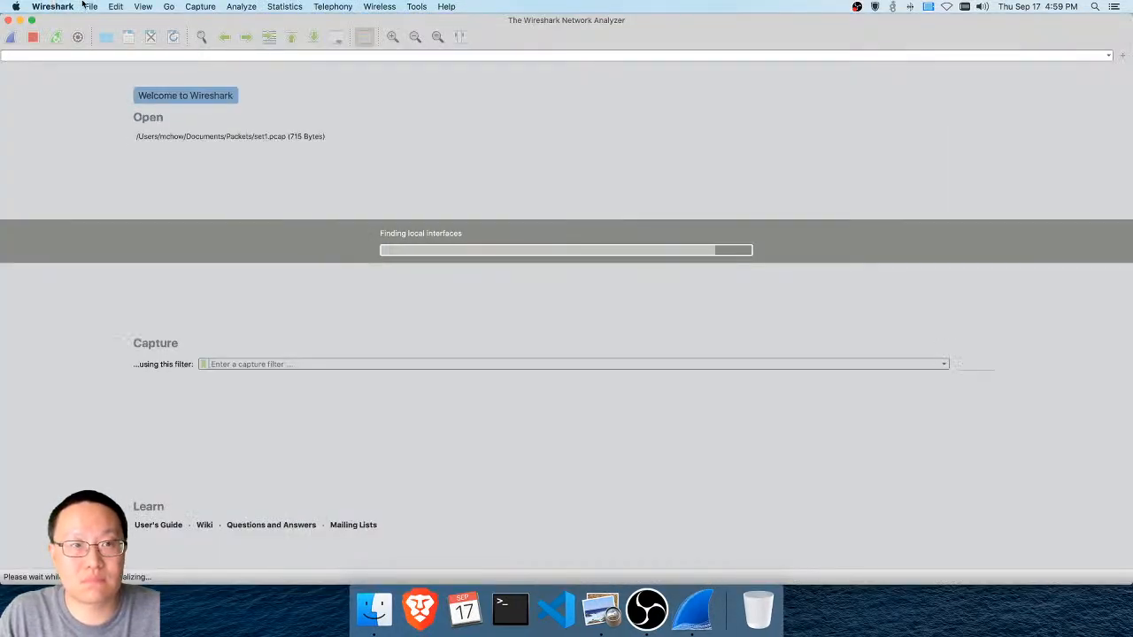
# Open the capture file set2.pcap from the Packets folder
pyautogui.click(89, 6)
pyautogui.click(98, 22)
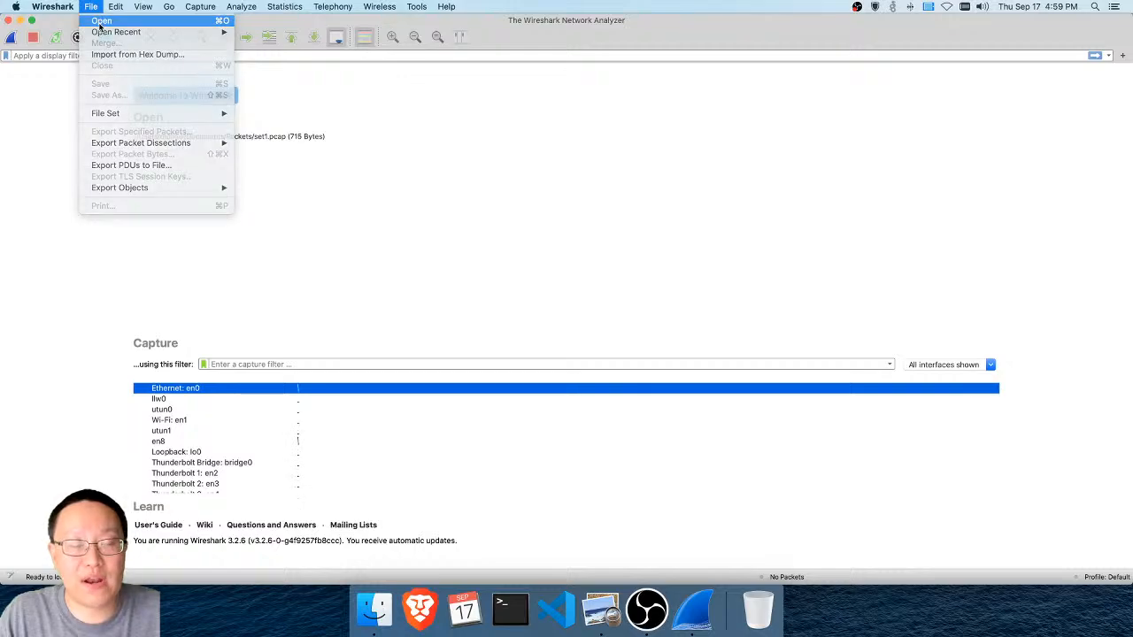
pyautogui.doubleClick(484, 241)
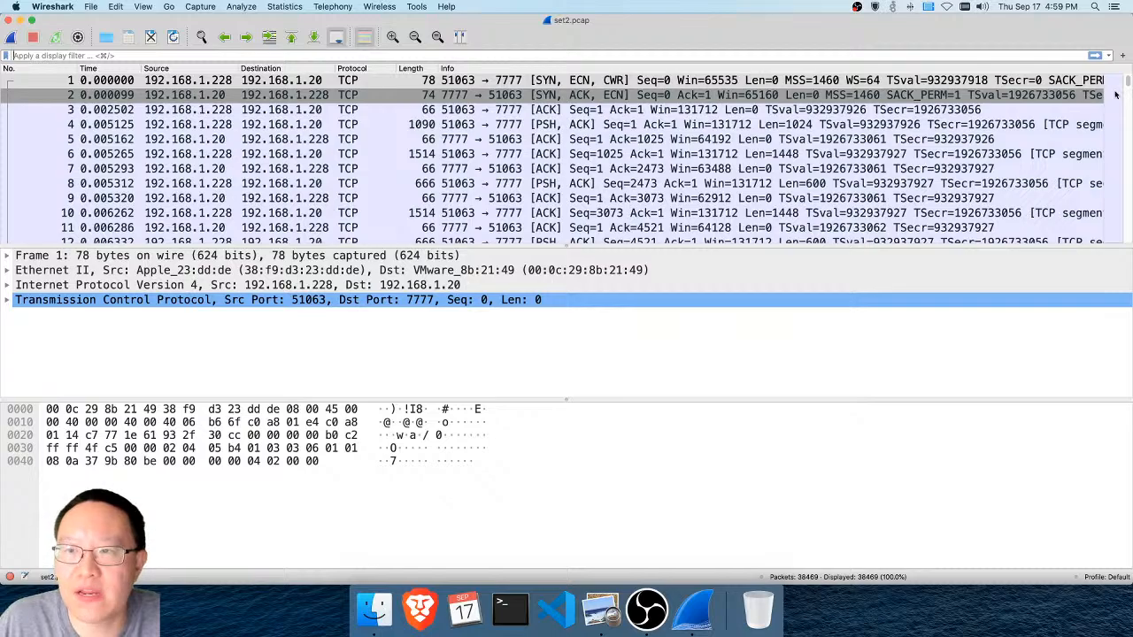
# Select the last packet of set2.pcap and browse the closing FIN and ACK packets and those preceding them
pyautogui.moveTo(1125, 83); pyautogui.dragTo(1122, 241)
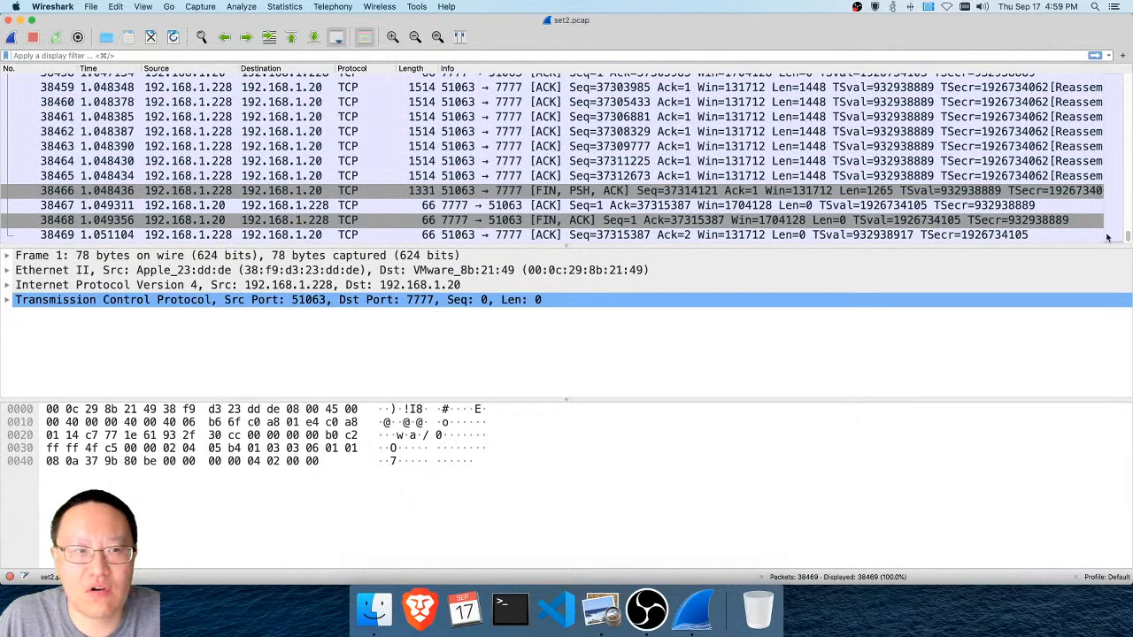
pyautogui.click(168, 234)
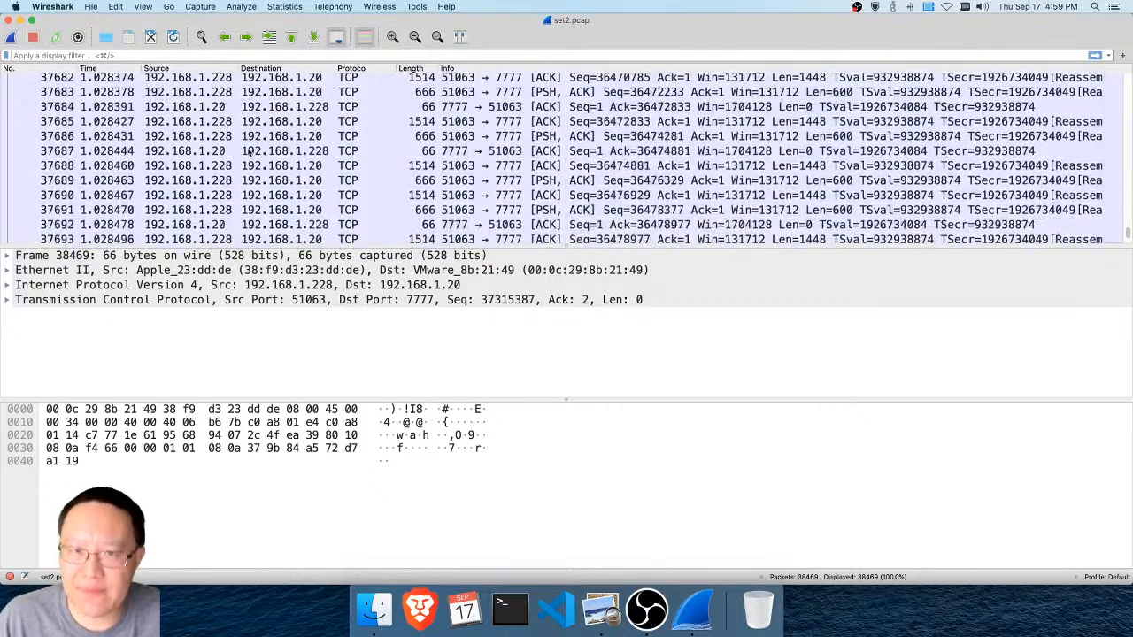
pyautogui.scroll(20, 249, 152)
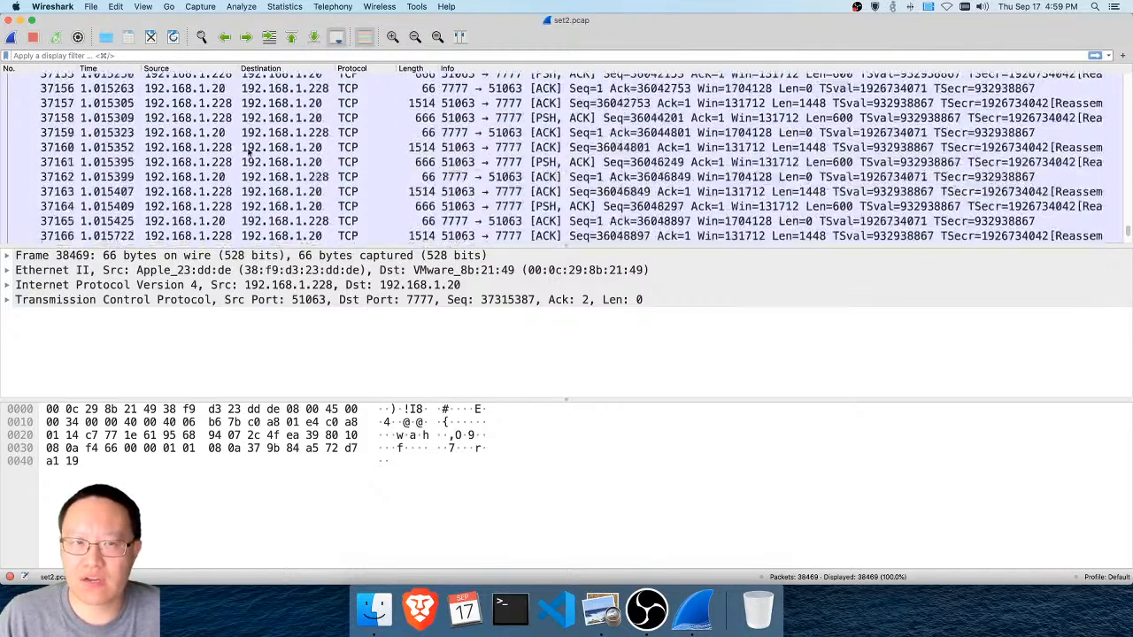
pyautogui.scroll(2, 249, 152)
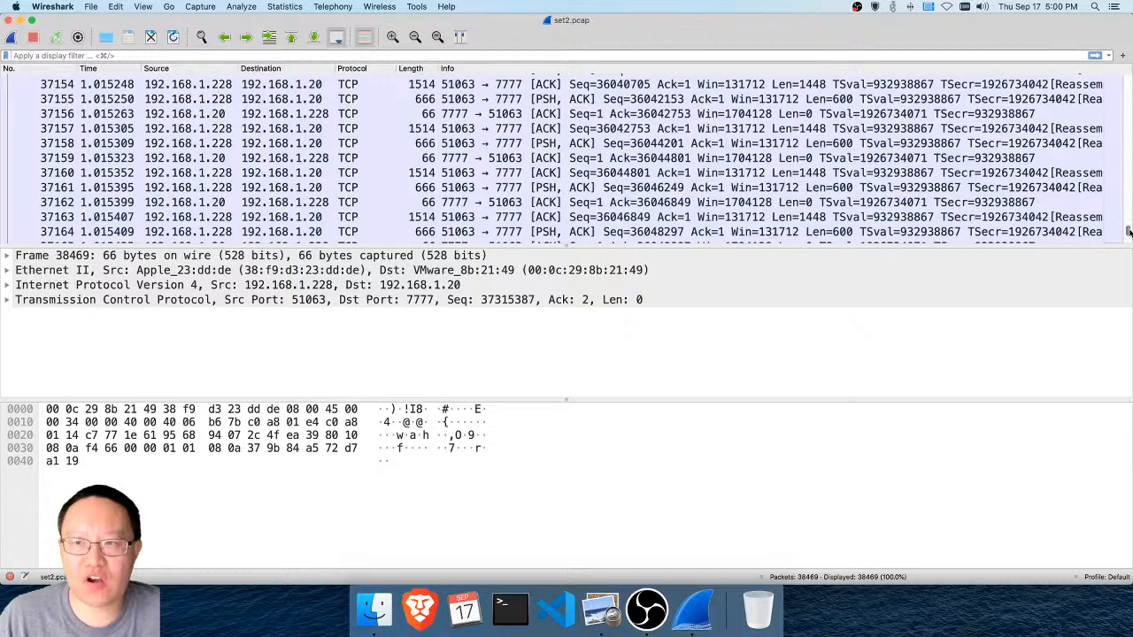
# Return to the start of the packet list and examine packet 1's source, destination and port numbers
pyautogui.moveTo(1127, 230); pyautogui.dragTo(1127, 80)
pyautogui.click(385, 145)
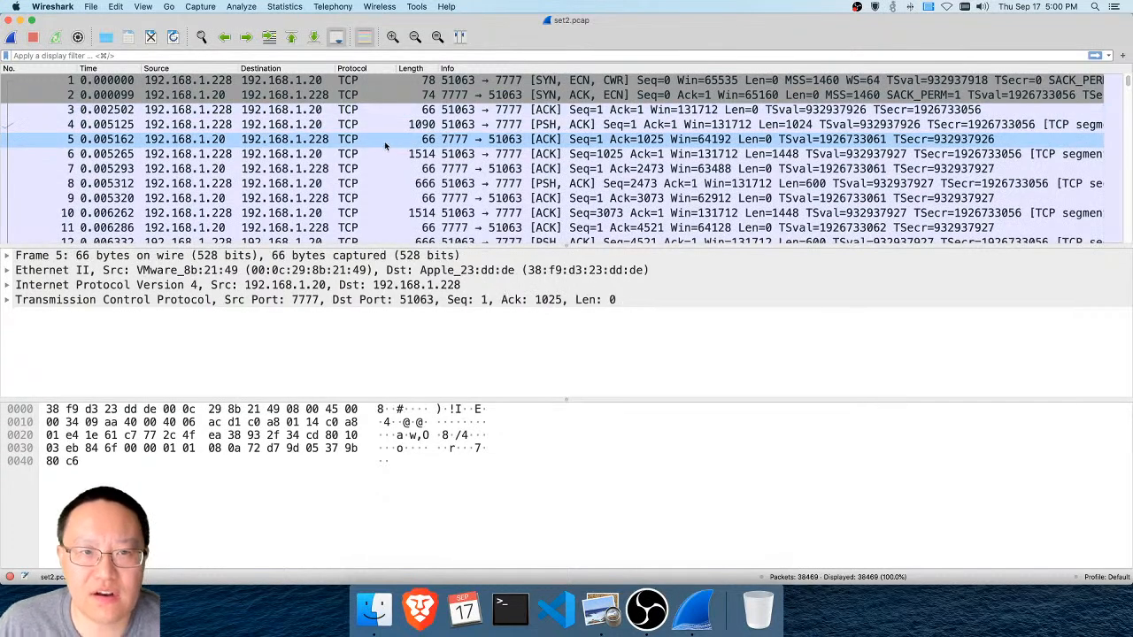
pyautogui.press('Up')
pyautogui.press('Up')
pyautogui.press('Up')
pyautogui.press('Up')
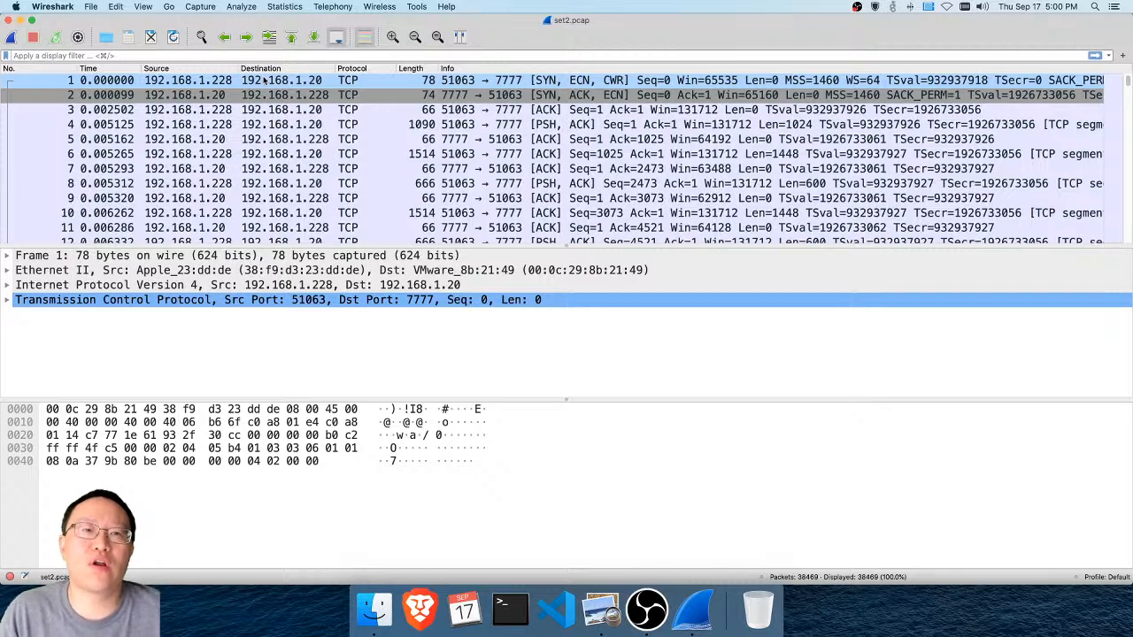
pyautogui.click(524, 85)
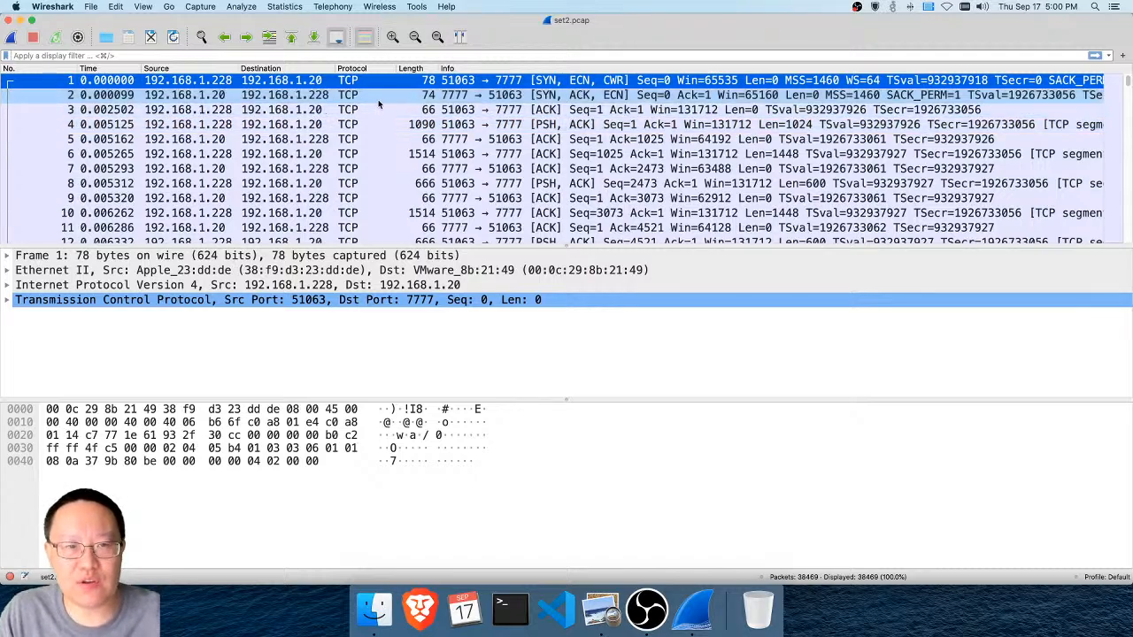
pyautogui.click(226, 80)
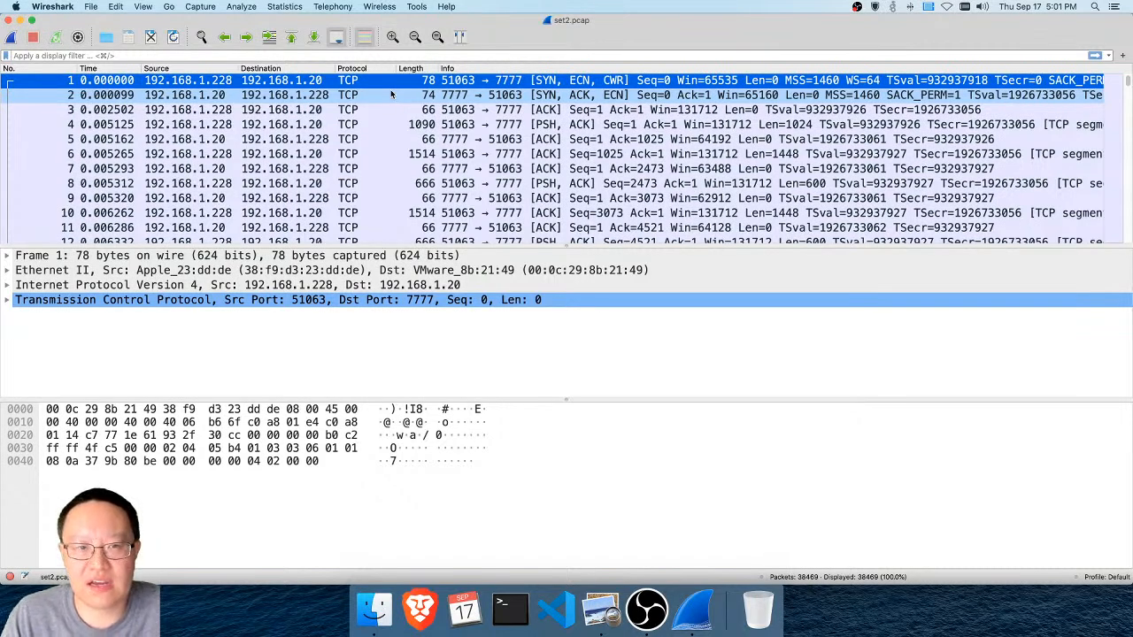
# Browse the early packets of the conversation and compare packets 7 and 5
pyautogui.moveTo(392, 94); pyautogui.dragTo(394, 169)
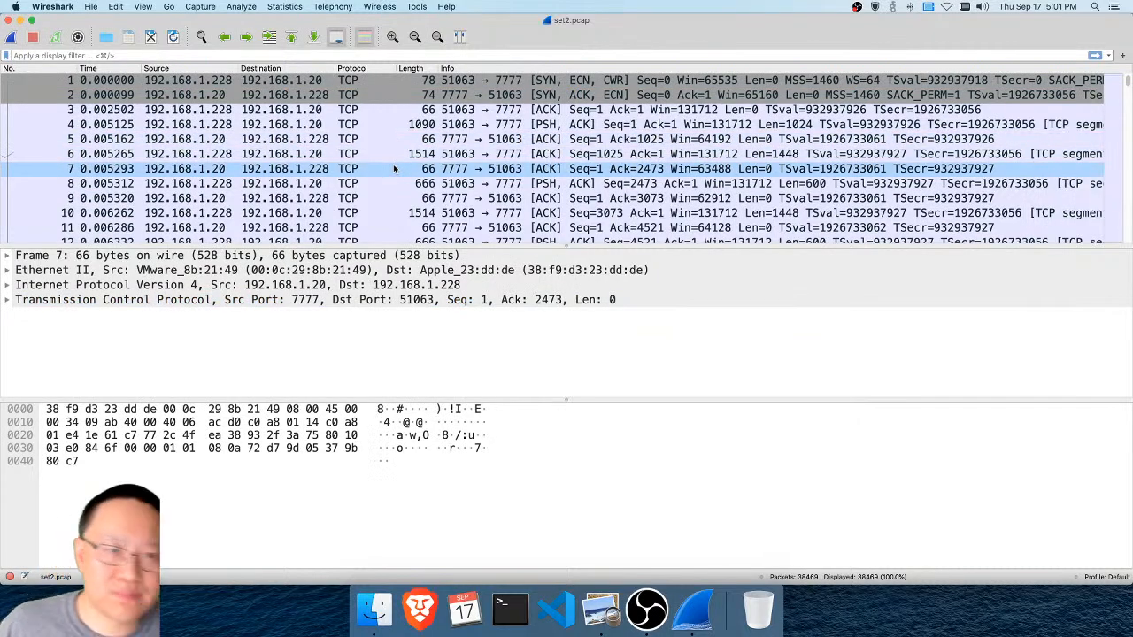
pyautogui.moveTo(395, 168); pyautogui.dragTo(399, 145)
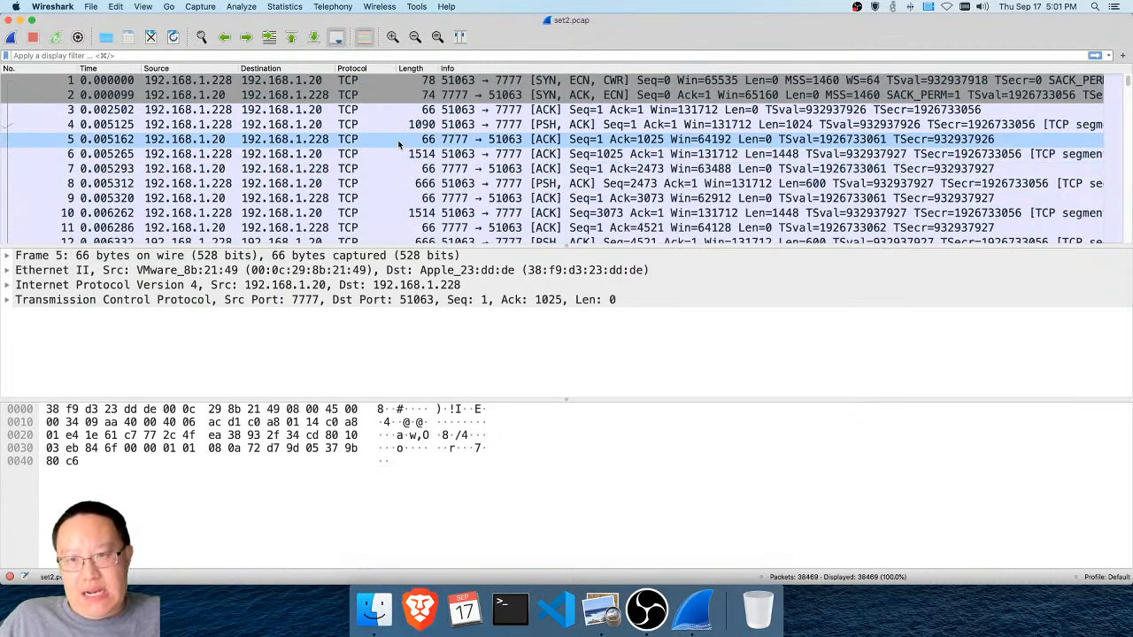
pyautogui.click(399, 145)
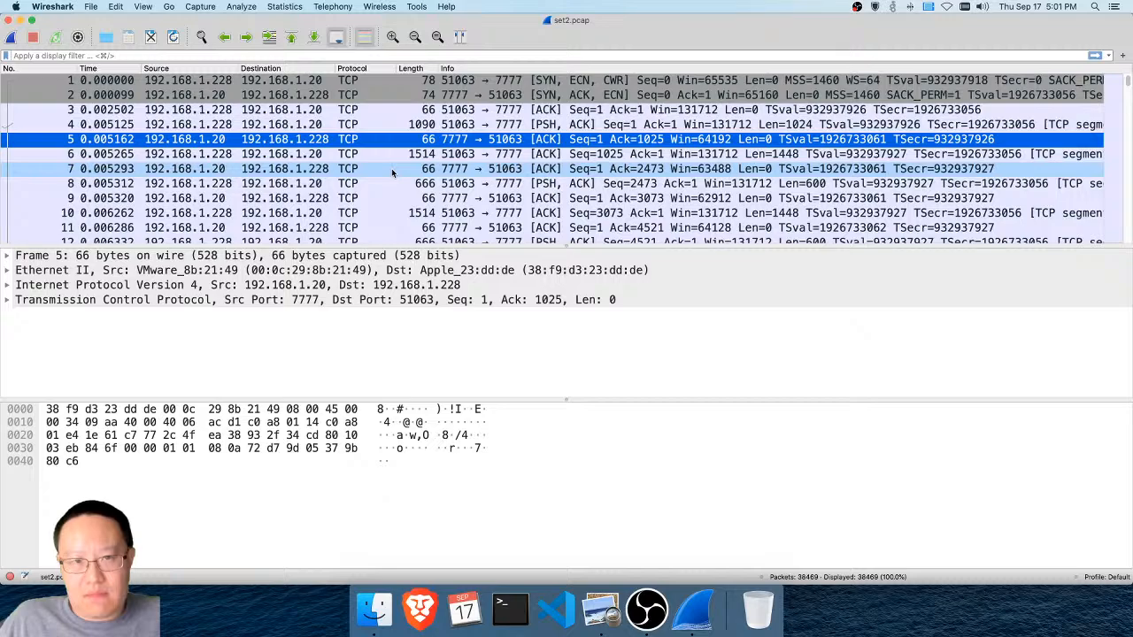
# Follow the TCP stream of packet 7 to reconstruct the conversation
pyautogui.click(392, 170)
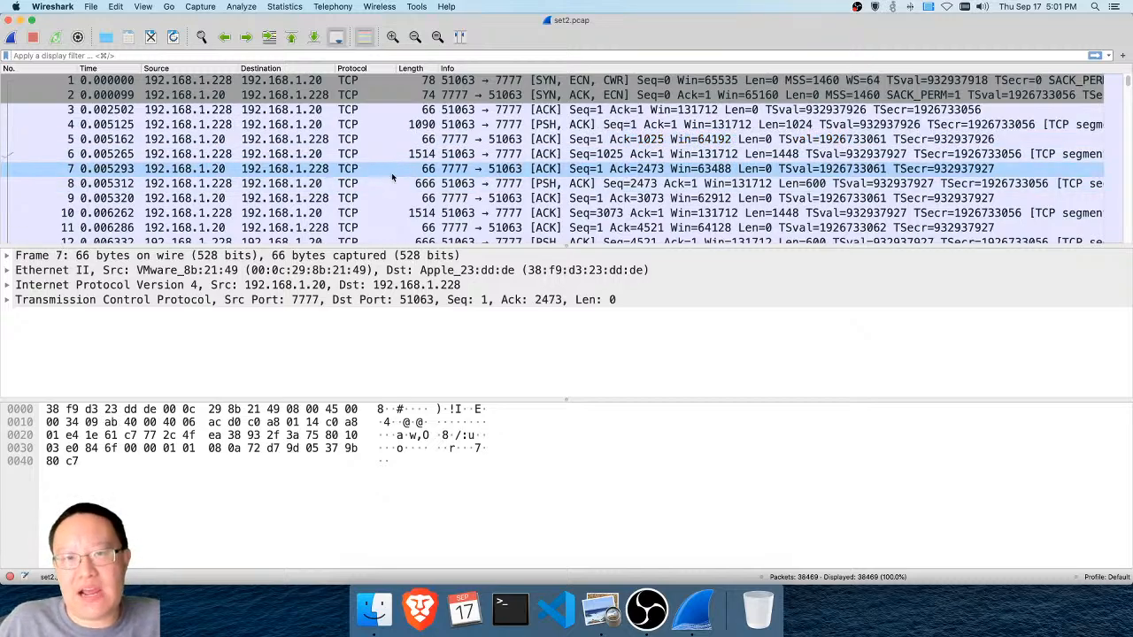
pyautogui.rightClick(393, 177)
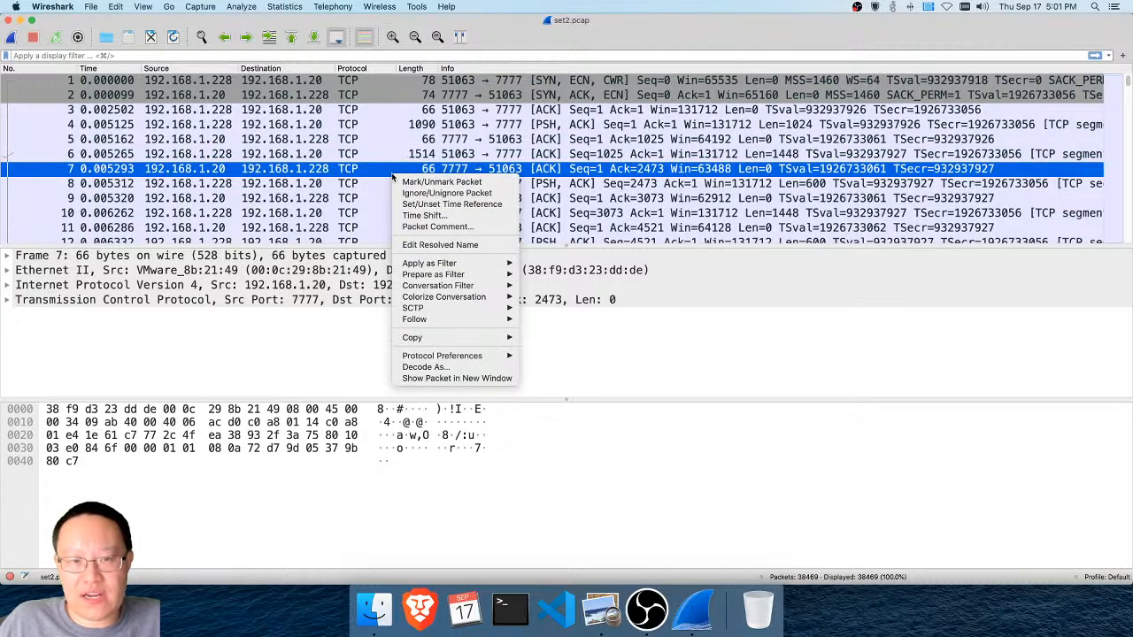
pyautogui.moveTo(432, 323)
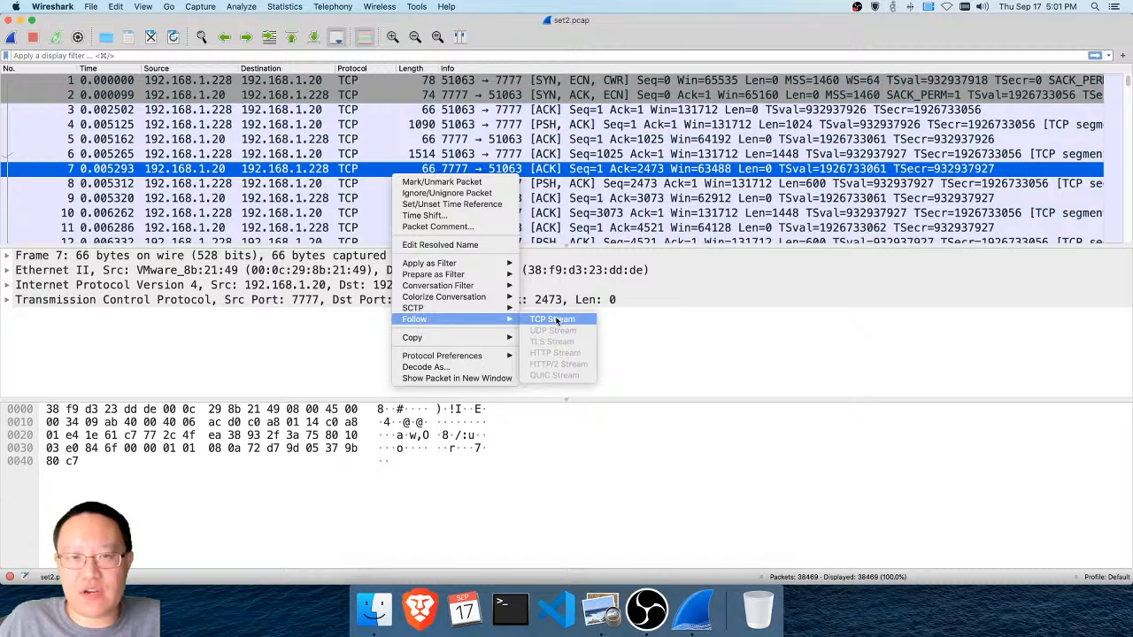
pyautogui.click(381, 170)
pyautogui.rightClick(381, 172)
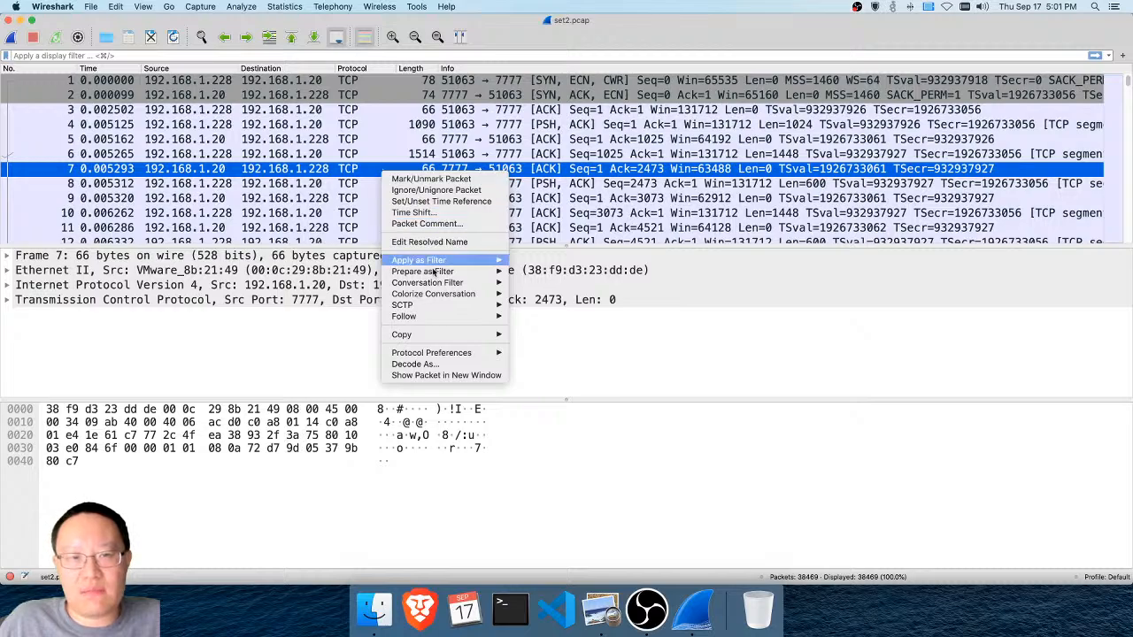
pyautogui.moveTo(431, 317)
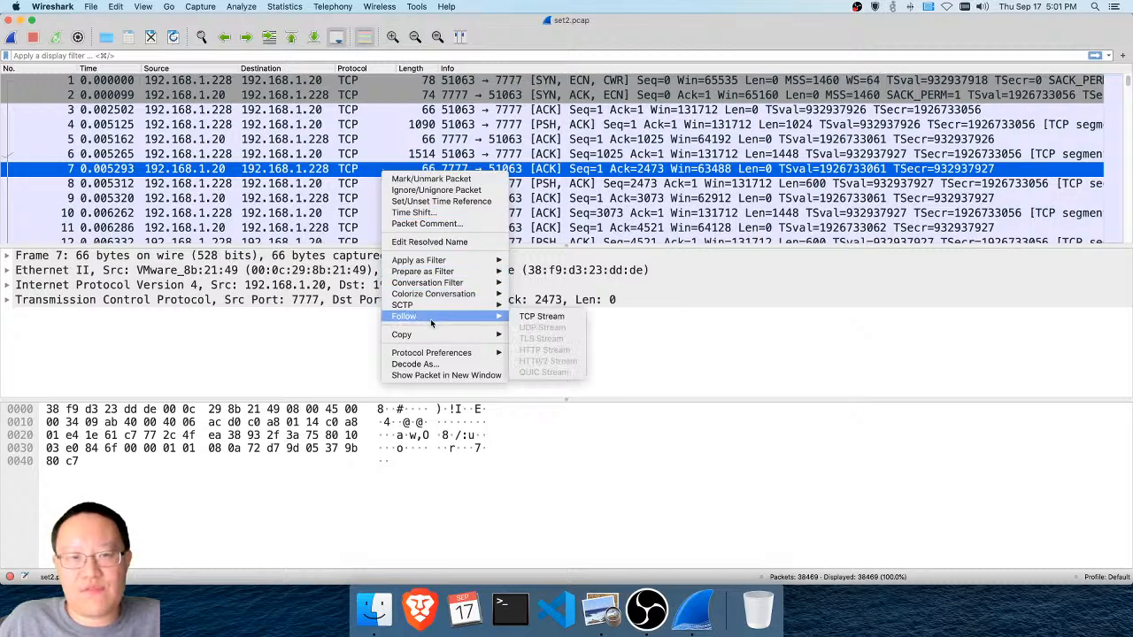
pyautogui.click(545, 317)
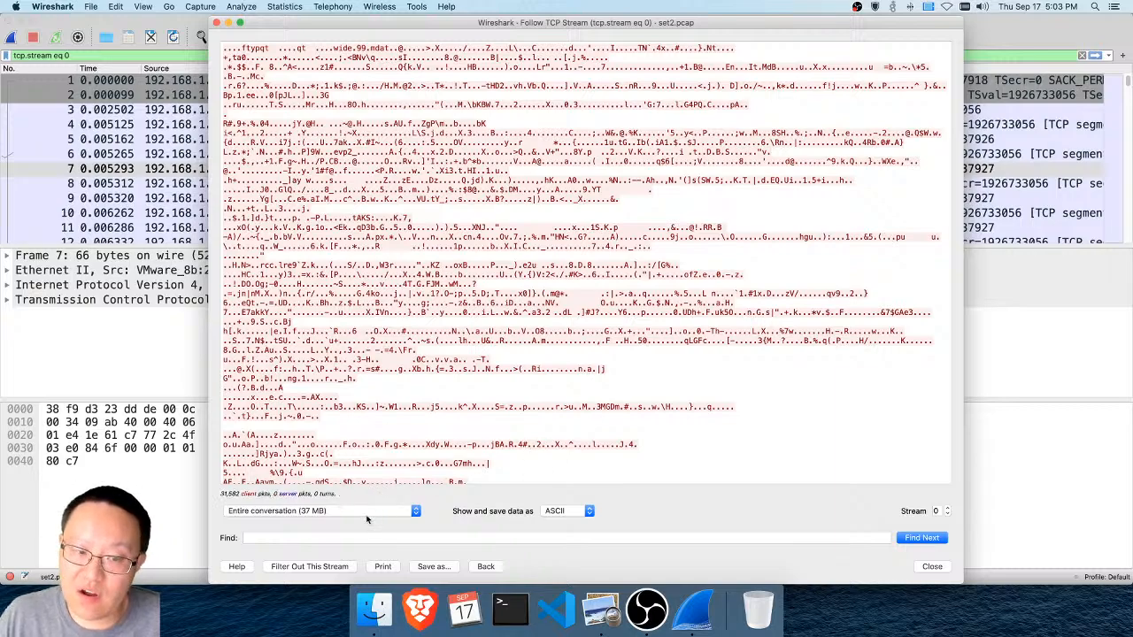
# Show the followed stream as Raw data, save it to the Desktop as "something", and close the stream window
pyautogui.click(574, 516)
pyautogui.click(559, 581)
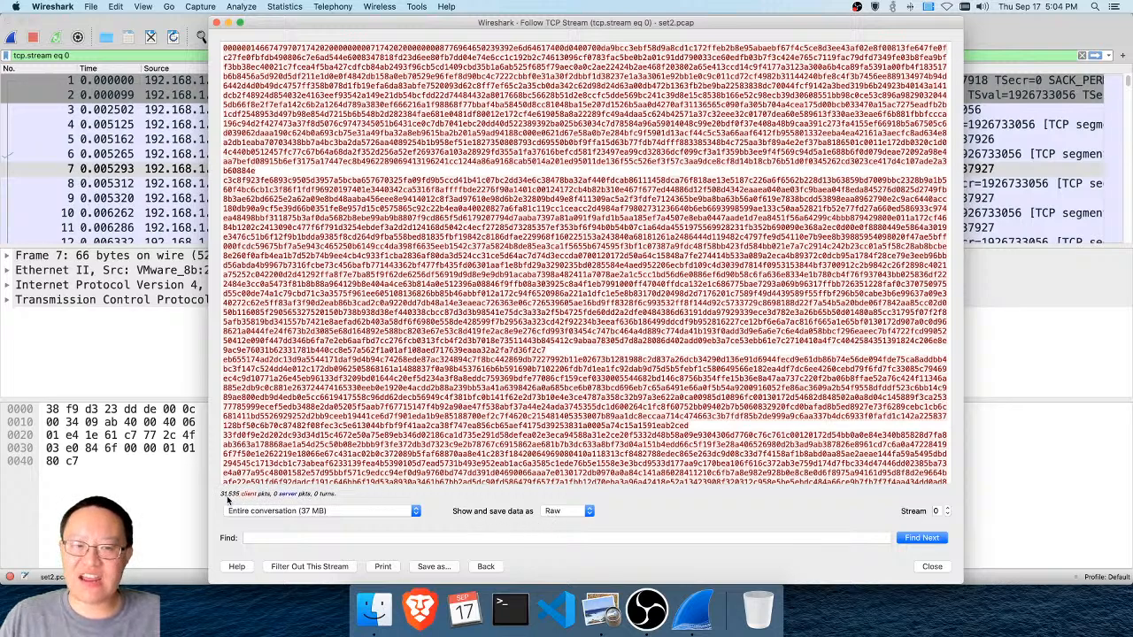
pyautogui.click(432, 567)
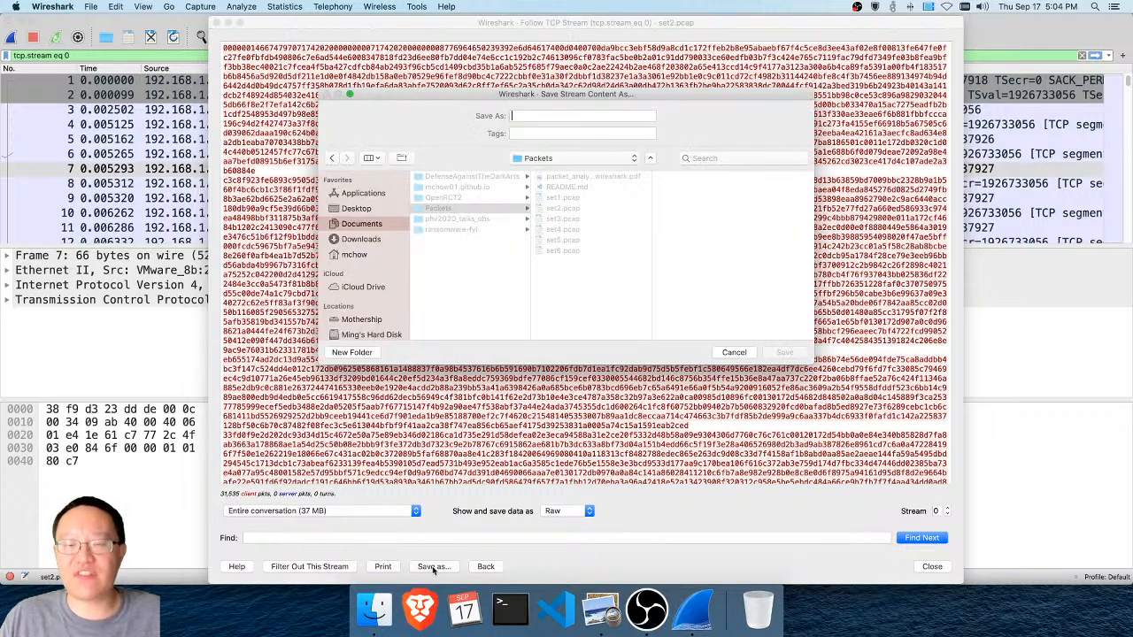
pyautogui.click(369, 211)
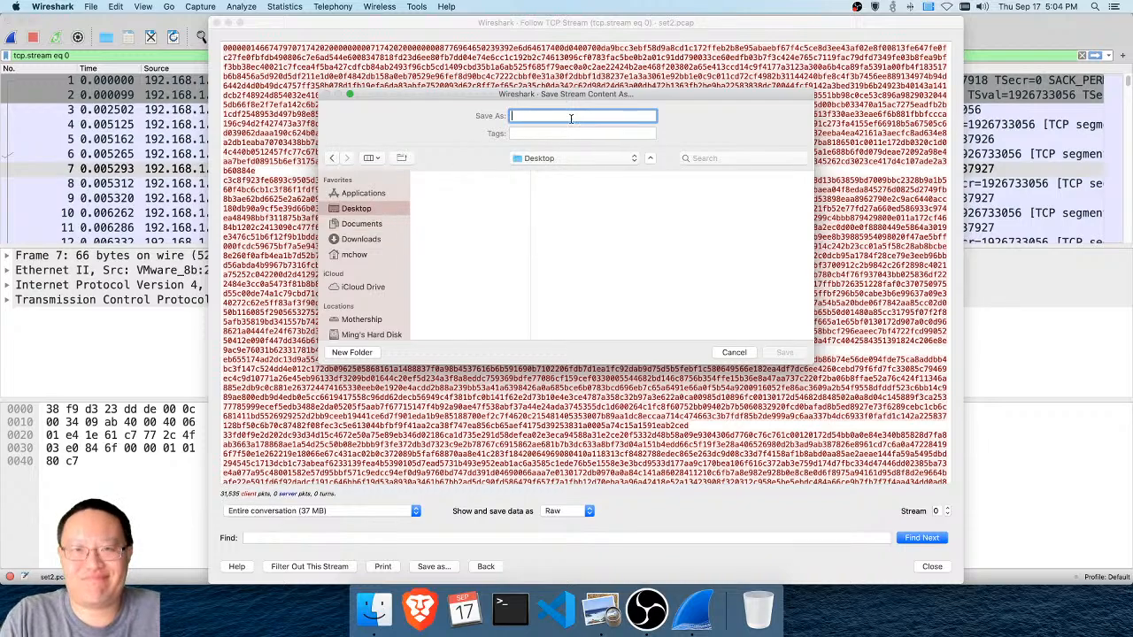
pyautogui.write('something')
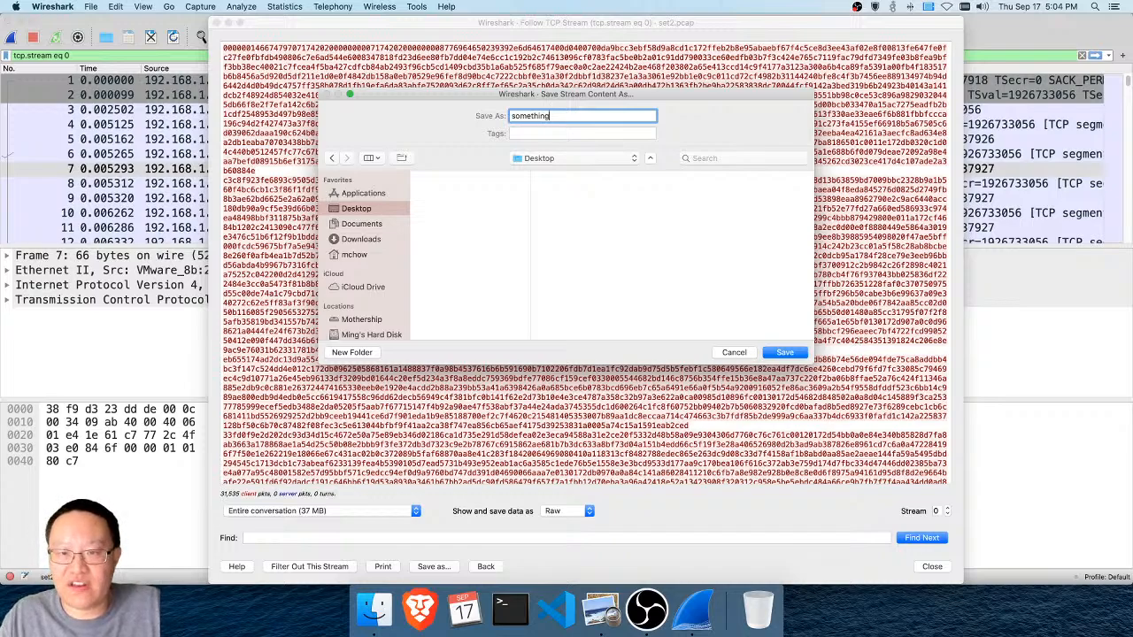
pyautogui.click(802, 356)
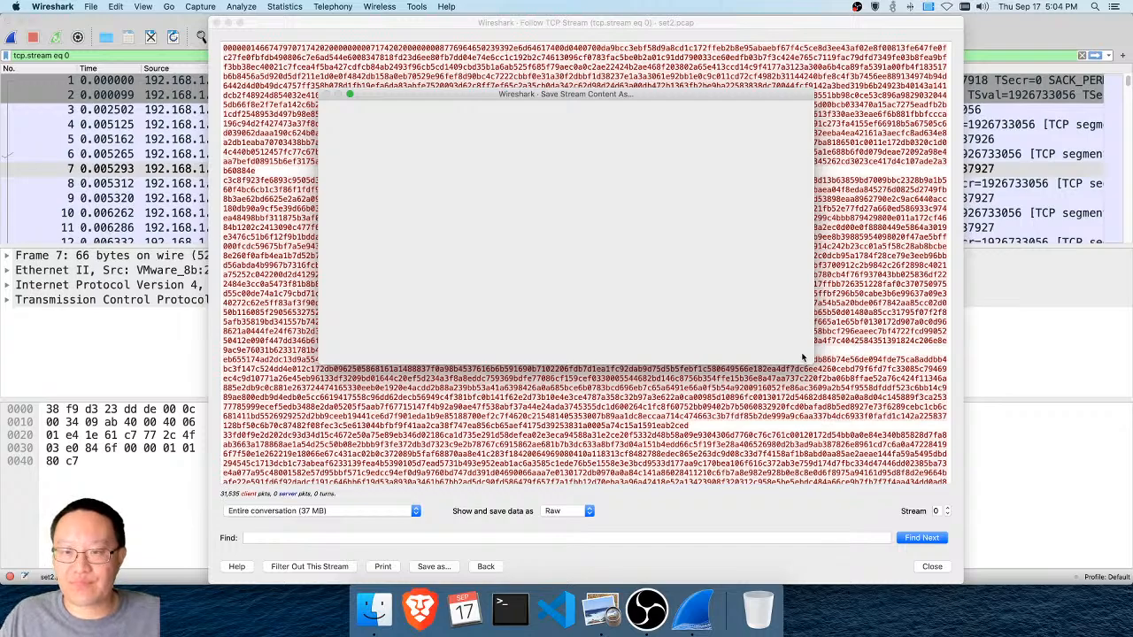
pyautogui.click(933, 566)
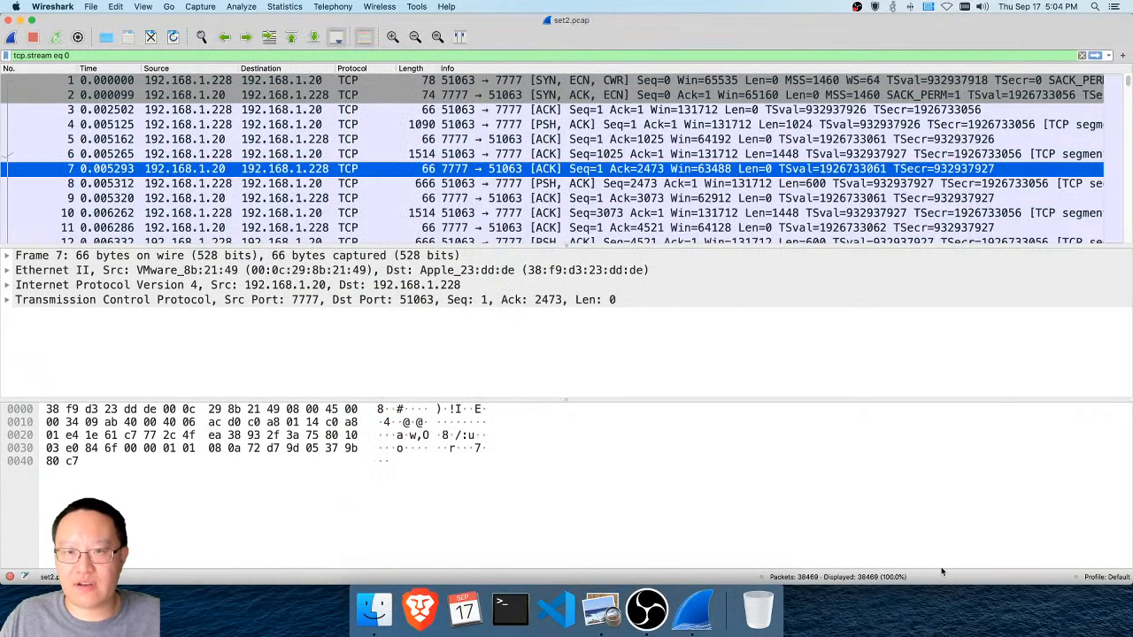
# Minimize Wireshark and inspect the file information of "something" on the Desktop, including its kind and size
pyautogui.click(21, 19)
pyautogui.click(1058, 73)
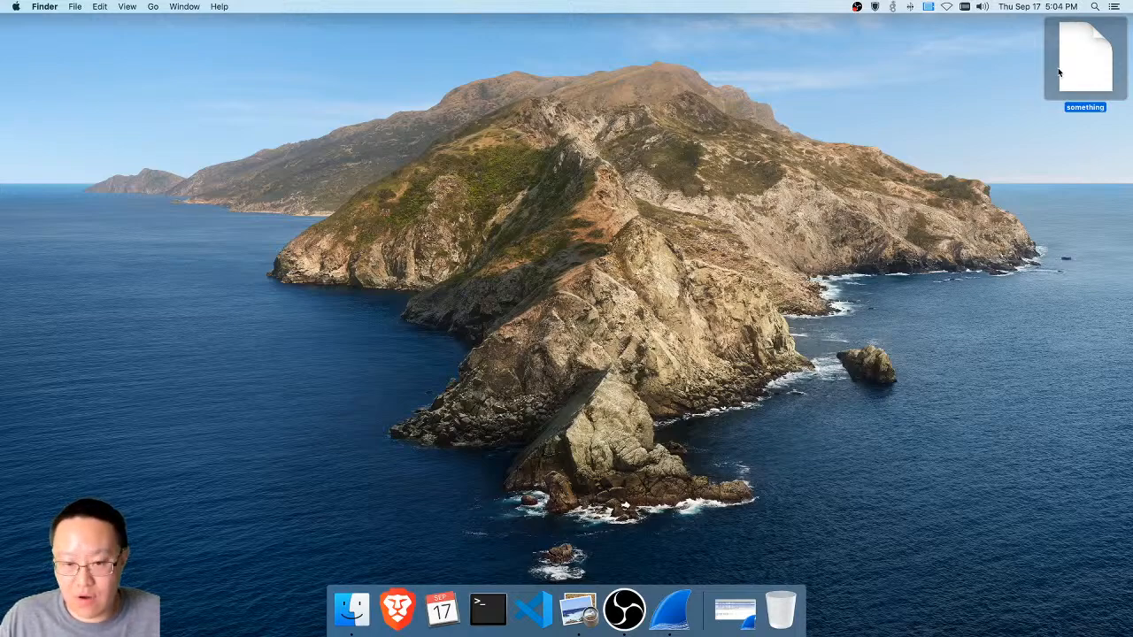
pyautogui.press('super+i')
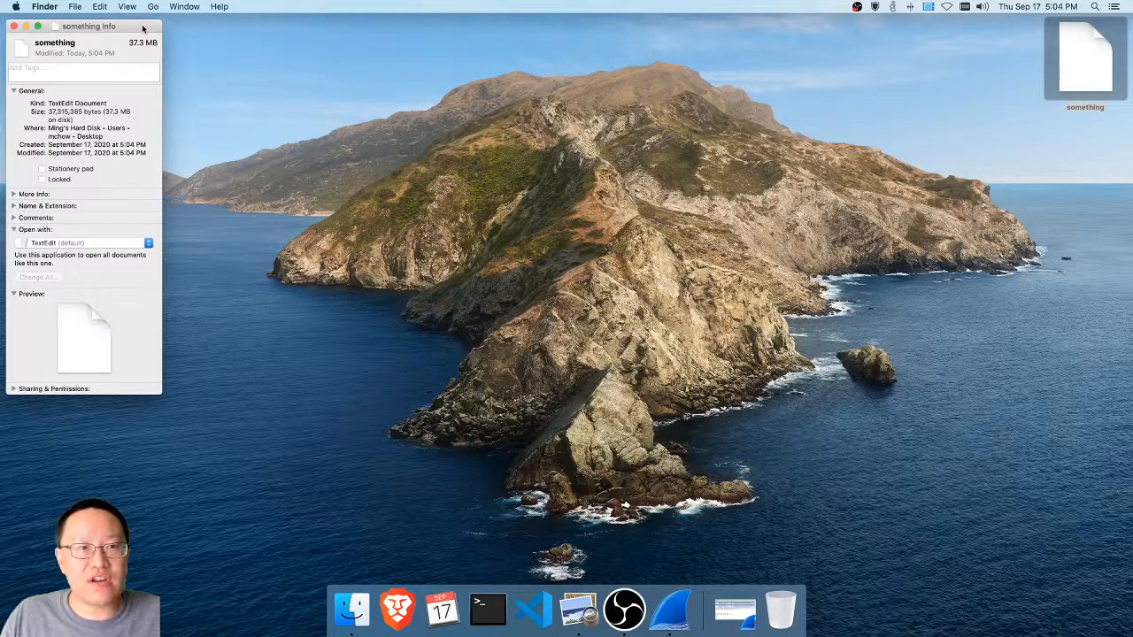
pyautogui.moveTo(144, 26); pyautogui.dragTo(458, 45)
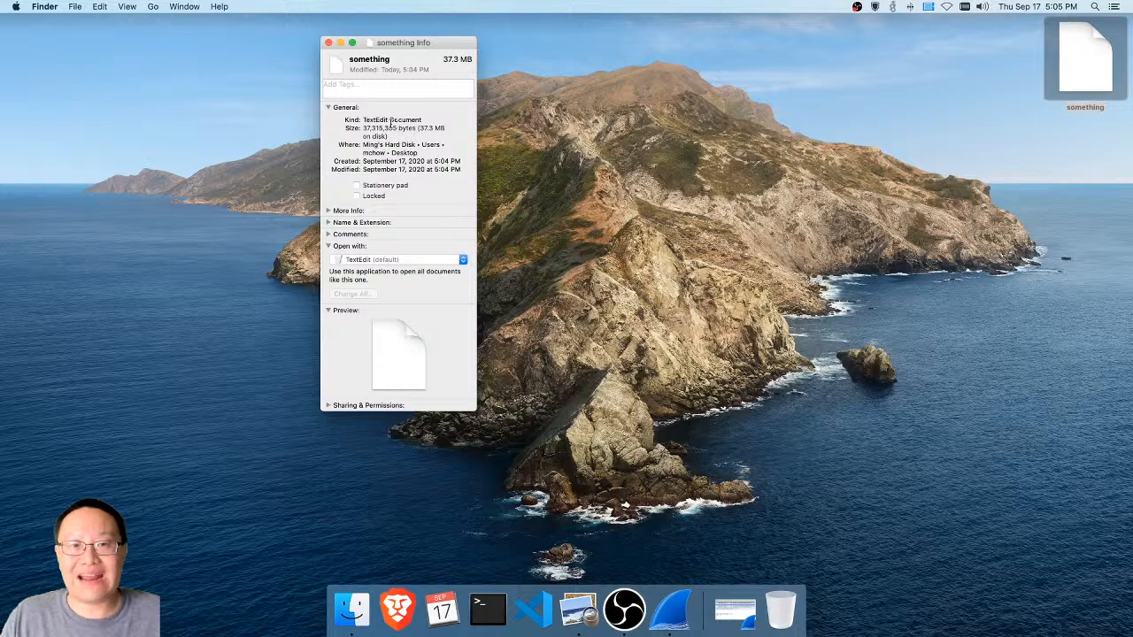
# Close the file information window and change the working directory to ~/Desktop in Terminal
pyautogui.click(328, 44)
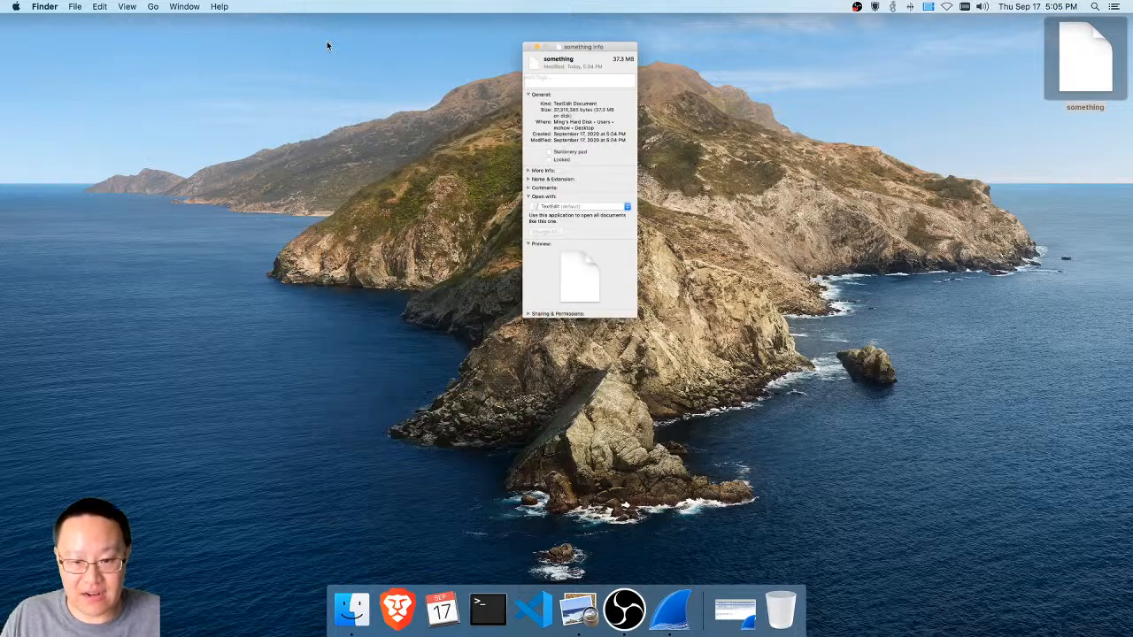
pyautogui.click(479, 602)
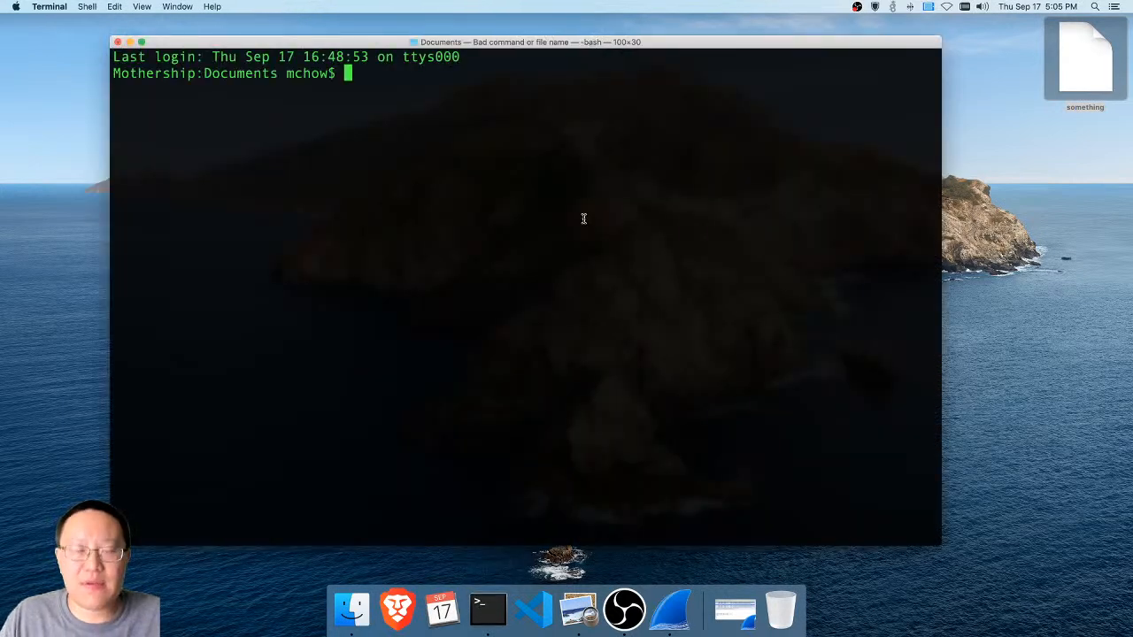
pyautogui.write('cd ~/De')
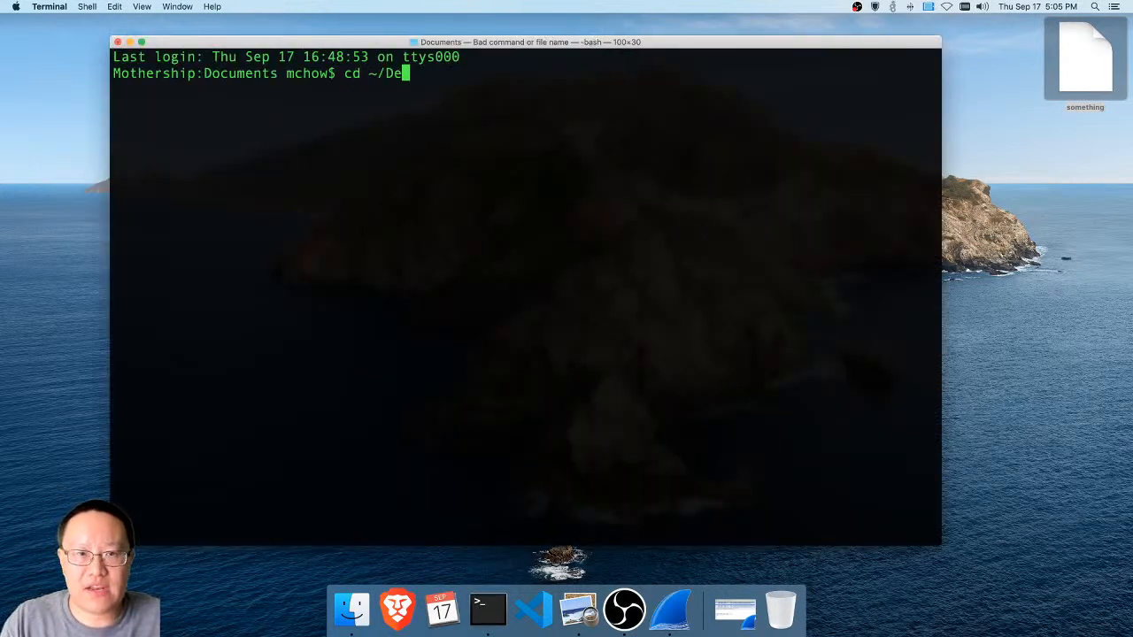
pyautogui.write('sktop')
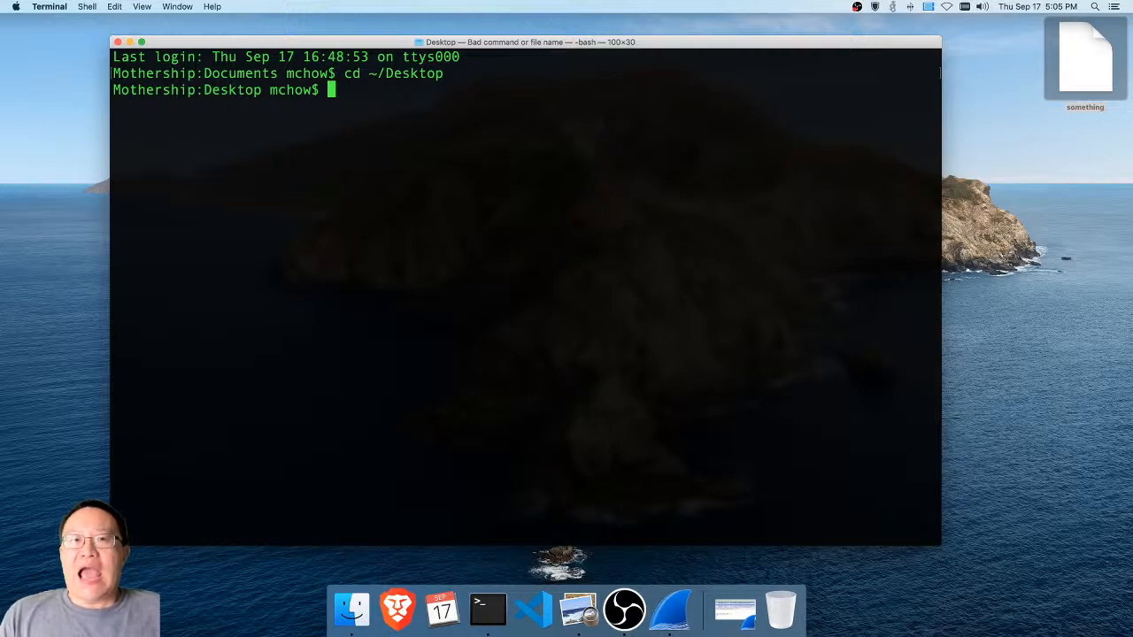
# Read the manual page of the file command with "man file"
pyautogui.write('m')
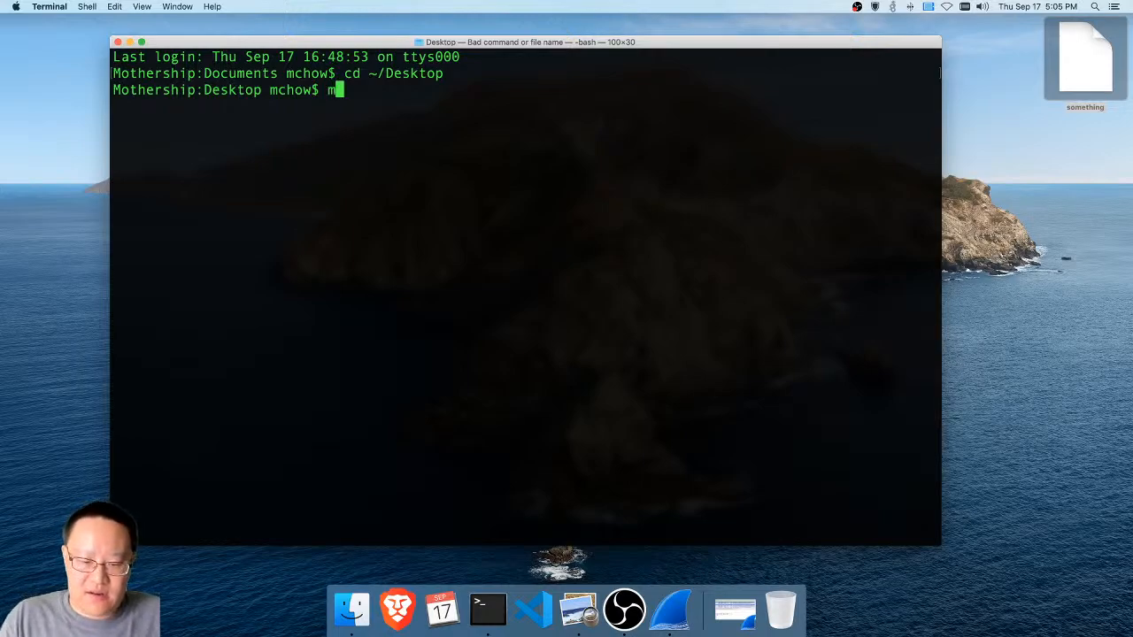
pyautogui.write('an file')
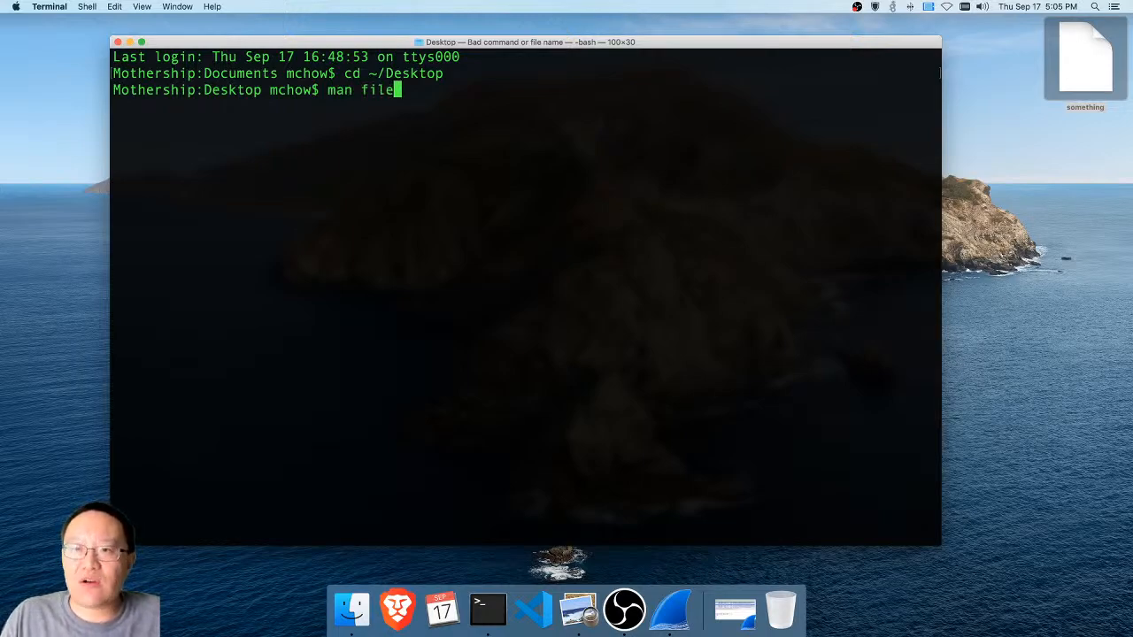
pyautogui.press('Return')
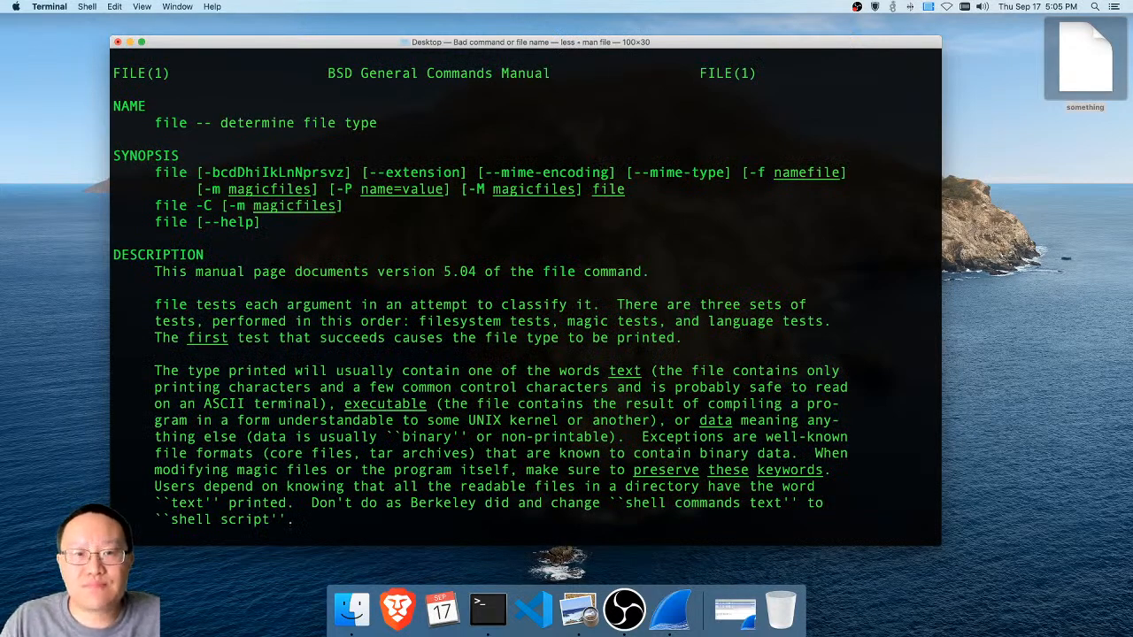
# Leave the manual page and determine the type of the extracted file with "file something"
pyautogui.write('qfile ')
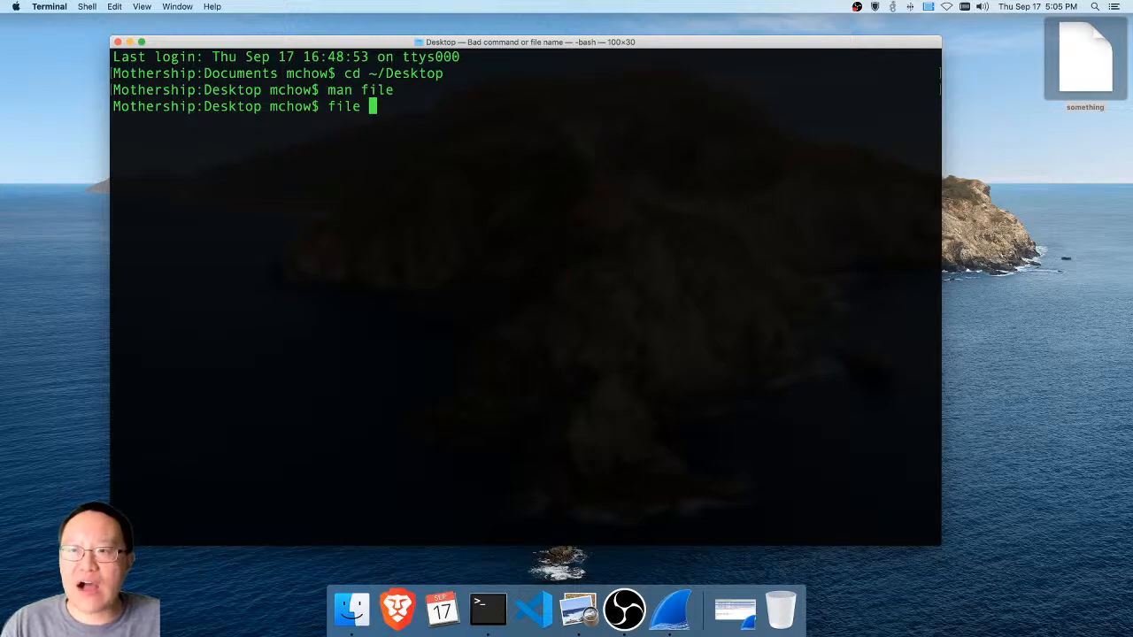
pyautogui.write('something')
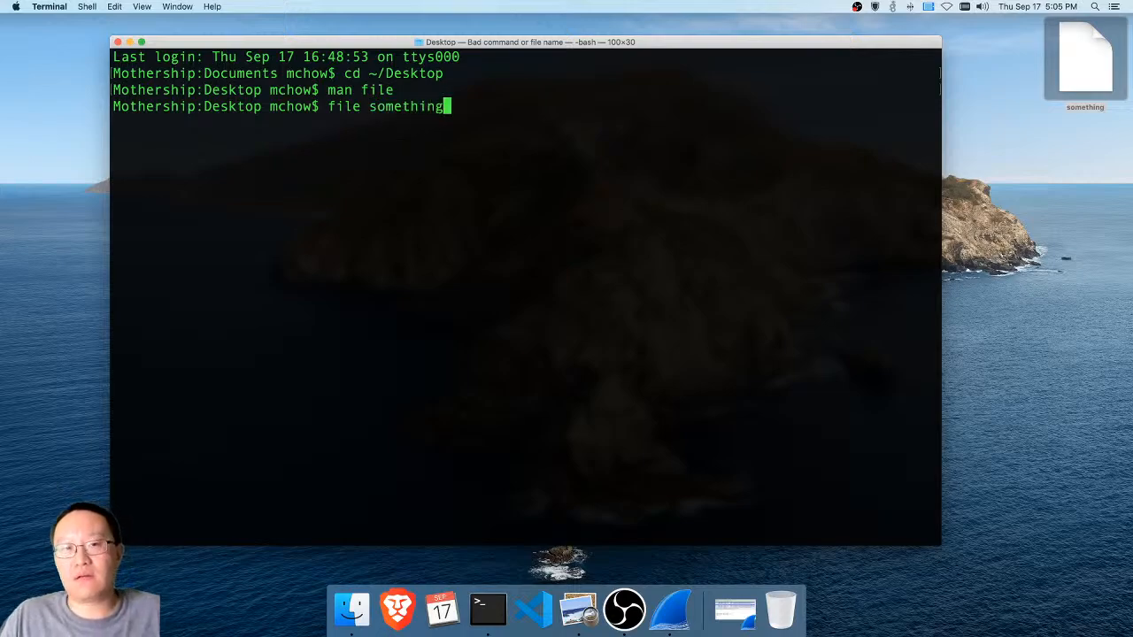
pyautogui.press('Return')
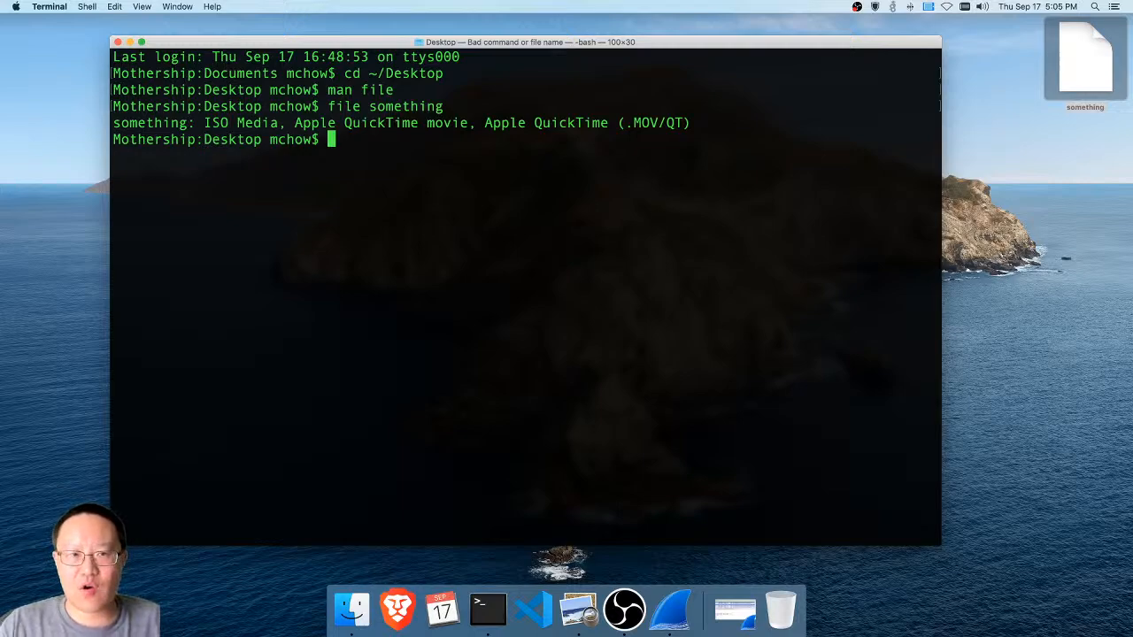
# Rename the extracted file from something to something.mov with the mv command
pyautogui.write('mv ')
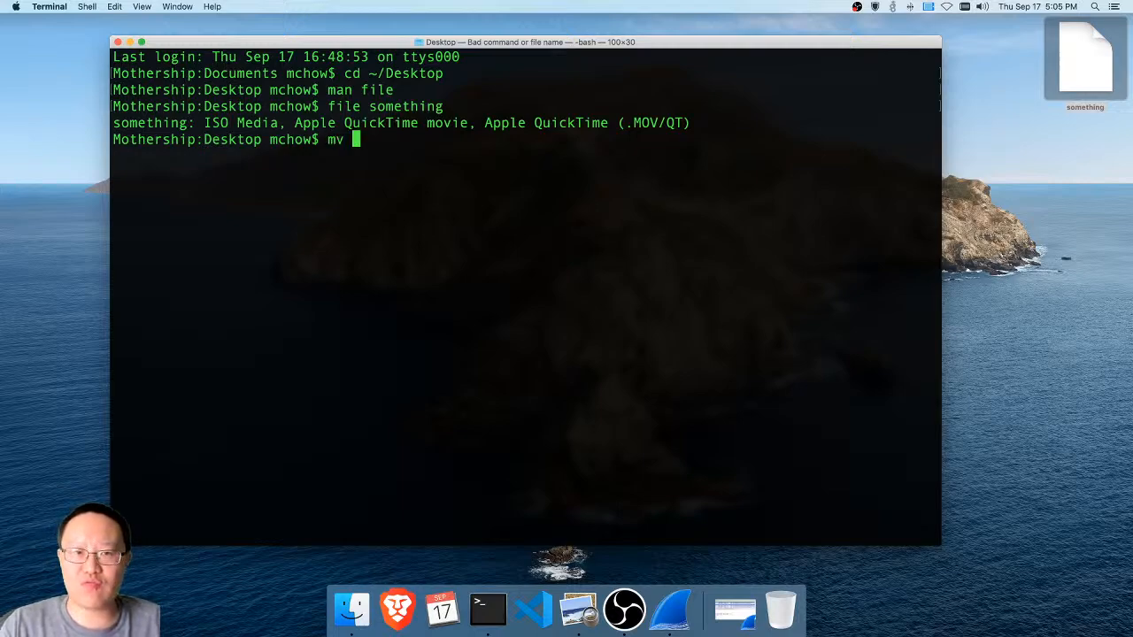
pyautogui.write('som')
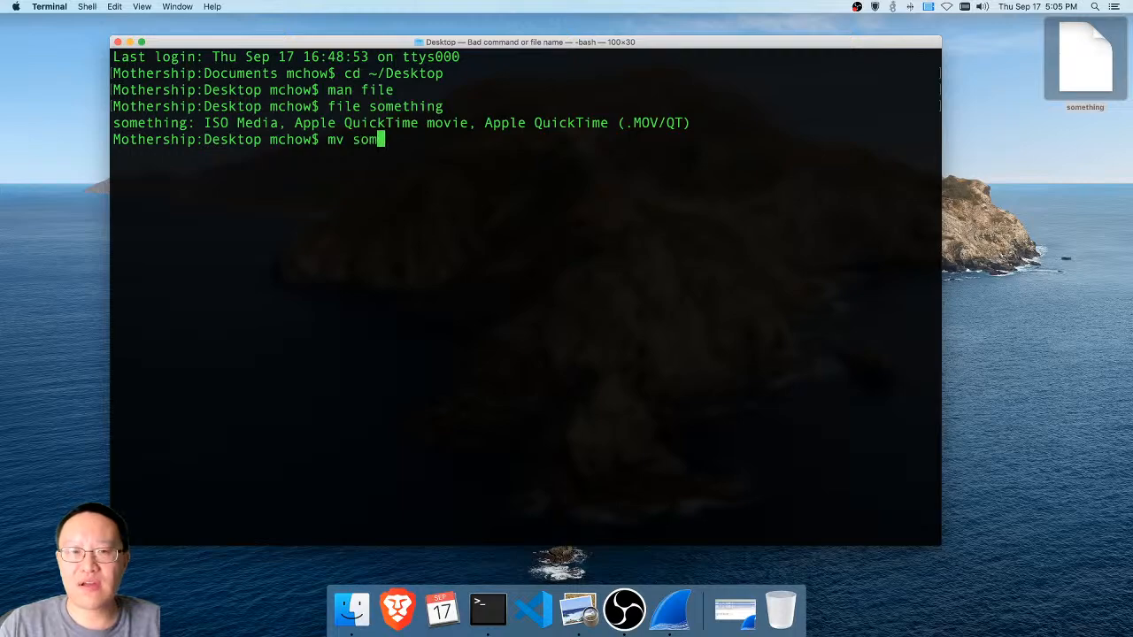
pyautogui.write('ething something')
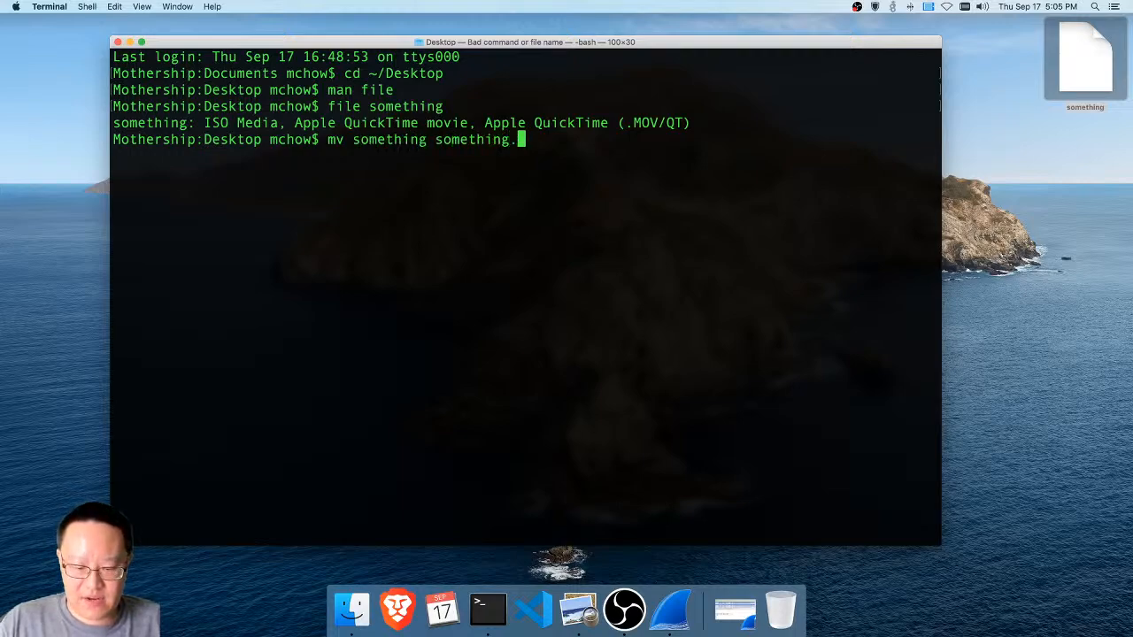
pyautogui.write('.mov')
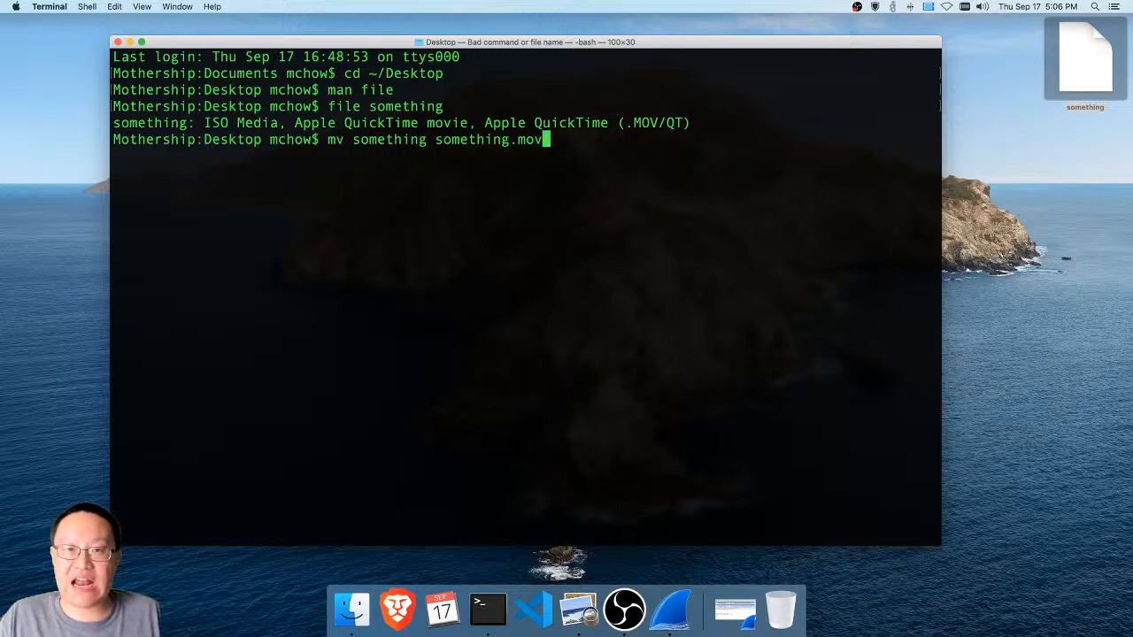
pyautogui.press('Return')
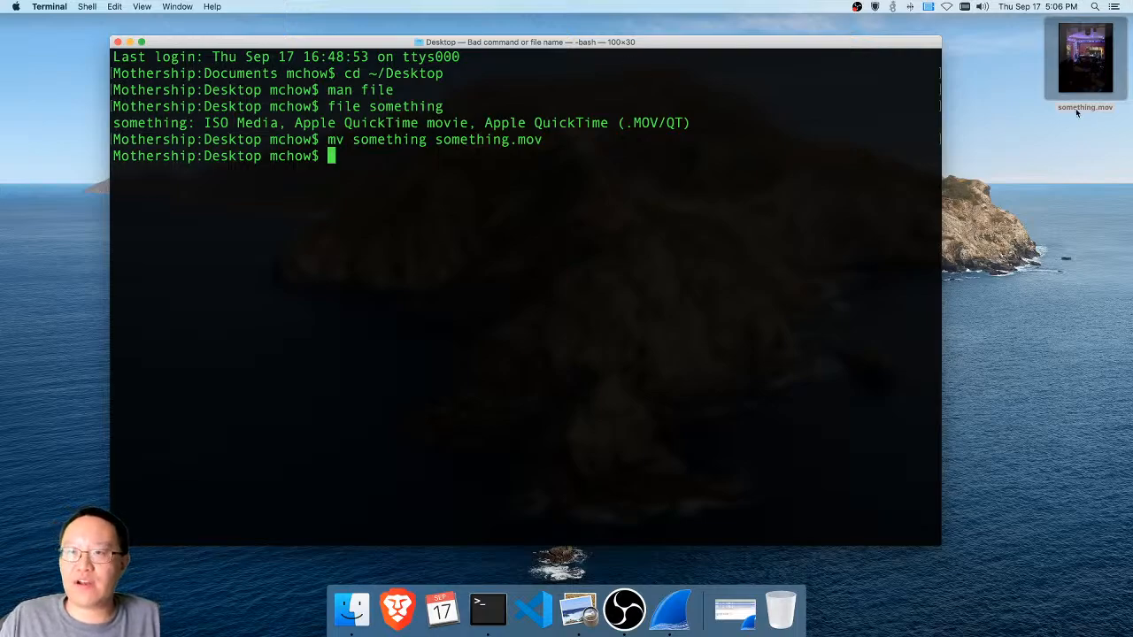
# Play something.mov from the Desktop in VLC and quit the player
pyautogui.moveTo(1081, 87)
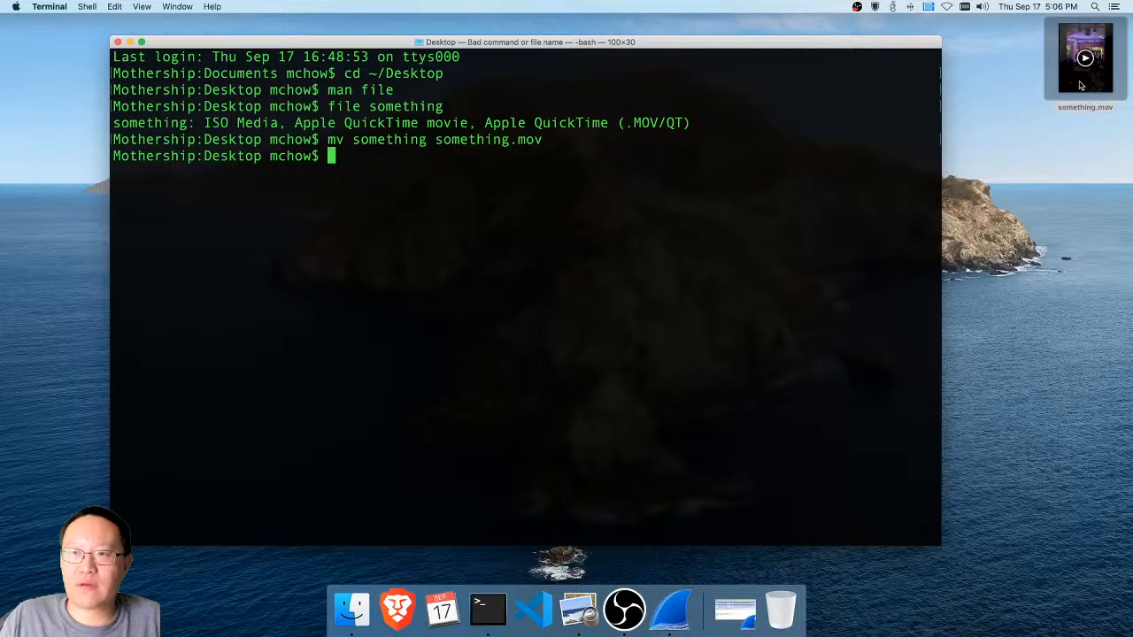
pyautogui.doubleClick(1079, 86)
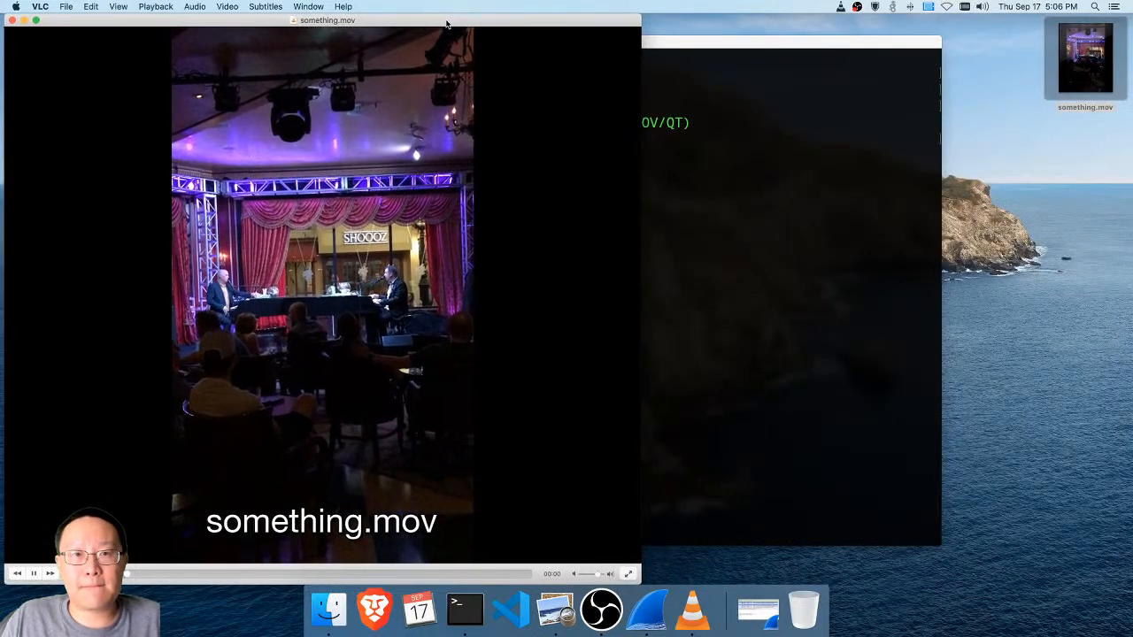
pyautogui.moveTo(447, 23); pyautogui.dragTo(588, 24)
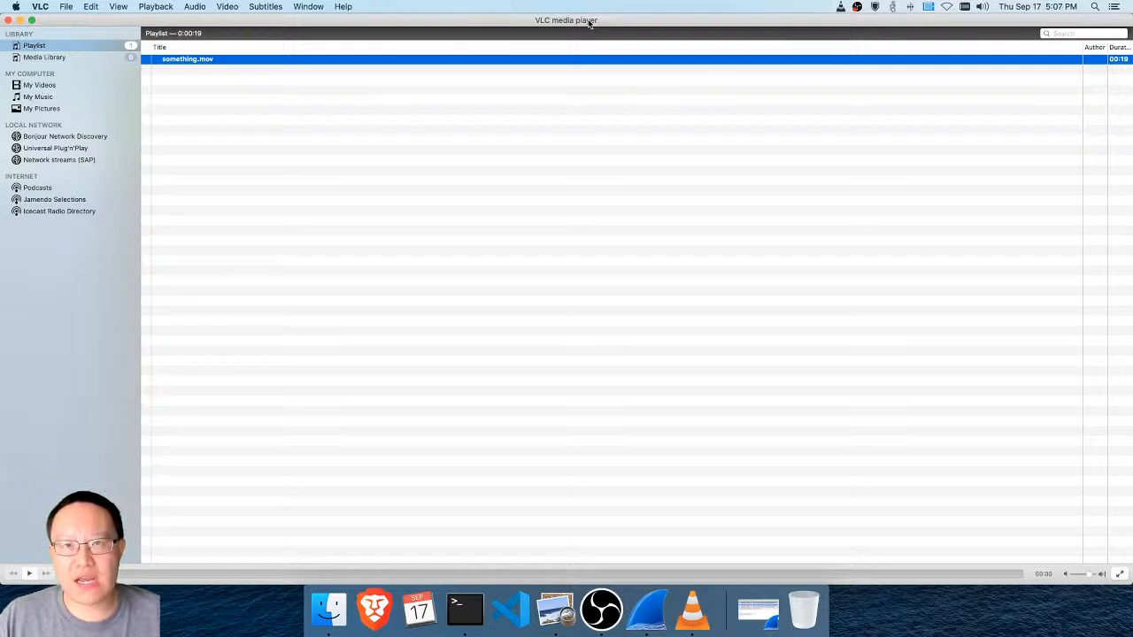
pyautogui.press('super+q')
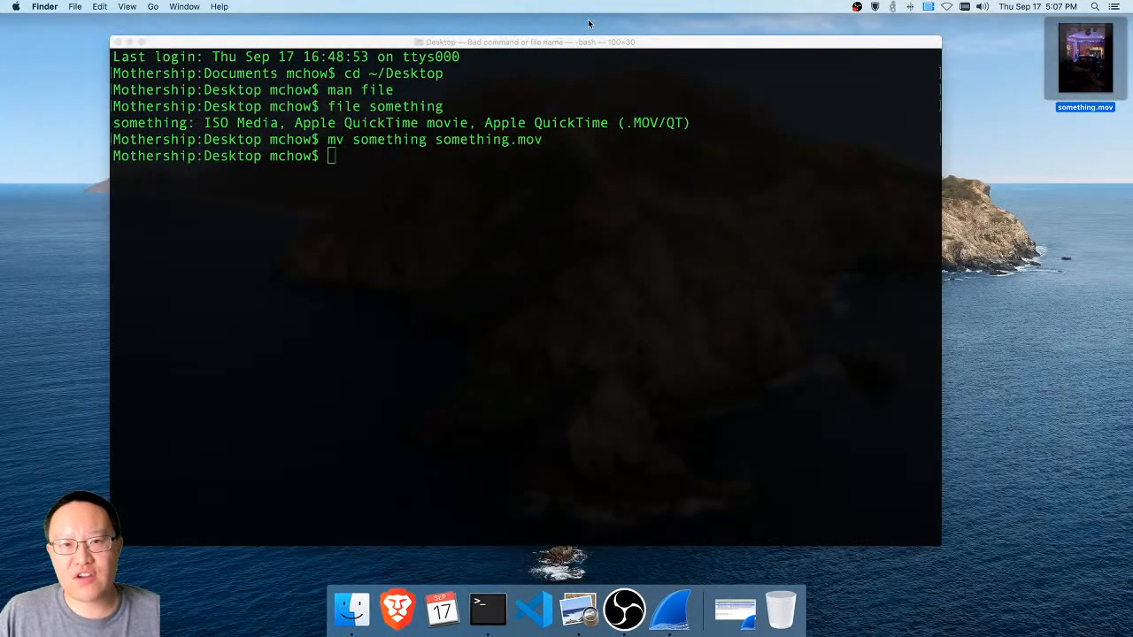
# Exit the shell session and close the Terminal window
pyautogui.click(573, 244)
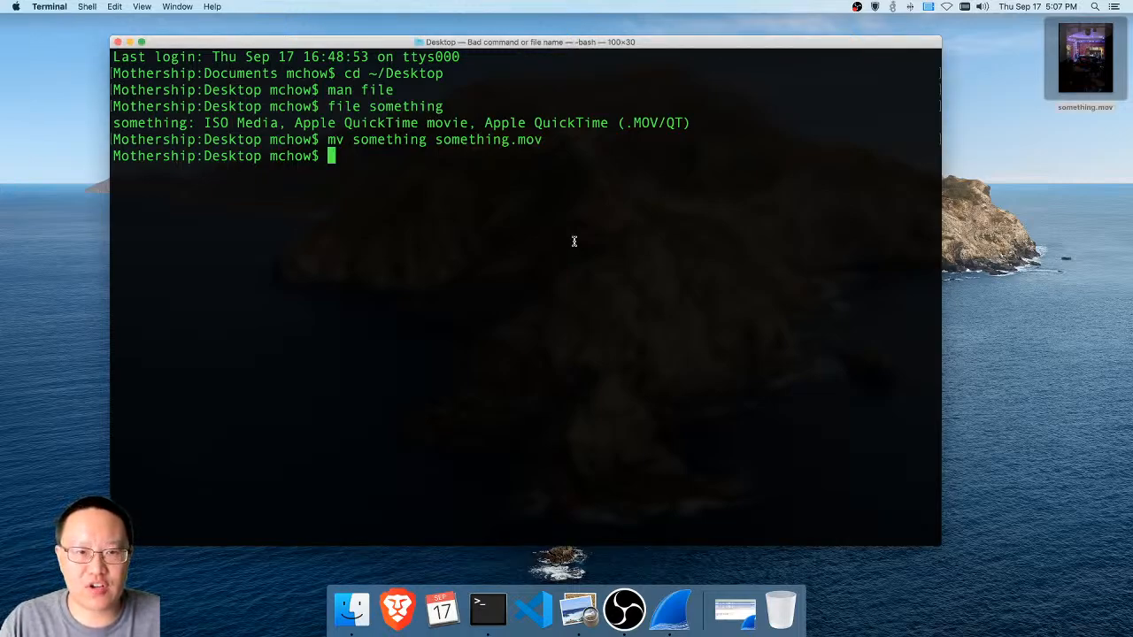
pyautogui.write('exit')
pyautogui.press('Return')
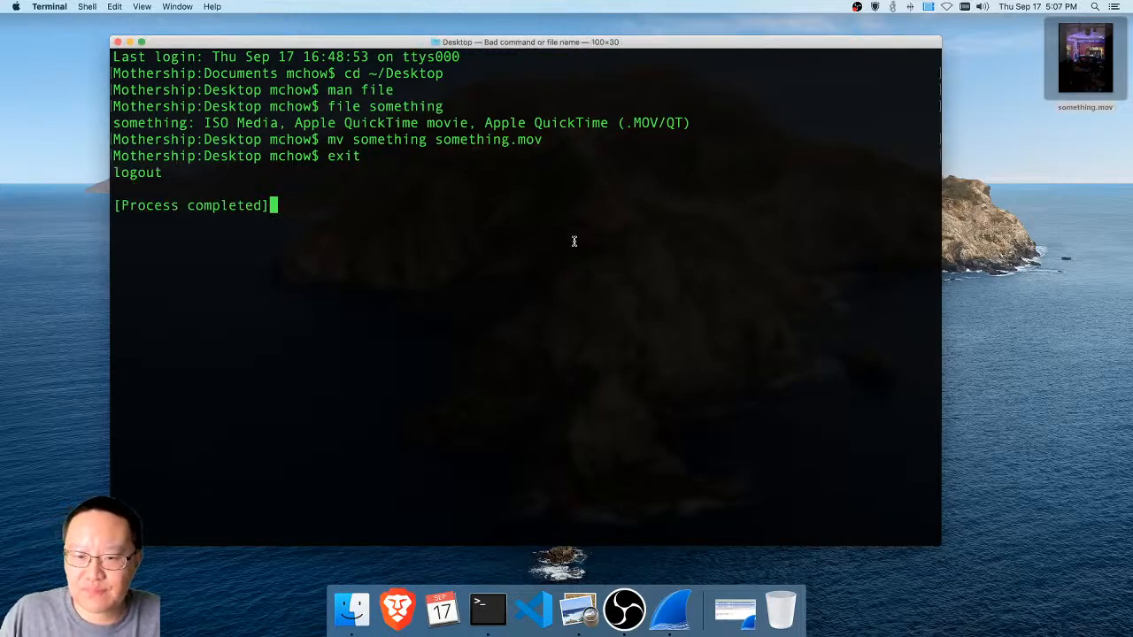
pyautogui.press('super+w')
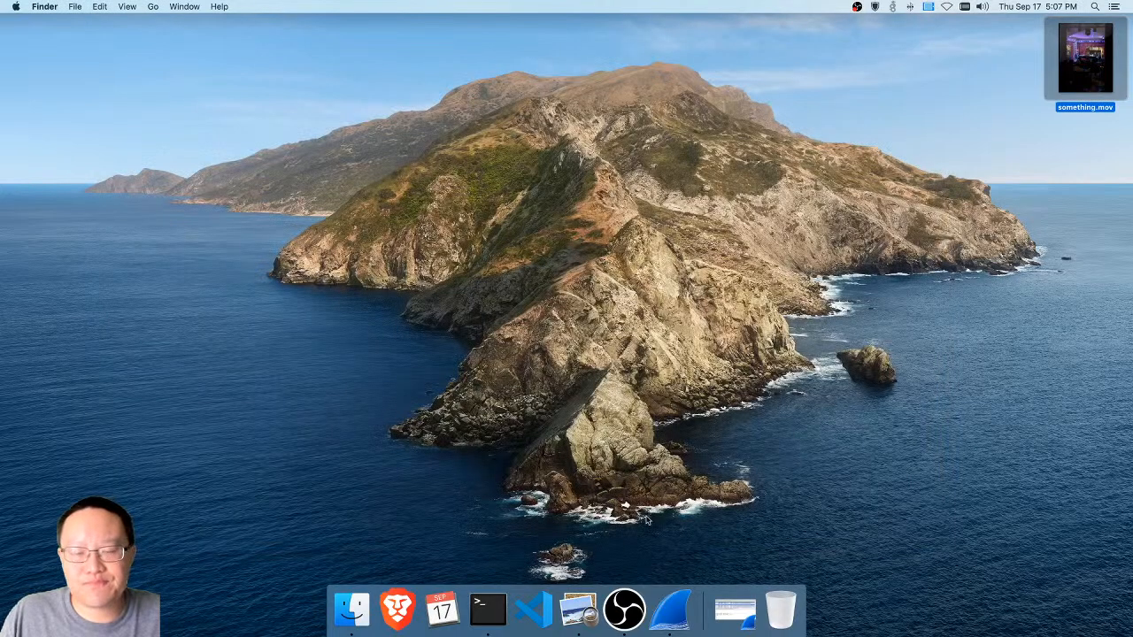
# Restore the minimized set2.pcap window and advance the presentation to the slide "Exercise 3: Extracting Pictures"
pyautogui.click(734, 610)
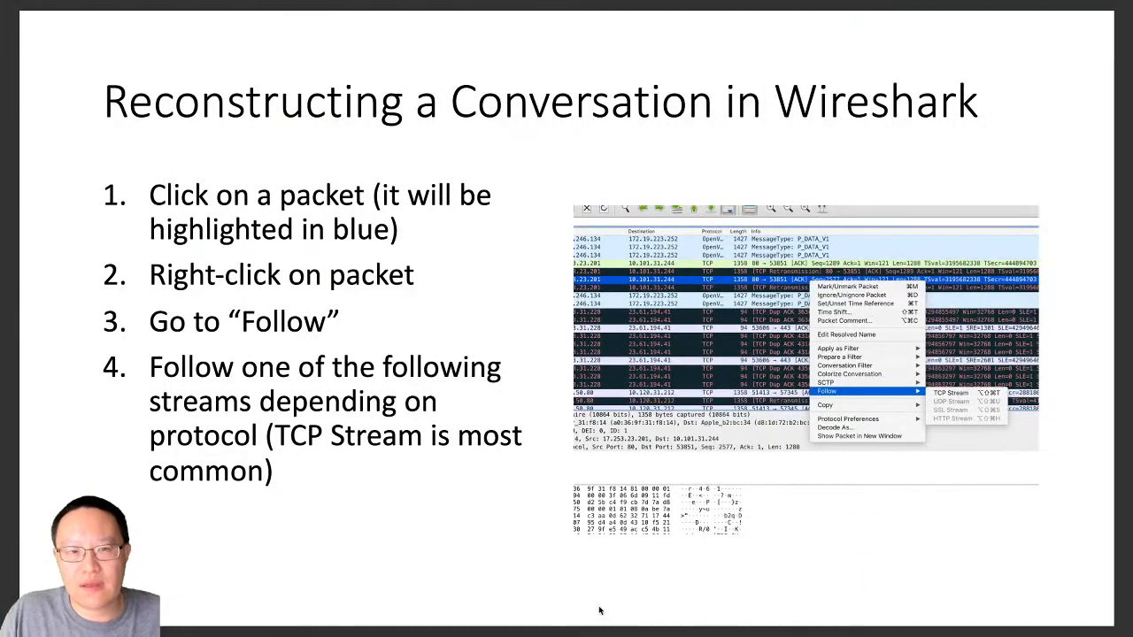
pyautogui.press('Right')
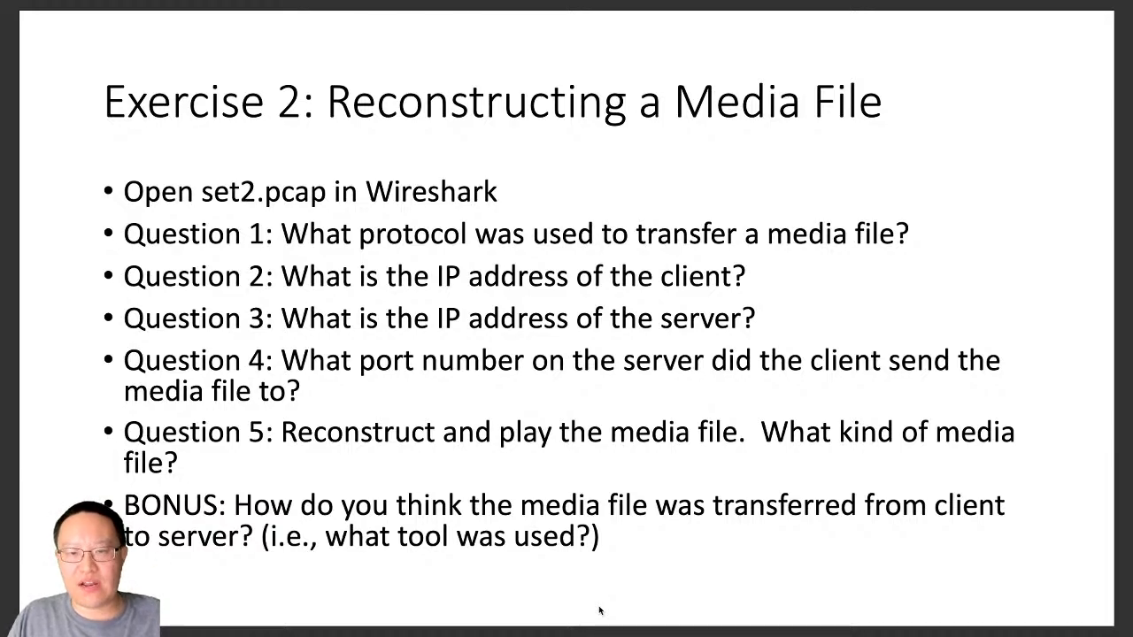
pyautogui.press('Right')
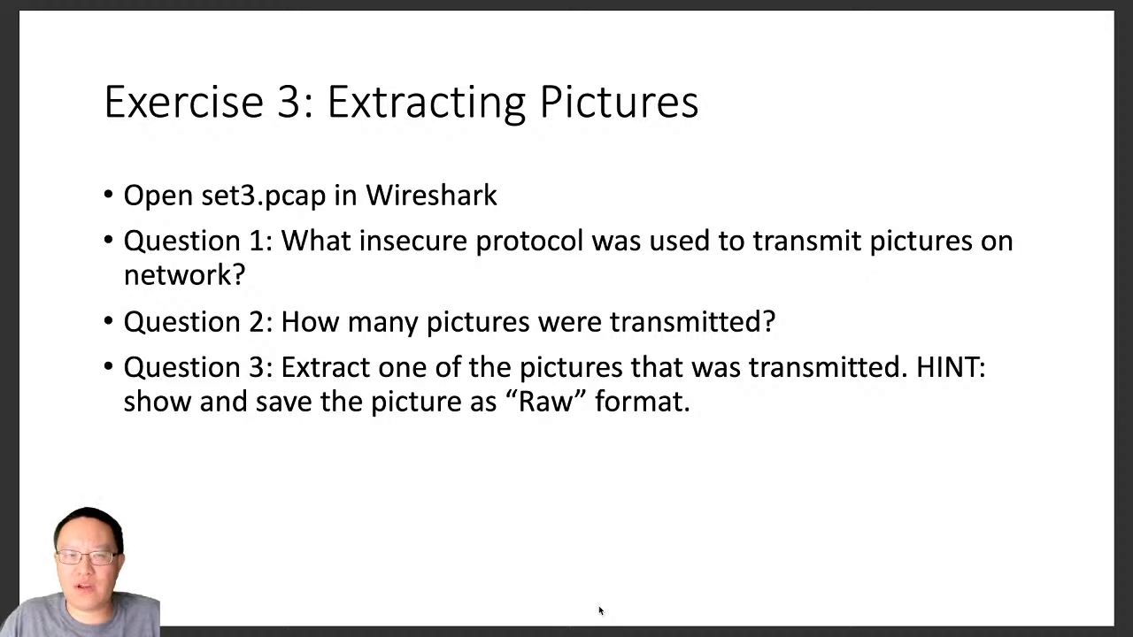
# Switch to Wireshark and open the capture file set3.pcap from the Packets folder
pyautogui.press('super+Tab')
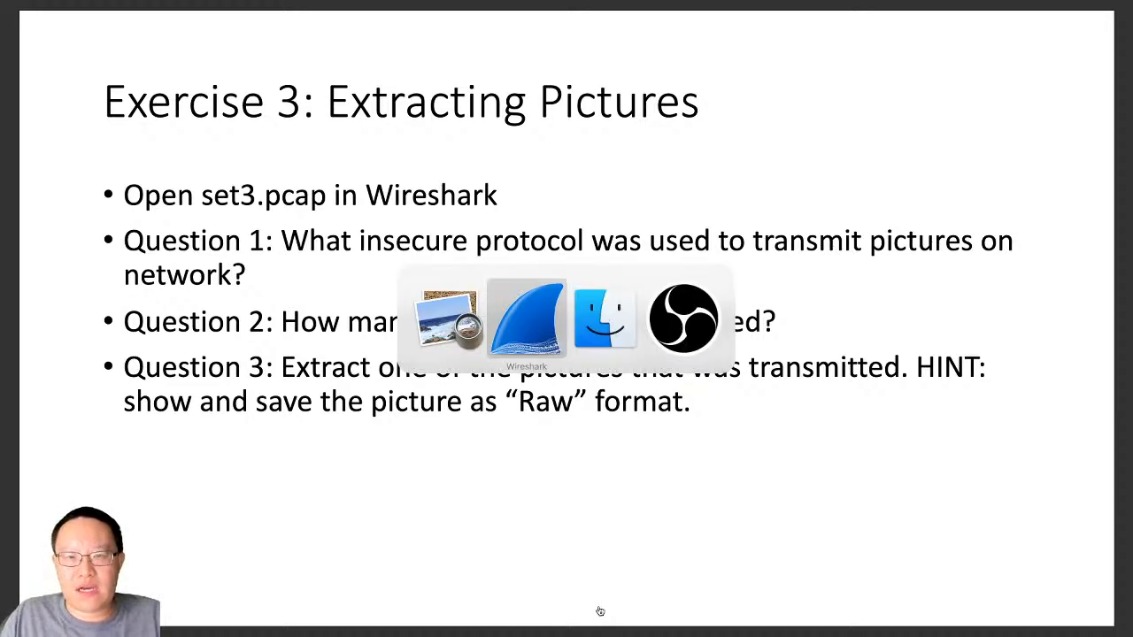
pyautogui.press('super+Tab')
pyautogui.press('super+Tab')
pyautogui.press('super+Tab')
pyautogui.press('super+Tab')
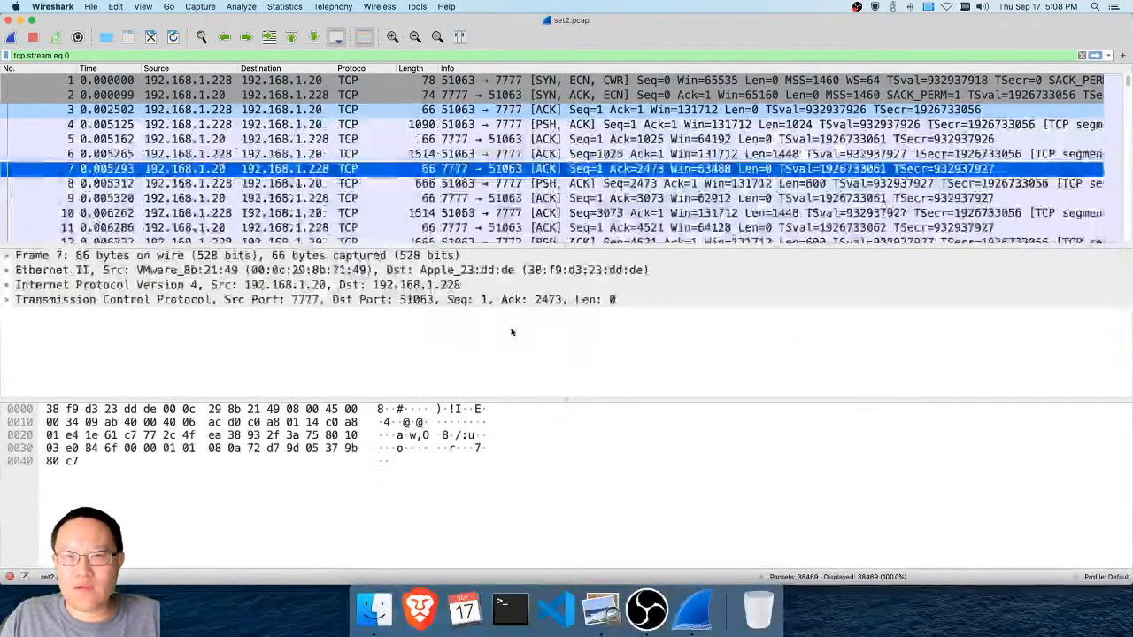
pyautogui.press('super+o')
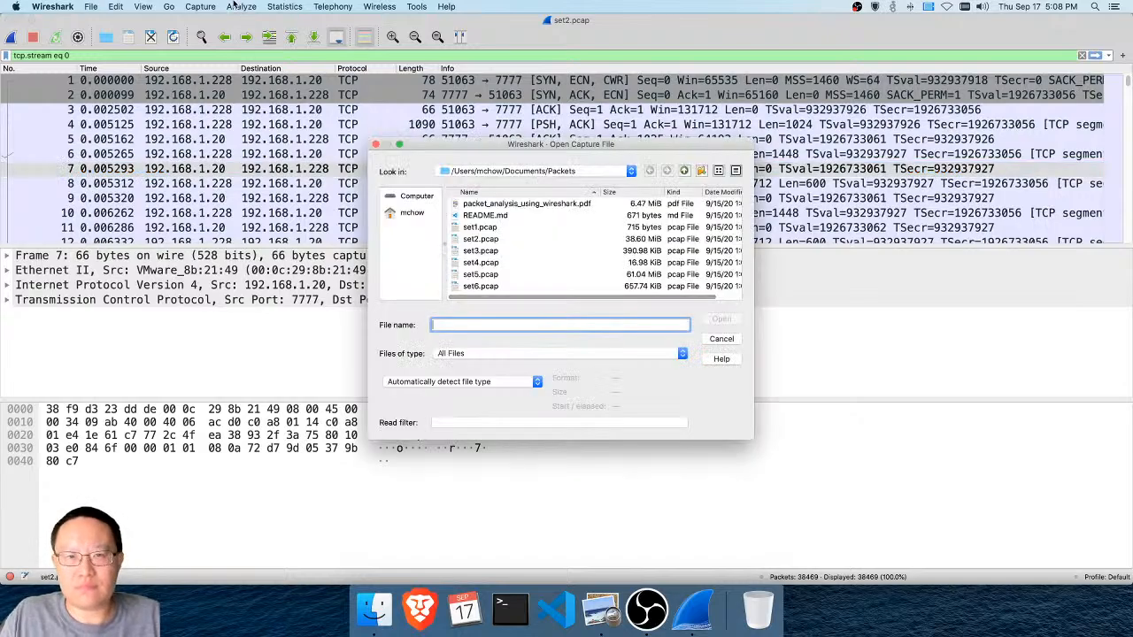
pyautogui.click(521, 251)
pyautogui.doubleClick(520, 251)
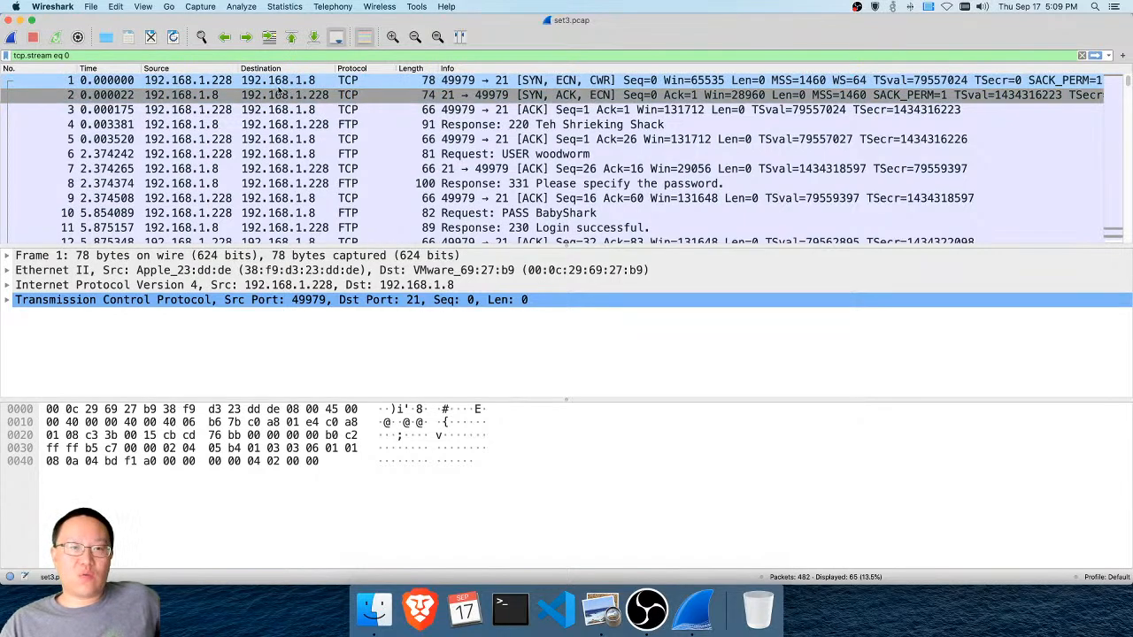
# Follow the TCP stream of packet 4, the FTP 220 response, to read the conversation
pyautogui.click(465, 86)
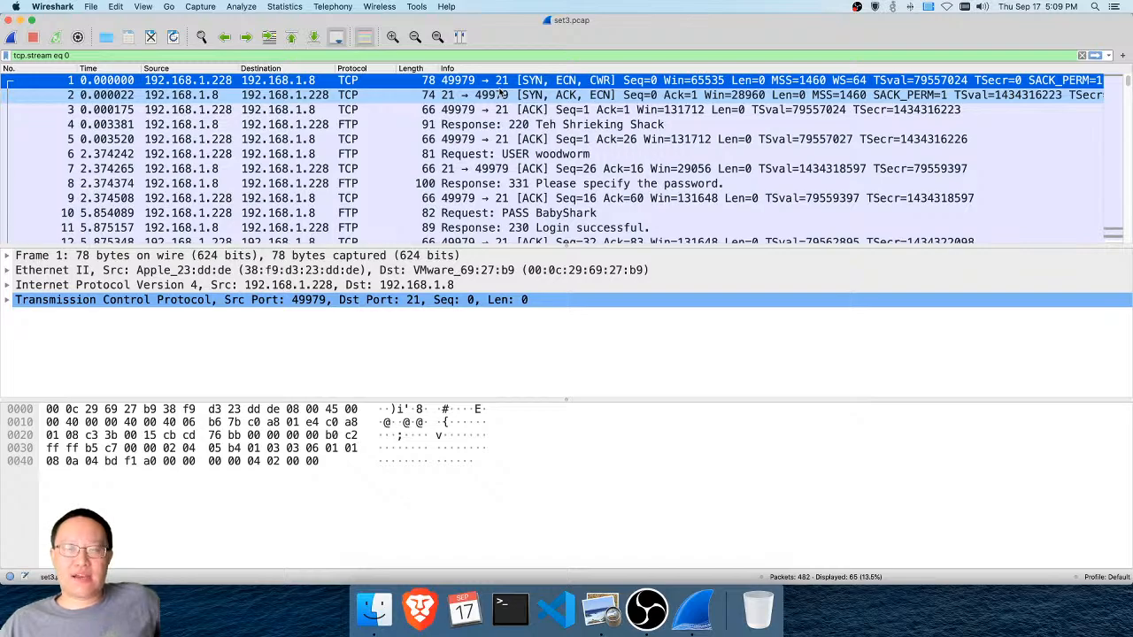
pyautogui.rightClick(498, 130)
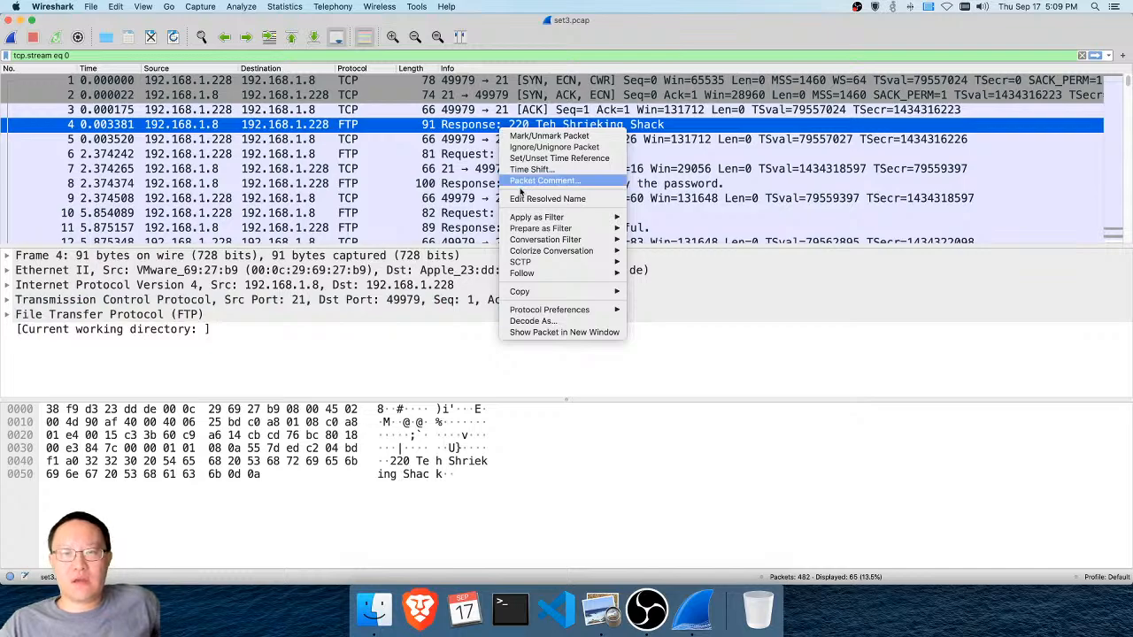
pyautogui.moveTo(529, 275)
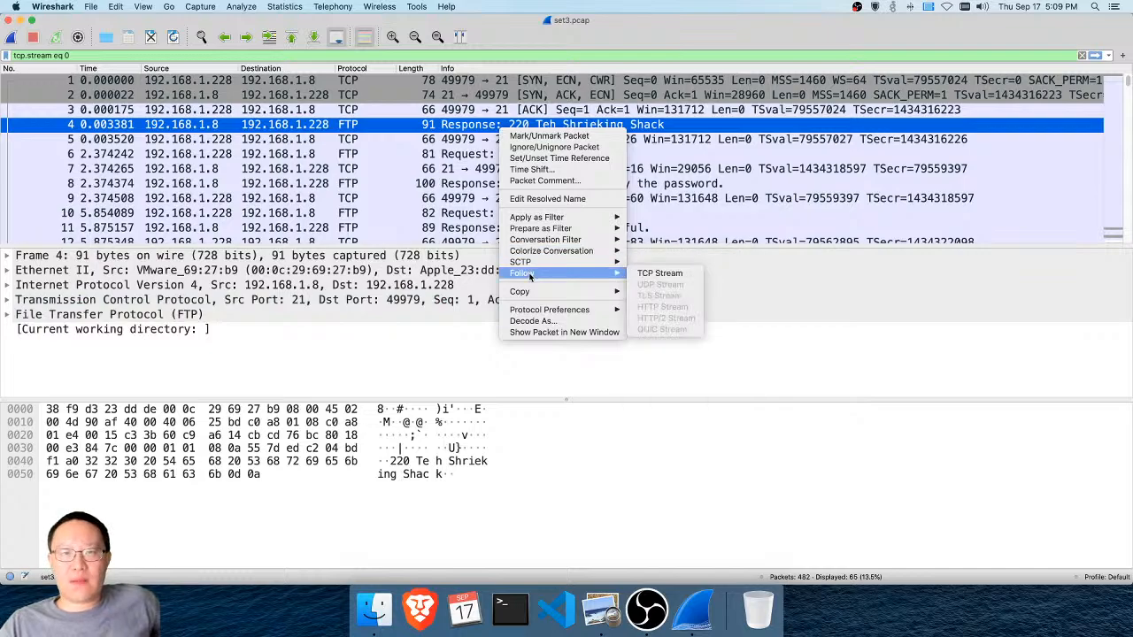
pyautogui.click(673, 273)
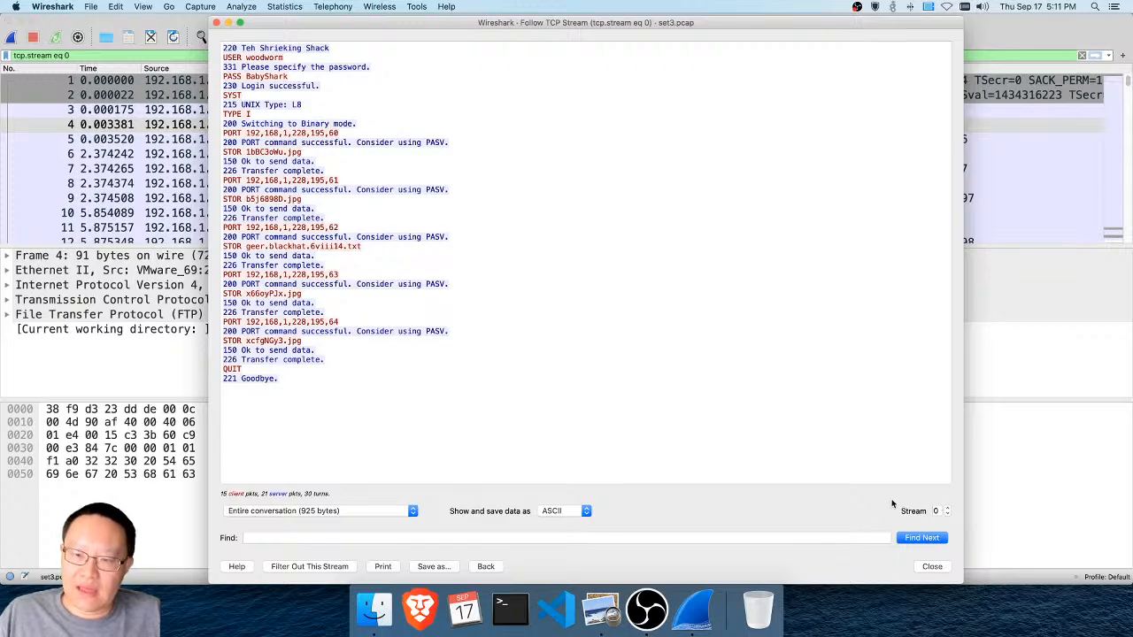
# Bring up TCP stream 1 and set its data format to Raw for viewing and saving
pyautogui.click(947, 508)
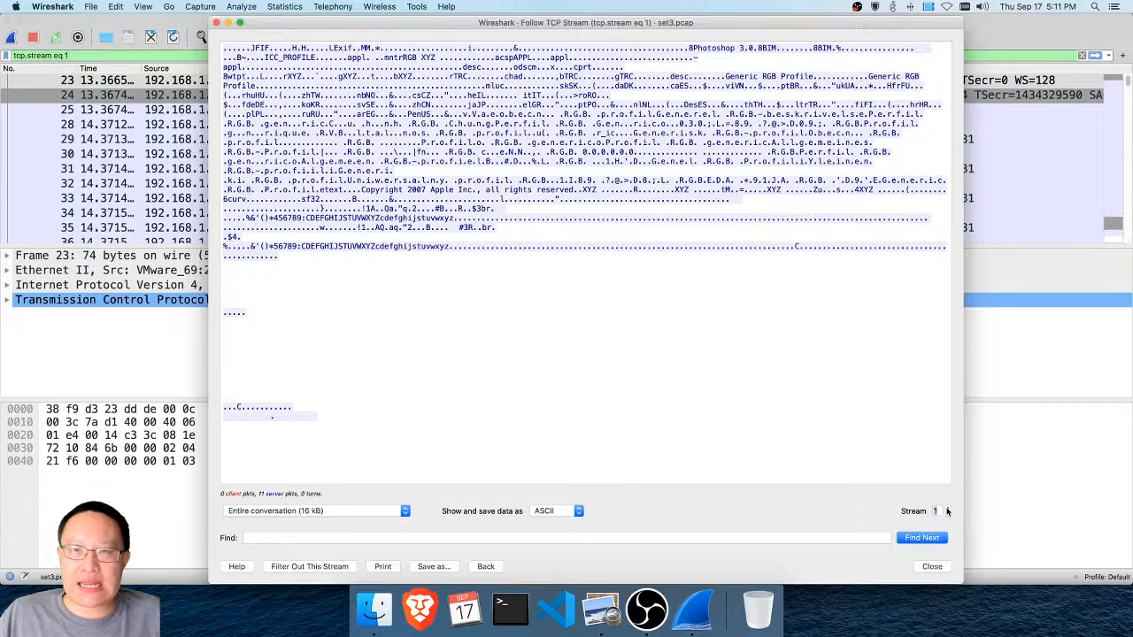
pyautogui.scroll(-10, 808, 320)
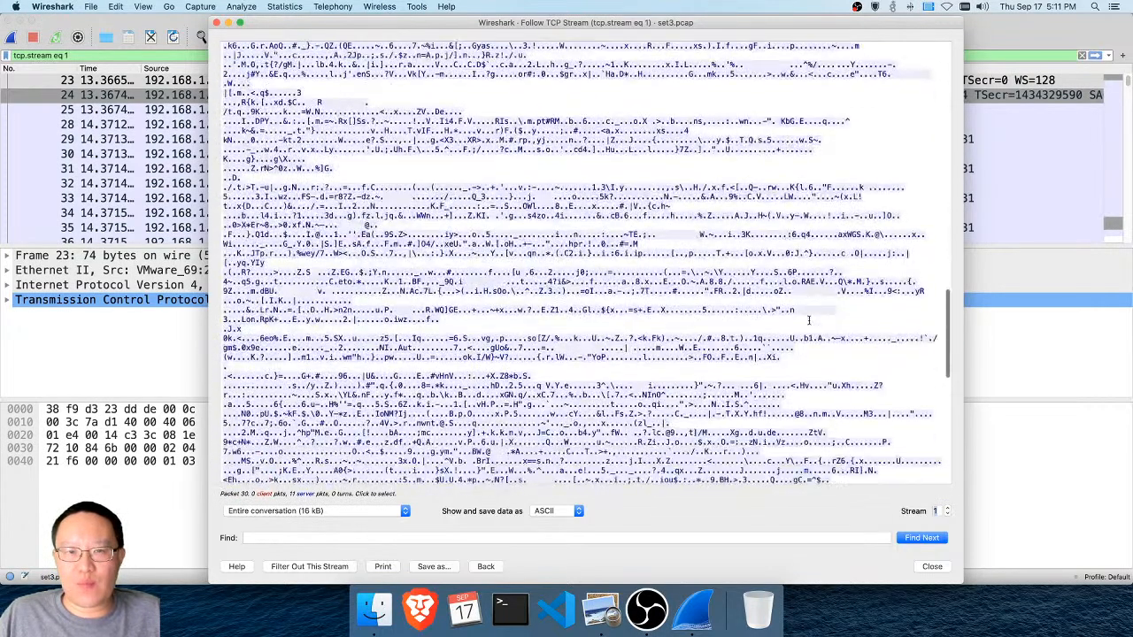
pyautogui.scroll(-10, 808, 320)
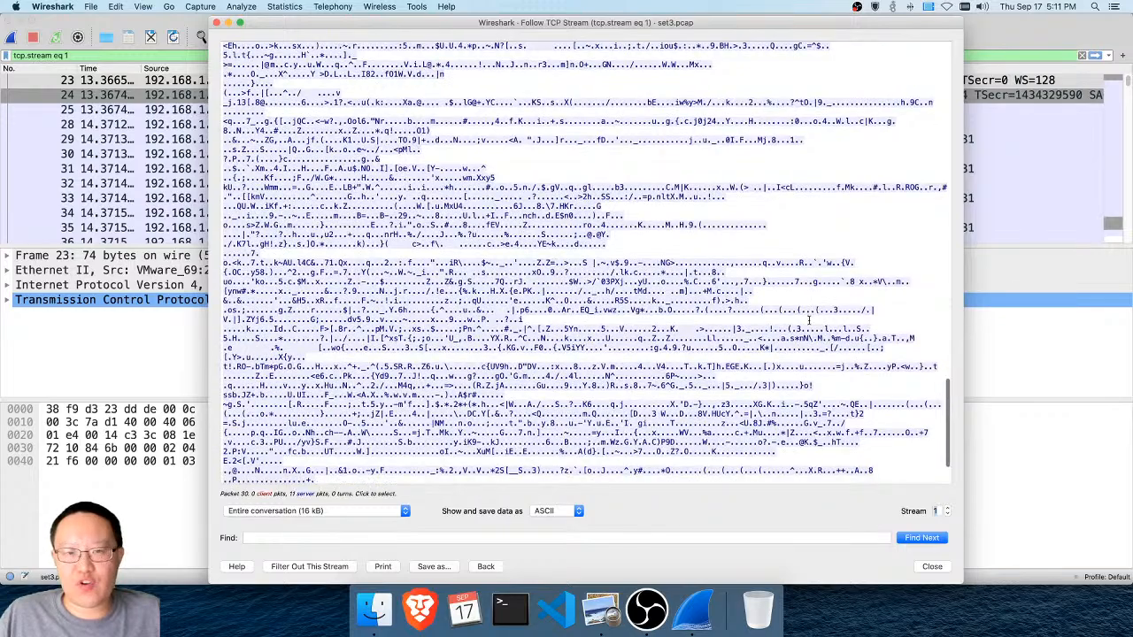
pyautogui.scroll(-3, 807, 321)
pyautogui.scroll(15, 808, 320)
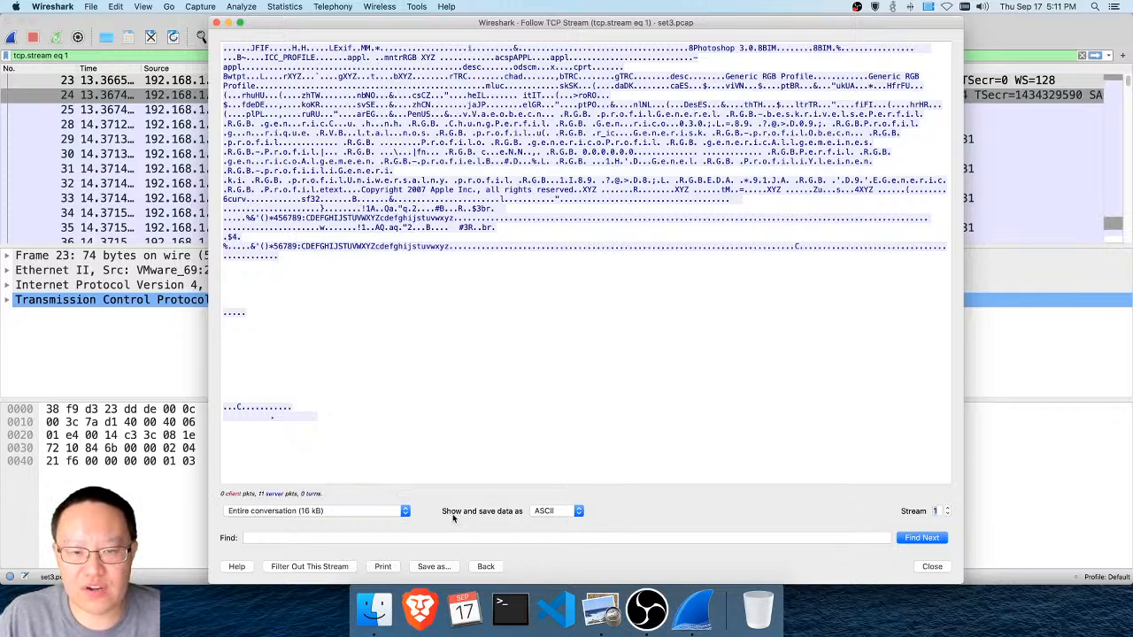
pyautogui.click(567, 511)
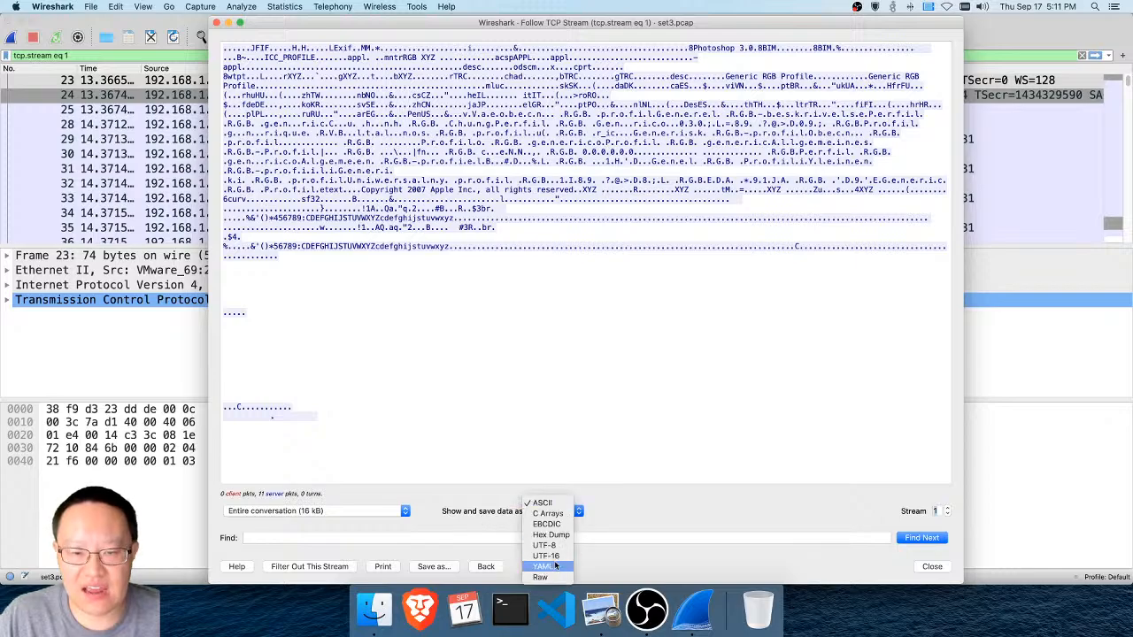
pyautogui.click(555, 578)
pyautogui.click(556, 537)
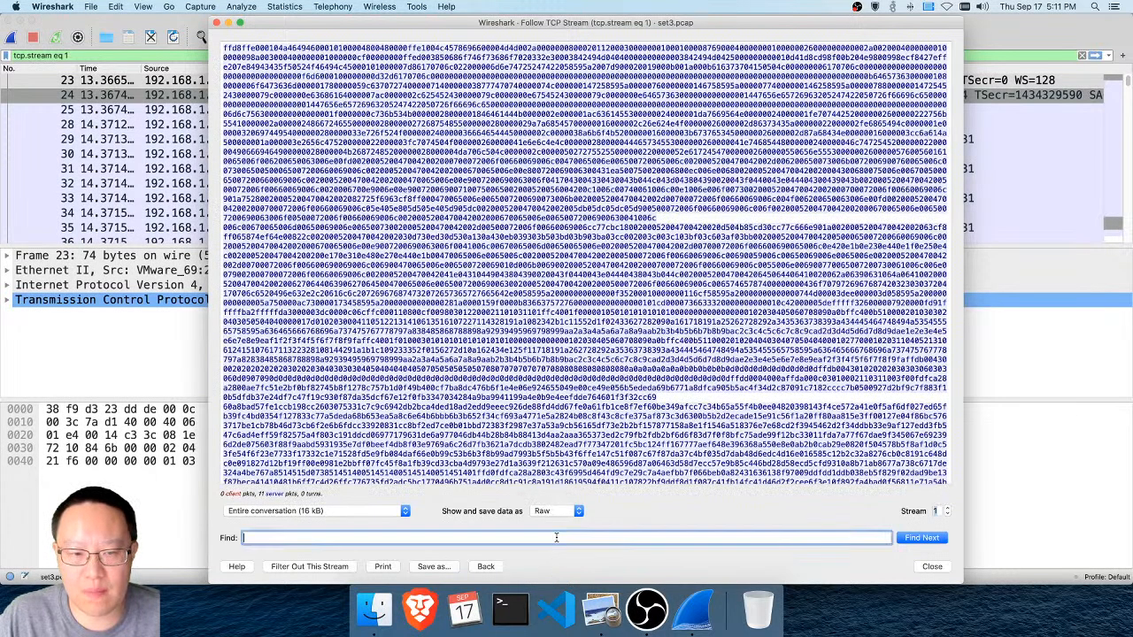
pyautogui.write('0')
pyautogui.write('utput')
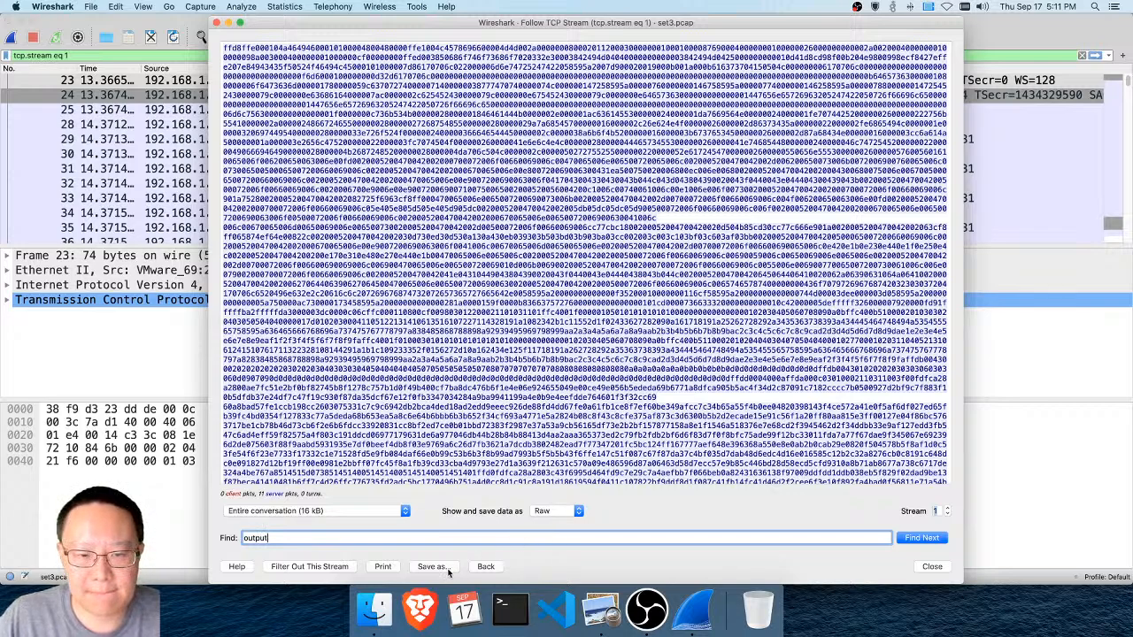
pyautogui.press('super+a')
pyautogui.press('BackSpace')
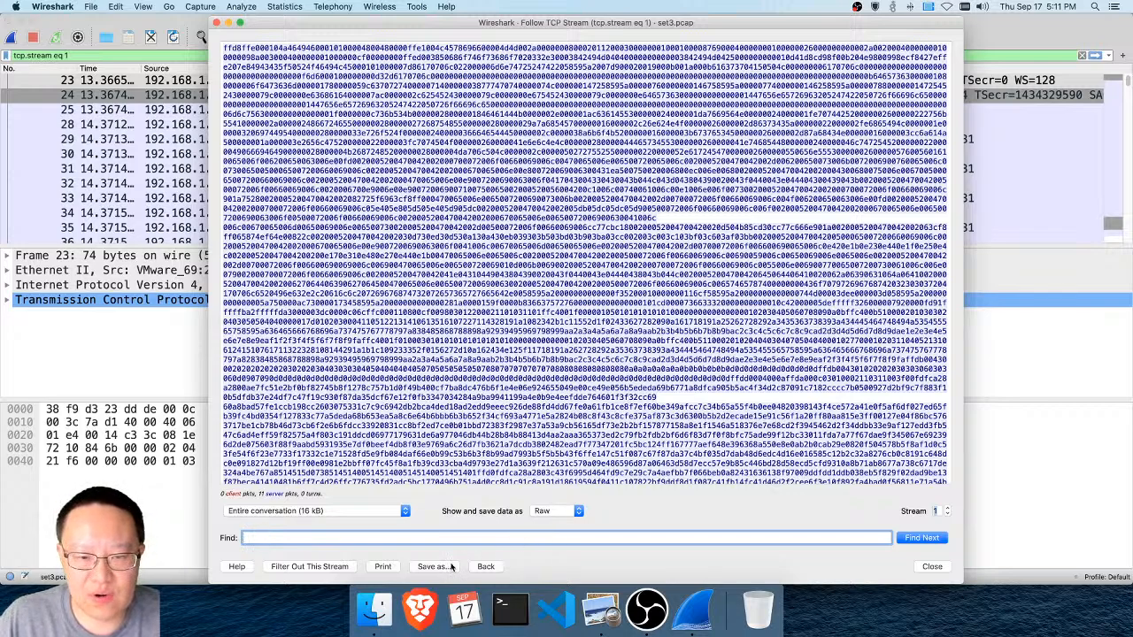
# Save the raw content of stream 1 to the Desktop as output
pyautogui.click(452, 567)
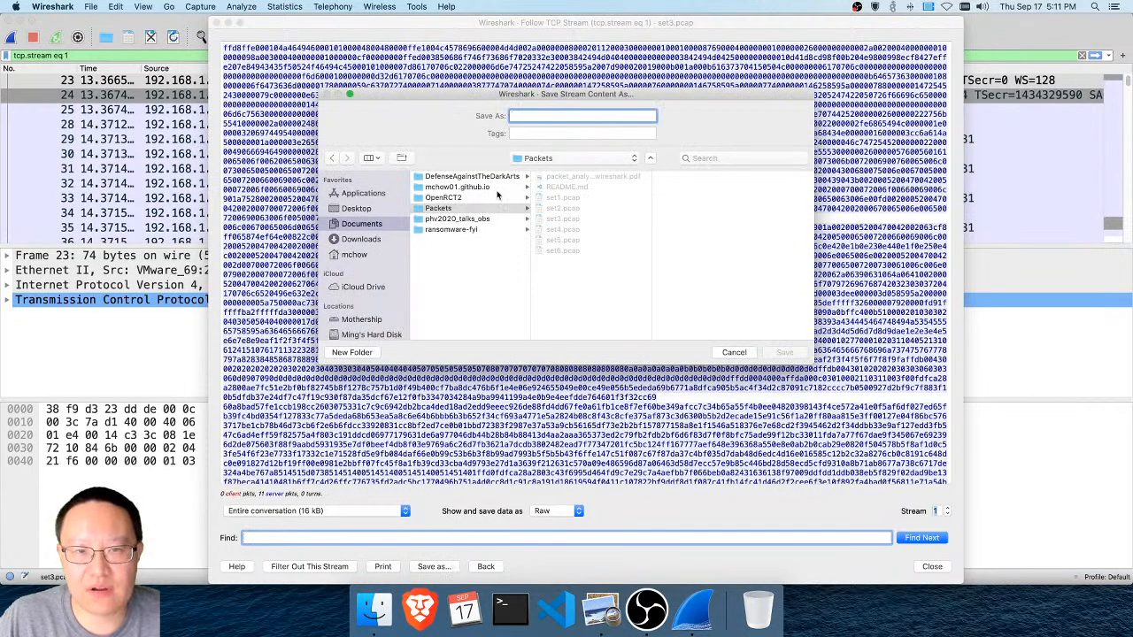
pyautogui.click(382, 207)
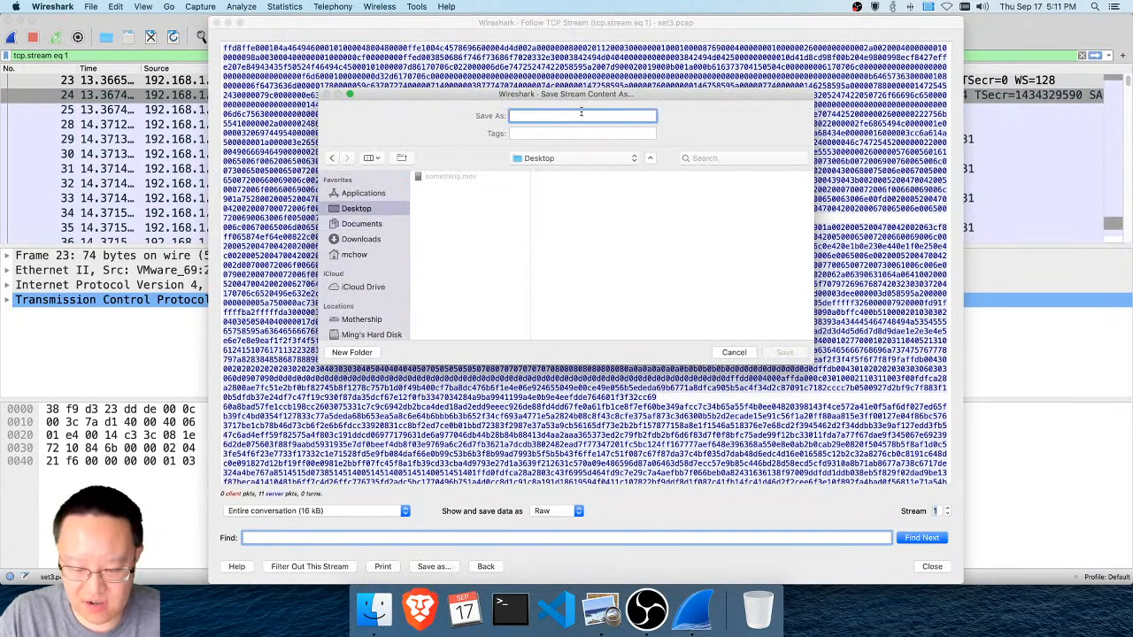
pyautogui.write('output')
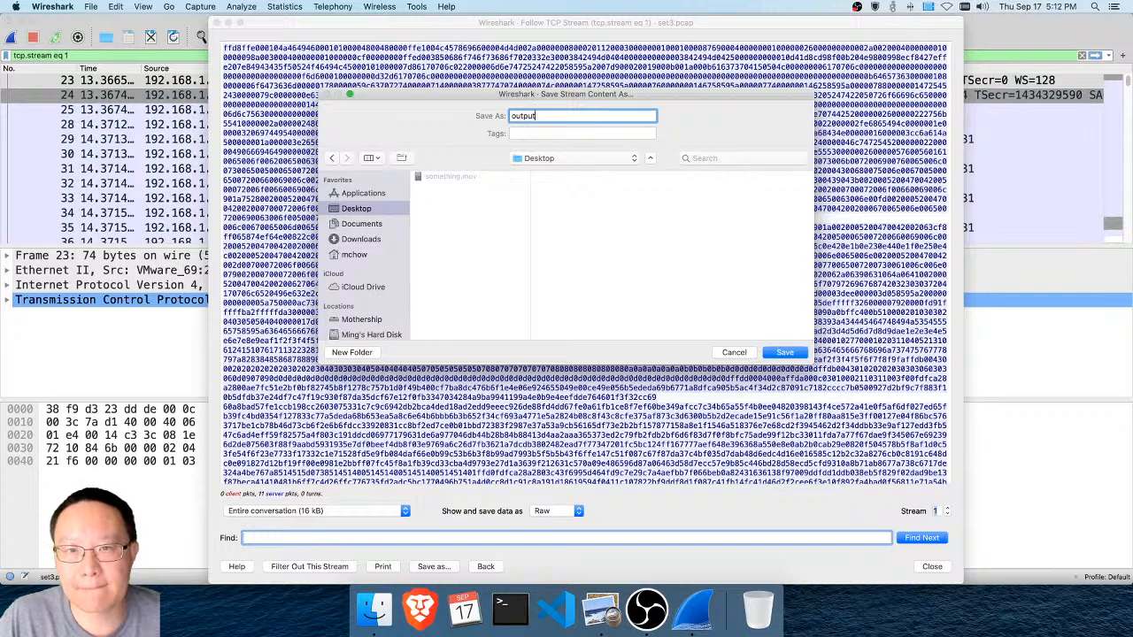
pyautogui.press('Return')
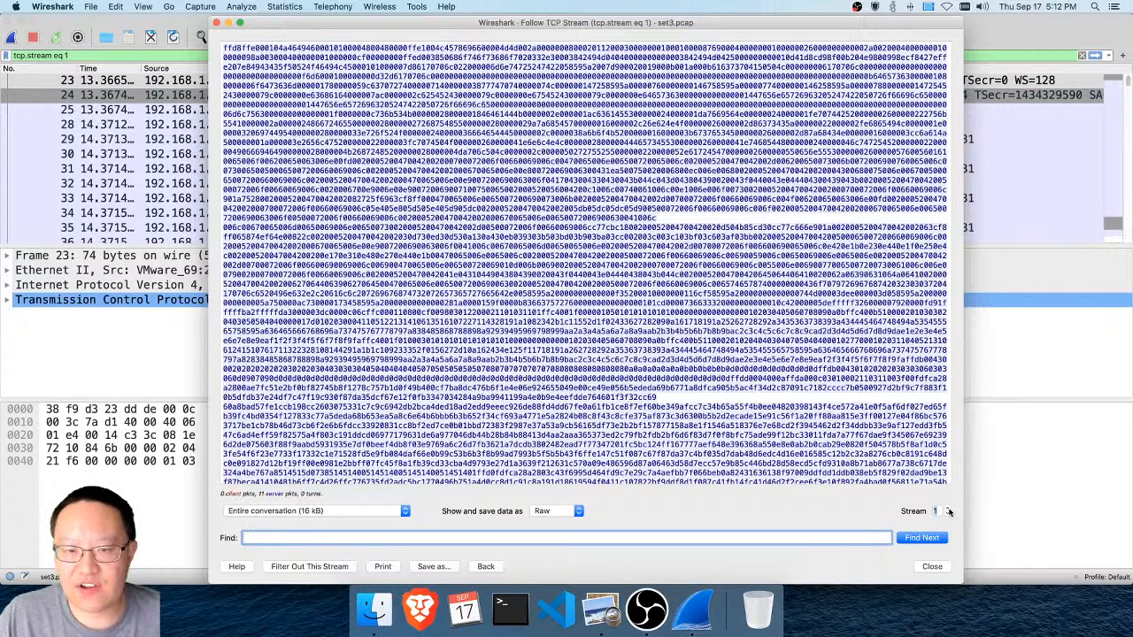
# Set the stream display back to ASCII and move on to TCP stream 2
pyautogui.click(554, 510)
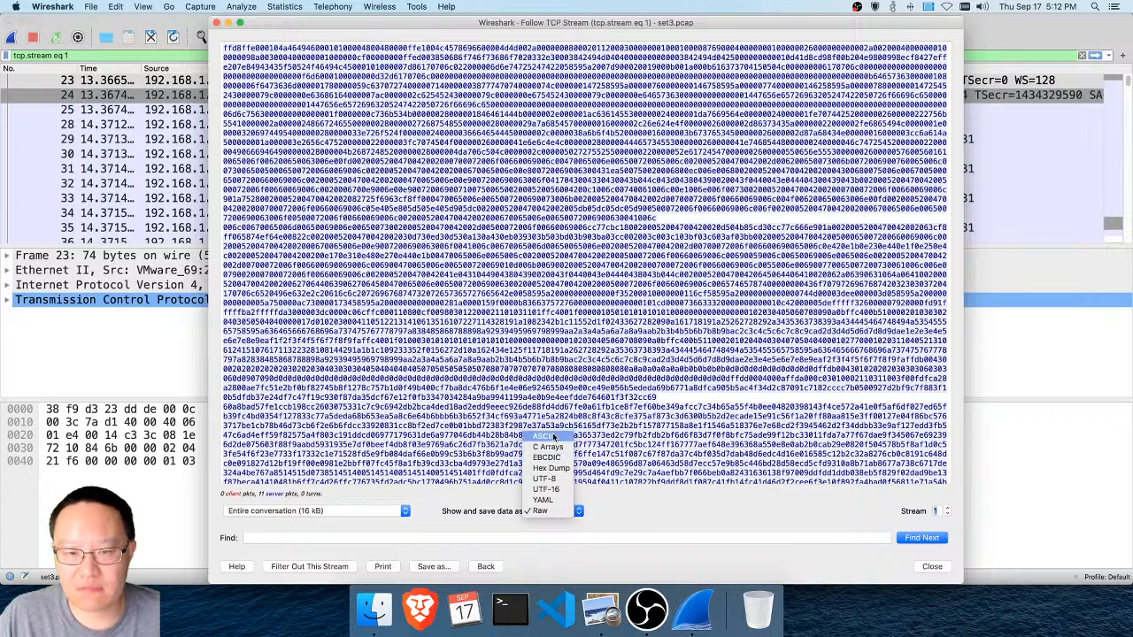
pyautogui.click(556, 436)
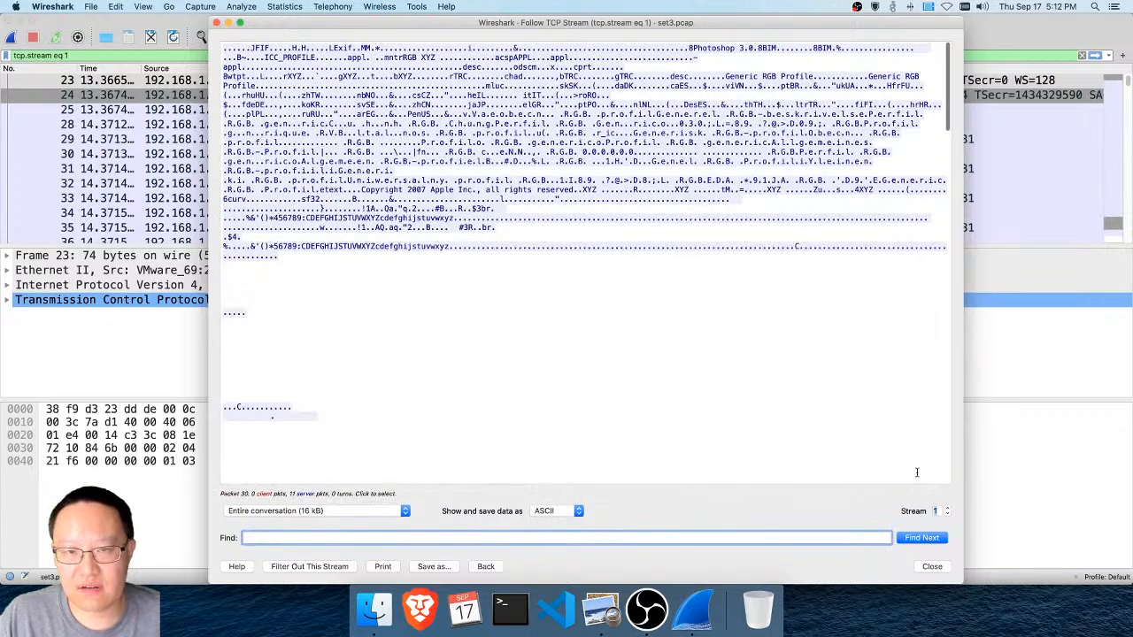
pyautogui.click(948, 508)
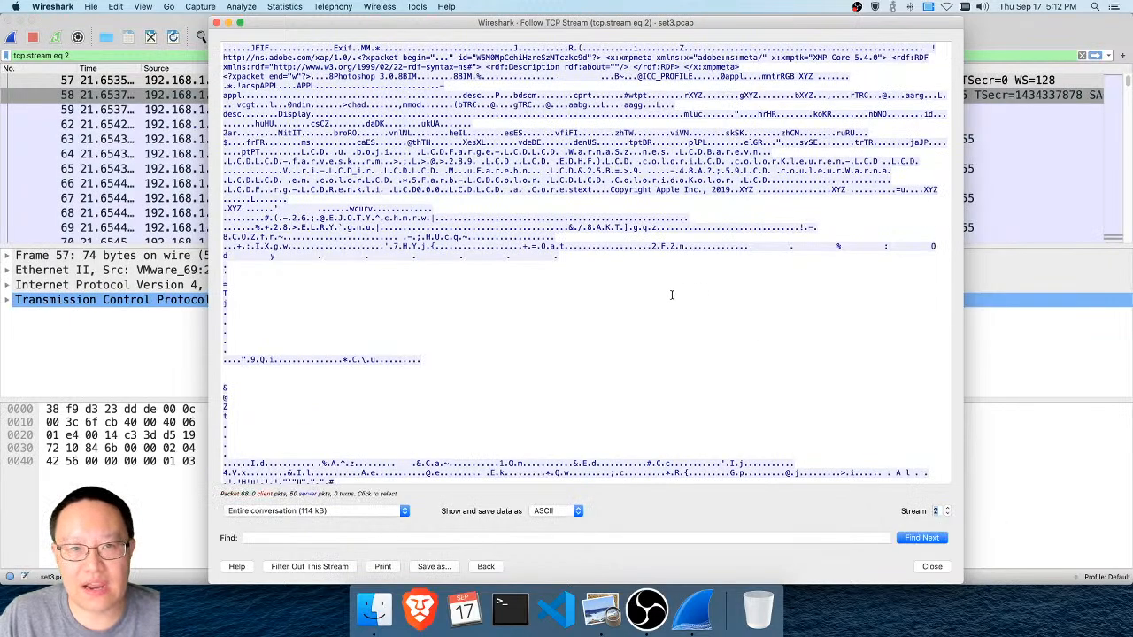
# Save the content of stream 2 in Raw format to the Desktop as output2
pyautogui.click(561, 511)
pyautogui.click(541, 577)
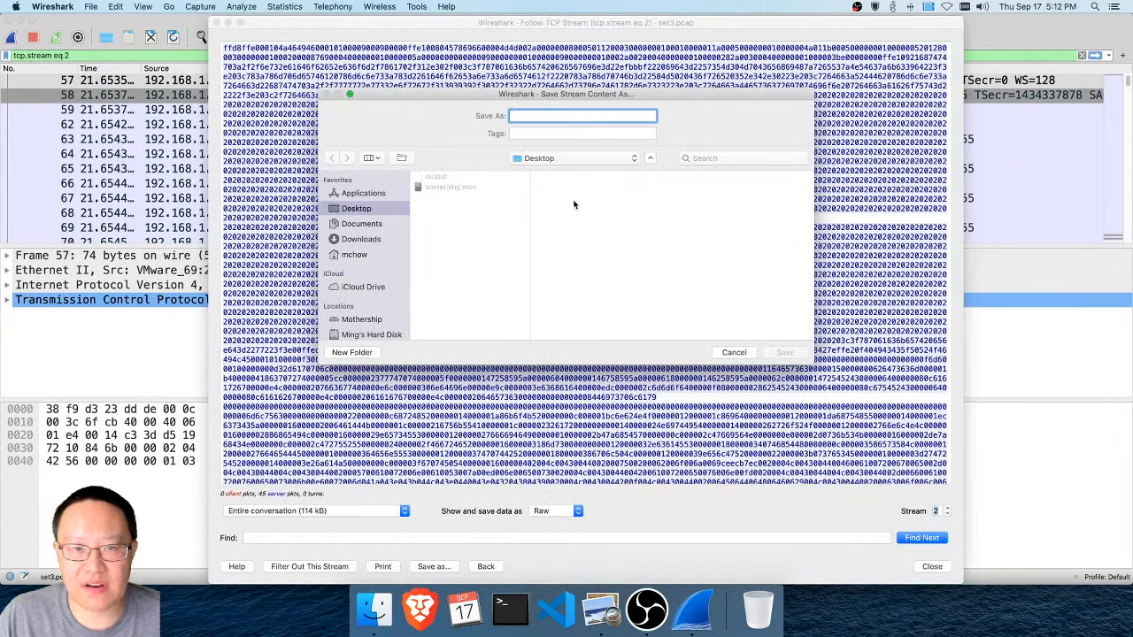
pyautogui.write('output2')
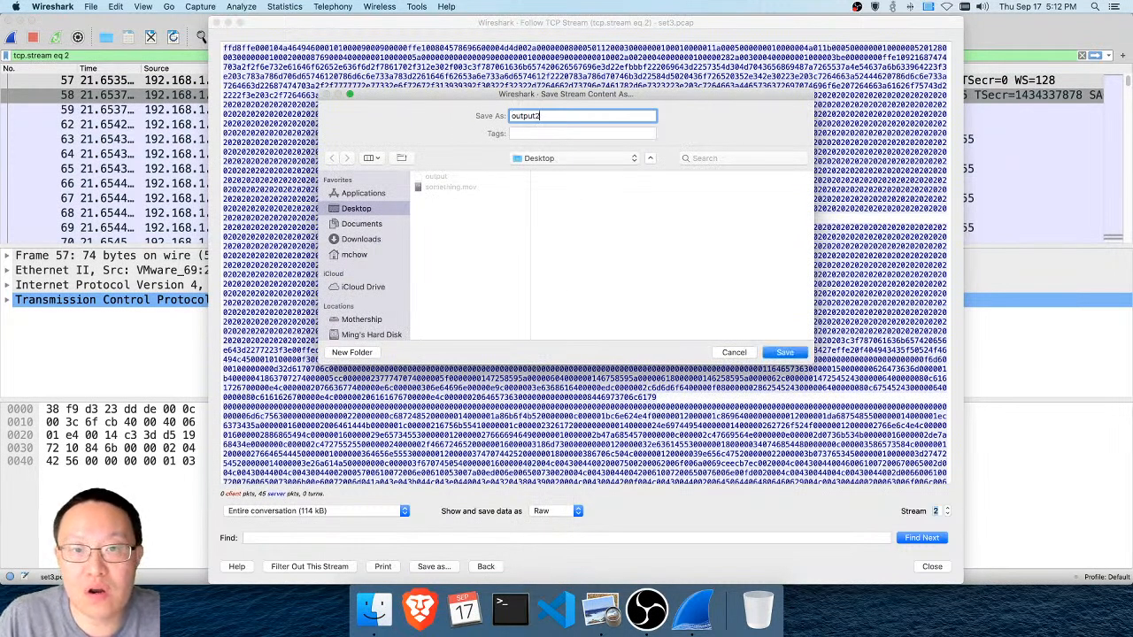
pyautogui.press('Return')
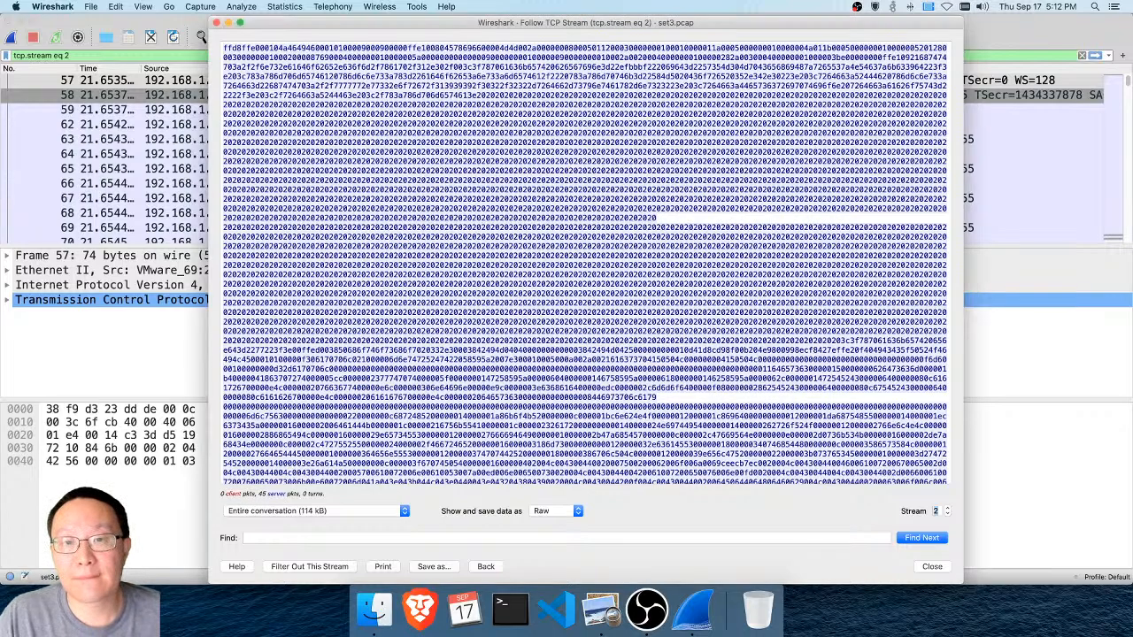
# Move on to TCP stream 3 and show its data as ASCII
pyautogui.click(947, 509)
pyautogui.click(566, 512)
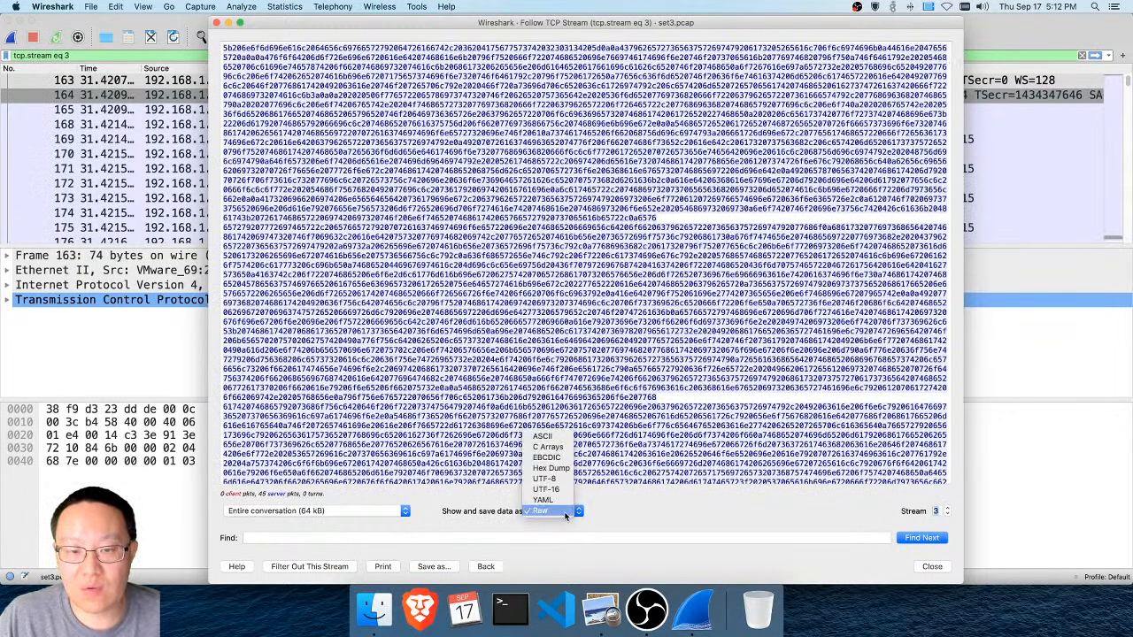
pyautogui.click(560, 438)
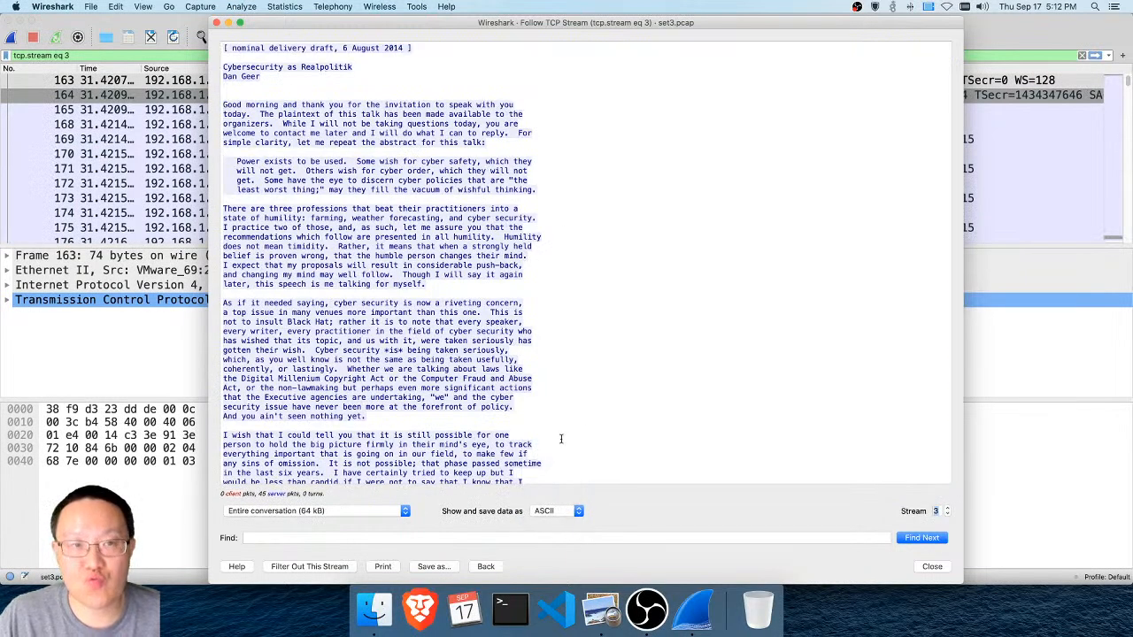
# Read through the "Cybersecurity as Realpolitik" text transferred in stream 3
pyautogui.click(632, 312)
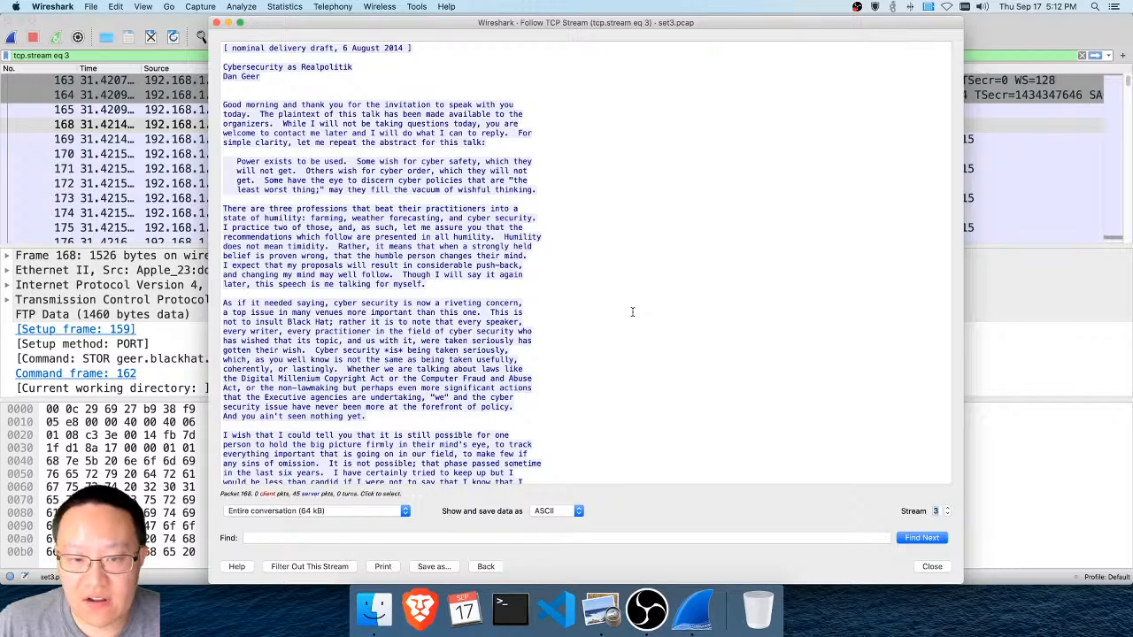
pyautogui.scroll(-15, 632, 311)
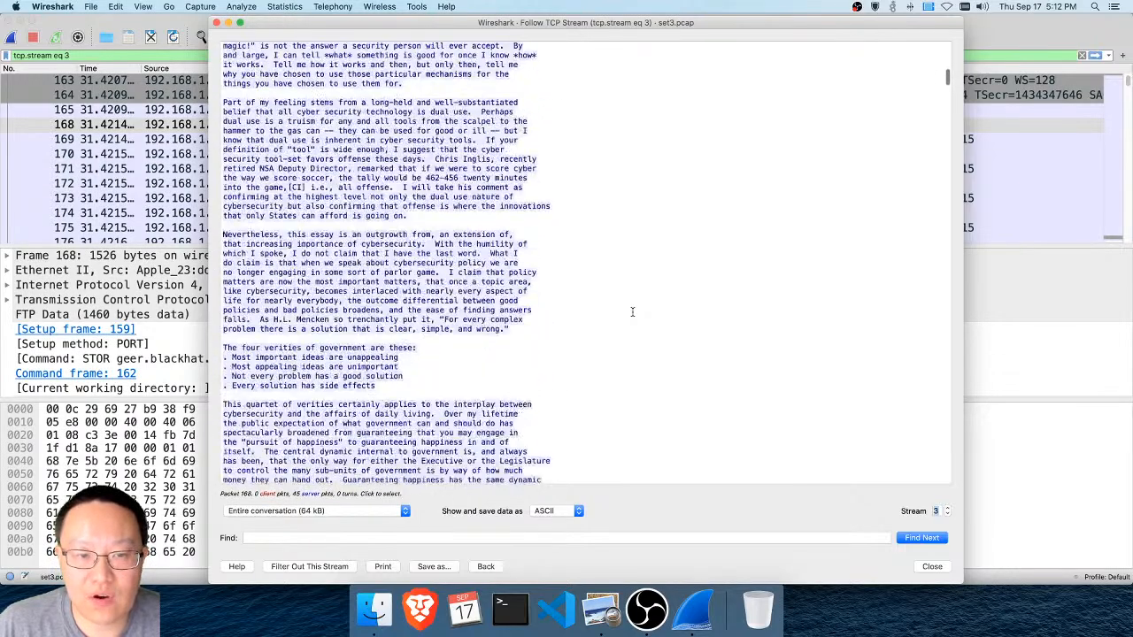
pyautogui.scroll(-15, 632, 311)
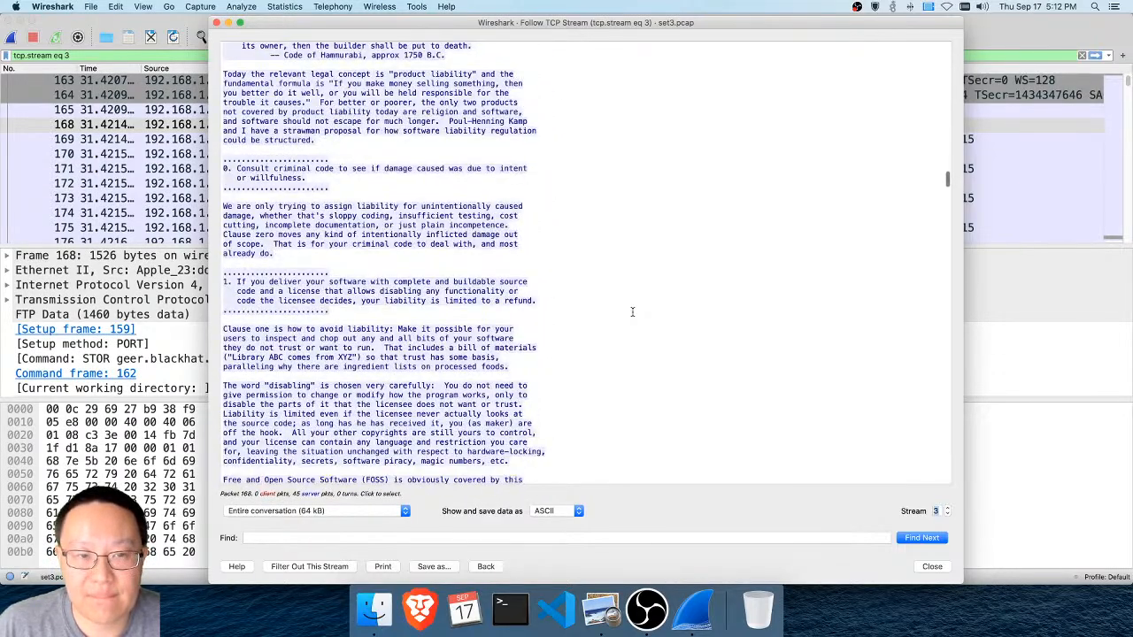
pyautogui.scroll(-20, 632, 312)
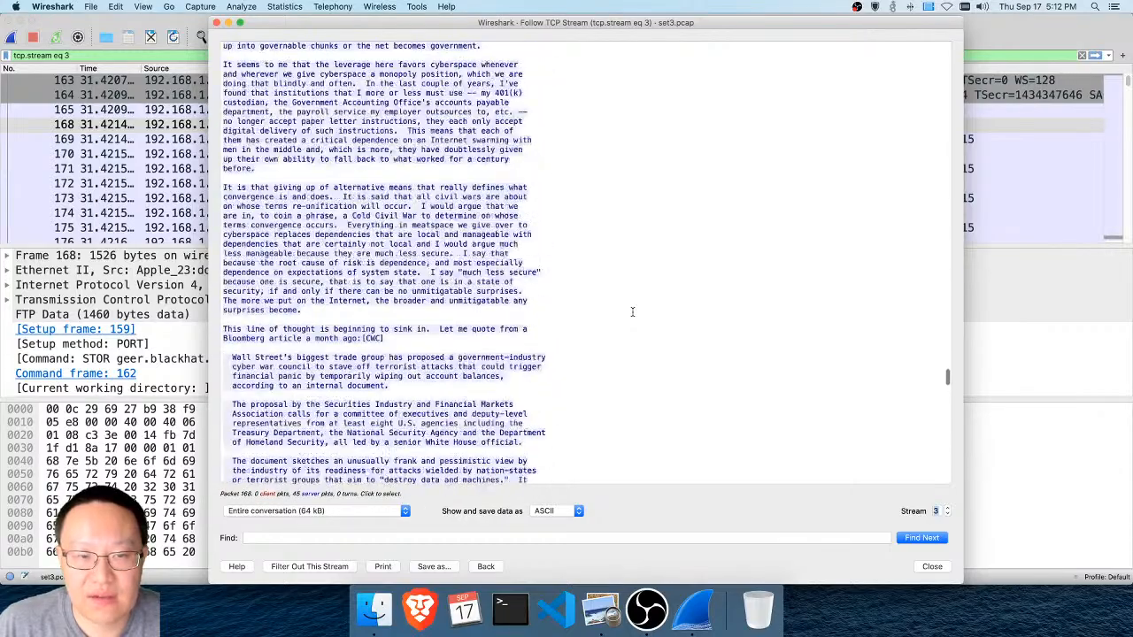
pyautogui.scroll(-10, 632, 312)
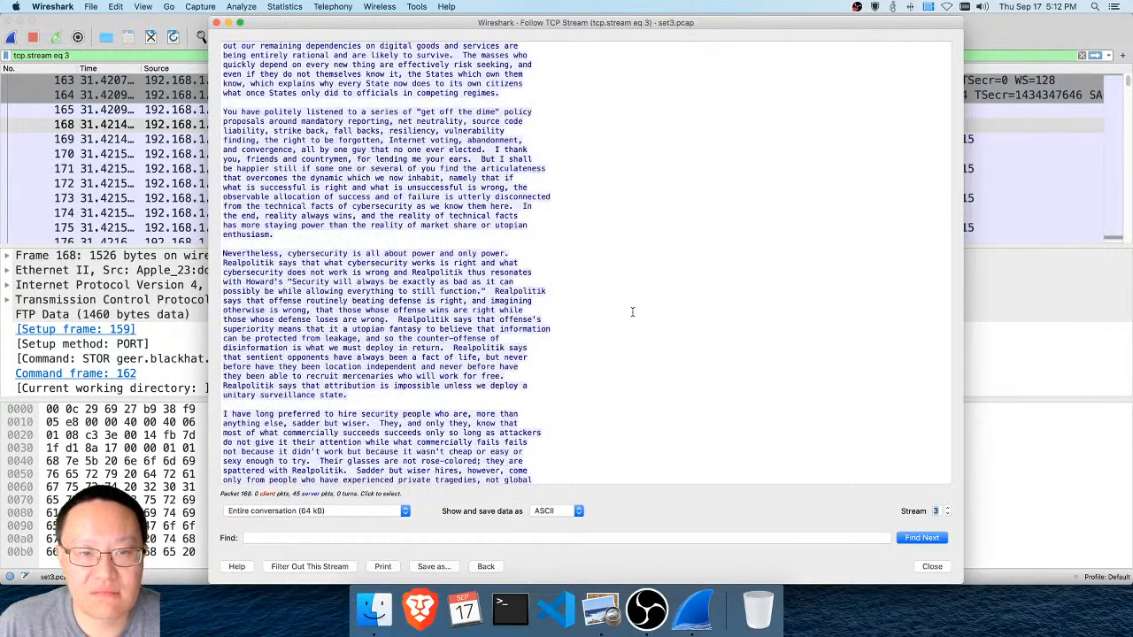
pyautogui.scroll(20, 632, 312)
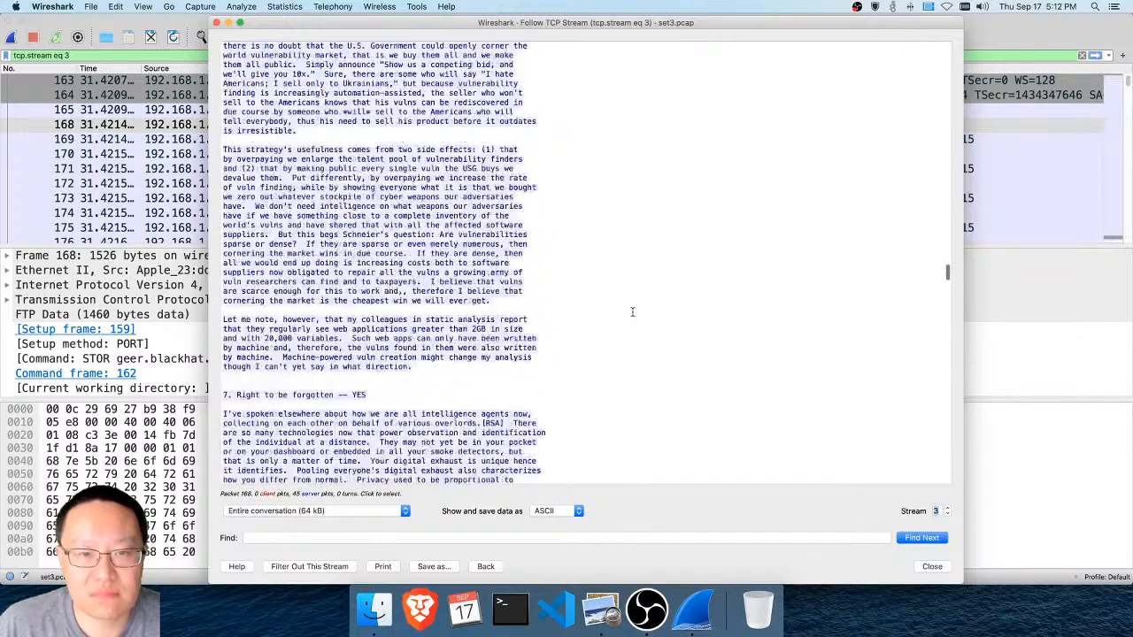
pyautogui.scroll(15, 631, 311)
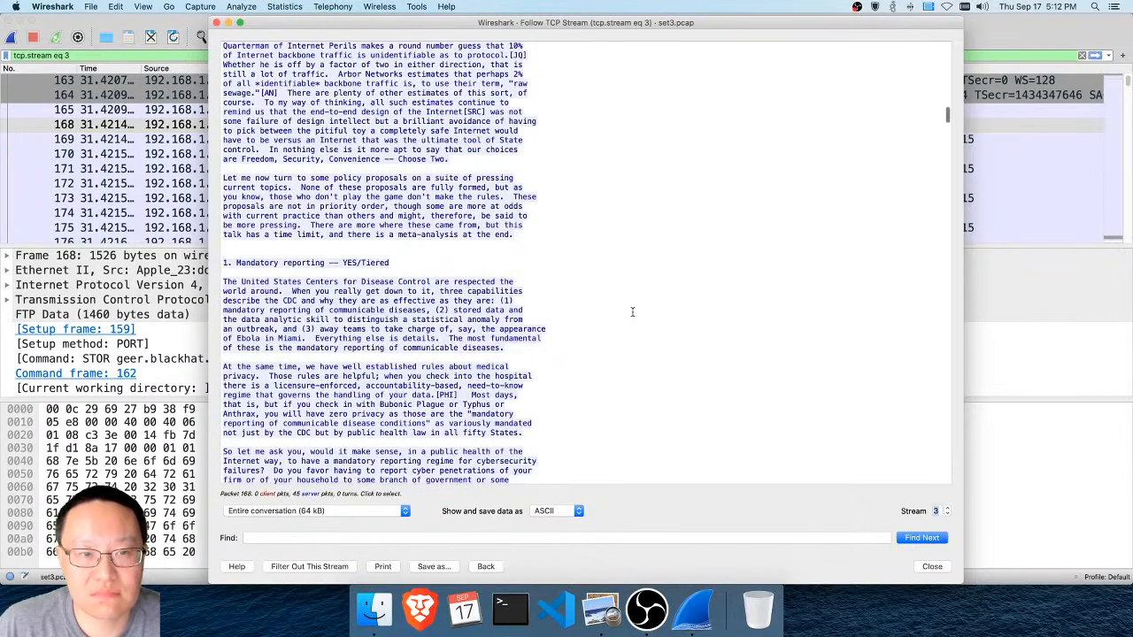
pyautogui.scroll(15, 632, 311)
pyautogui.scroll(20, 631, 311)
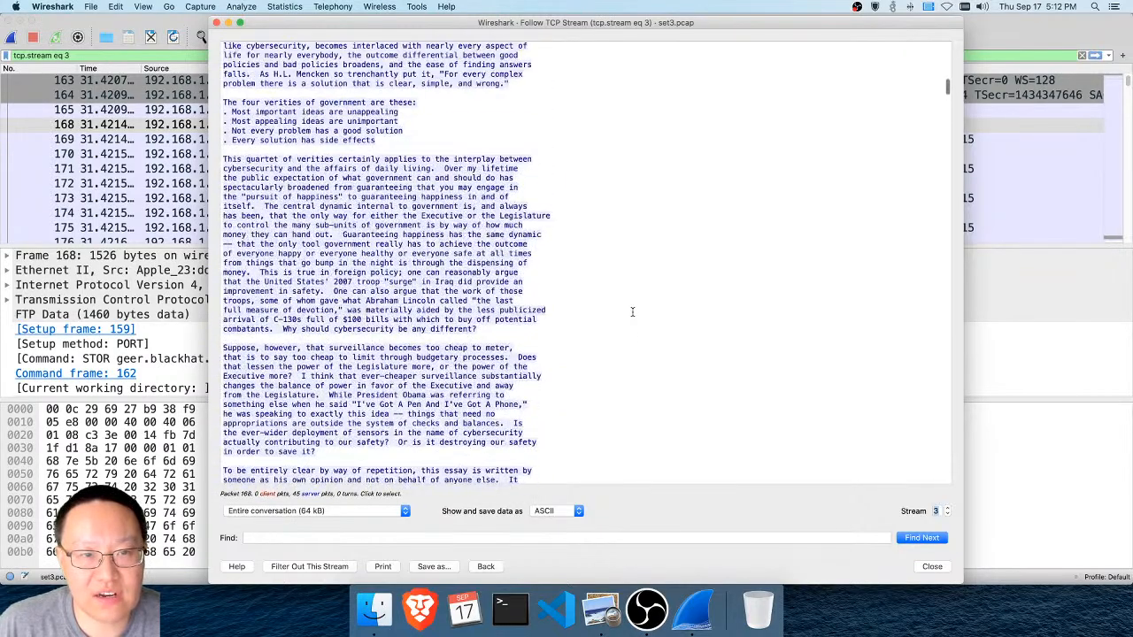
pyautogui.scroll(15, 631, 312)
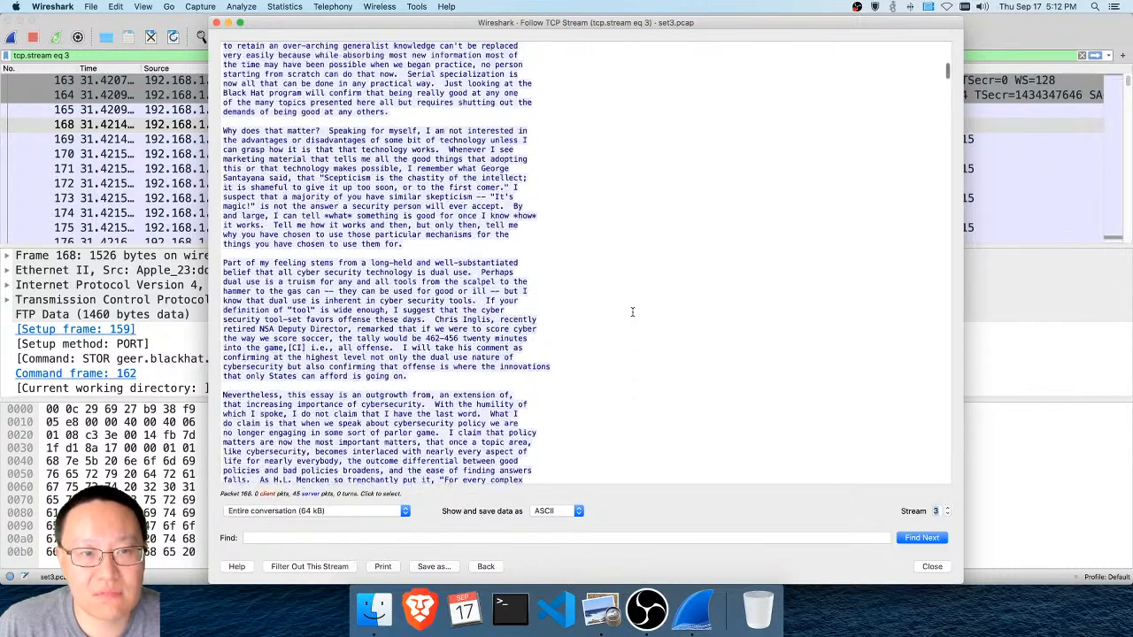
pyautogui.scroll(1, 632, 312)
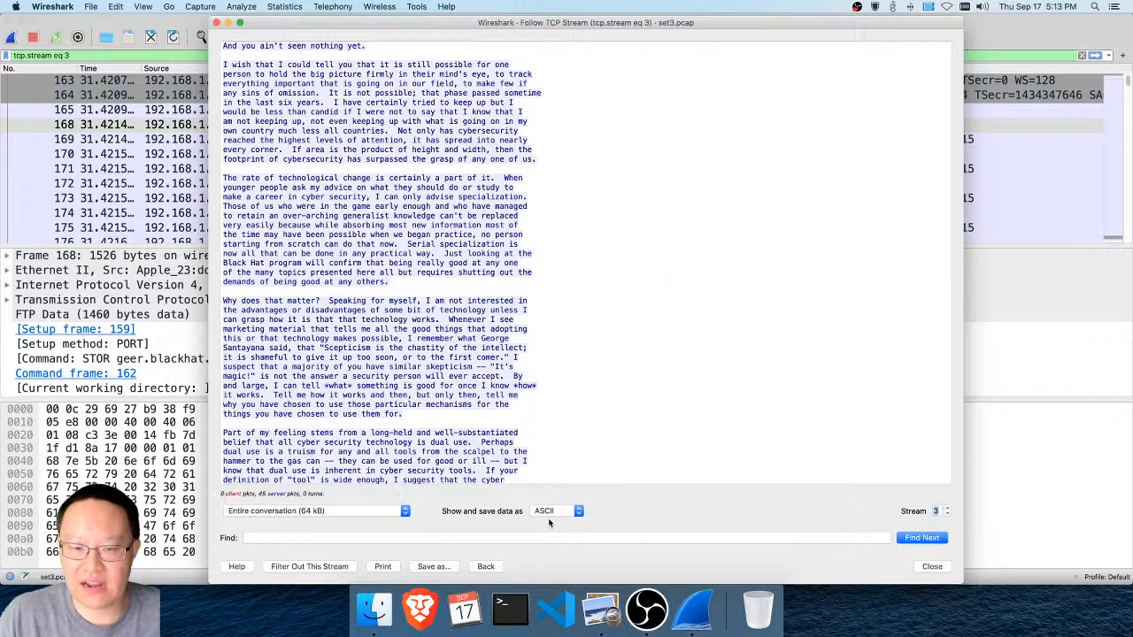
# Save the ASCII text of stream 3 to the Desktop as output3.txt
pyautogui.click(440, 567)
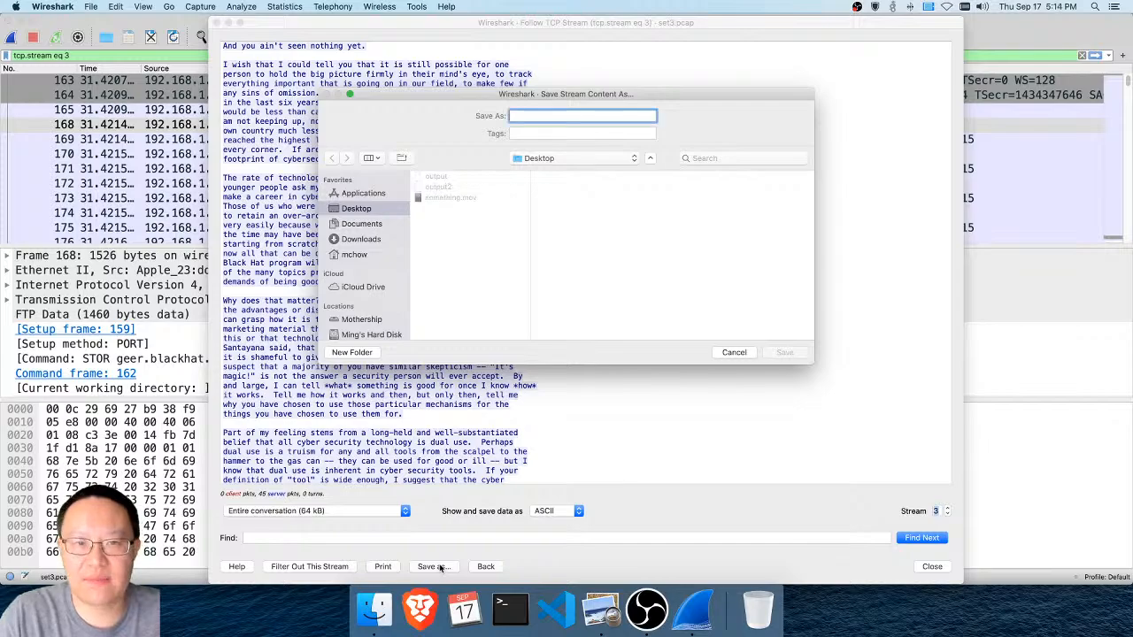
pyautogui.write('output3.')
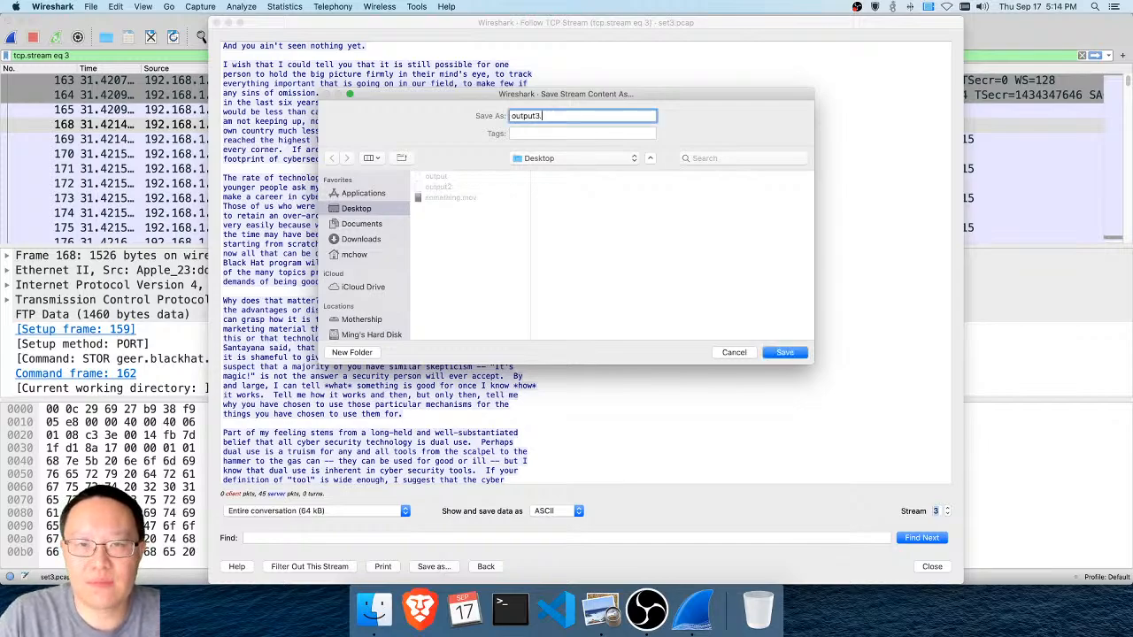
pyautogui.write('txt')
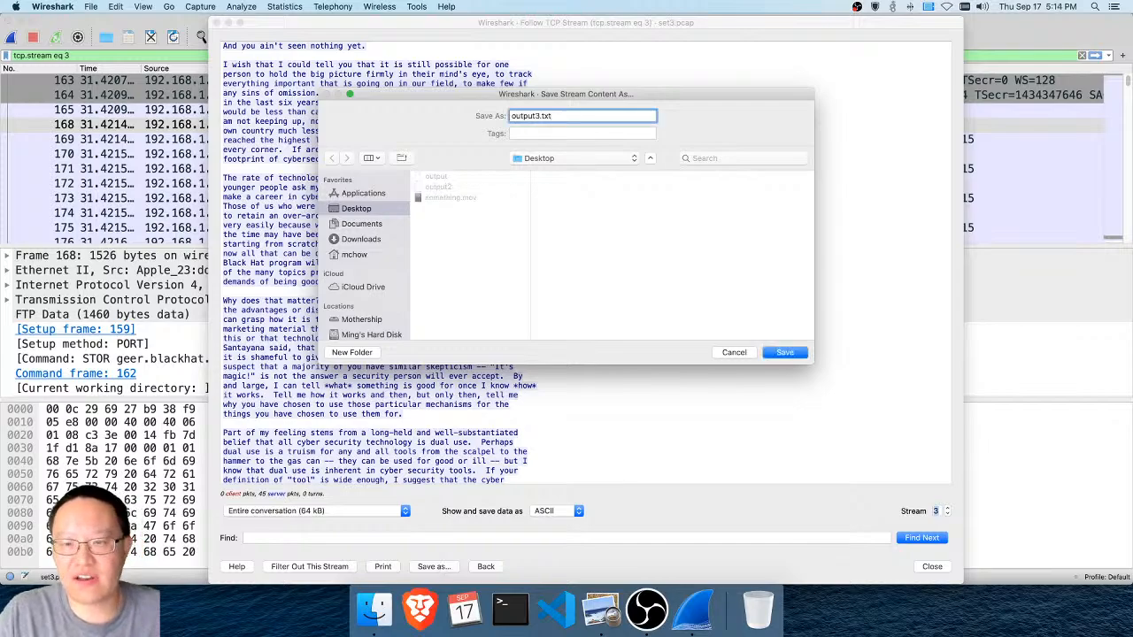
pyautogui.press('Return')
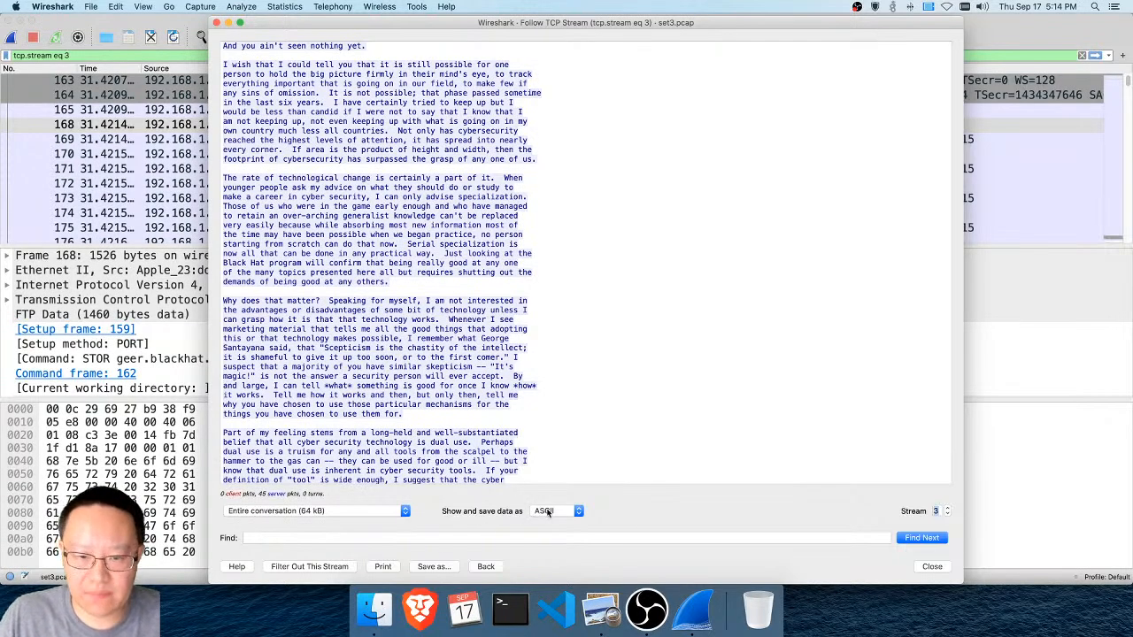
# Save the content of TCP stream 4 in Raw format to the Desktop as output4
pyautogui.click(948, 509)
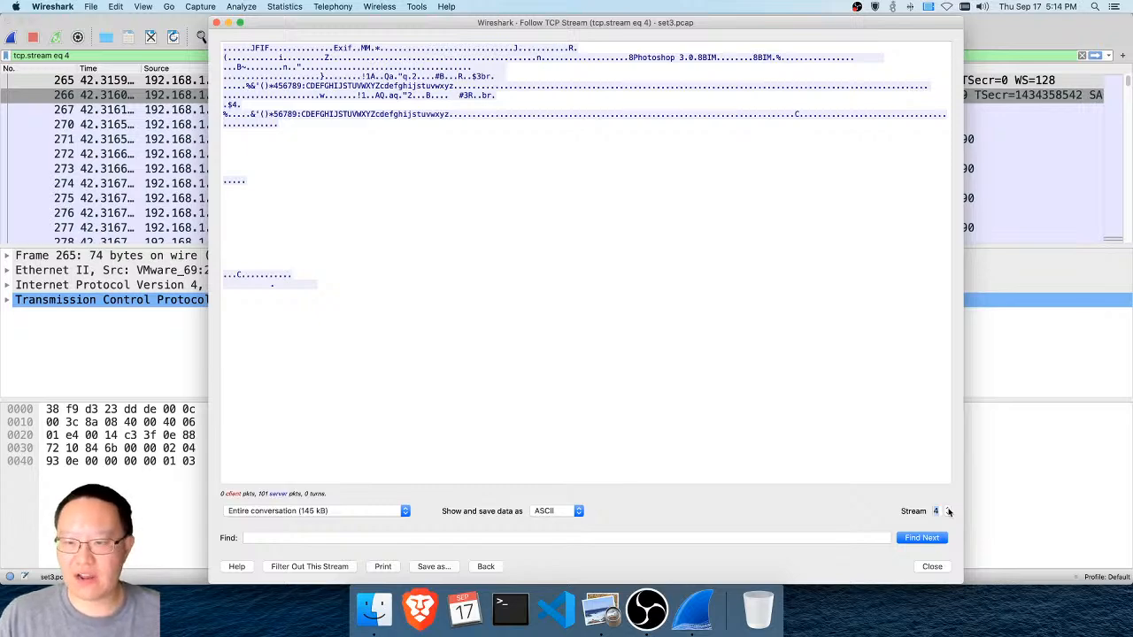
pyautogui.click(549, 510)
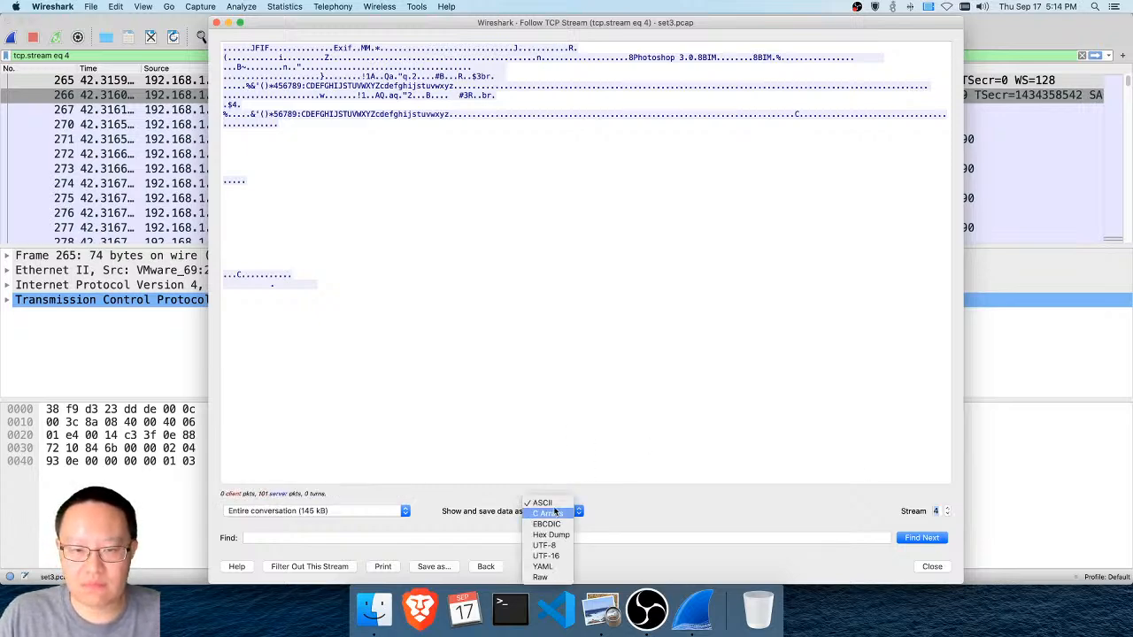
pyautogui.click(579, 331)
pyautogui.click(567, 511)
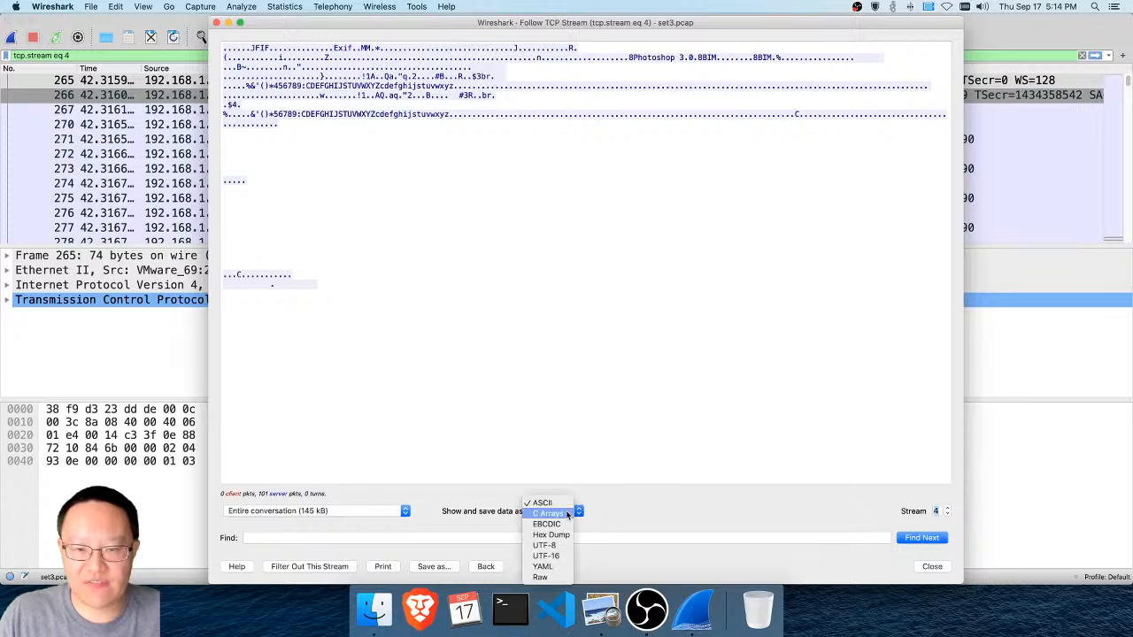
pyautogui.click(540, 577)
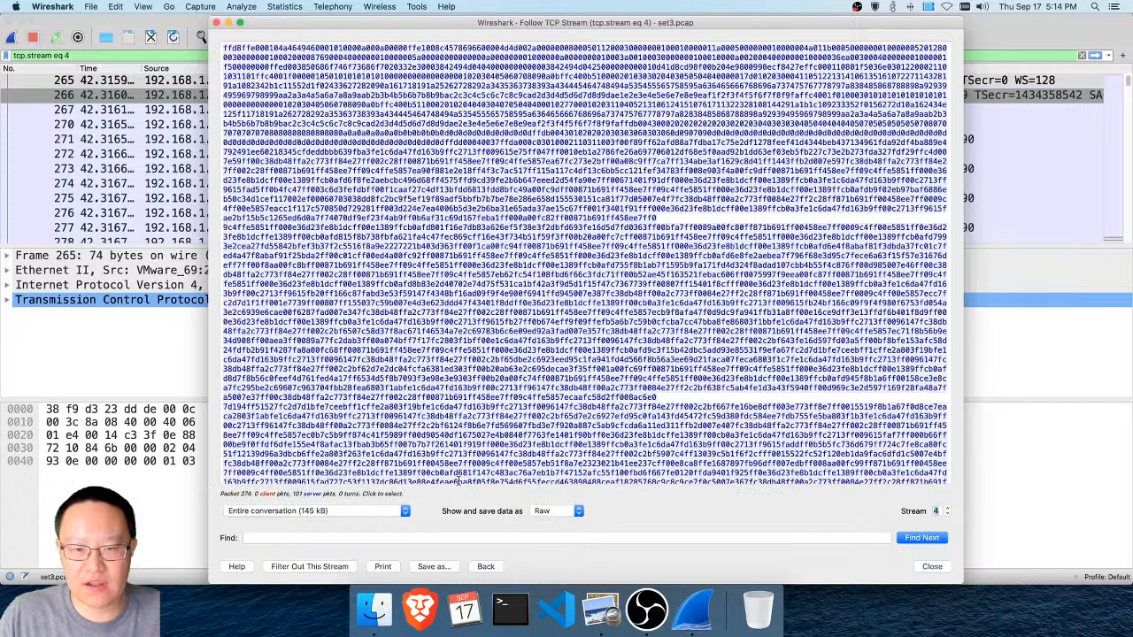
pyautogui.click(433, 567)
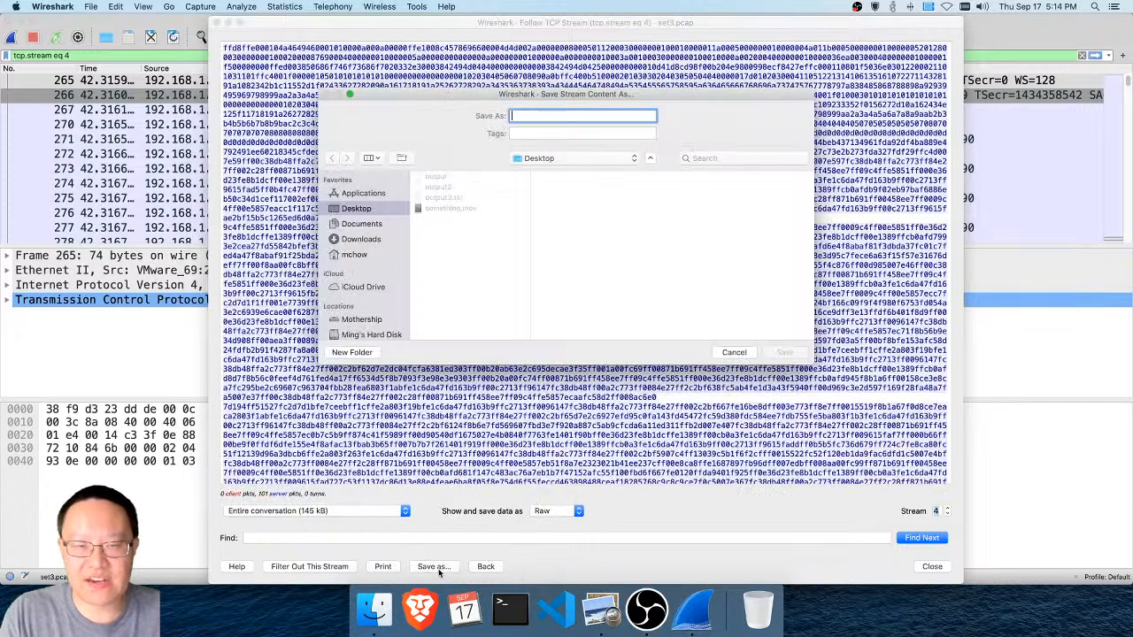
pyautogui.write('output4')
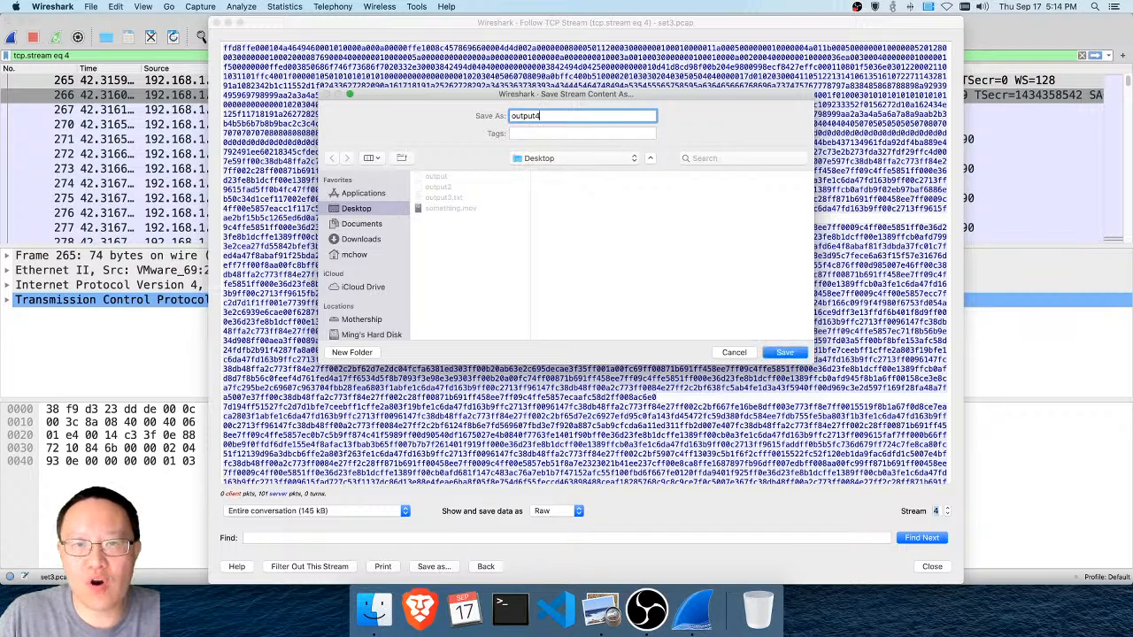
pyautogui.press('Return')
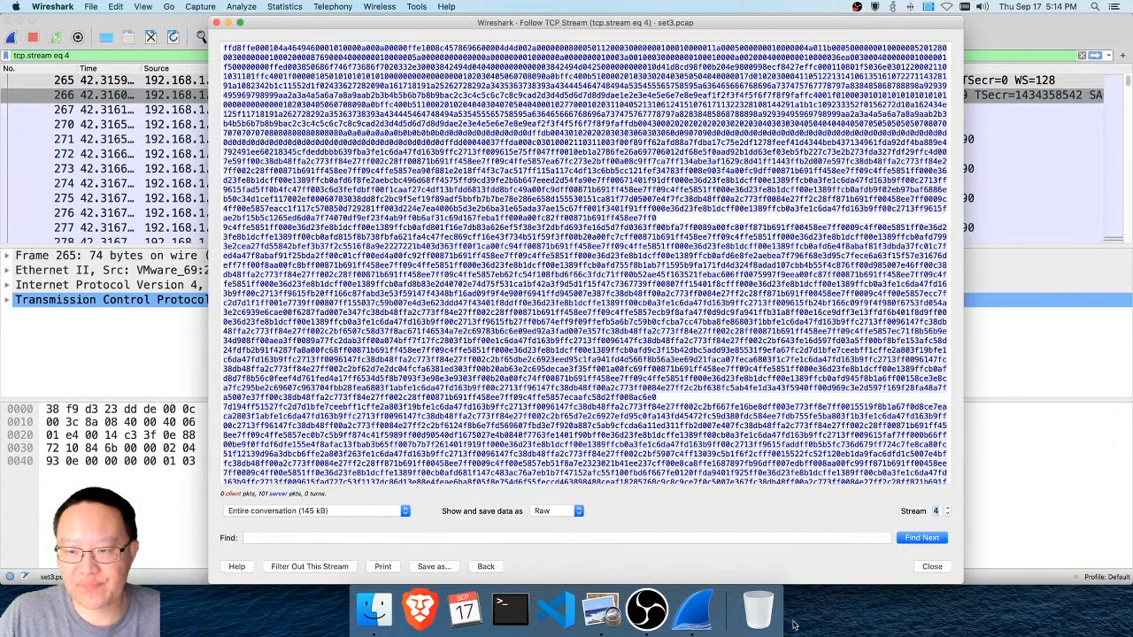
# Move on to TCP stream 5 and show its data as ASCII
pyautogui.click(947, 514)
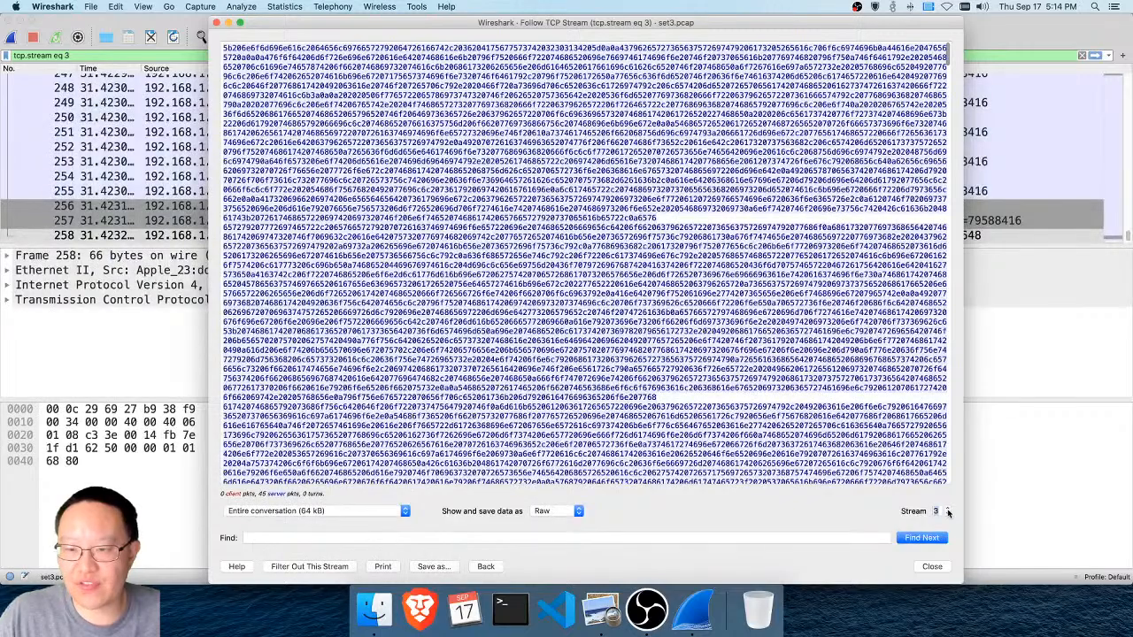
pyautogui.click(946, 507)
pyautogui.click(947, 507)
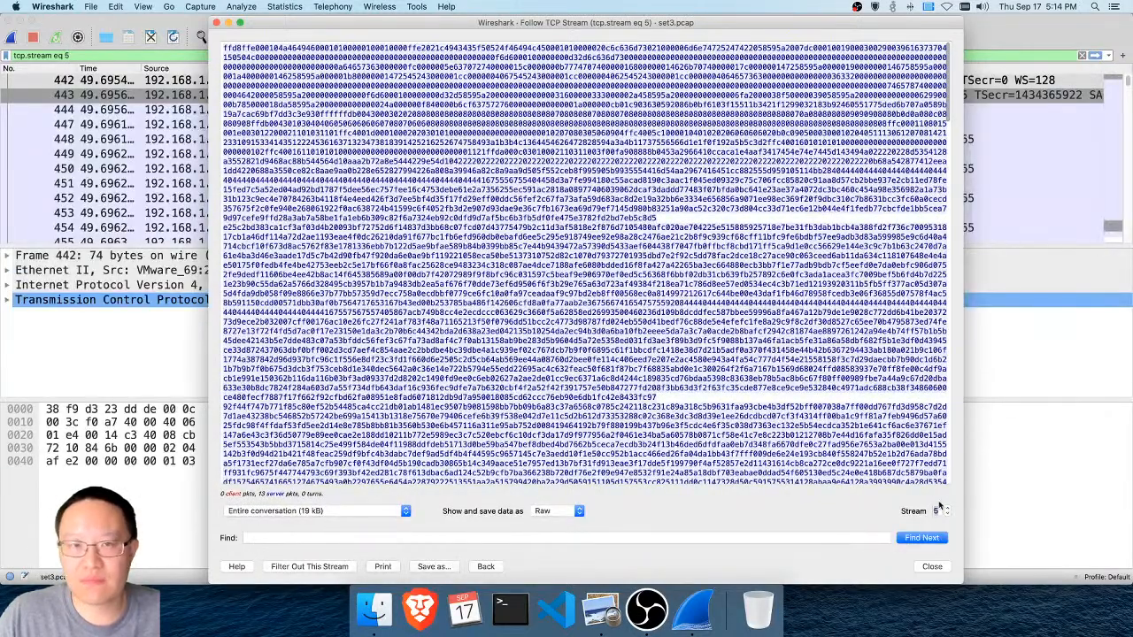
pyautogui.click(555, 511)
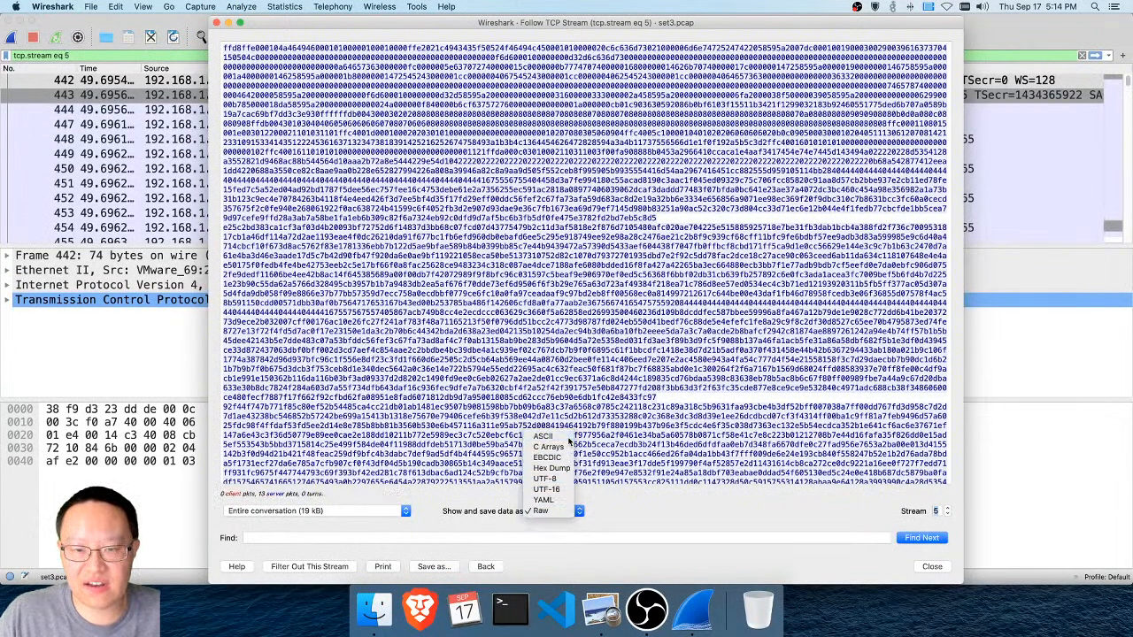
pyautogui.click(545, 438)
pyautogui.click(947, 507)
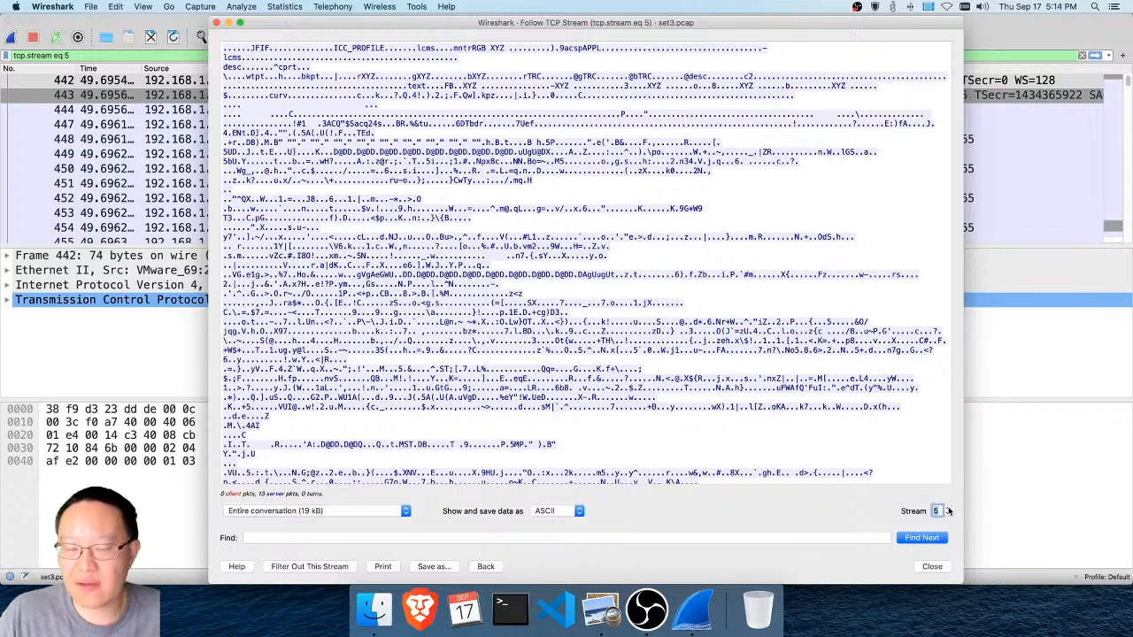
# Save the content of stream 5 in Raw format to the Desktop as output5 and close the stream window
pyautogui.click(566, 511)
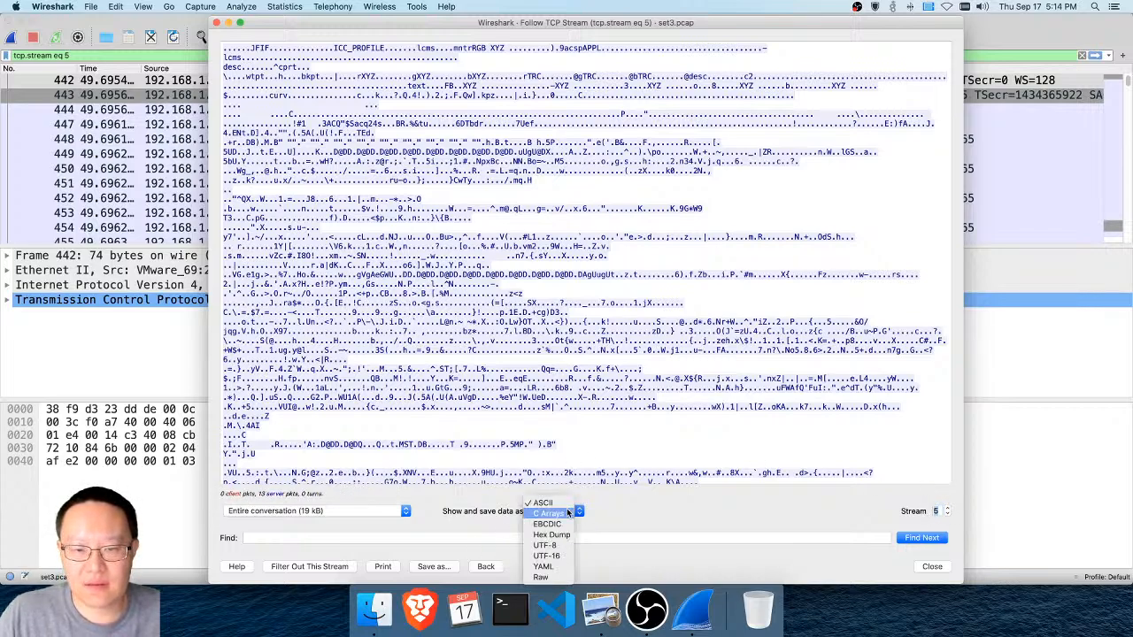
pyautogui.click(545, 577)
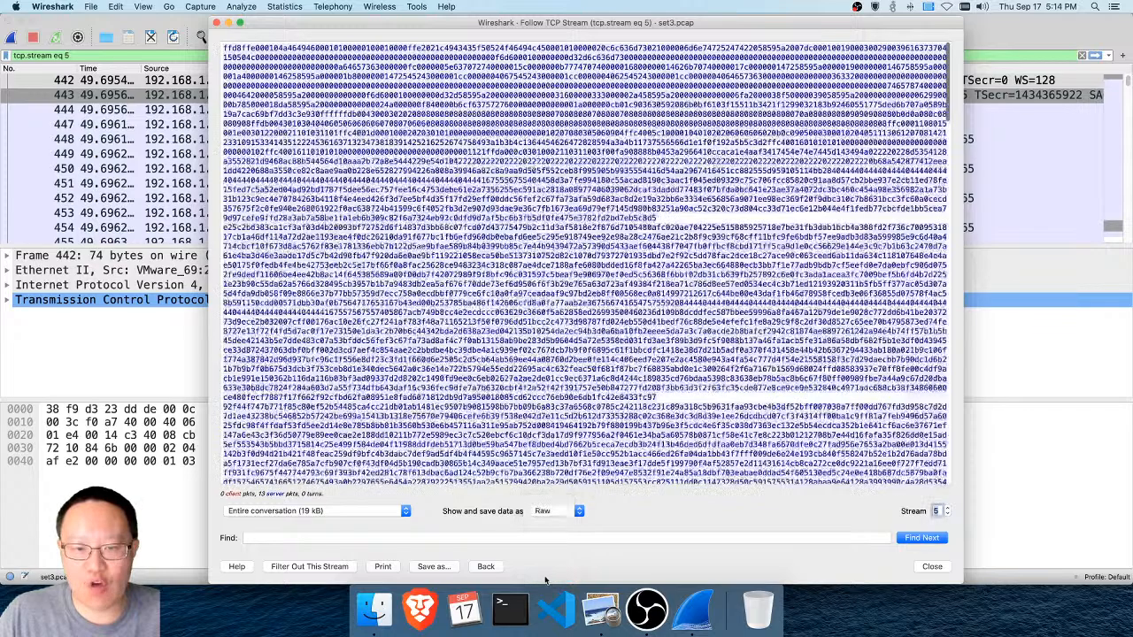
pyautogui.click(434, 567)
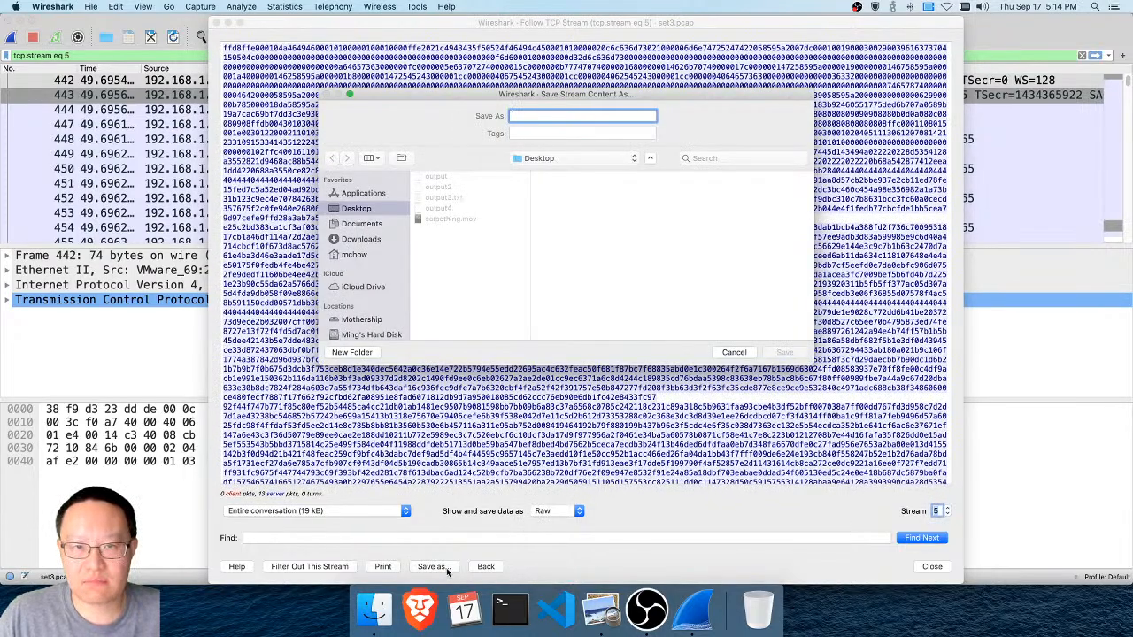
pyautogui.write('output5')
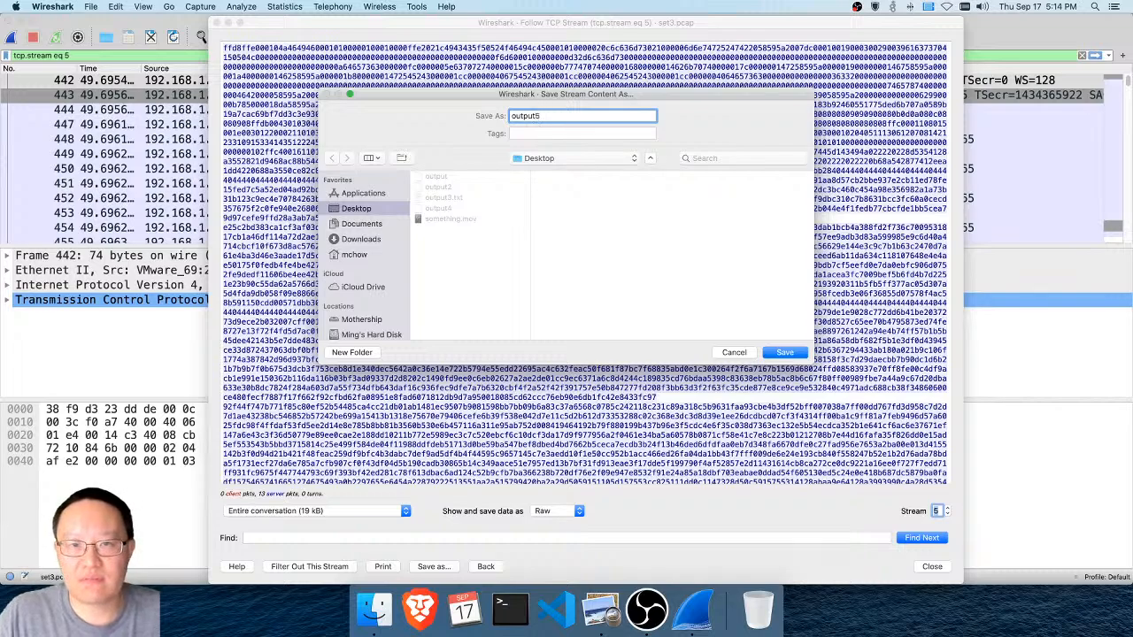
pyautogui.press('Return')
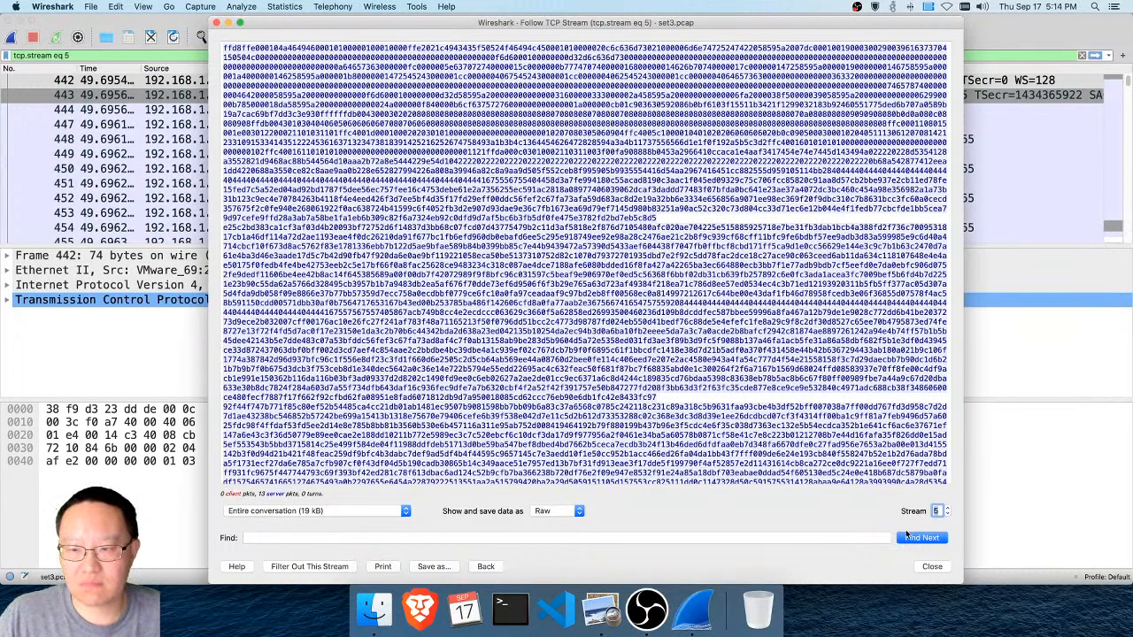
pyautogui.click(938, 568)
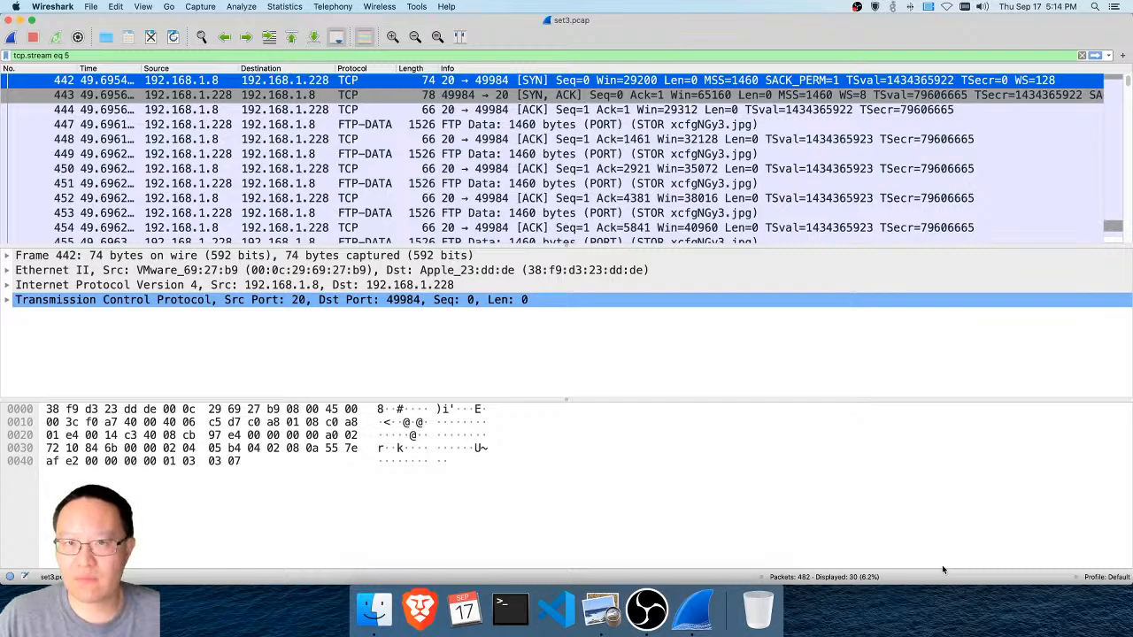
# Minimize the capture window, switch to Terminal, and list the contents of ~/Desktop
pyautogui.click(21, 19)
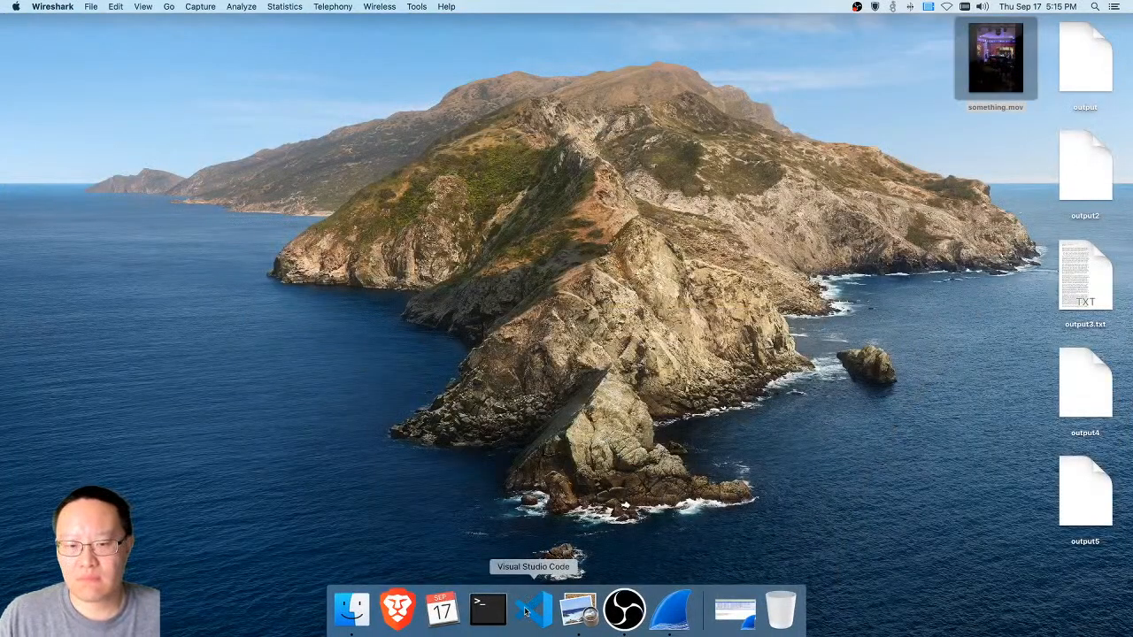
pyautogui.click(487, 609)
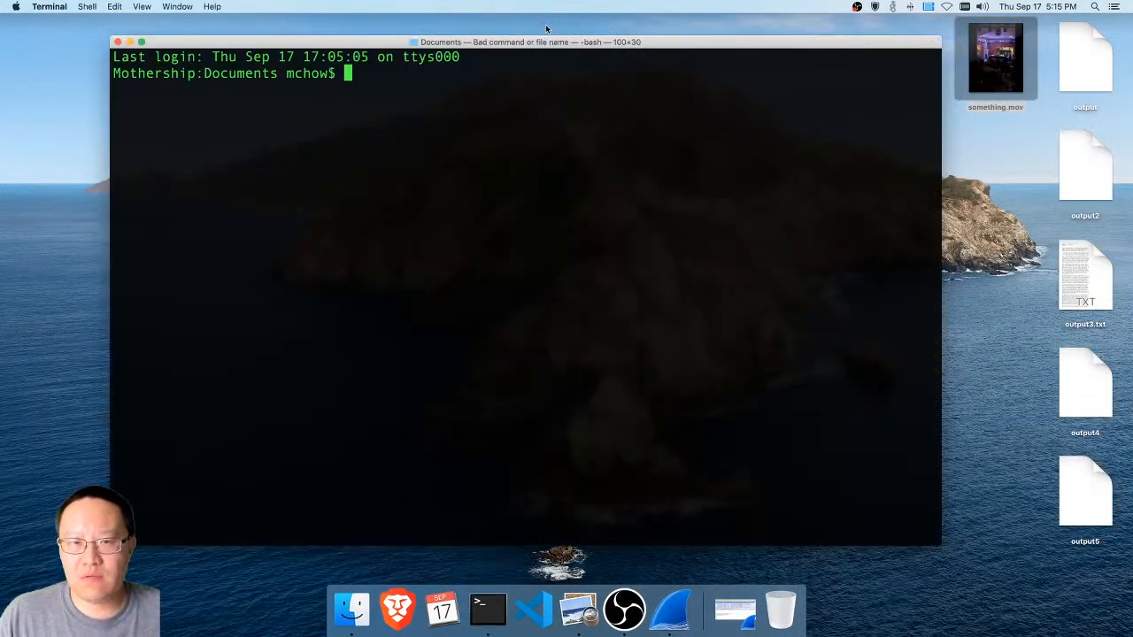
pyautogui.write('cd ~/Desktop')
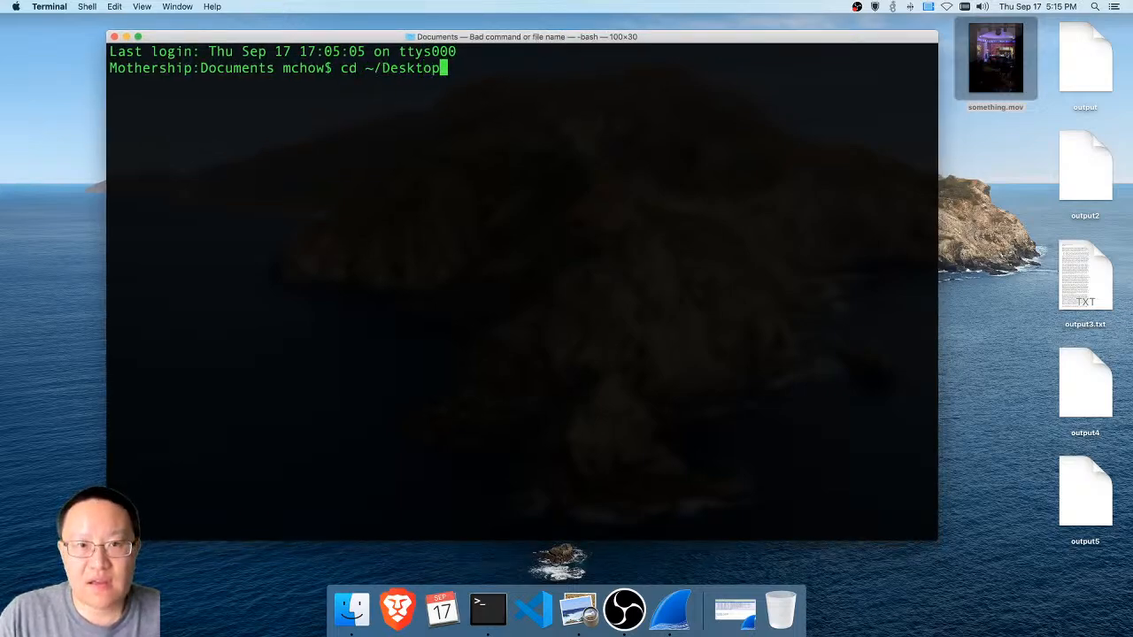
pyautogui.press('Return')
pyautogui.write('ls')
pyautogui.press('Return')
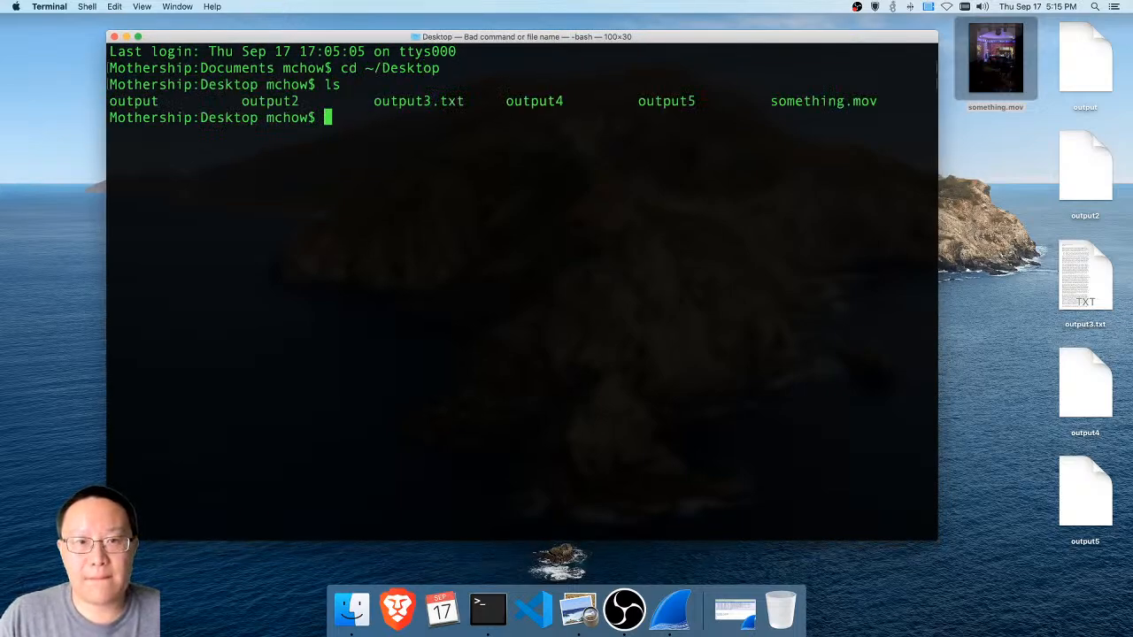
# Check the file type of output with the file command
pyautogui.write('ile output')
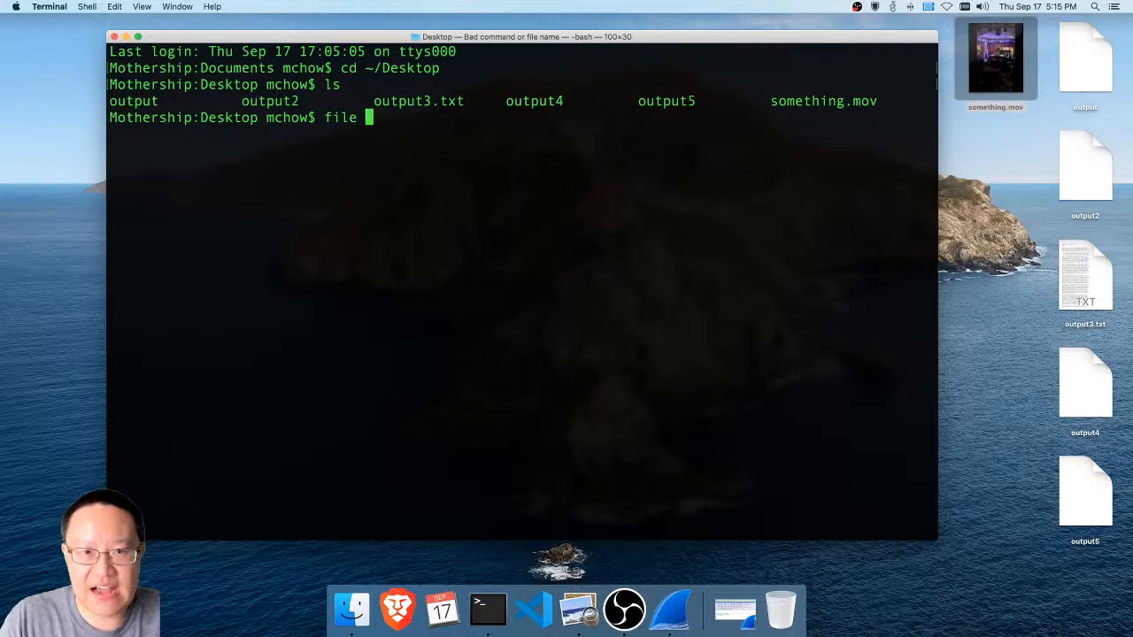
pyautogui.press('BackSpace')
pyautogui.press('BackSpace')
pyautogui.write('utpu')
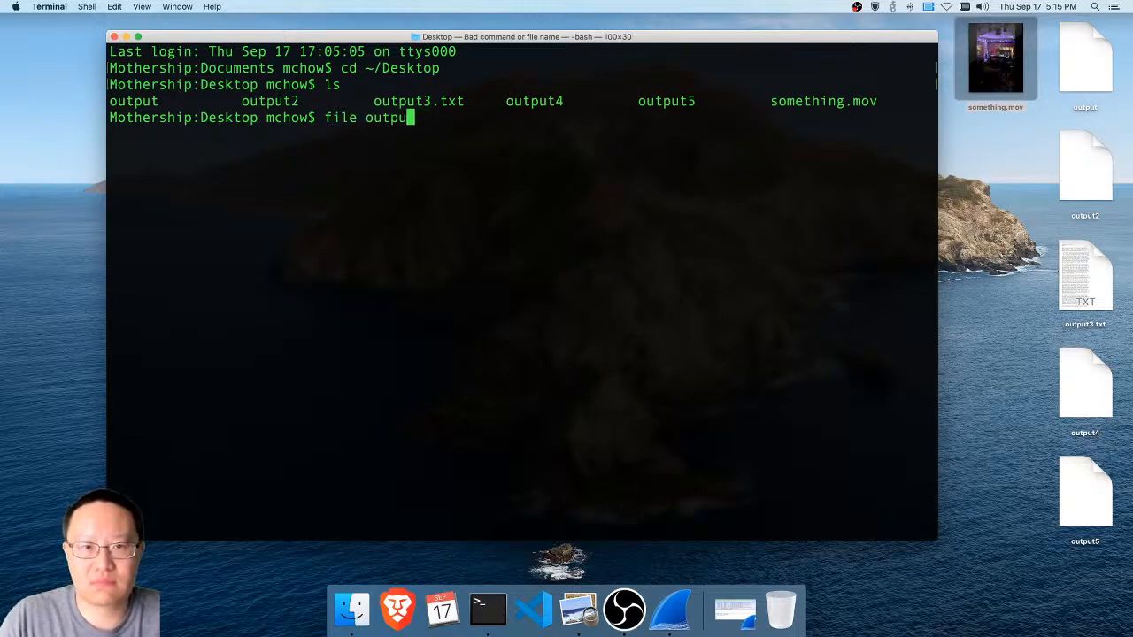
pyautogui.press('Return')
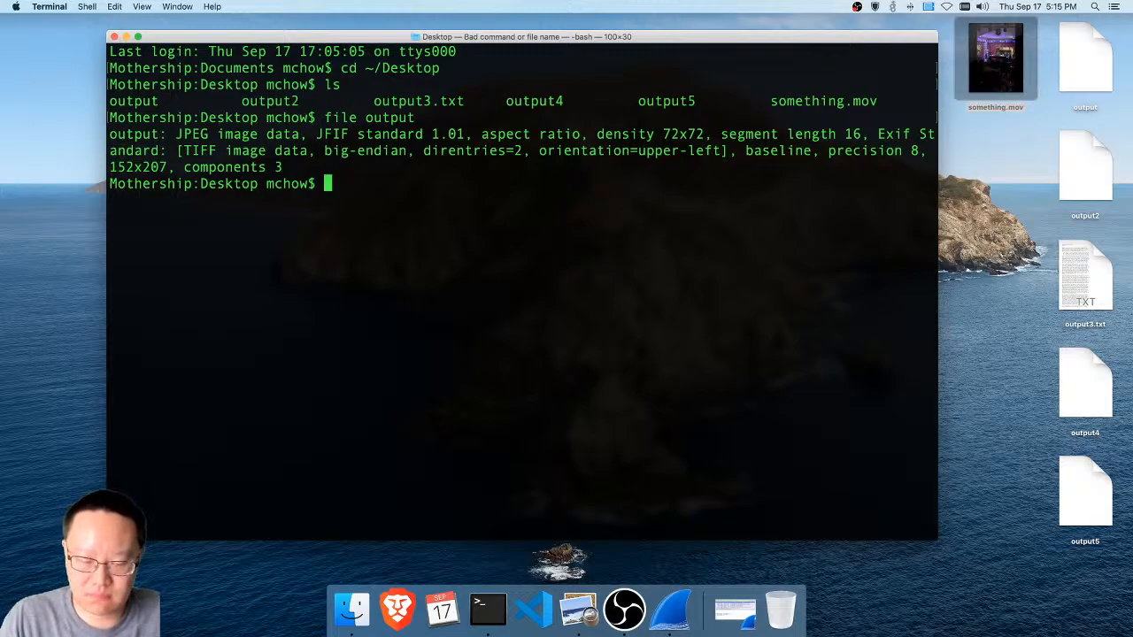
# Rename output to output.jpg with the mv command
pyautogui.write('mv ')
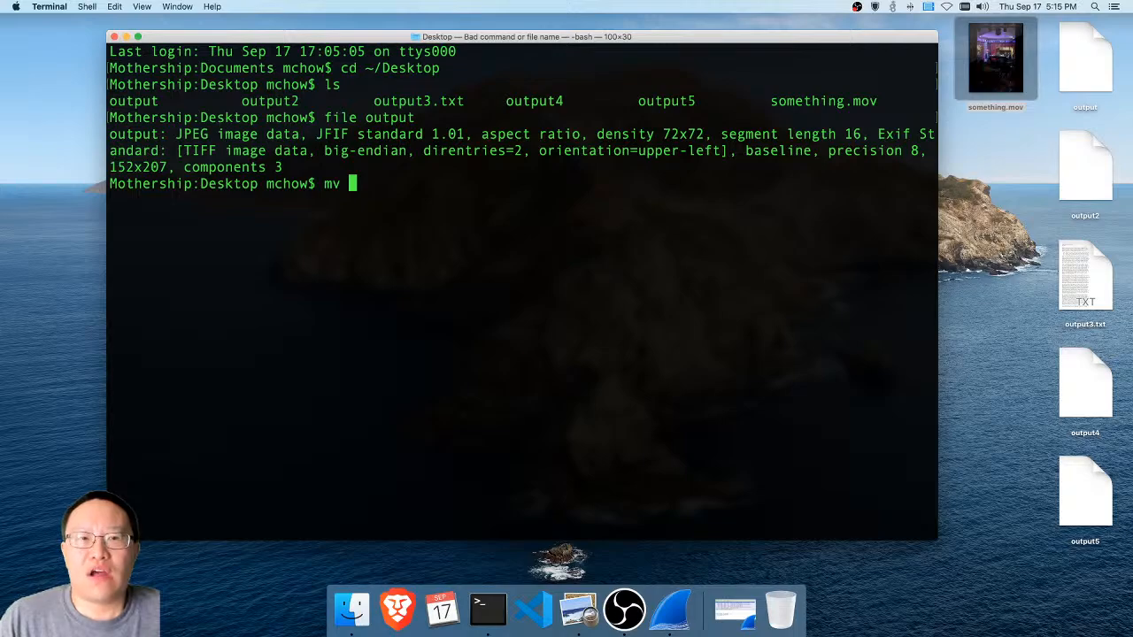
pyautogui.write('o')
pyautogui.write('utput ')
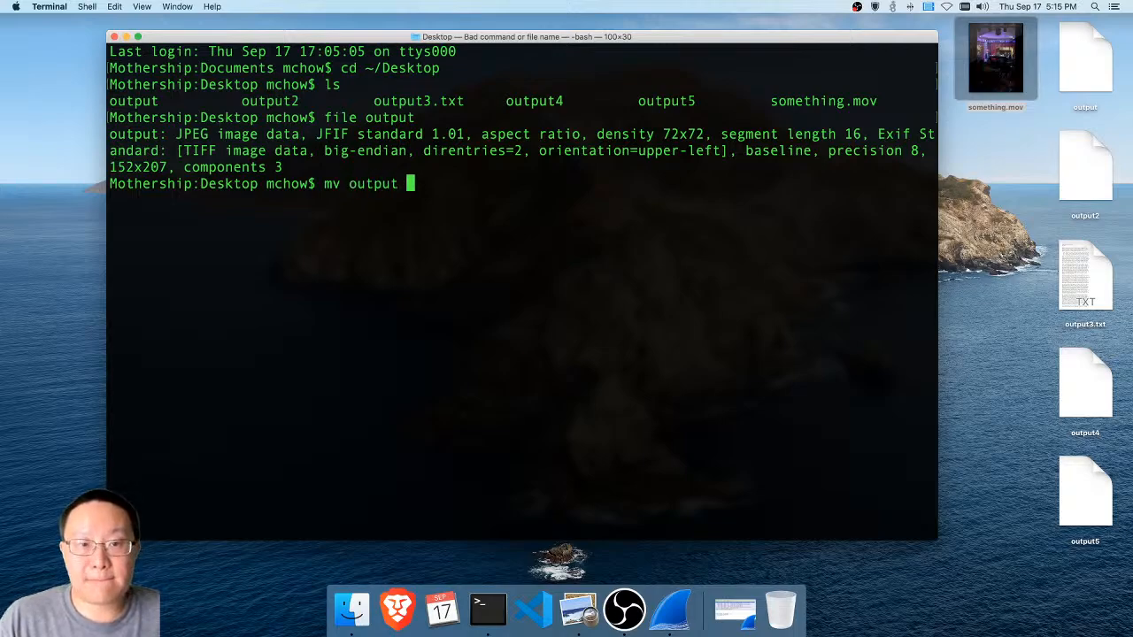
pyautogui.write('output.jpg')
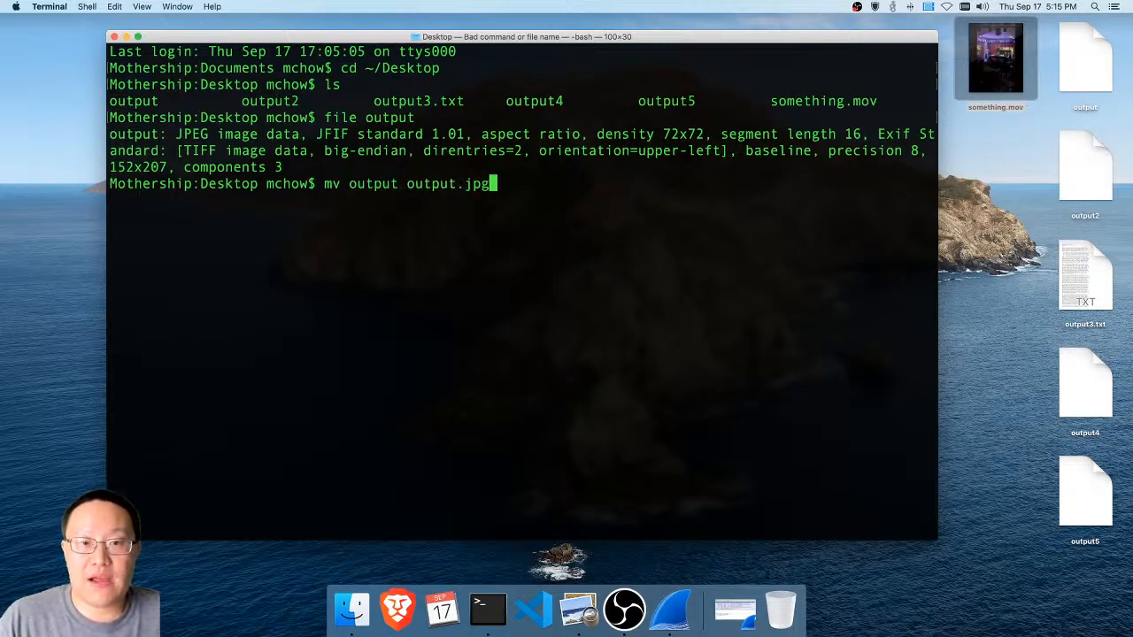
pyautogui.press('Return')
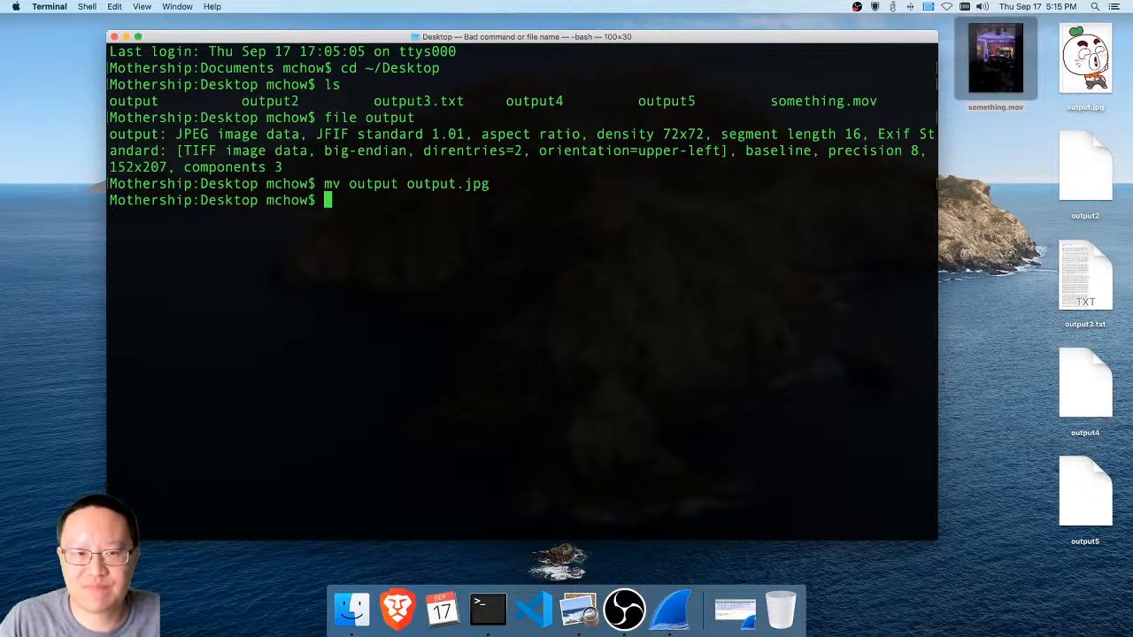
# Check the file type of output2 with the file command
pyautogui.write('file ')
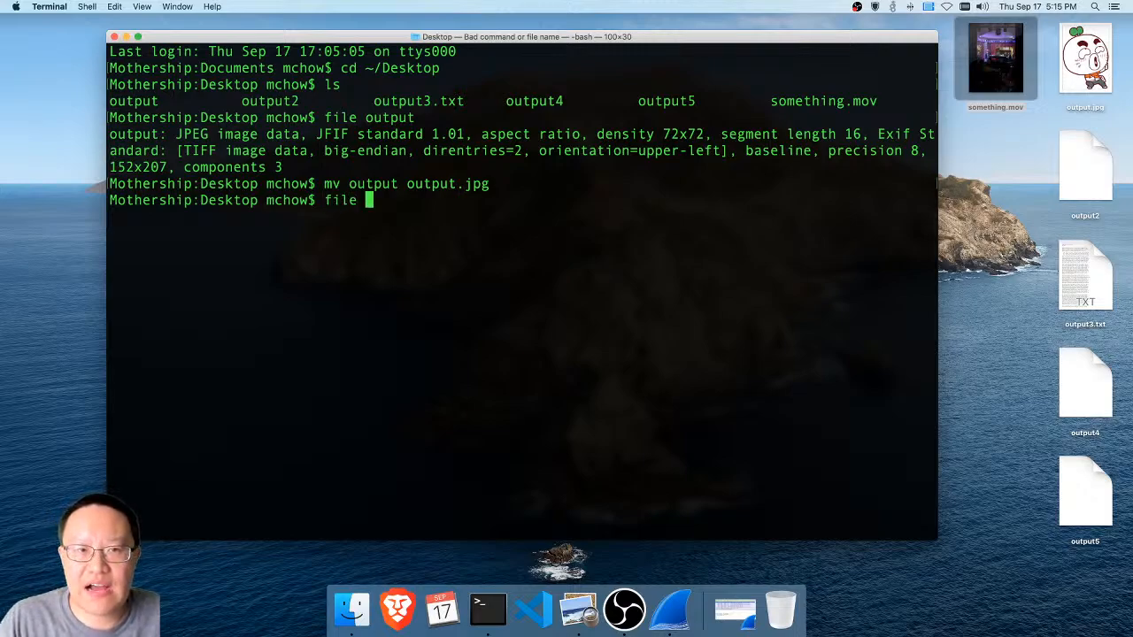
pyautogui.write('output2')
pyautogui.press('Return')
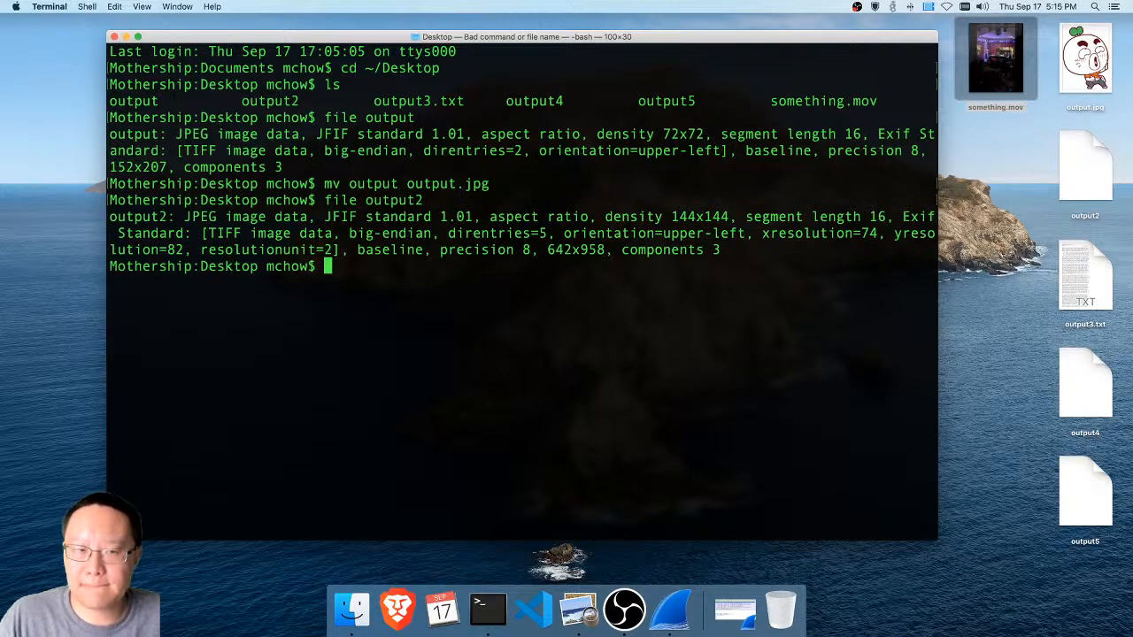
# Rename output2 to output2.jpg with the mv command
pyautogui.write('mv out')
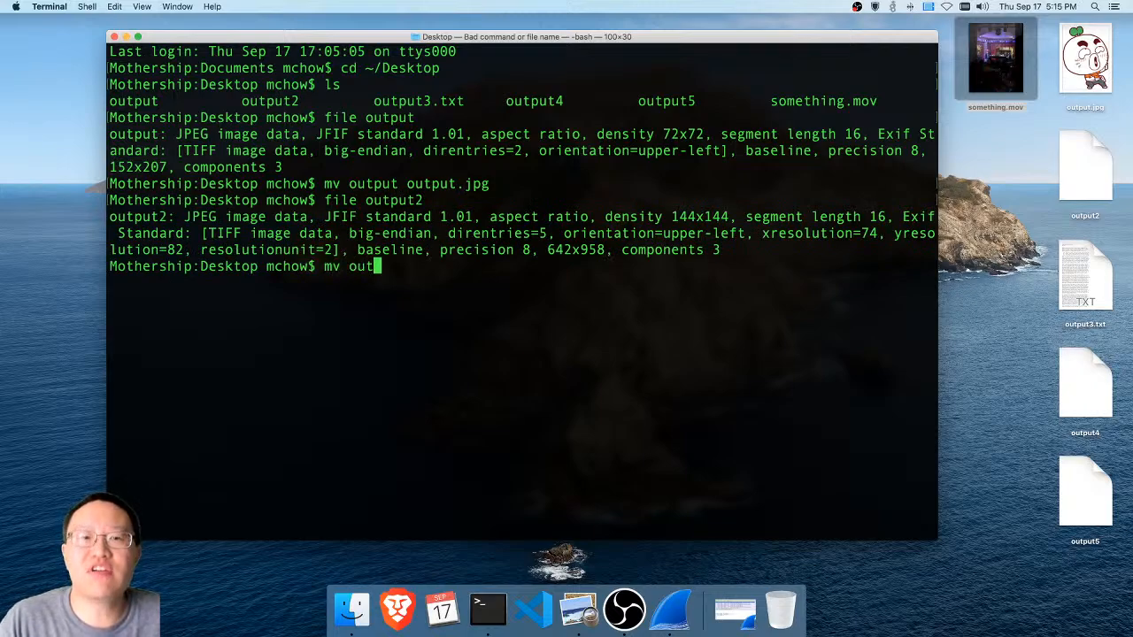
pyautogui.write('put2 ')
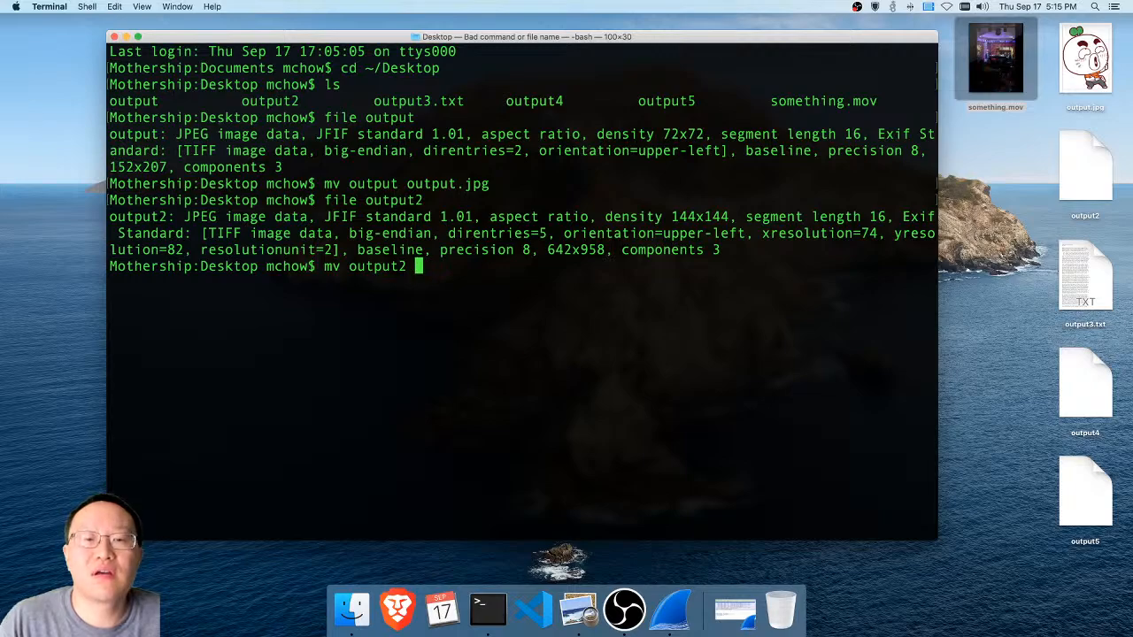
pyautogui.write('output2.jpg')
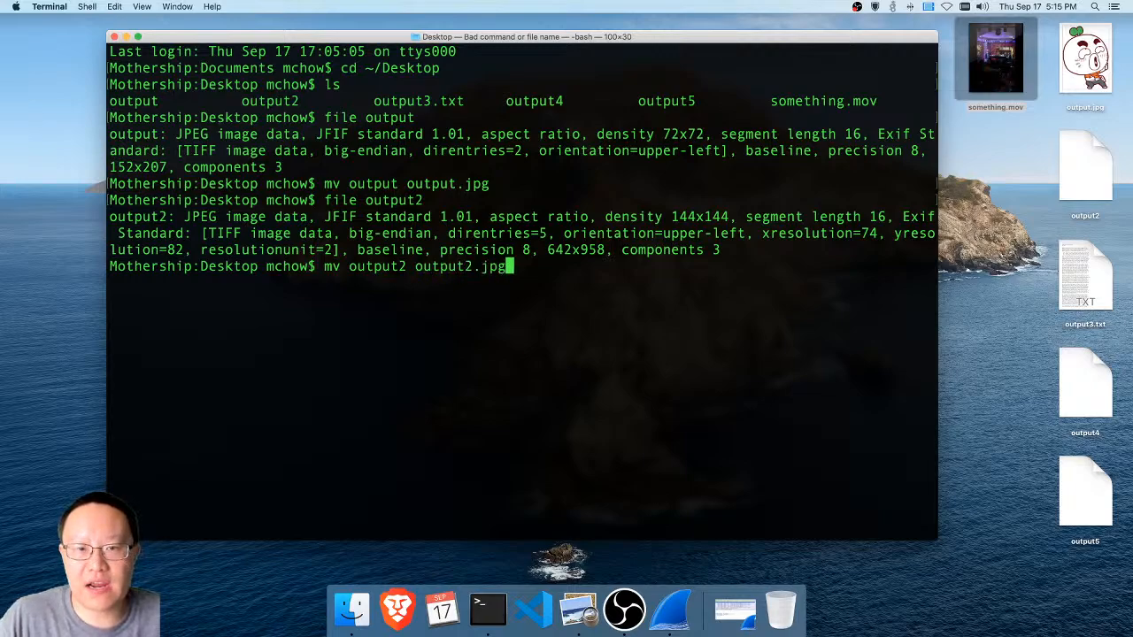
pyautogui.press('Return')
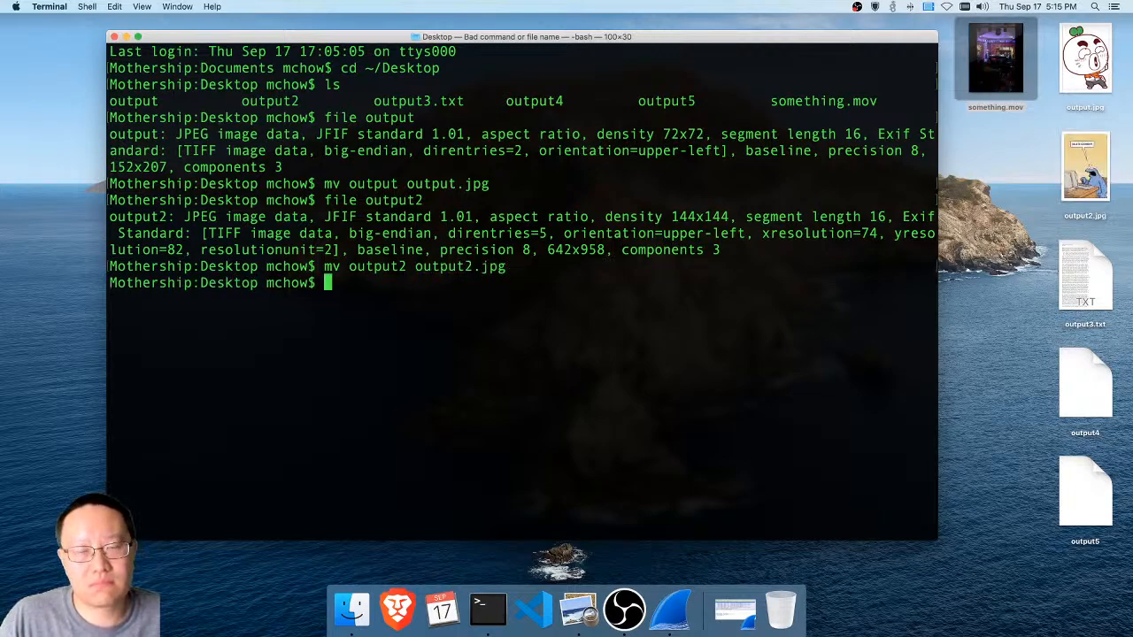
# Check the file type of output3.txt with the file command
pyautogui.write('fil')
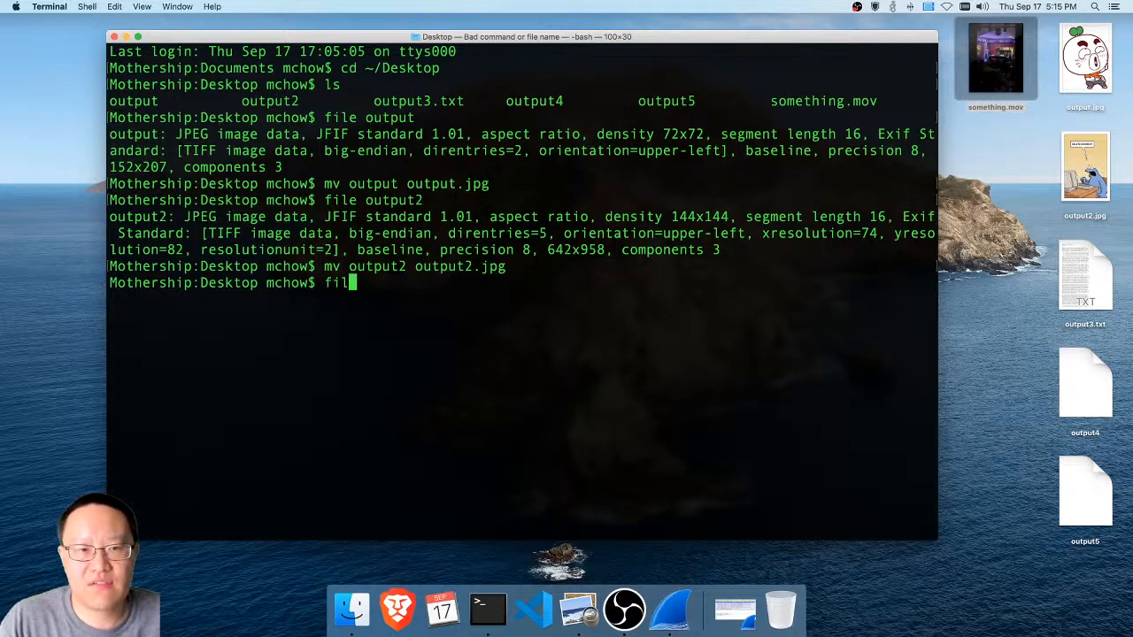
pyautogui.write('e output3')
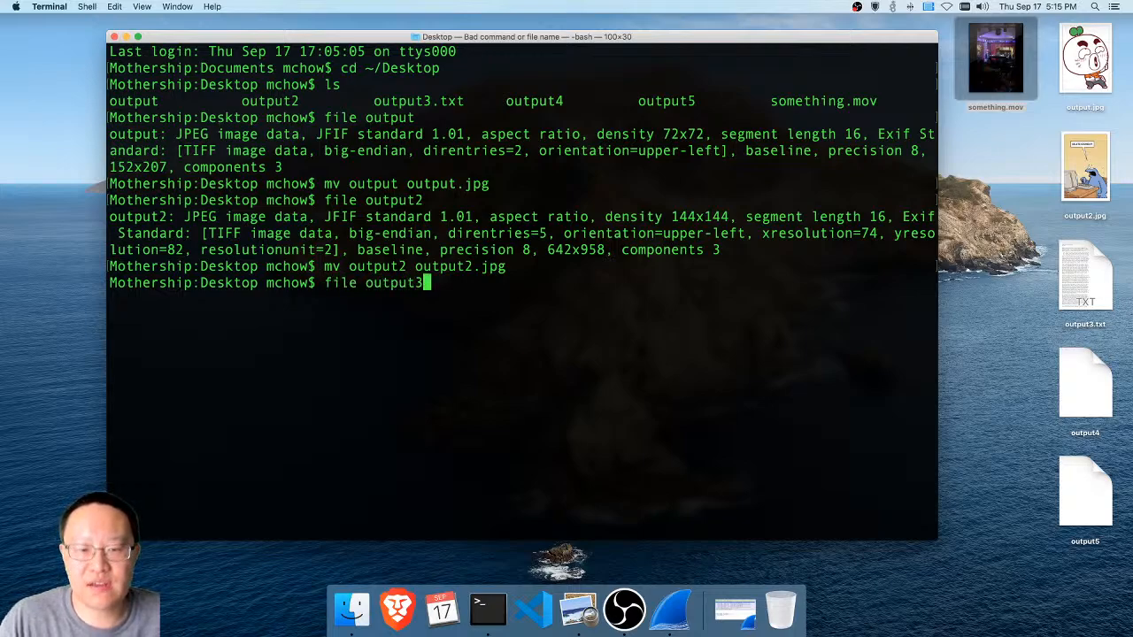
pyautogui.write('.txt')
pyautogui.press('Return')
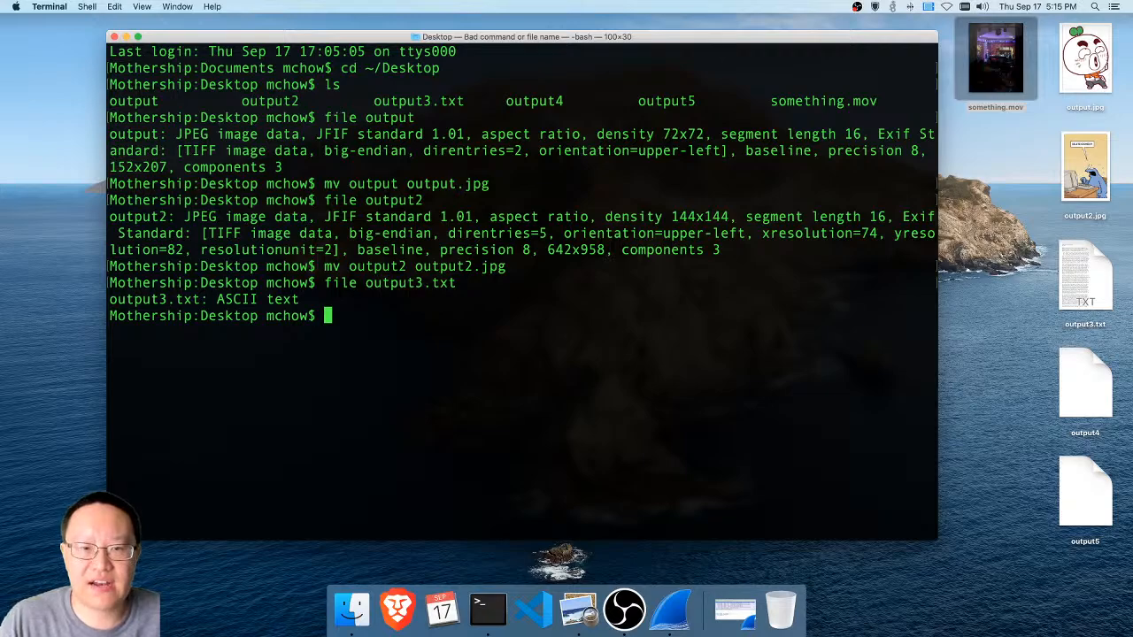
# Page through the contents of output3.txt with the more command, and quit the pager
pyautogui.write('more output3')
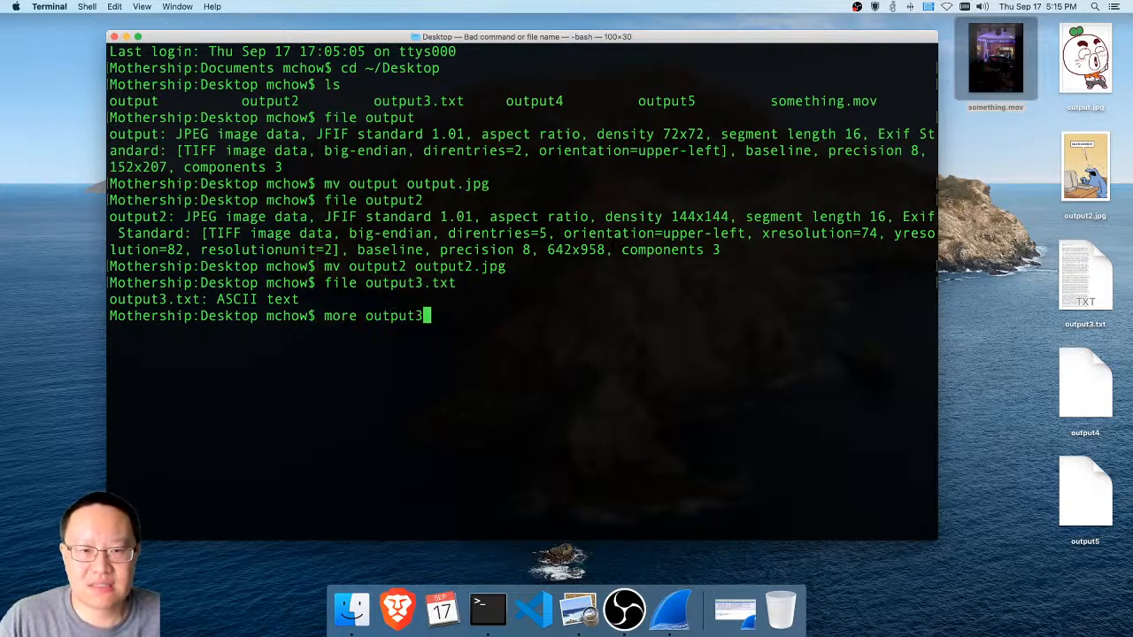
pyautogui.write('.txt')
pyautogui.press('Return')
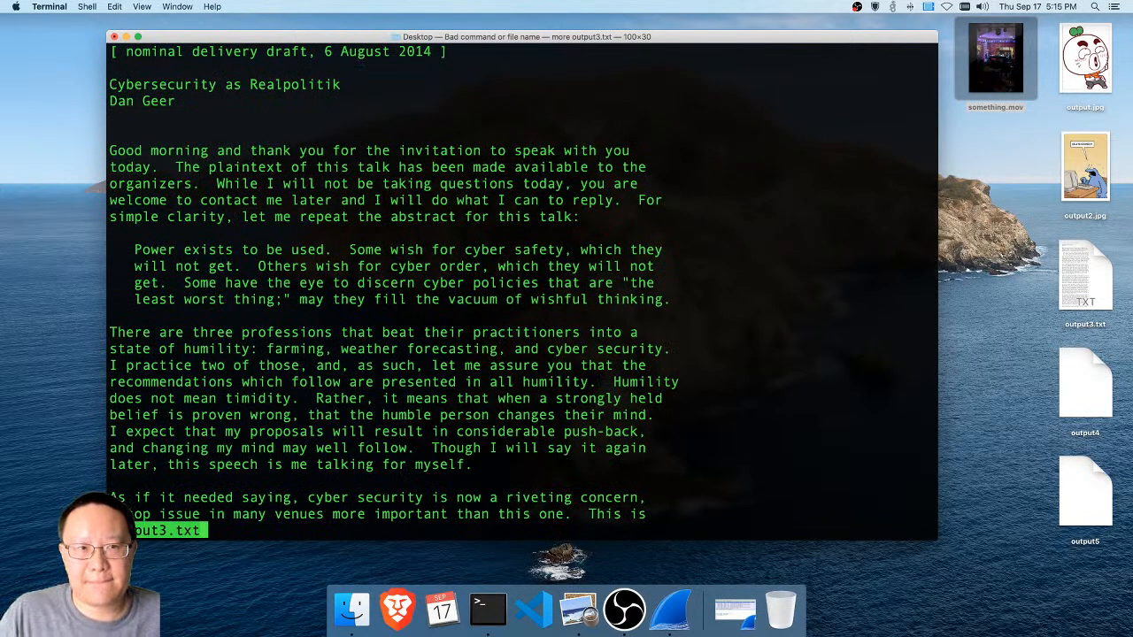
pyautogui.press('space')
pyautogui.write('q')
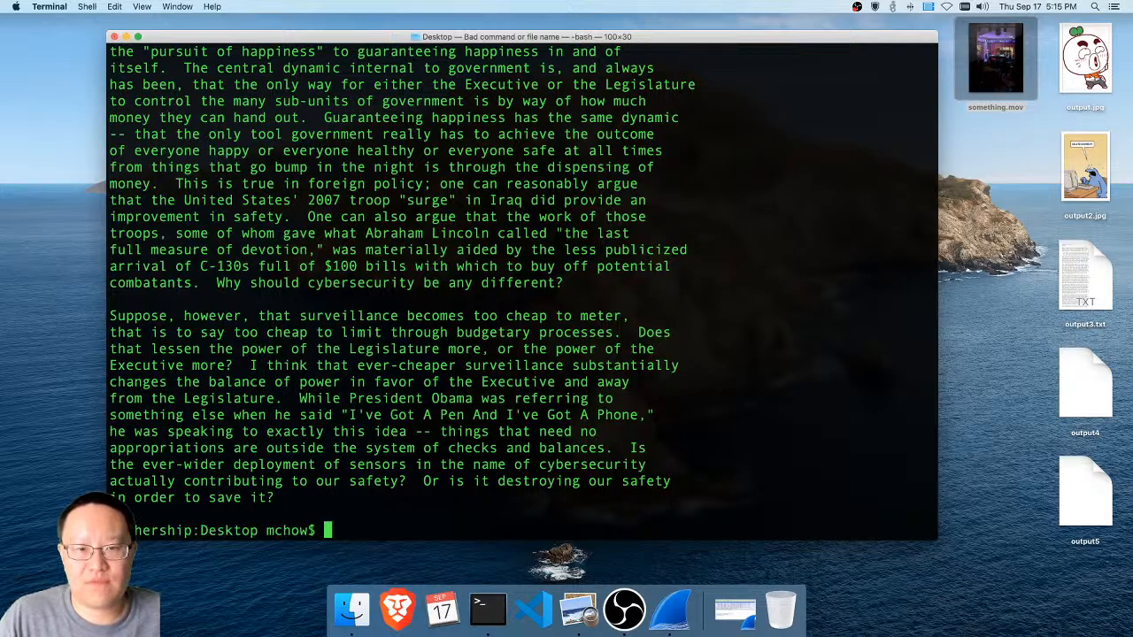
pyautogui.write('clear')
# Clear the terminal and list the Desktop files with ls, including a detailed listing of all files with ls -la
pyautogui.press('Return')
pyautogui.write('ls')
pyautogui.press('Return')
pyautogui.write('ls -la')
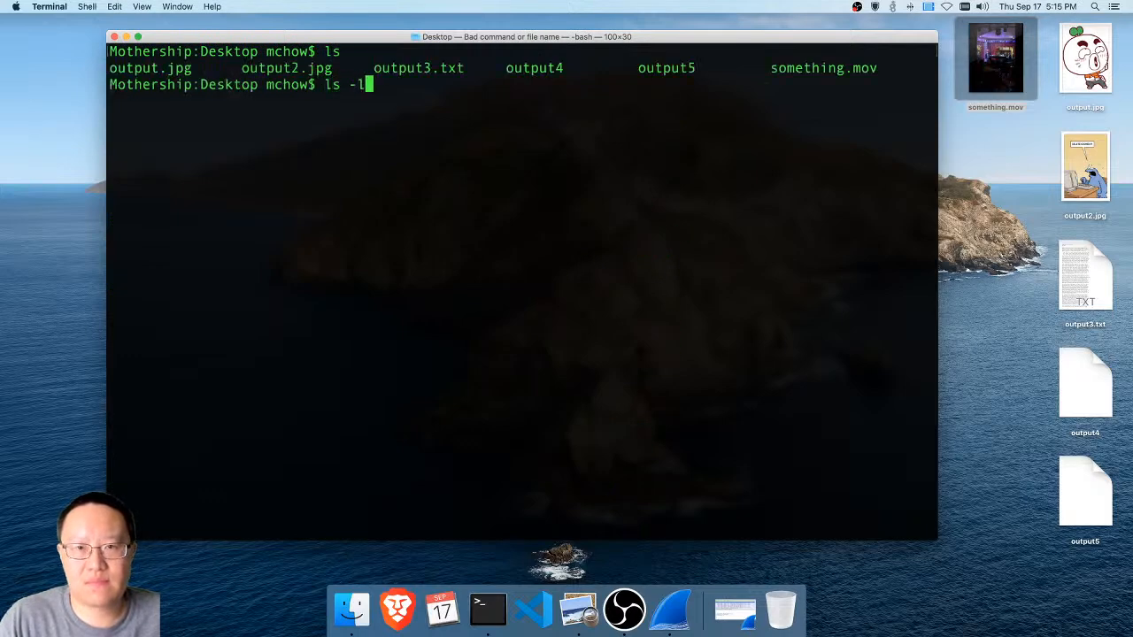
pyautogui.press('Return')
# Check the file type of output4 with the file command
pyautogui.write('file output4')
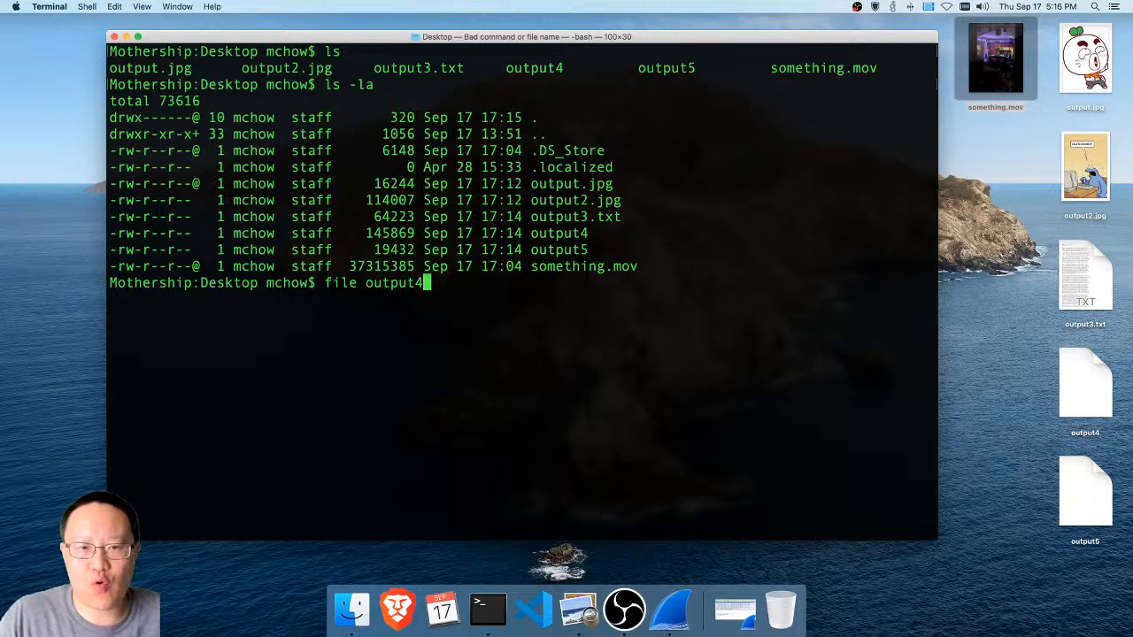
pyautogui.press('Return')
# Rename output4 to output4.jpg with the mv command
pyautogui.write('mv output4./')
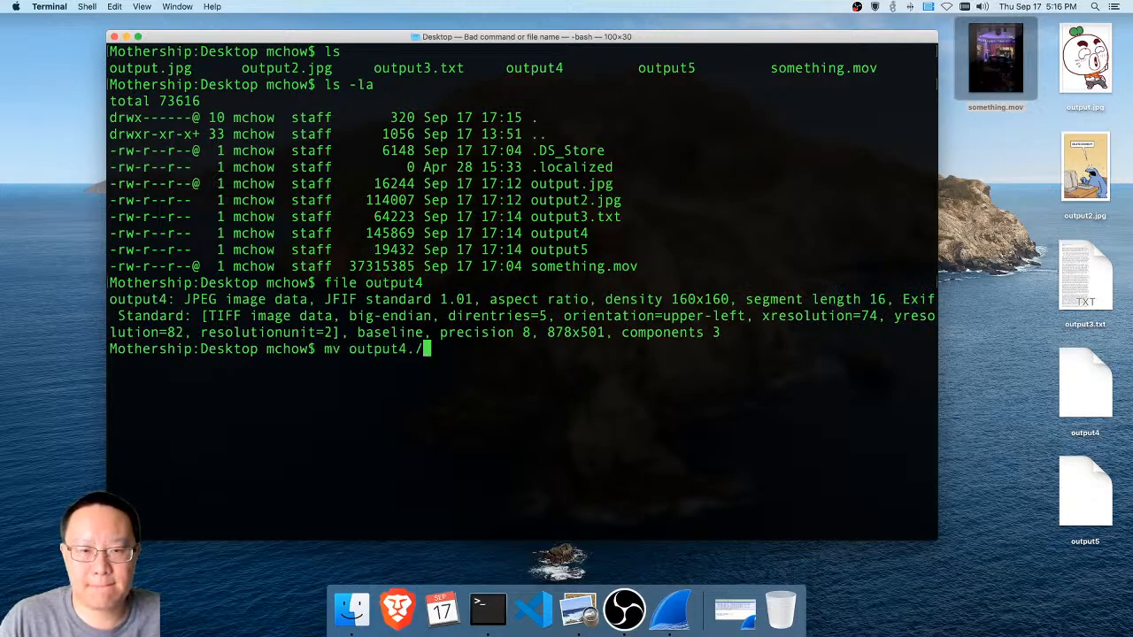
pyautogui.press('BackSpace')
pyautogui.press('BackSpace')
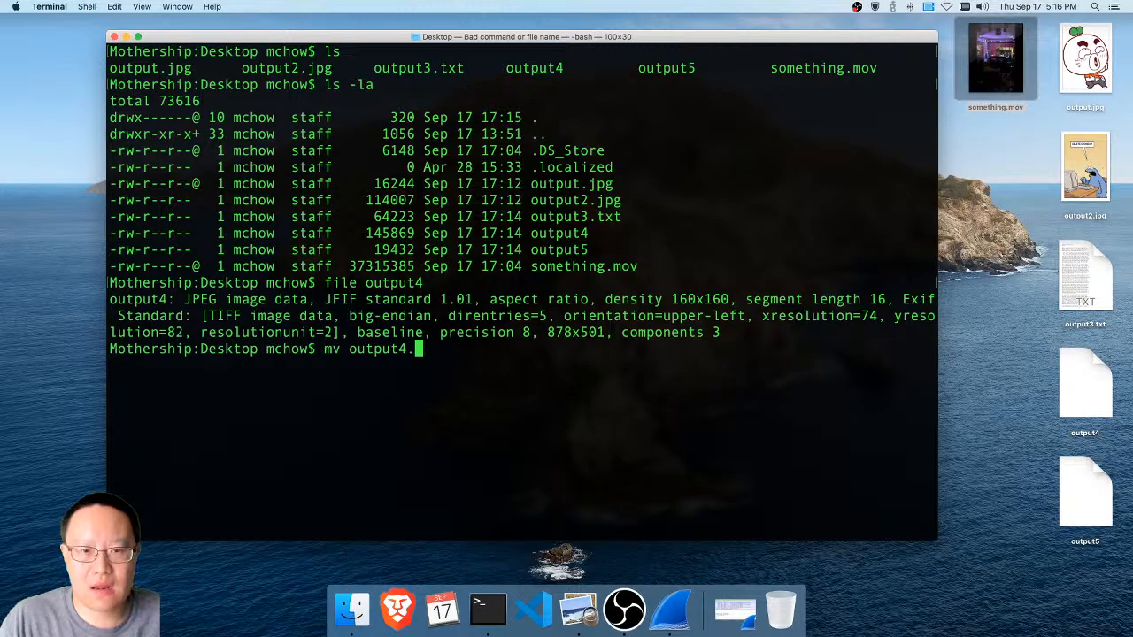
pyautogui.write('o')
pyautogui.write('utput4.j')
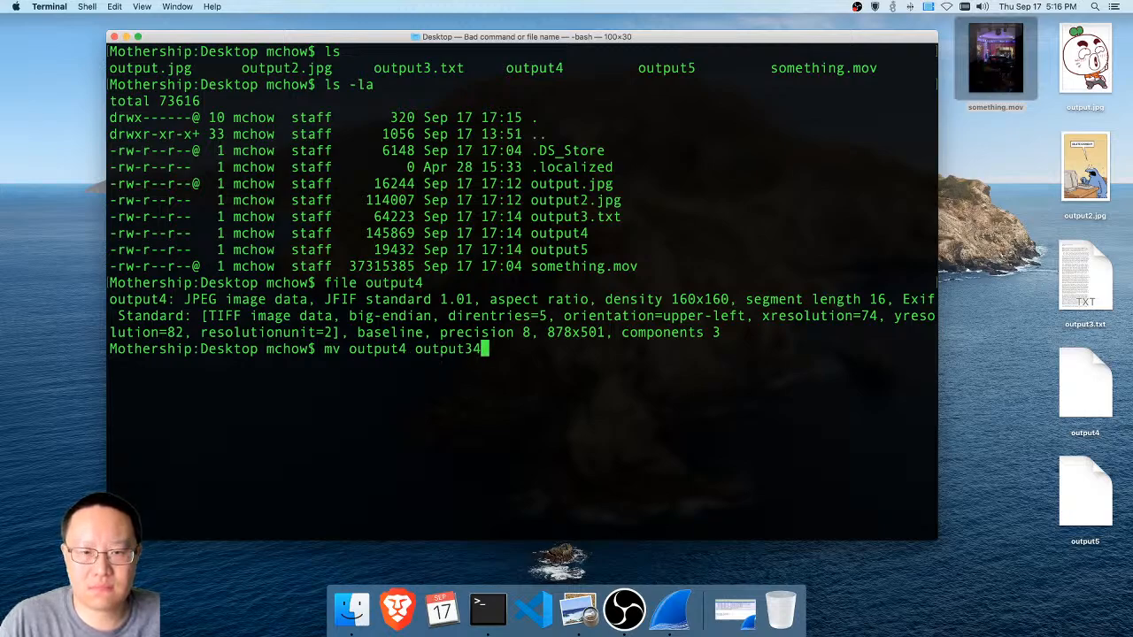
pyautogui.write('pg')
pyautogui.press('Return')
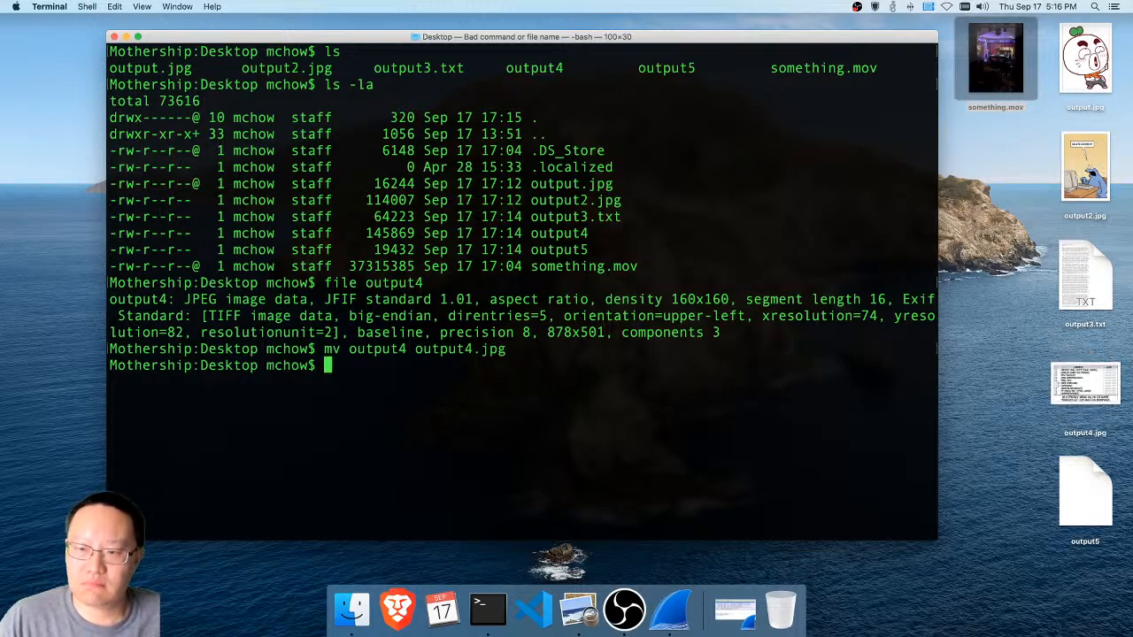
# Check the file type of output5 with the file command
pyautogui.press('Up')
pyautogui.press('Left')
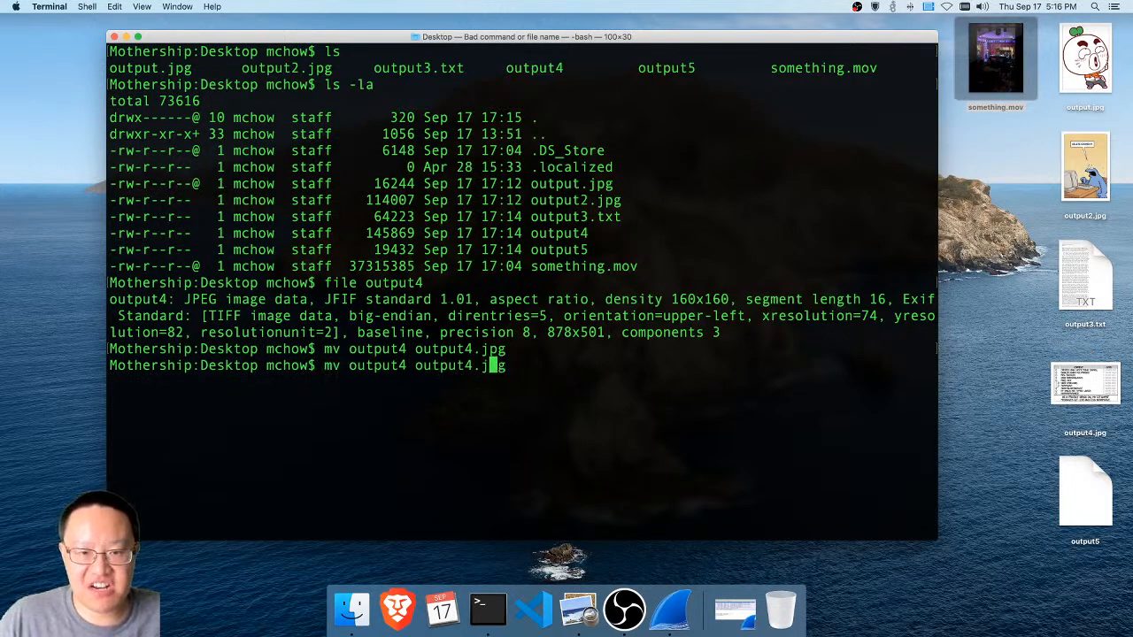
pyautogui.press('BackSpace')
pyautogui.press('BackSpace')
pyautogui.press('BackSpace')
pyautogui.press('BackSpace')
pyautogui.press('BackSpace')
pyautogui.press('BackSpace')
pyautogui.press('BackSpace')
pyautogui.press('BackSpace')
pyautogui.press('BackSpace')
pyautogui.press('BackSpace')
pyautogui.press('BackSpace')
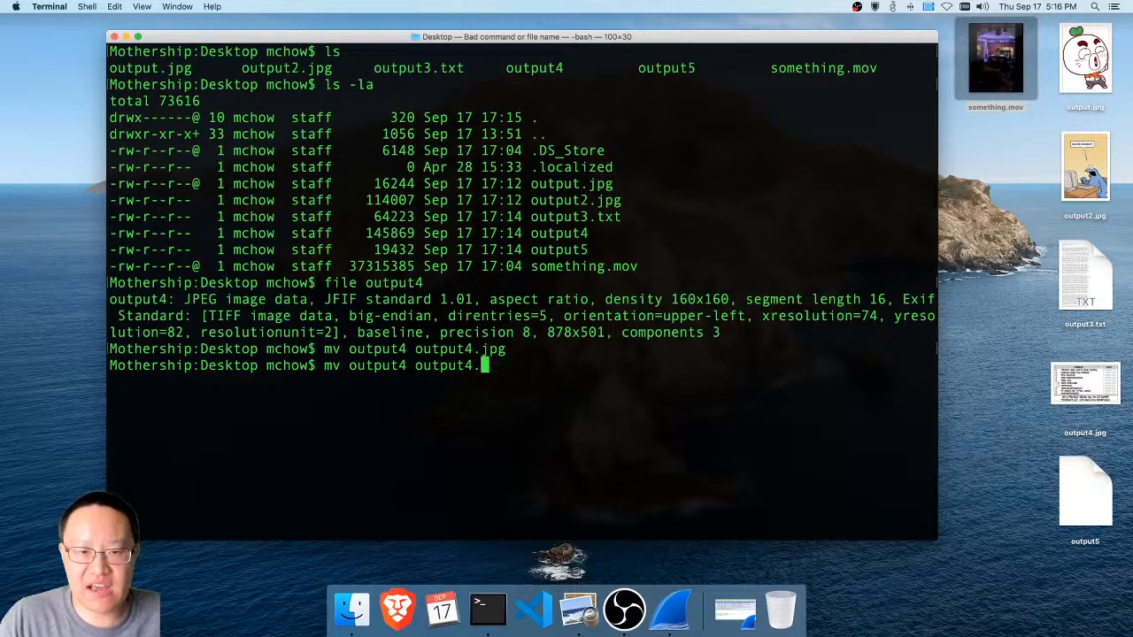
pyautogui.press('BackSpace')
pyautogui.press('BackSpace')
pyautogui.press('Up')
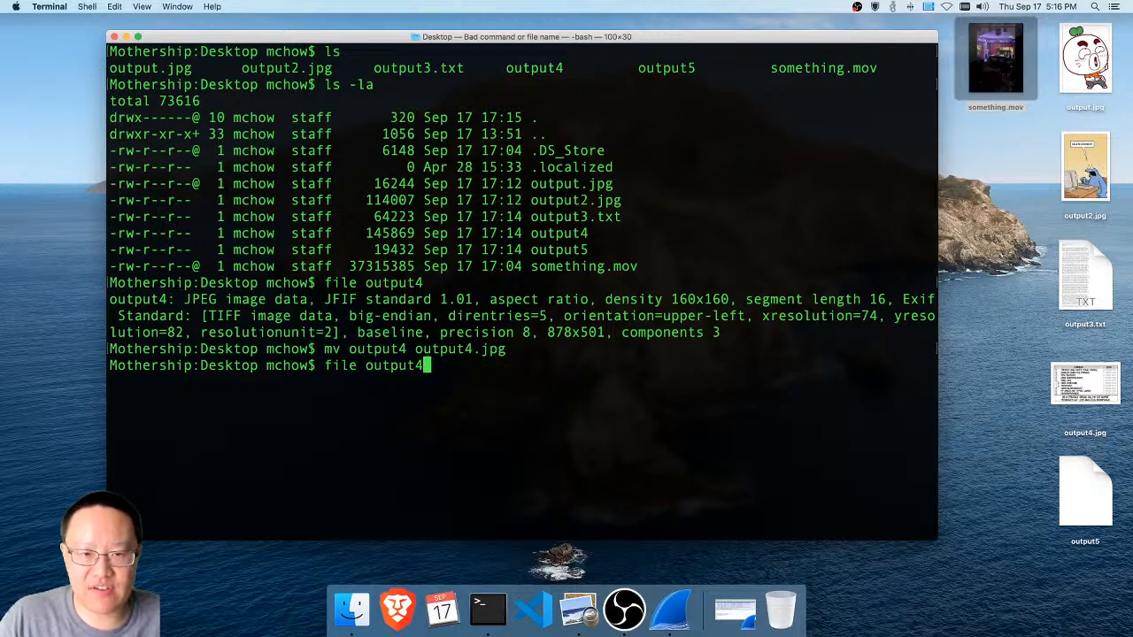
pyautogui.press('BackSpace')
pyautogui.write('5')
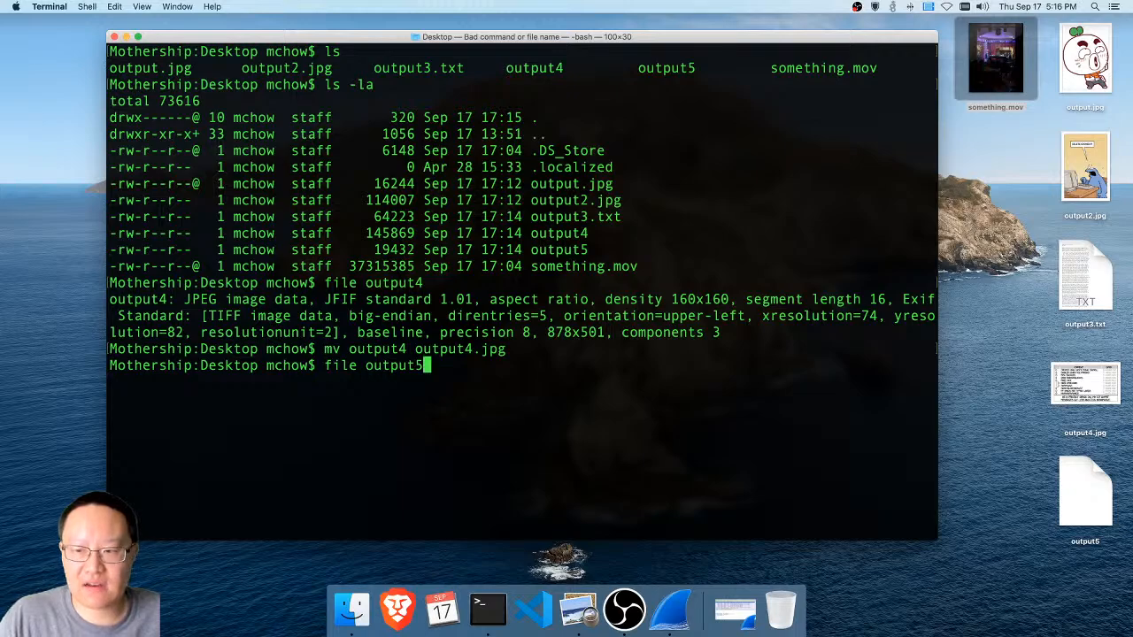
pyautogui.press('Return')
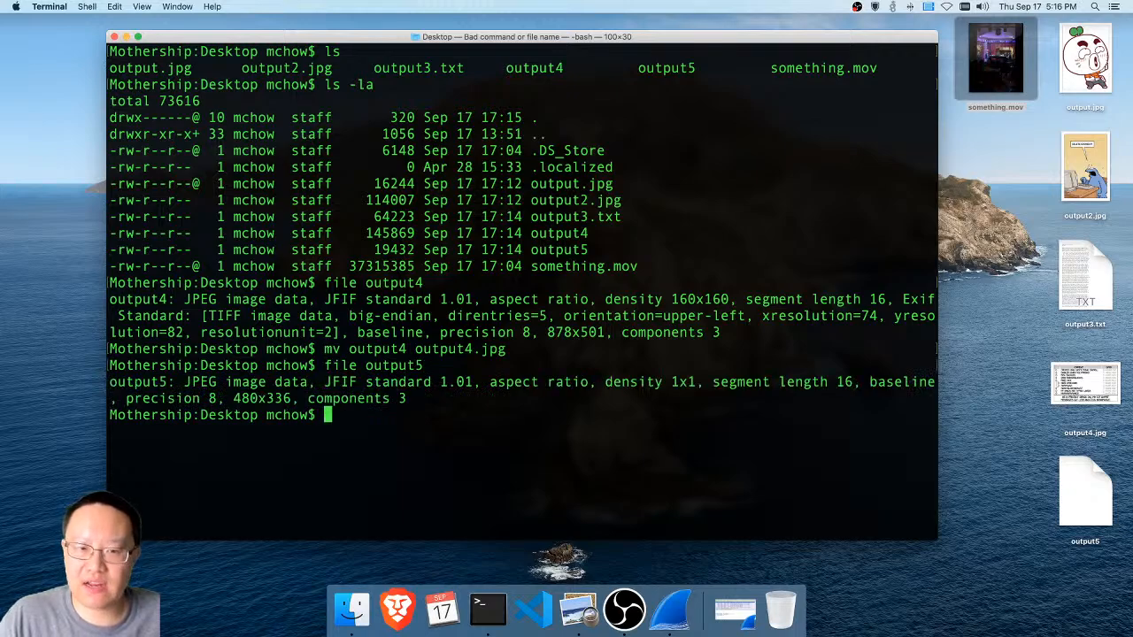
# Rename output5 to output5.jpg with the mv command
pyautogui.press('Up')
pyautogui.press('Up')
pyautogui.press('Up')
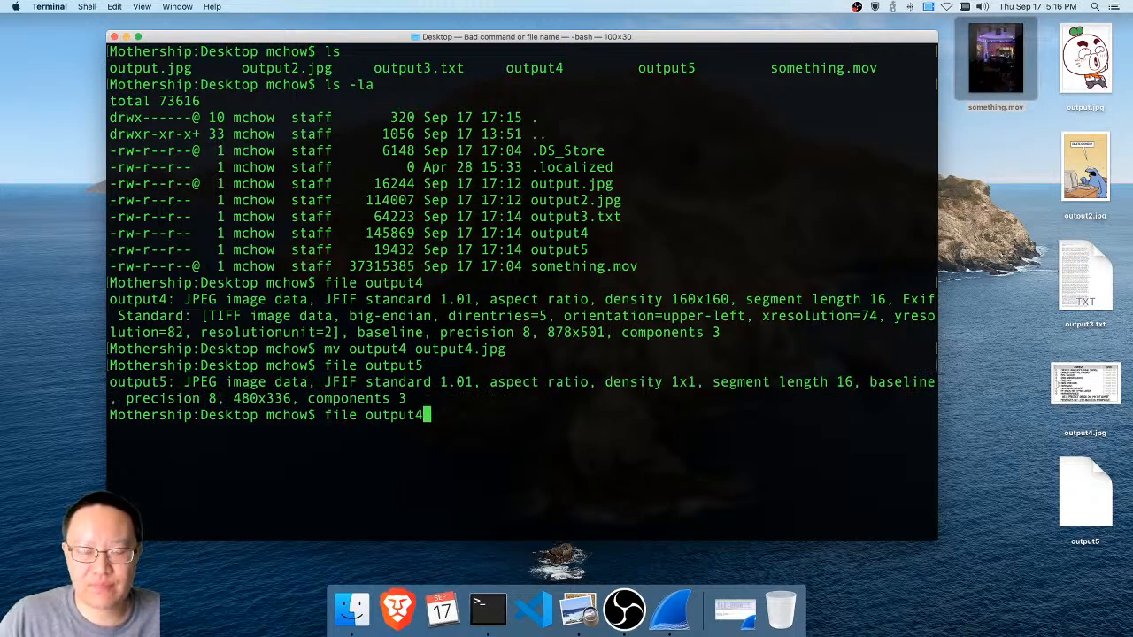
pyautogui.press('BackSpace')
pyautogui.press('BackSpace')
pyautogui.press('BackSpace')
pyautogui.press('BackSpace')
pyautogui.press('BackSpace')
pyautogui.press('BackSpace')
pyautogui.press('BackSpace')
pyautogui.press('BackSpace')
pyautogui.press('BackSpace')
pyautogui.press('BackSpace')
pyautogui.press('BackSpace')
pyautogui.press('BackSpace')
pyautogui.write('clear')
pyautogui.press('BackSpace')
pyautogui.press('BackSpace')
pyautogui.press('BackSpace')
pyautogui.press('BackSpace')
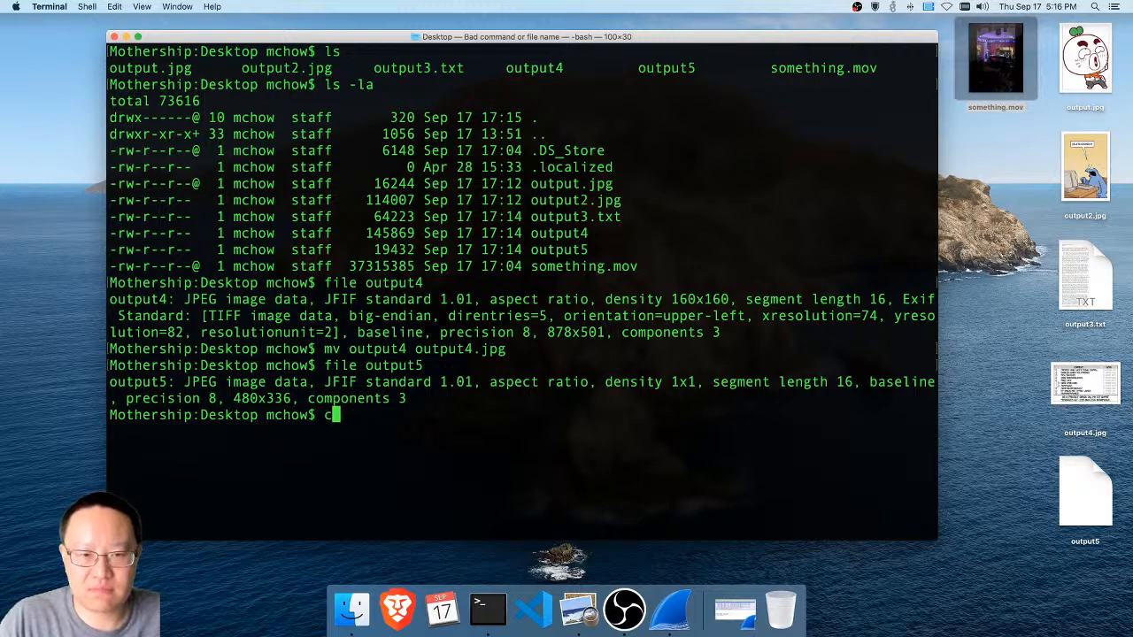
pyautogui.press('BackSpace')
pyautogui.write('mv output5')
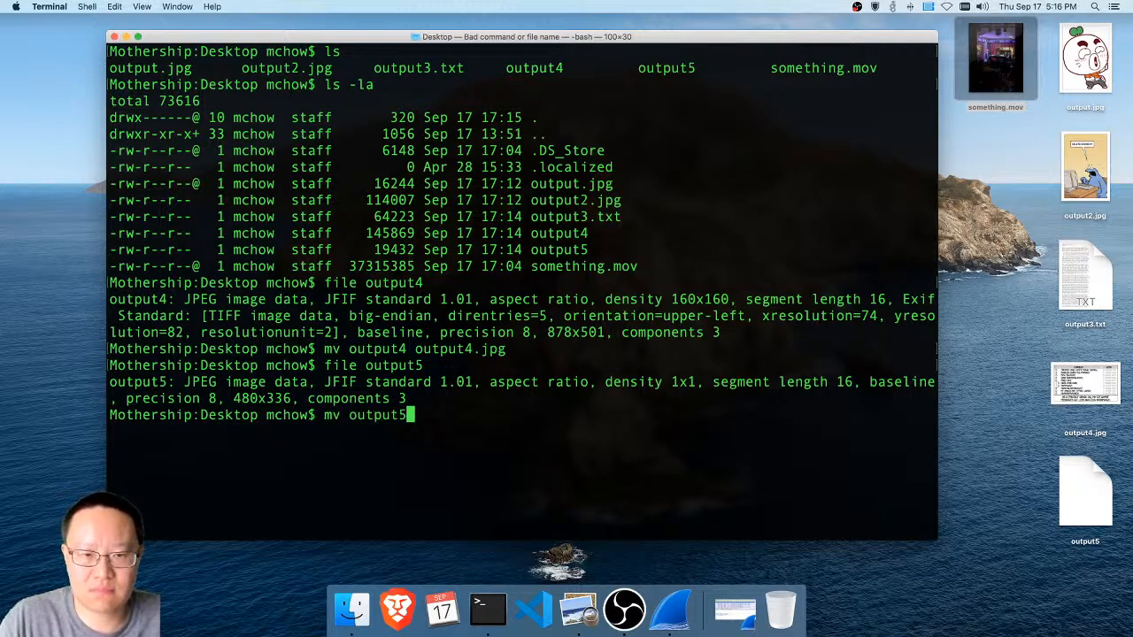
pyautogui.write(' output5.j')
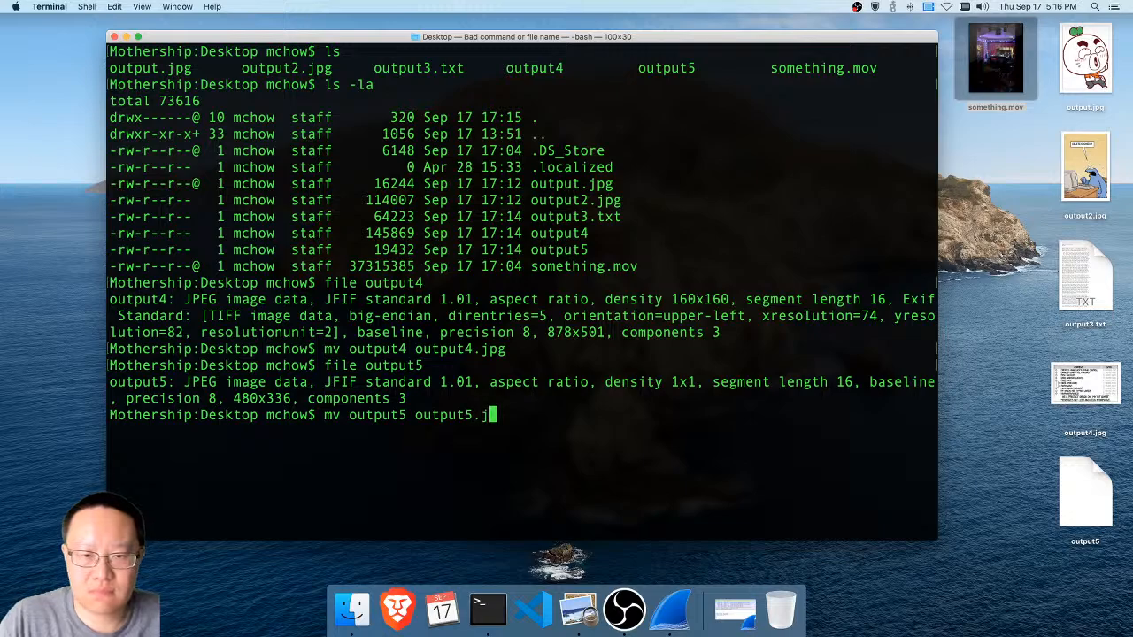
pyautogui.write('pg')
pyautogui.press('Return')
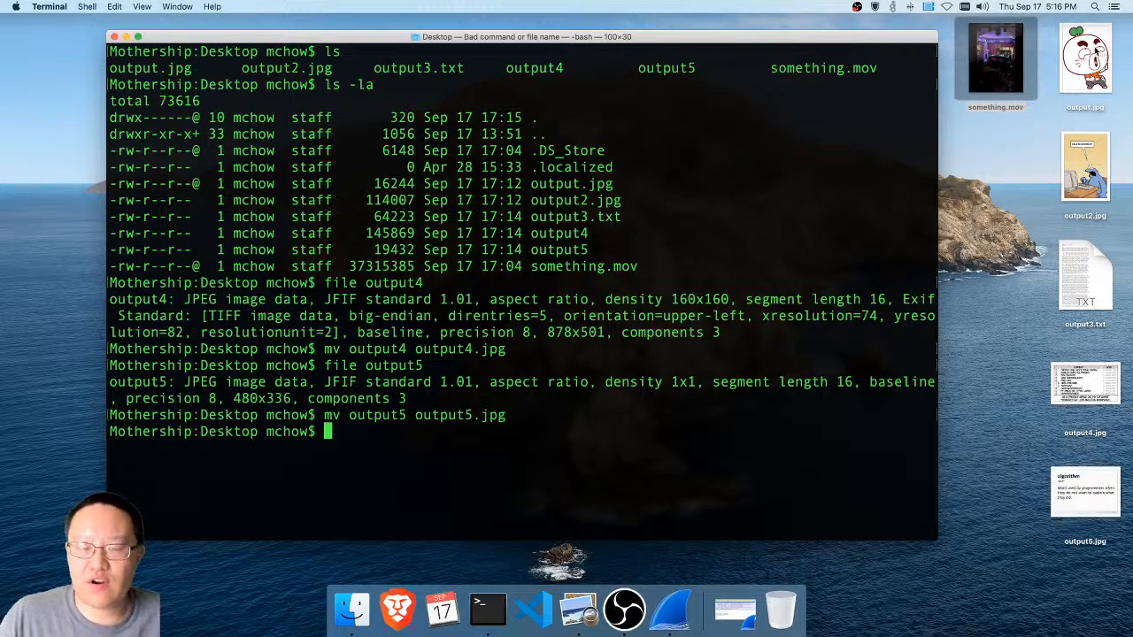
# Open output.jpg and output2.jpg from the Desktop one at a time in Preview, closing each image after viewing it
pyautogui.doubleClick(1097, 52)
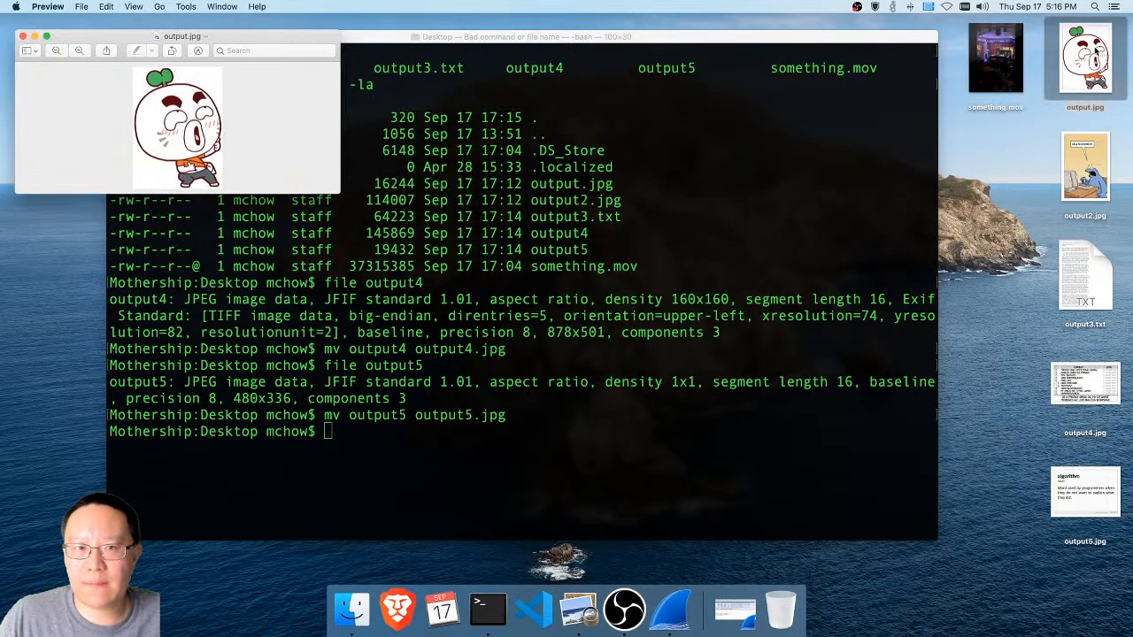
pyautogui.moveTo(226, 47); pyautogui.dragTo(406, 112)
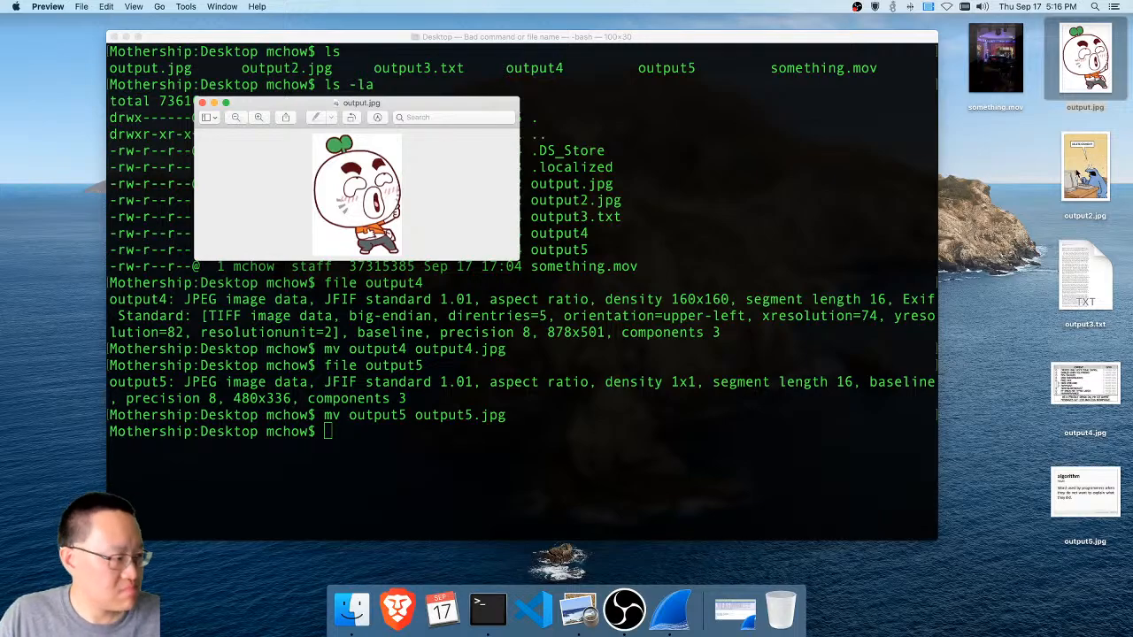
pyautogui.press('super+w')
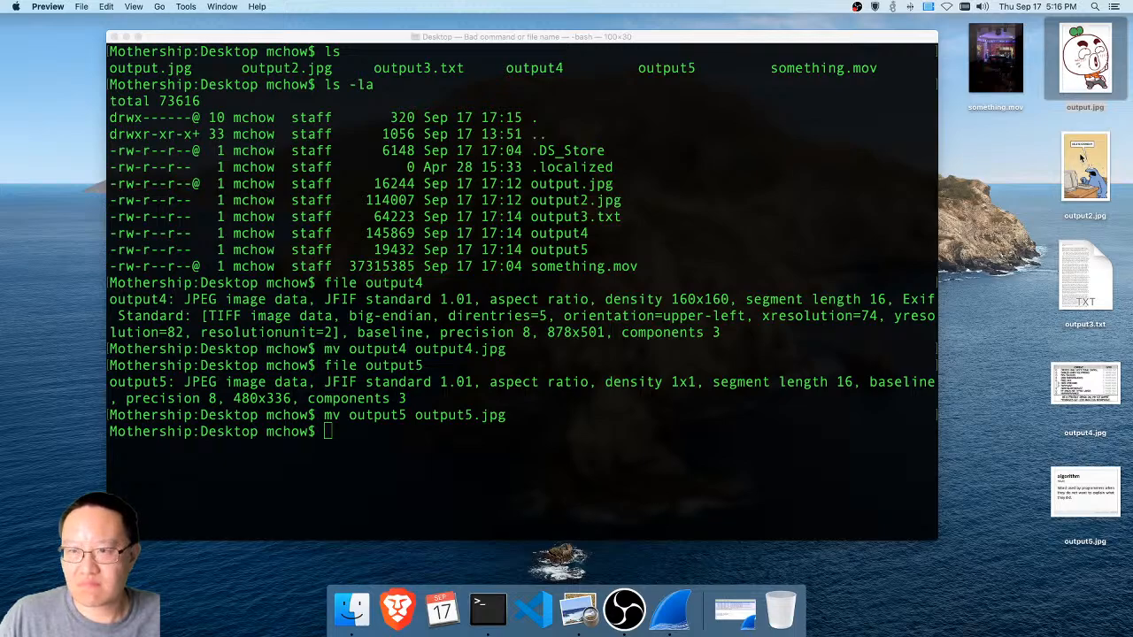
pyautogui.doubleClick(1079, 156)
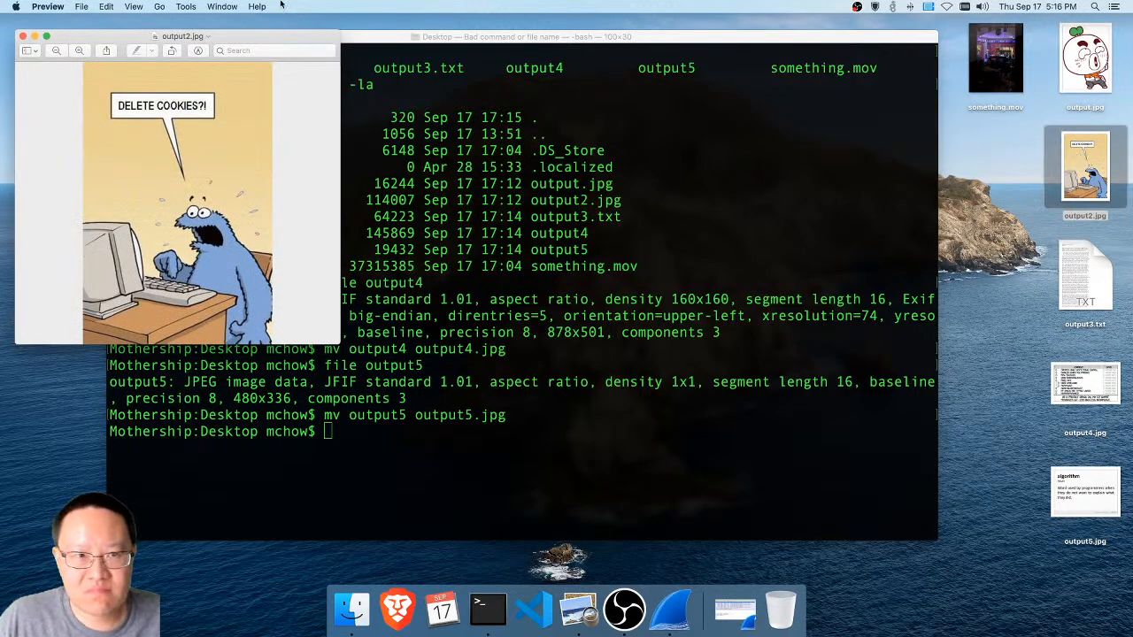
pyautogui.moveTo(277, 35); pyautogui.dragTo(472, 42)
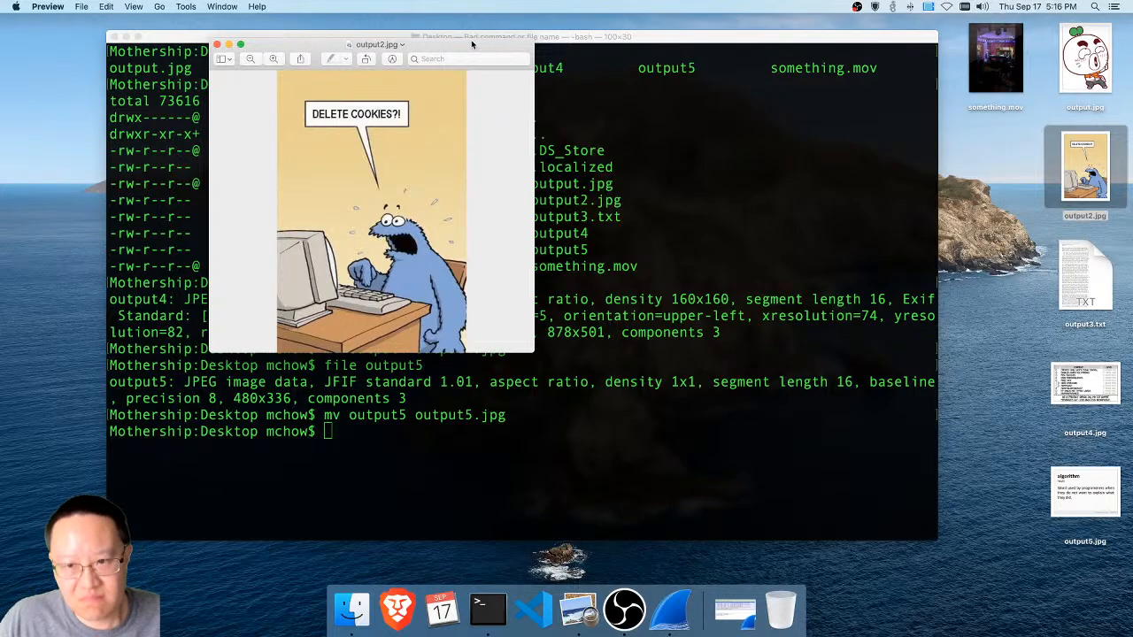
pyautogui.press('super+w')
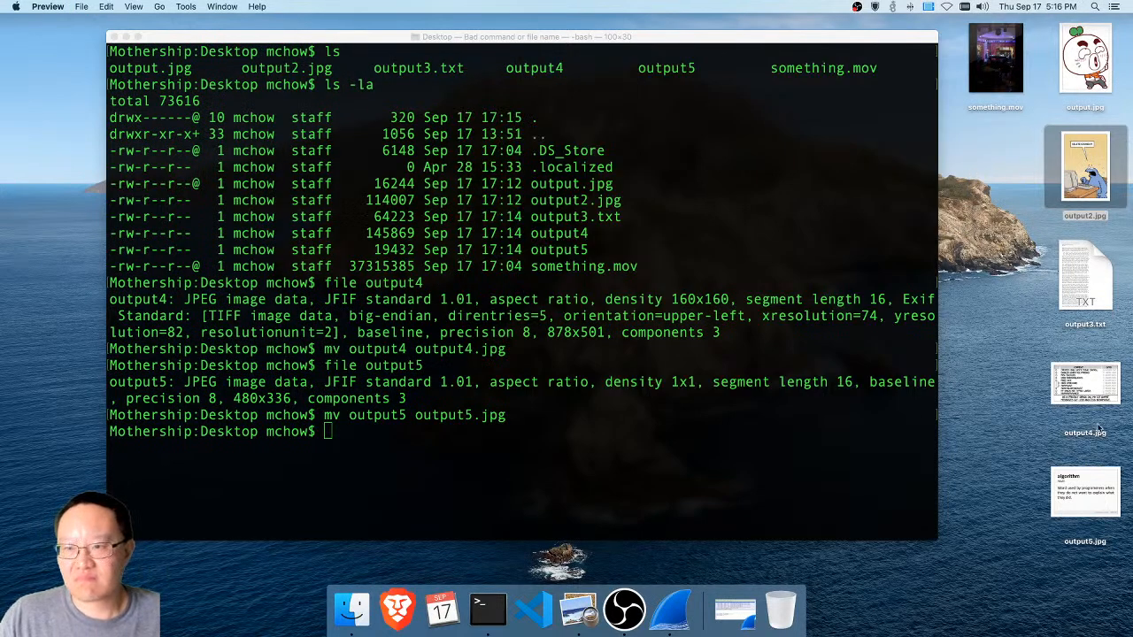
# Open output4.jpg and output5.jpg from the Desktop one at a time in Preview, closing each image after viewing it
pyautogui.click(1097, 382)
pyautogui.doubleClick(1097, 382)
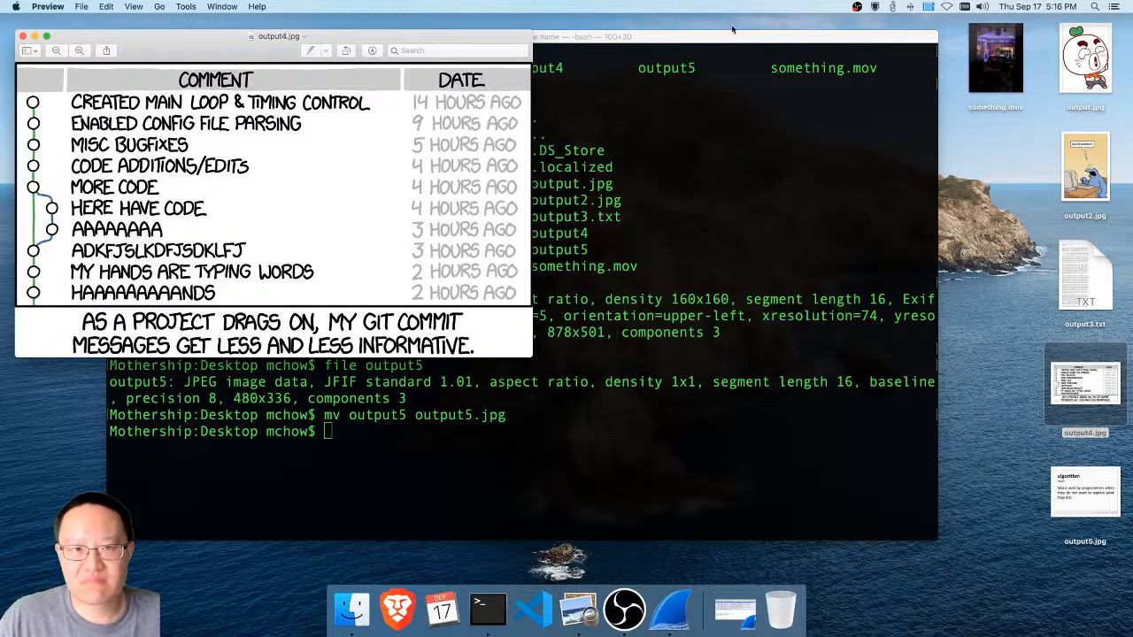
pyautogui.moveTo(444, 37); pyautogui.dragTo(607, 56)
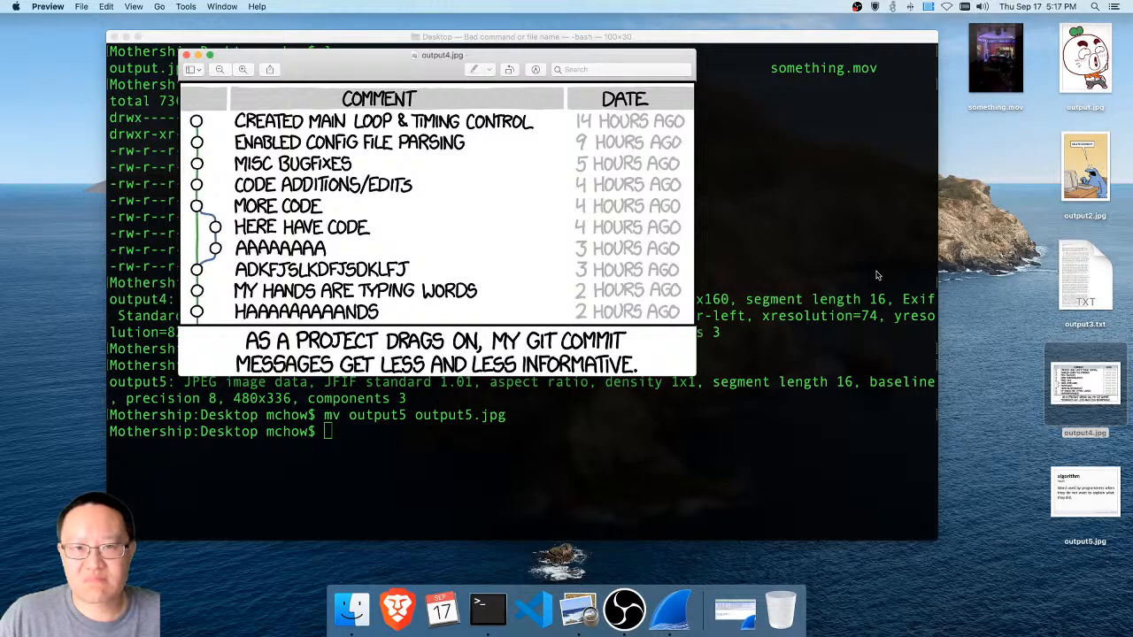
pyautogui.press('super+w')
pyautogui.click(1111, 499)
pyautogui.doubleClick(1111, 498)
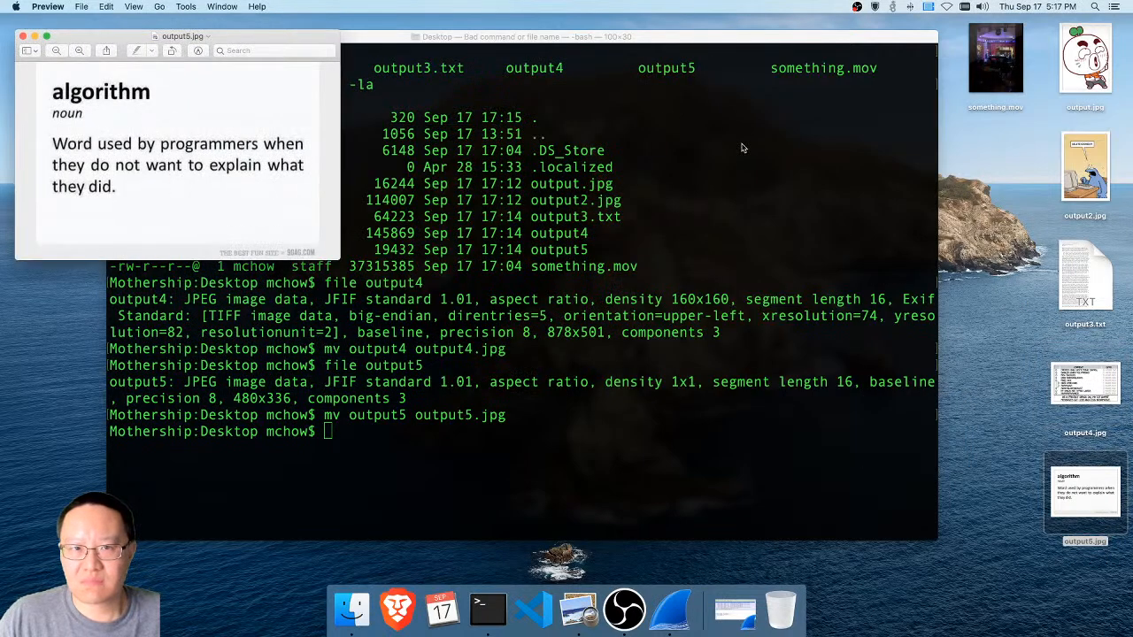
pyautogui.moveTo(315, 34); pyautogui.dragTo(609, 38)
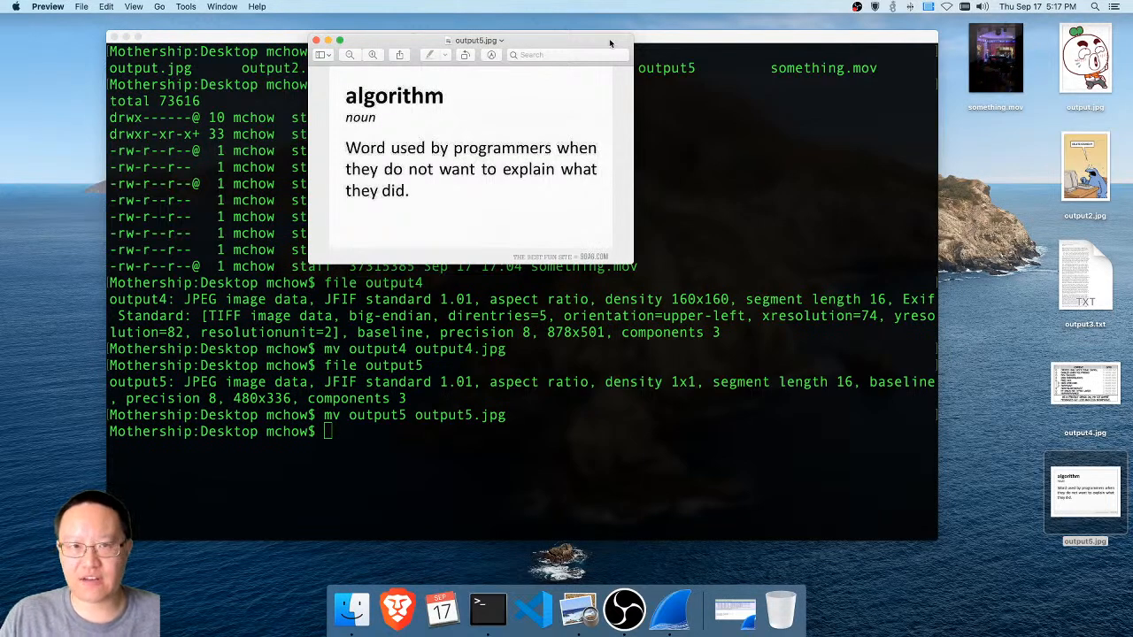
pyautogui.press('super+w')
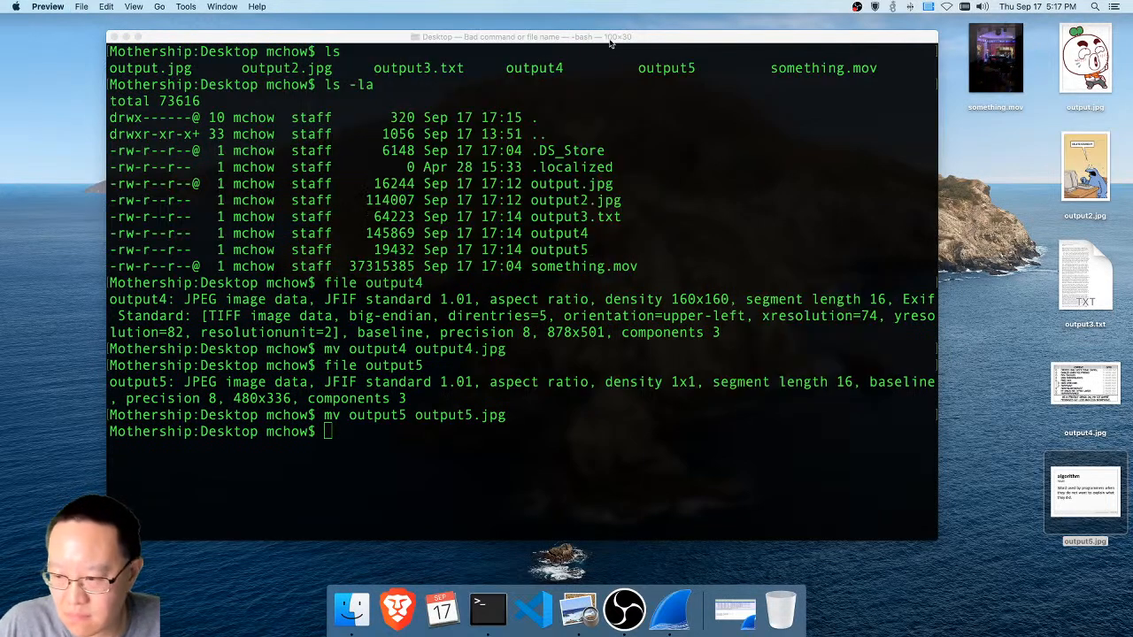
# Switch back to Terminal and hide its window to reveal the Desktop
pyautogui.click(596, 132)
pyautogui.press('super+h')
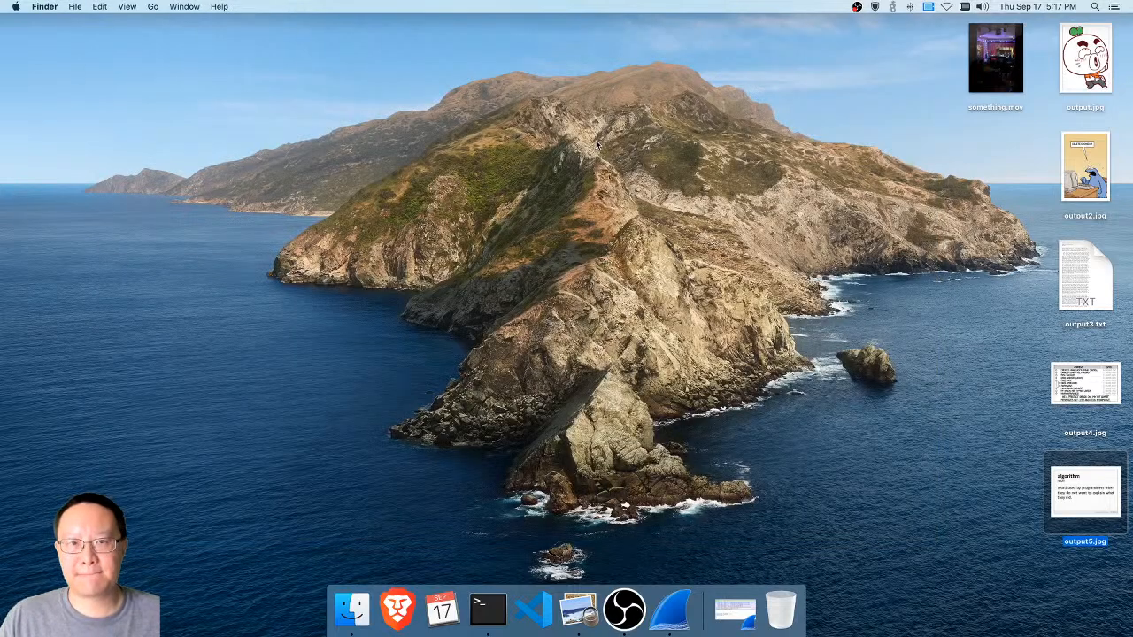
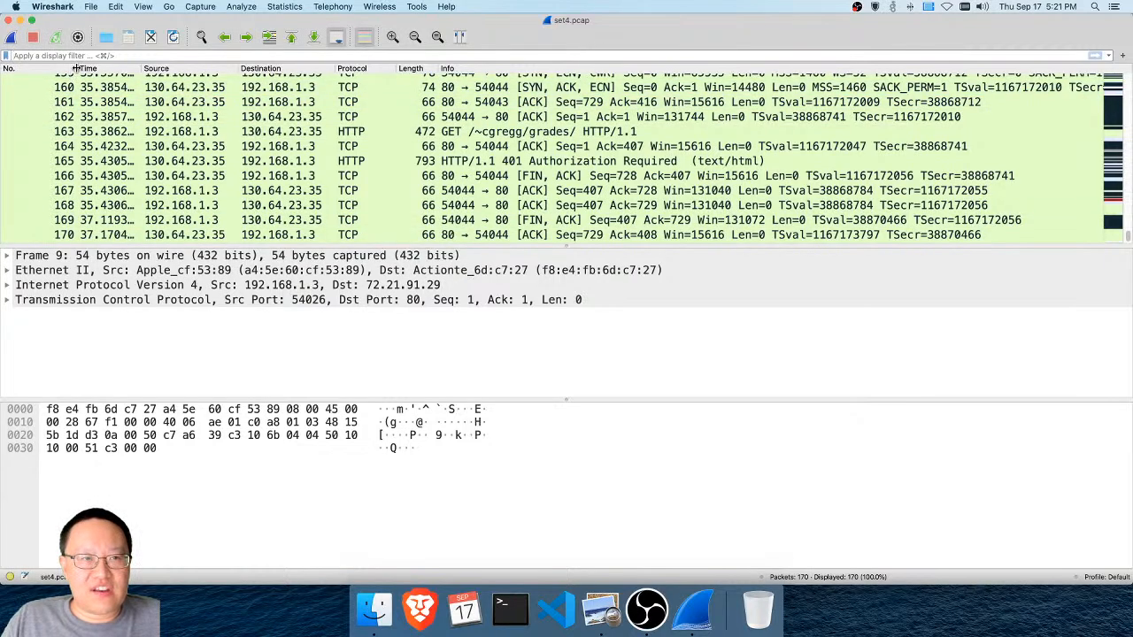
# Widen the No. column in set4.pcap, select packet 170 and review the packet list back to the first packet
pyautogui.moveTo(76, 69); pyautogui.dragTo(95, 68)
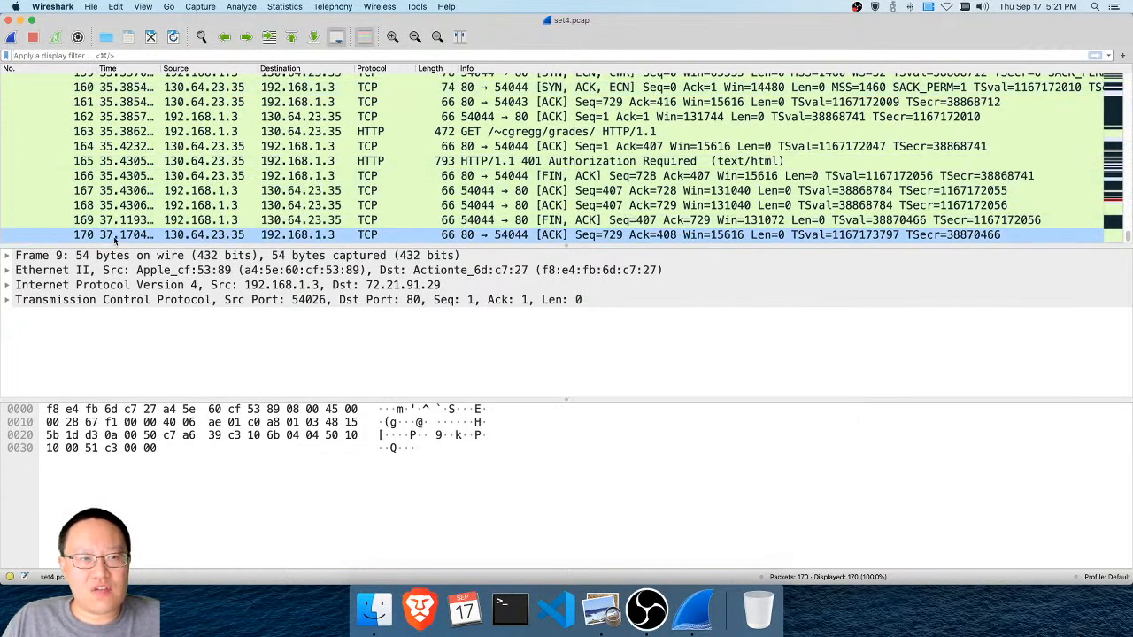
pyautogui.click(115, 235)
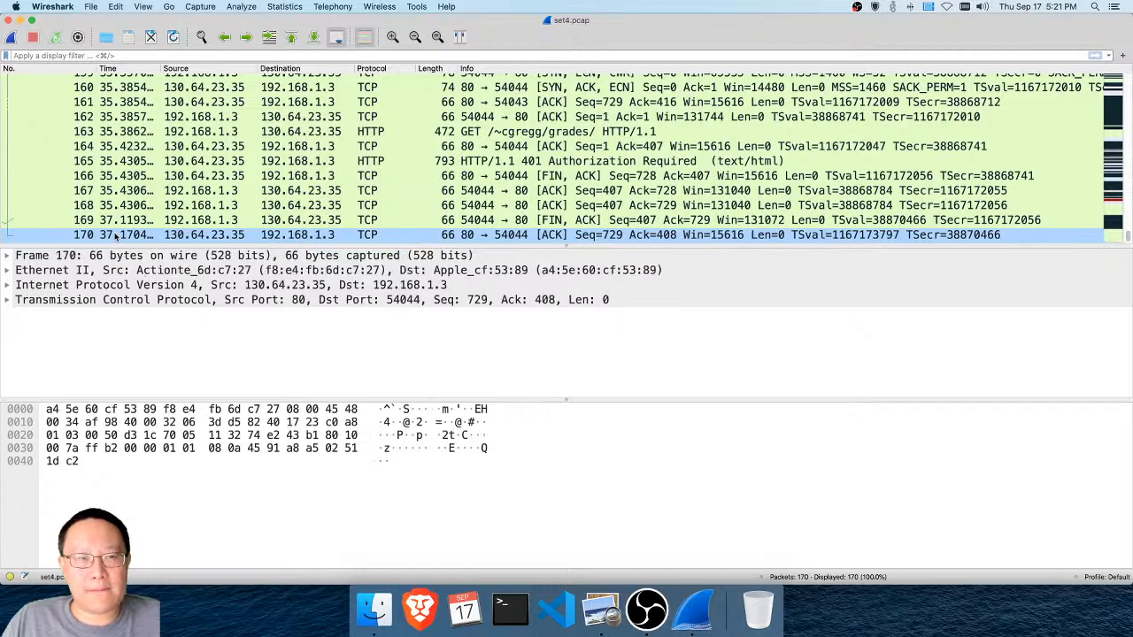
pyautogui.scroll(1, 156, 155)
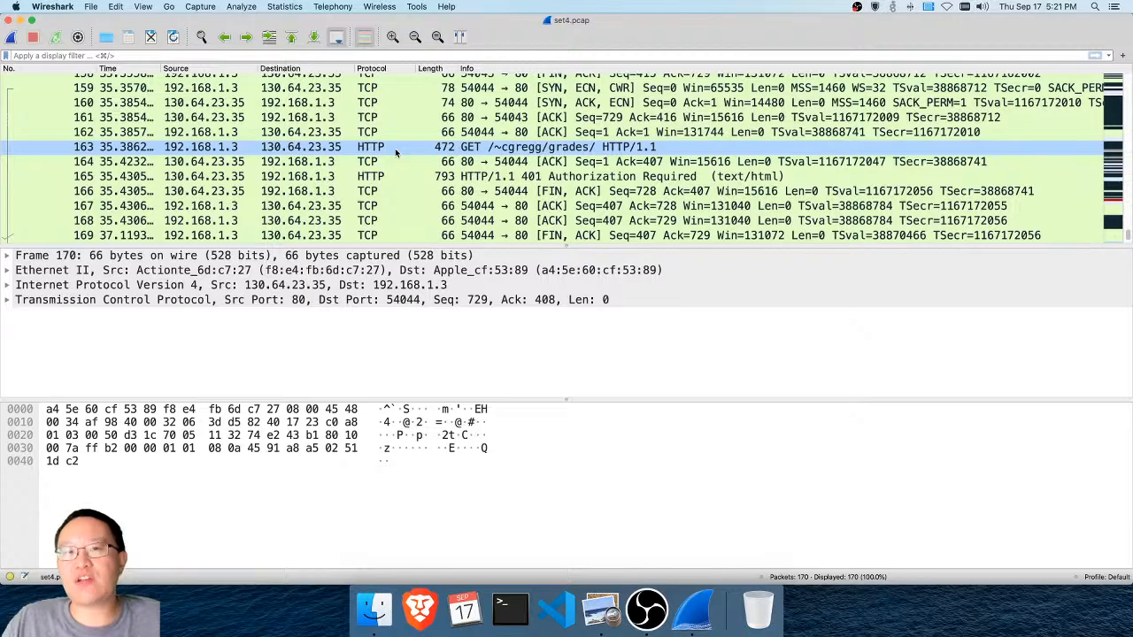
pyautogui.scroll(20, 396, 153)
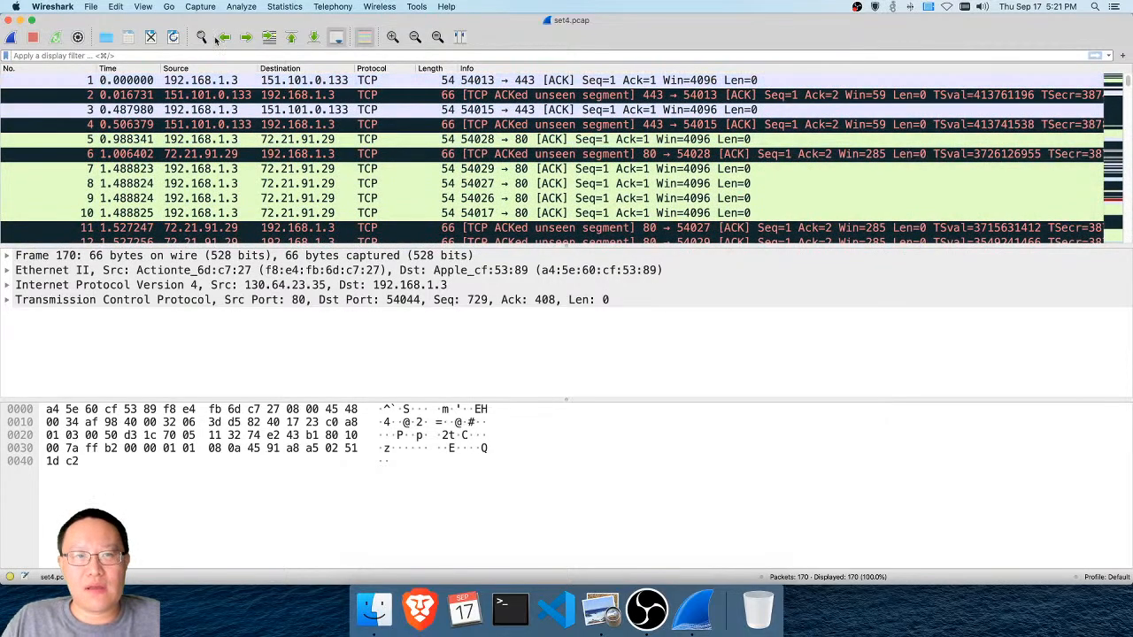
# Switch to the slides in Preview, copy "Authorization: Basic" from the preceding Base64 slide, and return to Wireshark
pyautogui.click(602, 610)
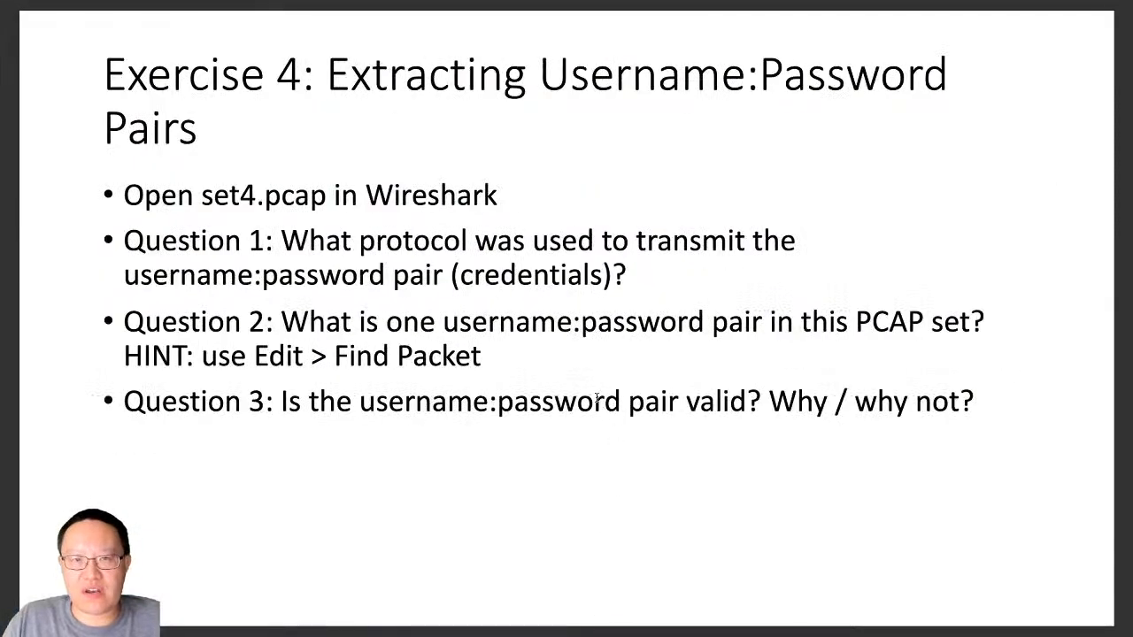
pyautogui.press('Left')
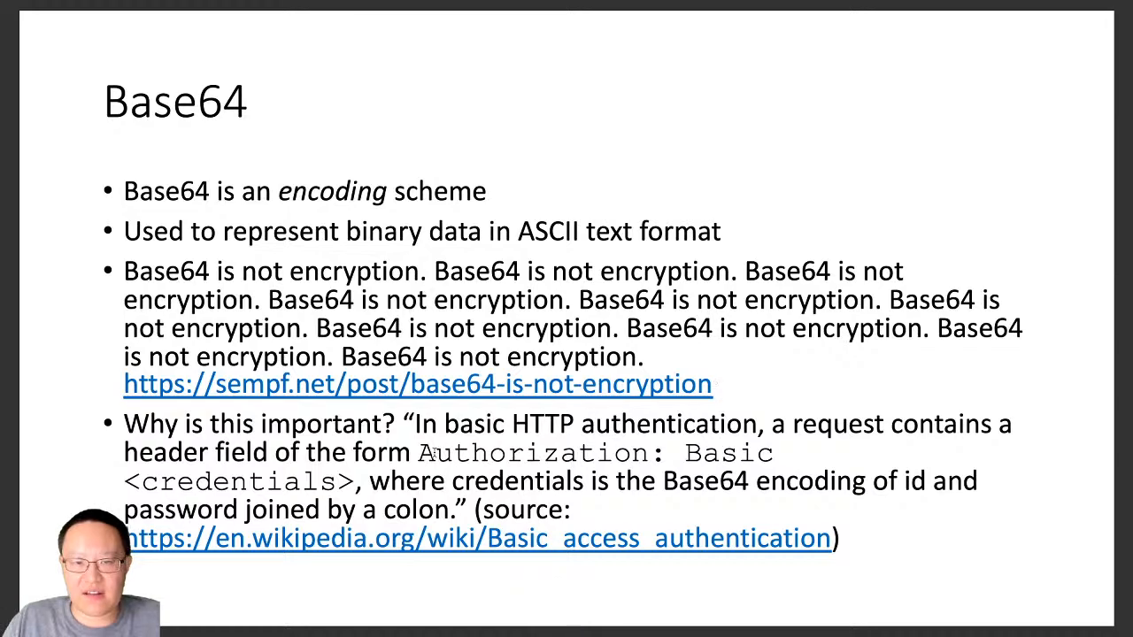
pyautogui.moveTo(418, 453); pyautogui.dragTo(777, 454)
pyautogui.rightClick(754, 453)
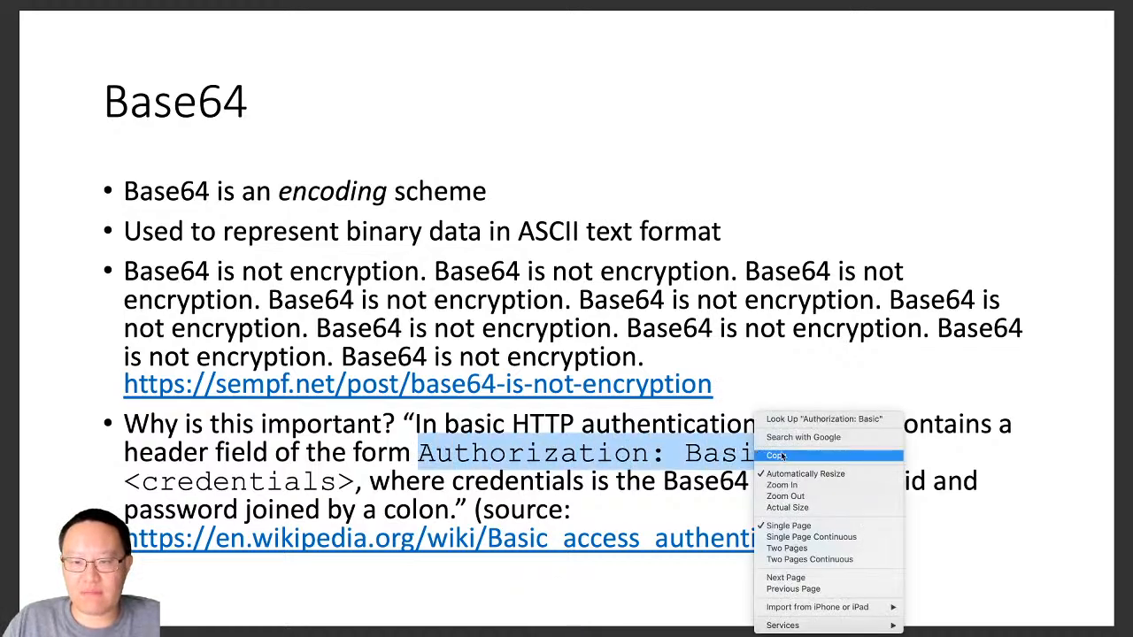
pyautogui.click(779, 455)
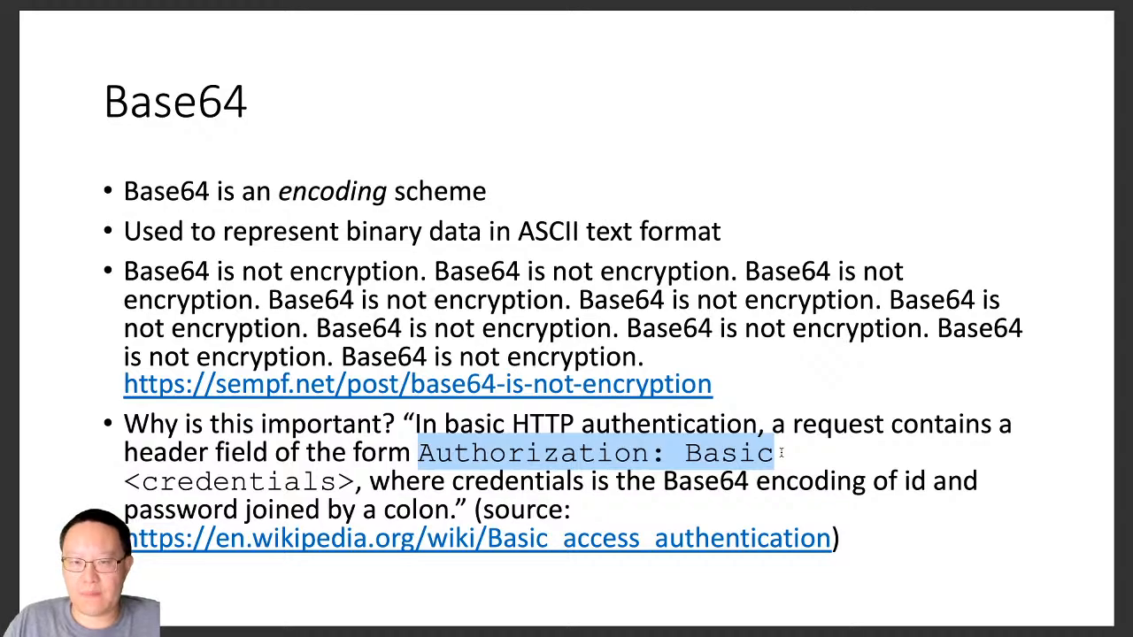
pyautogui.press('super+Tab')
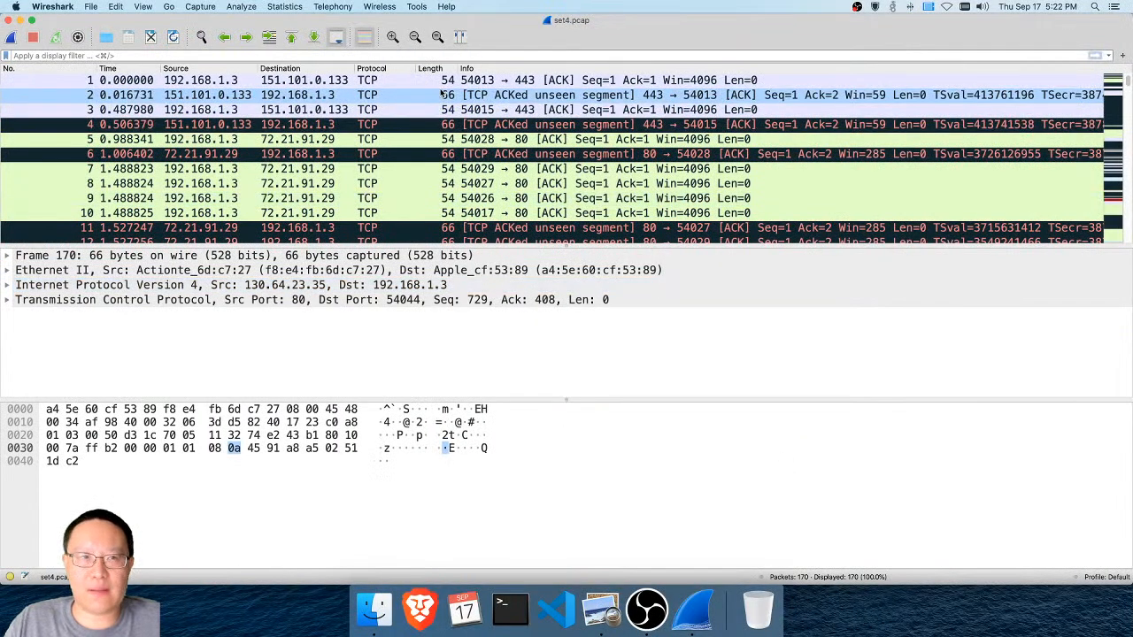
# Open the packet search and keep it set to Packet details, Narrow & Wide and String
pyautogui.click(202, 39)
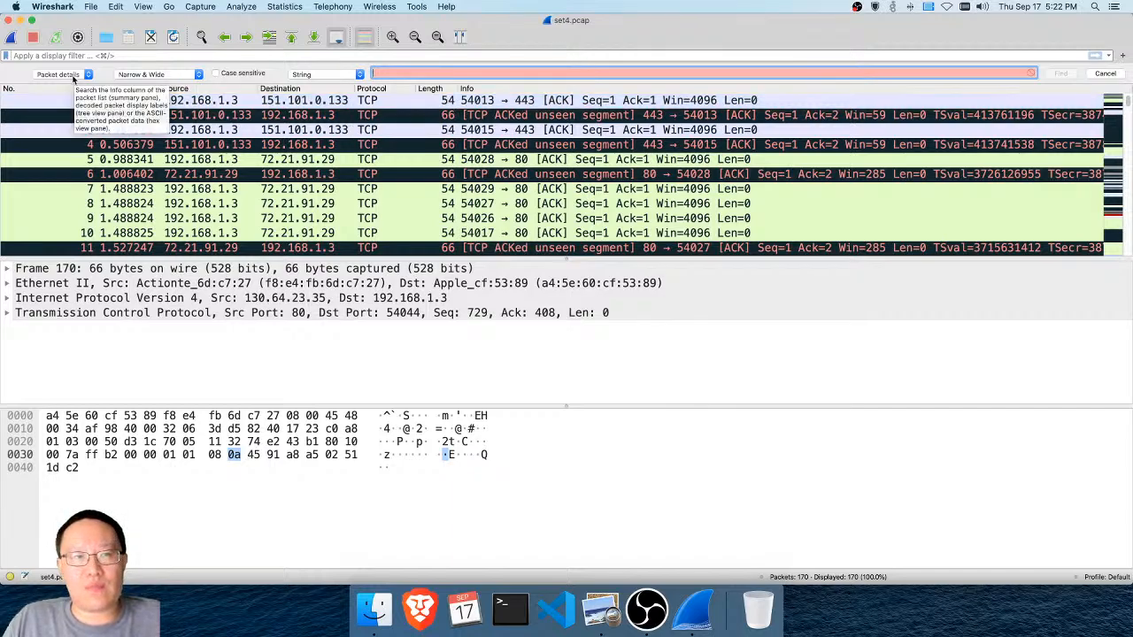
pyautogui.click(72, 76)
pyautogui.click(74, 79)
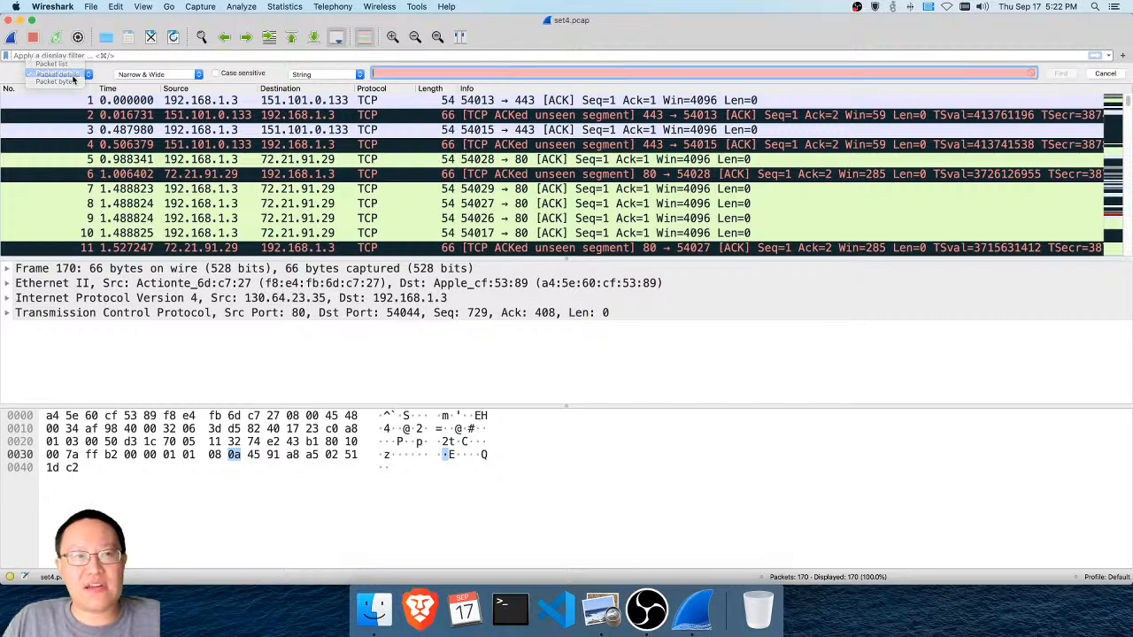
pyautogui.click(129, 74)
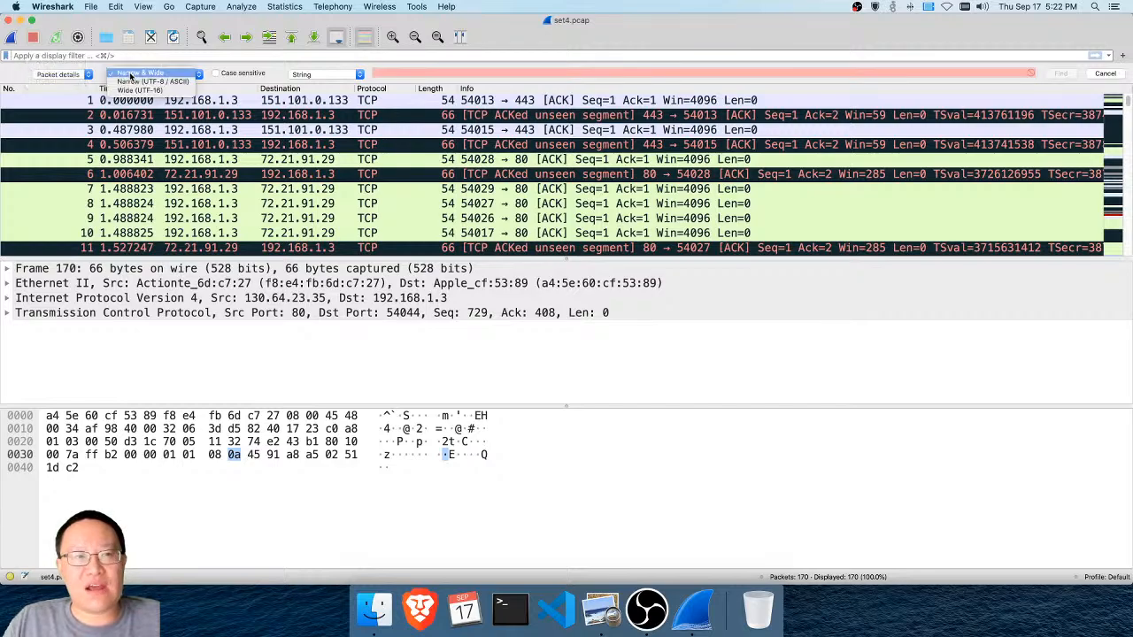
pyautogui.click(129, 71)
pyautogui.click(308, 76)
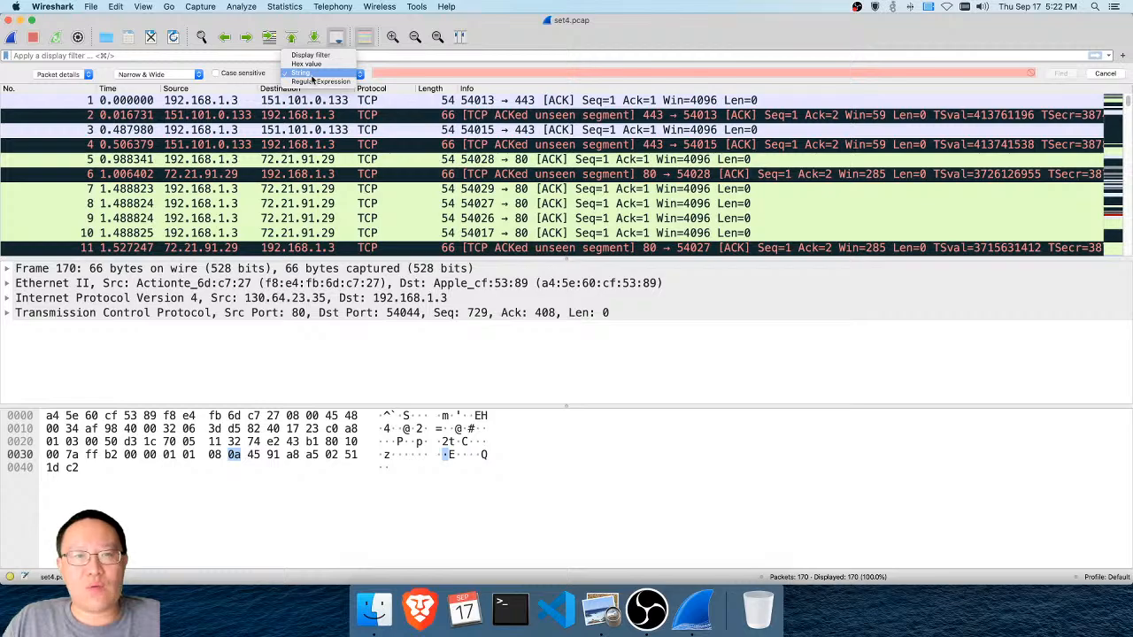
pyautogui.click(312, 76)
# Search the packet details for the string "Authorization"
pyautogui.click(410, 72)
pyautogui.write('Au')
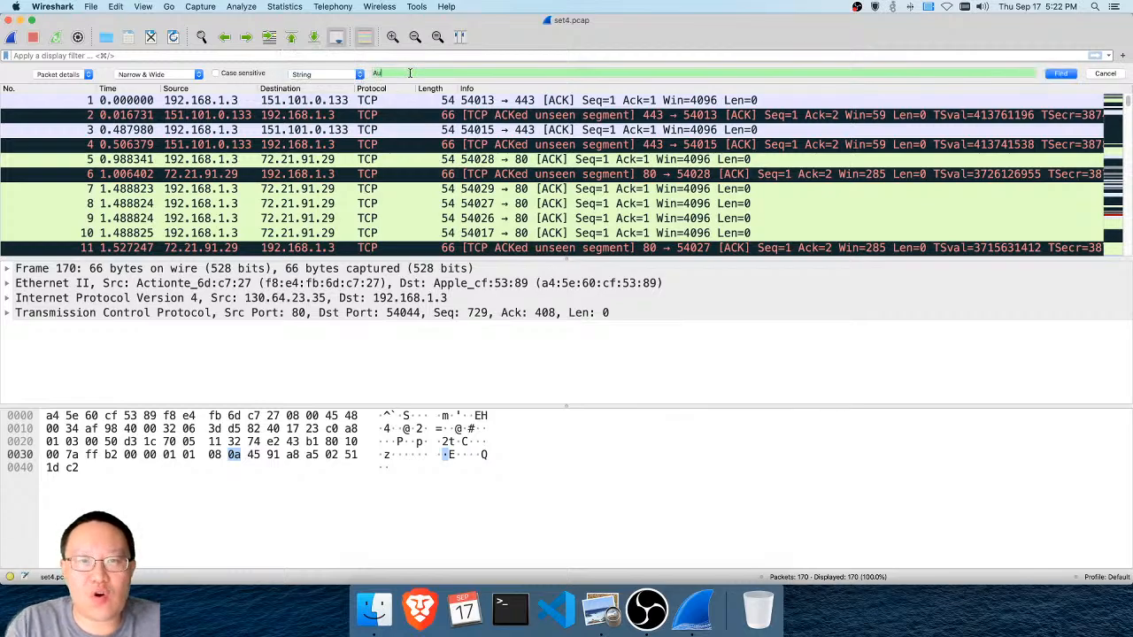
pyautogui.write('thorizati')
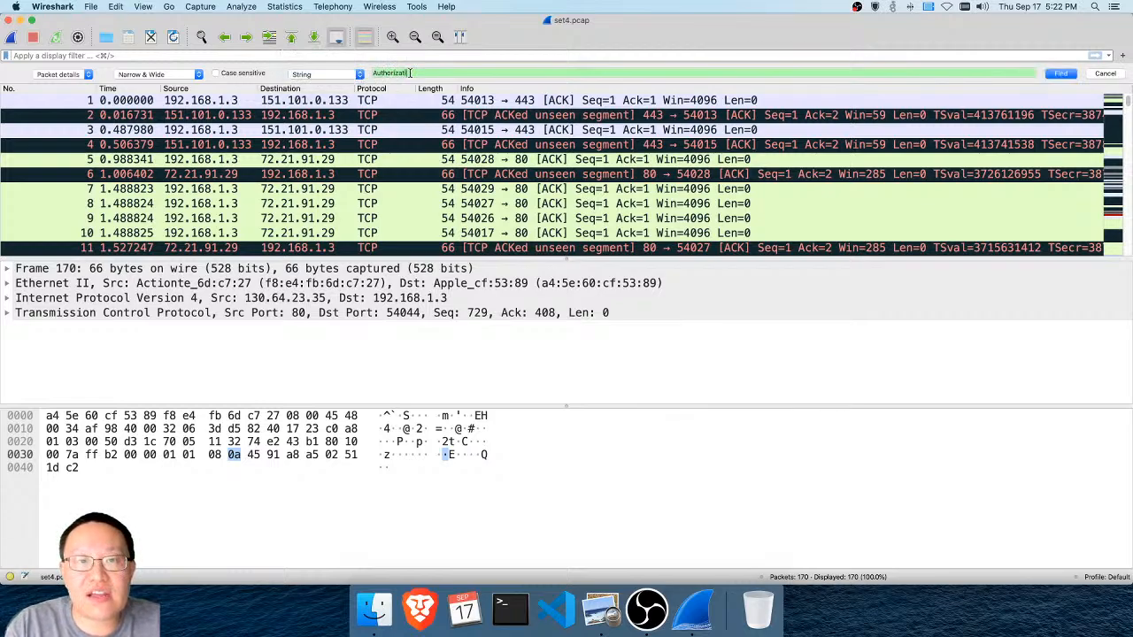
pyautogui.write('o')
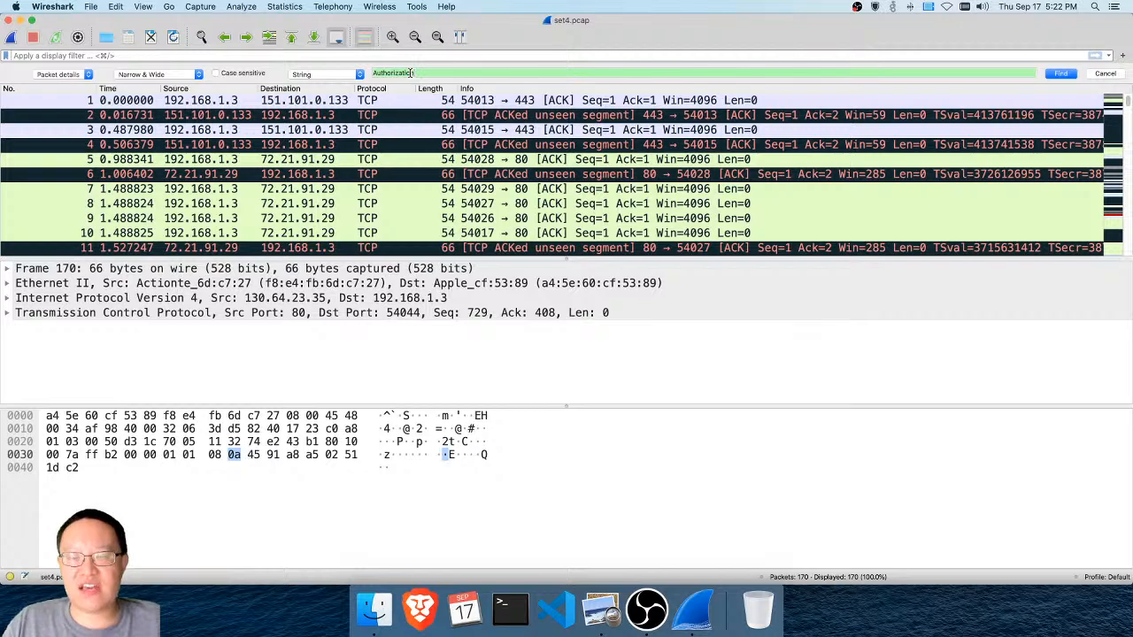
pyautogui.press('Return')
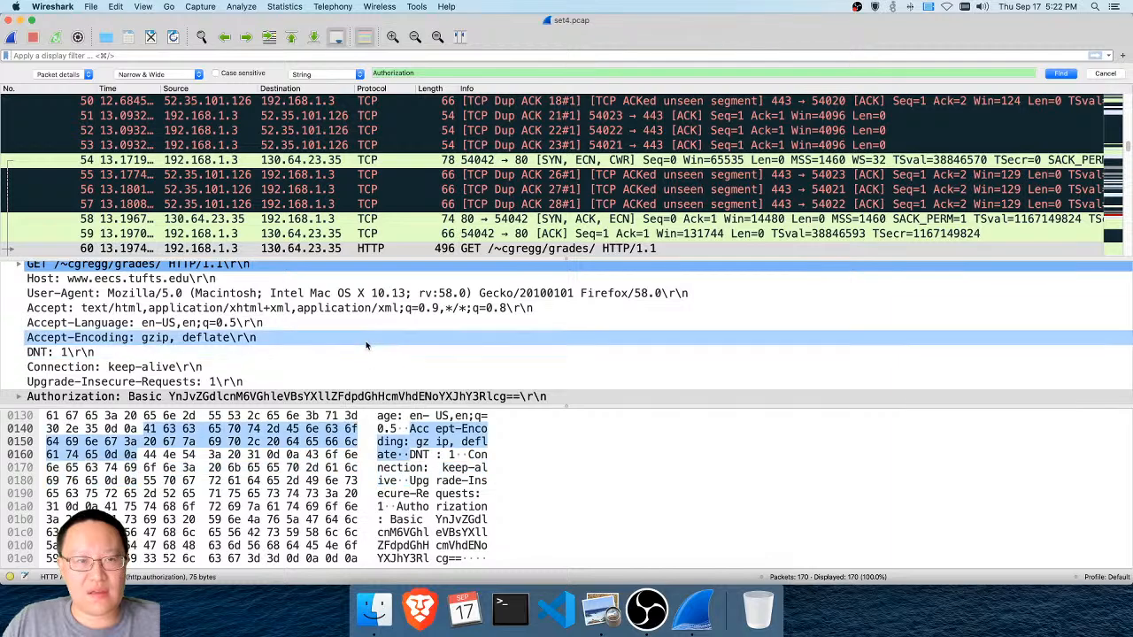
# Select packet 60, the GET /~cgregg/grades/ request, and copy the value of its Authorization header
pyautogui.click(506, 244)
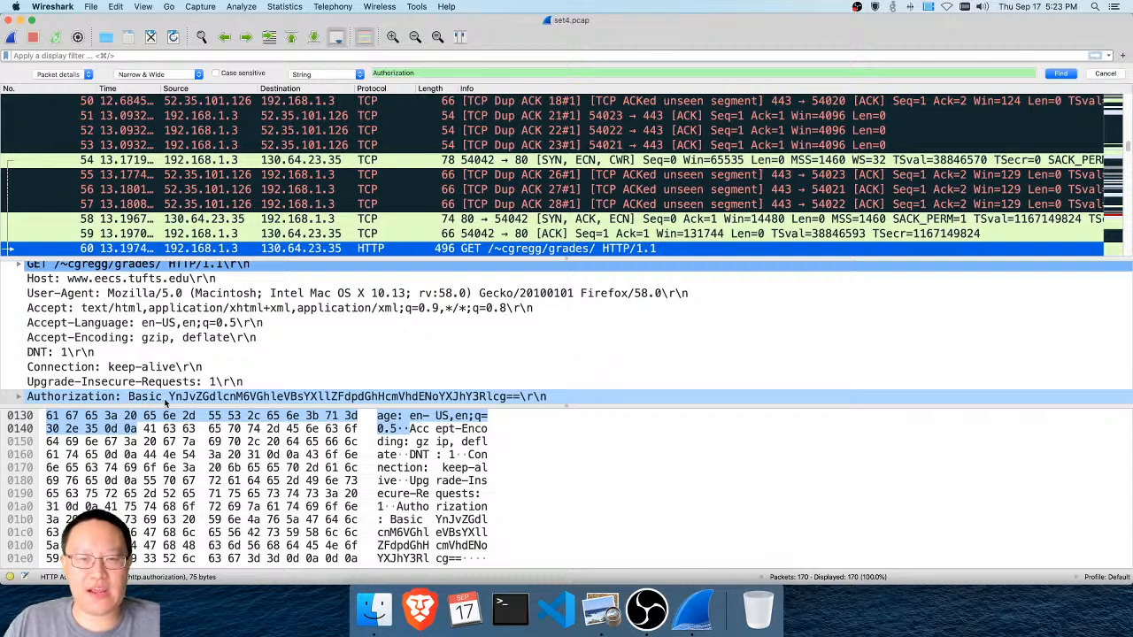
pyautogui.click(174, 400)
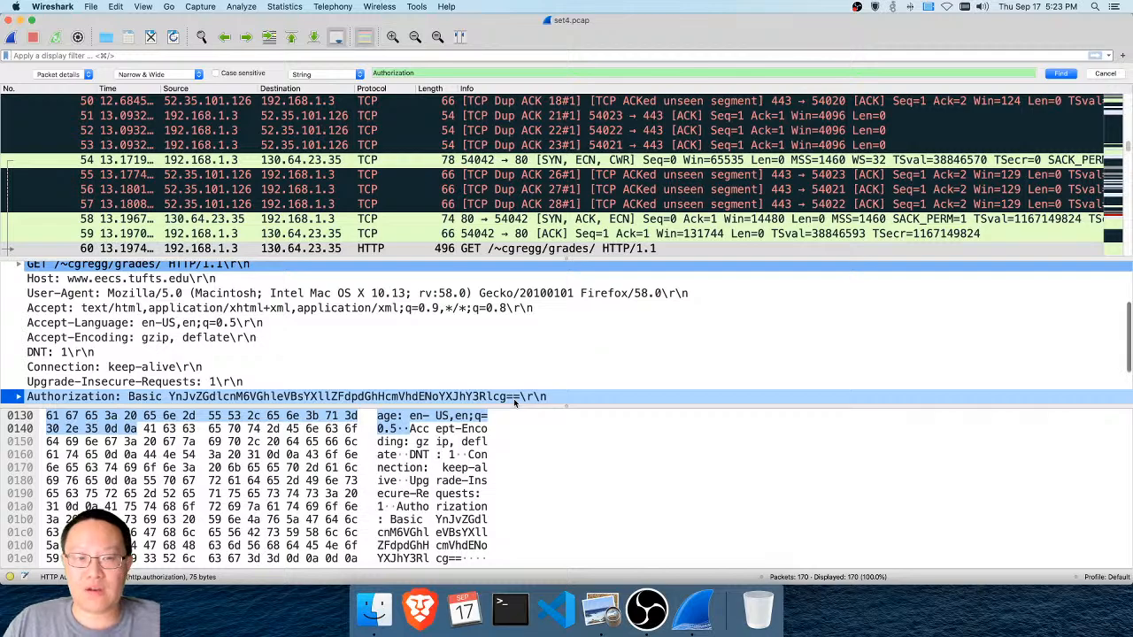
pyautogui.rightClick(498, 401)
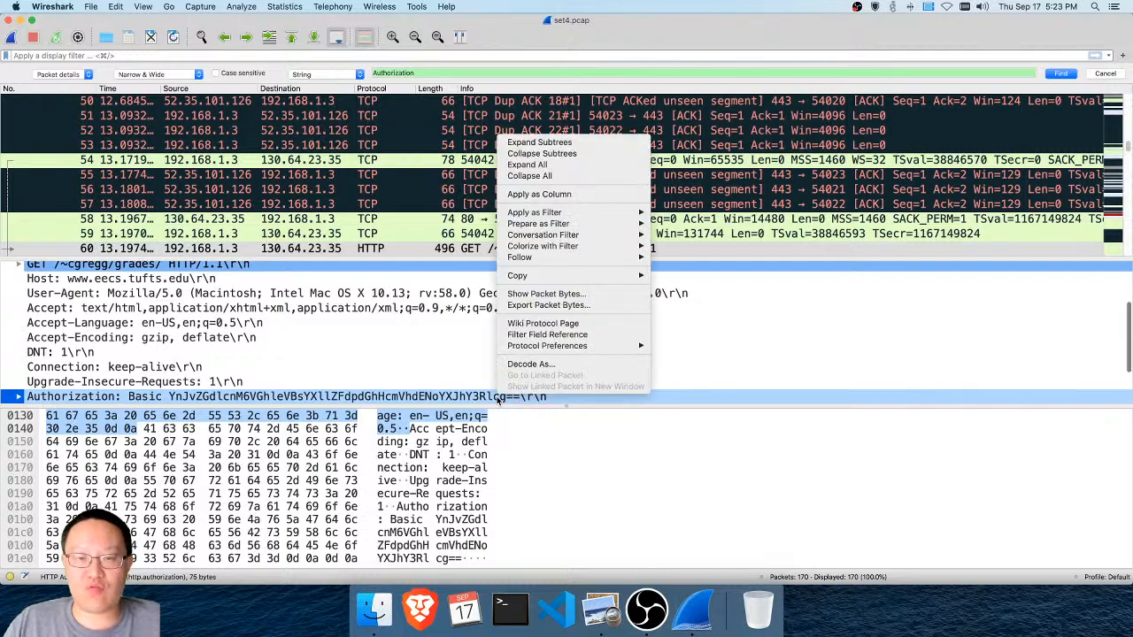
pyautogui.moveTo(550, 276)
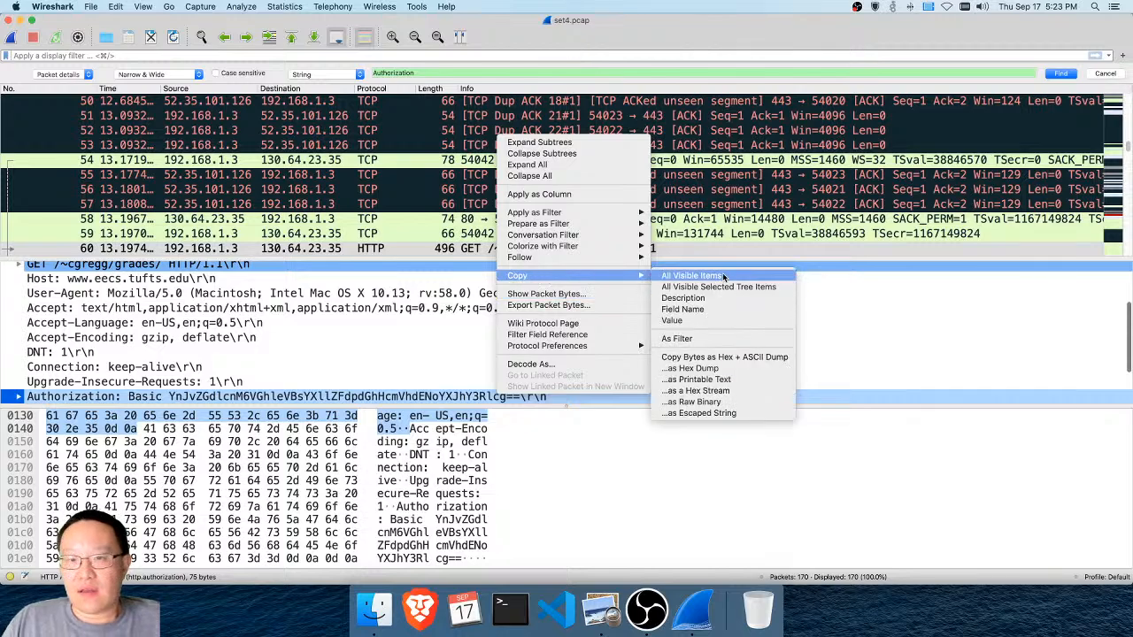
pyautogui.click(724, 322)
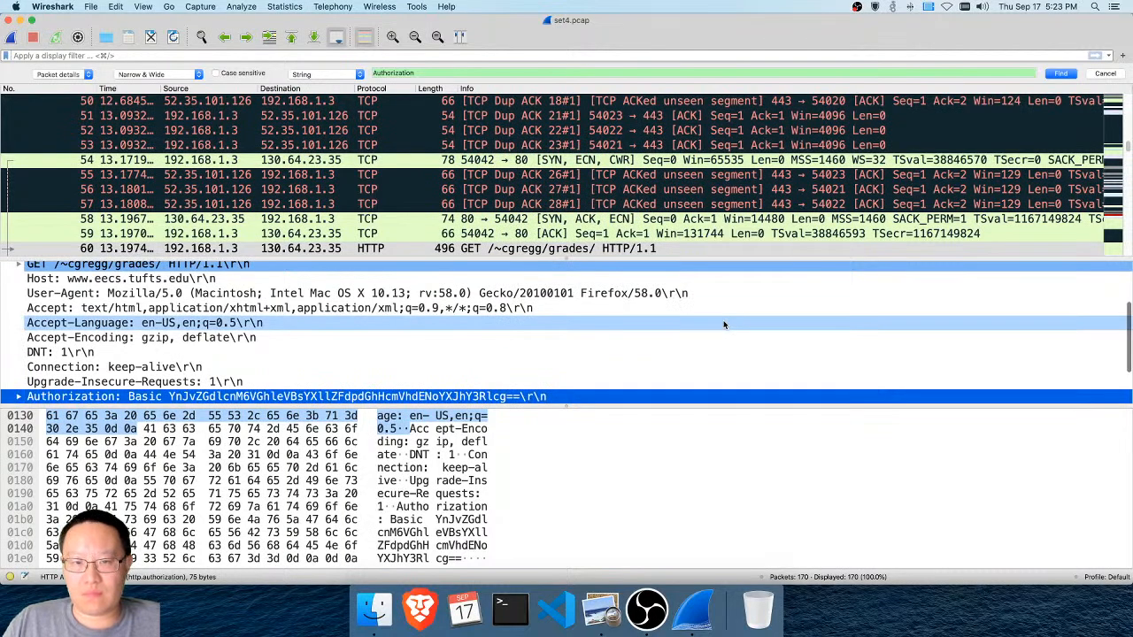
pyautogui.click(1095, 6)
pyautogui.write('firefox')
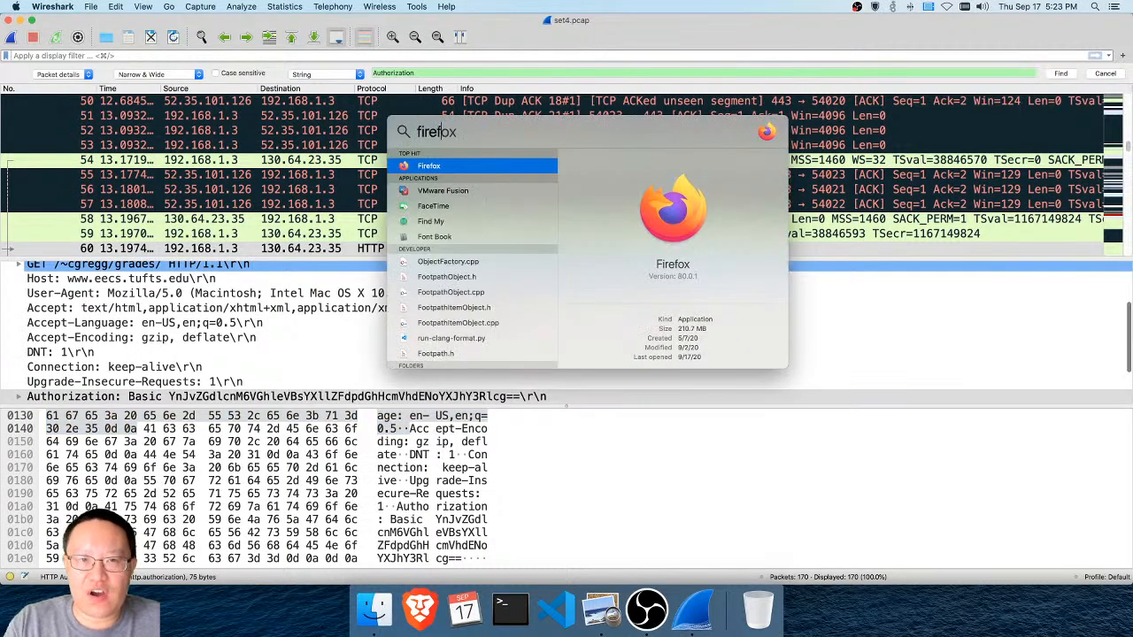
pyautogui.press('Return')
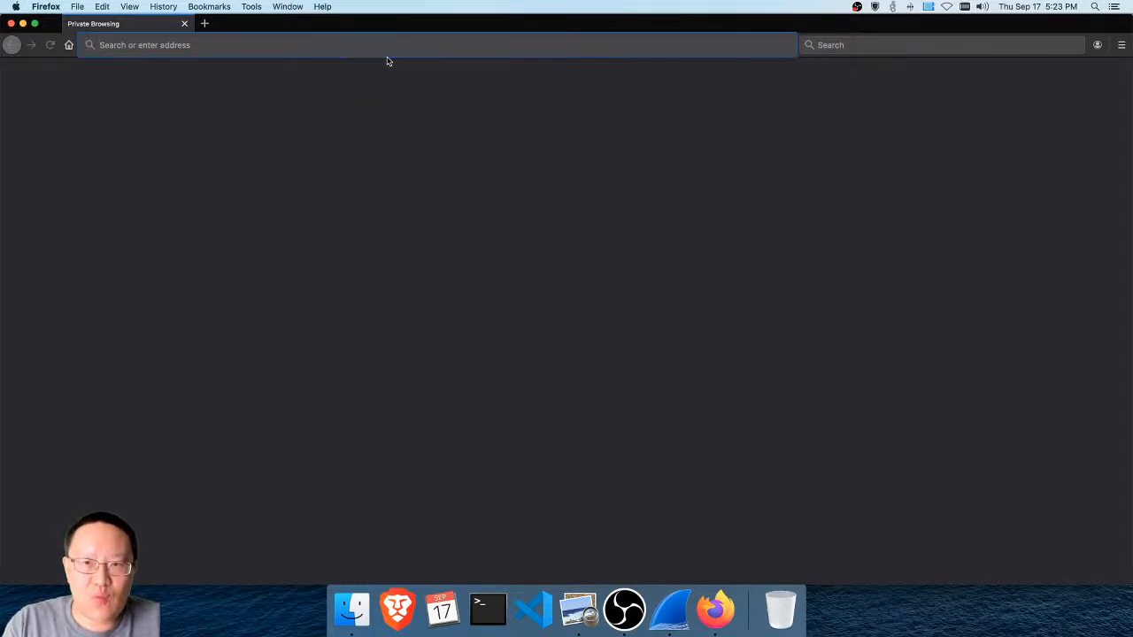
pyautogui.write('base64 decoder')
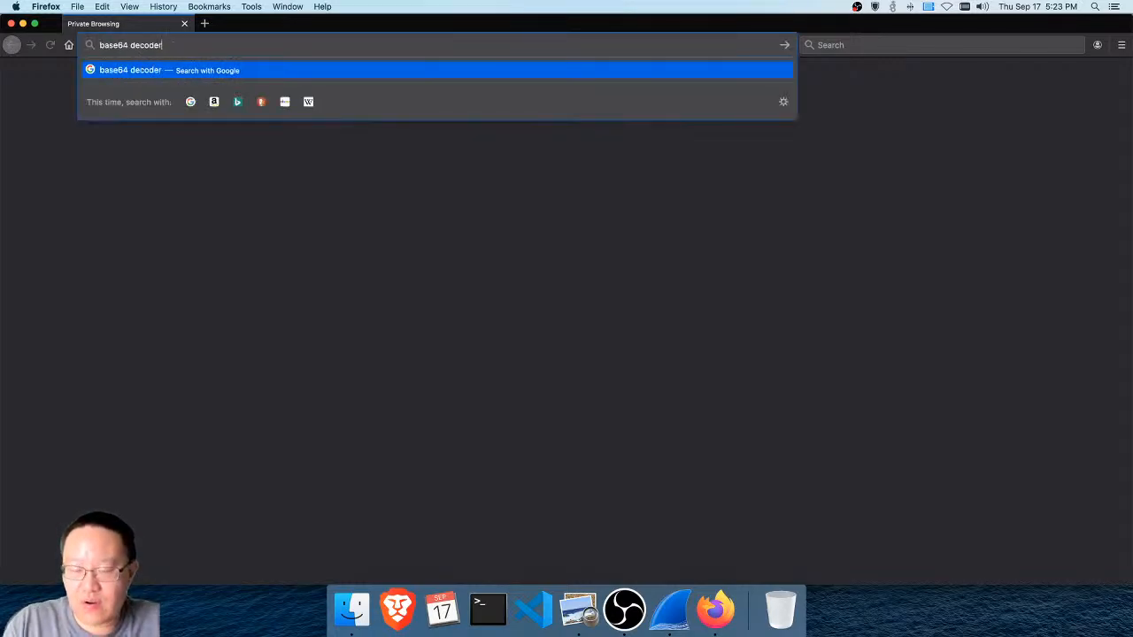
pyautogui.press('Return')
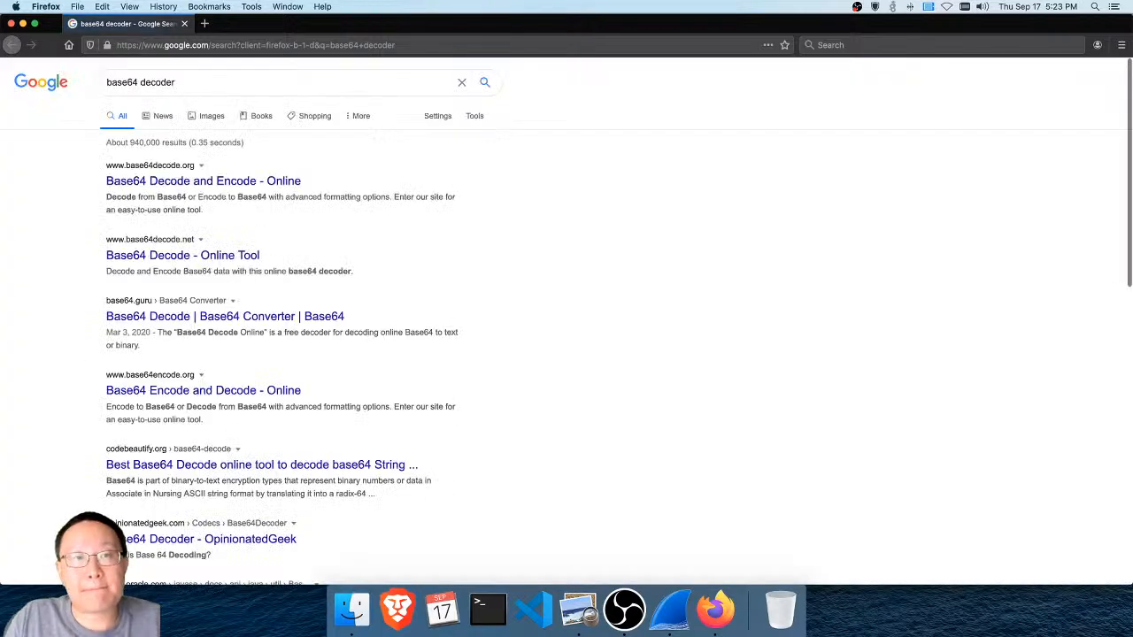
pyautogui.click(289, 187)
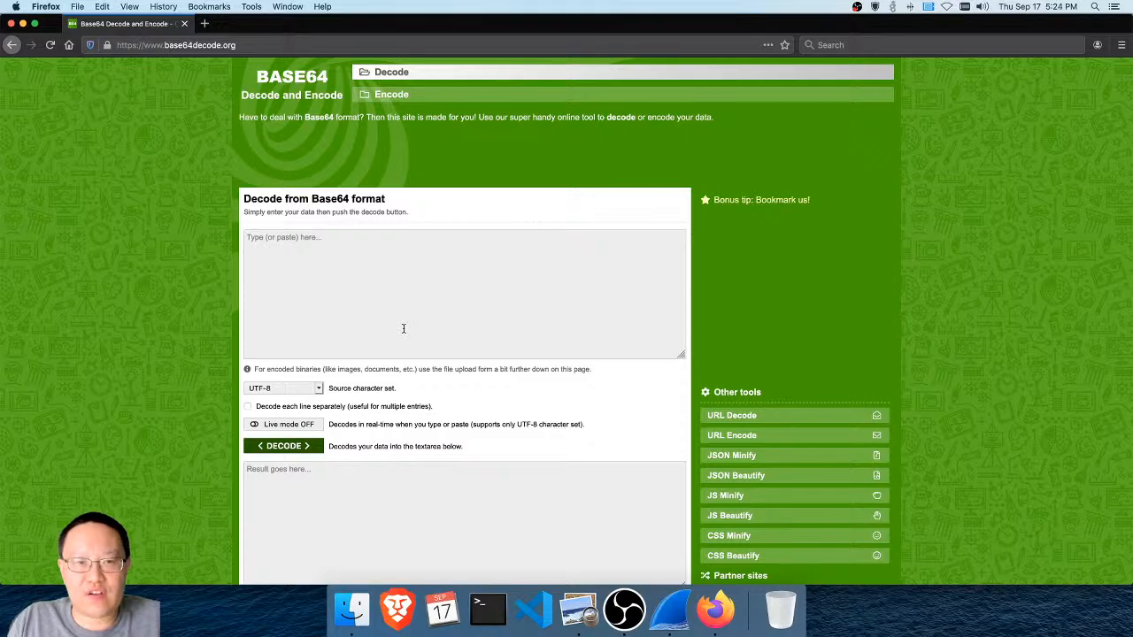
# Paste the copied Authorization credentials into the Base64 input field, remove the leading word "Basic" and decode the string
pyautogui.rightClick(316, 249)
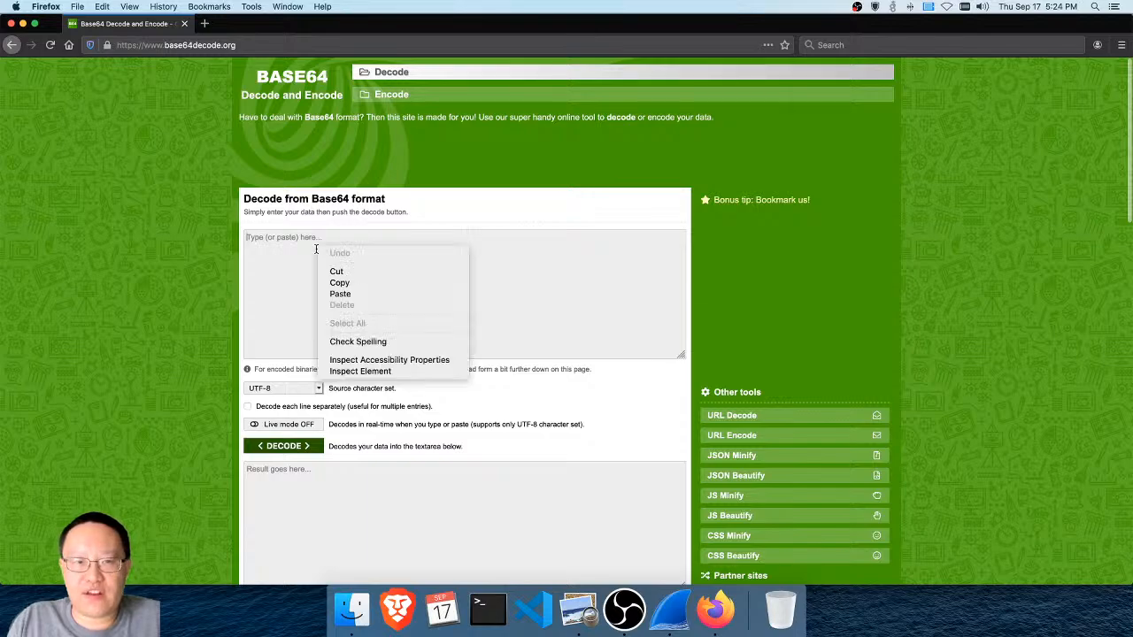
pyautogui.click(345, 296)
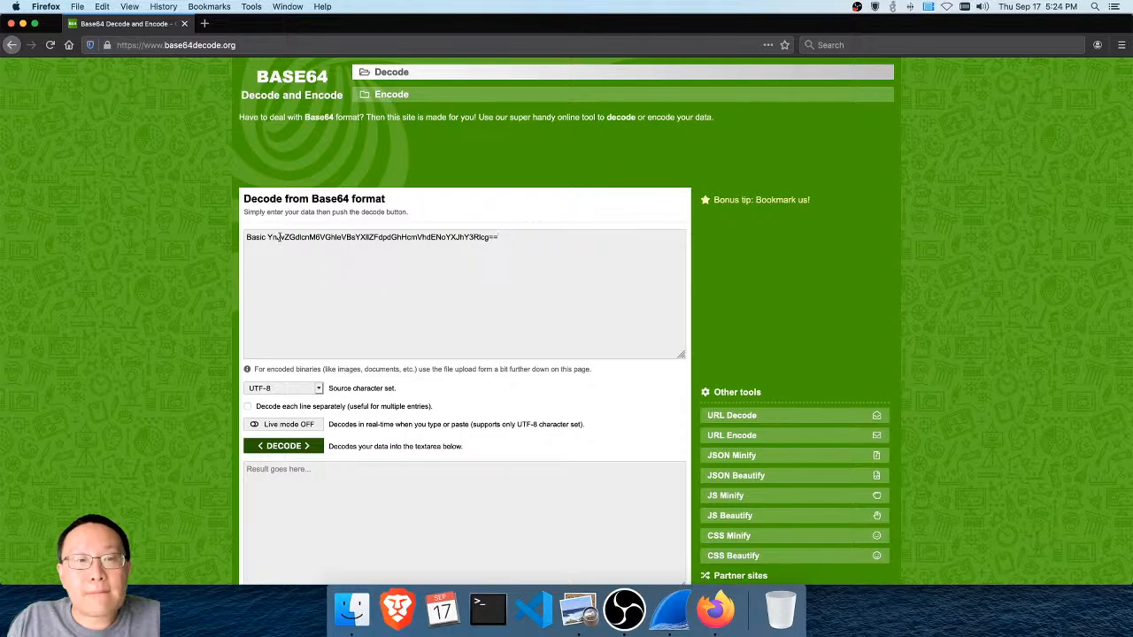
pyautogui.moveTo(267, 237); pyautogui.dragTo(231, 232)
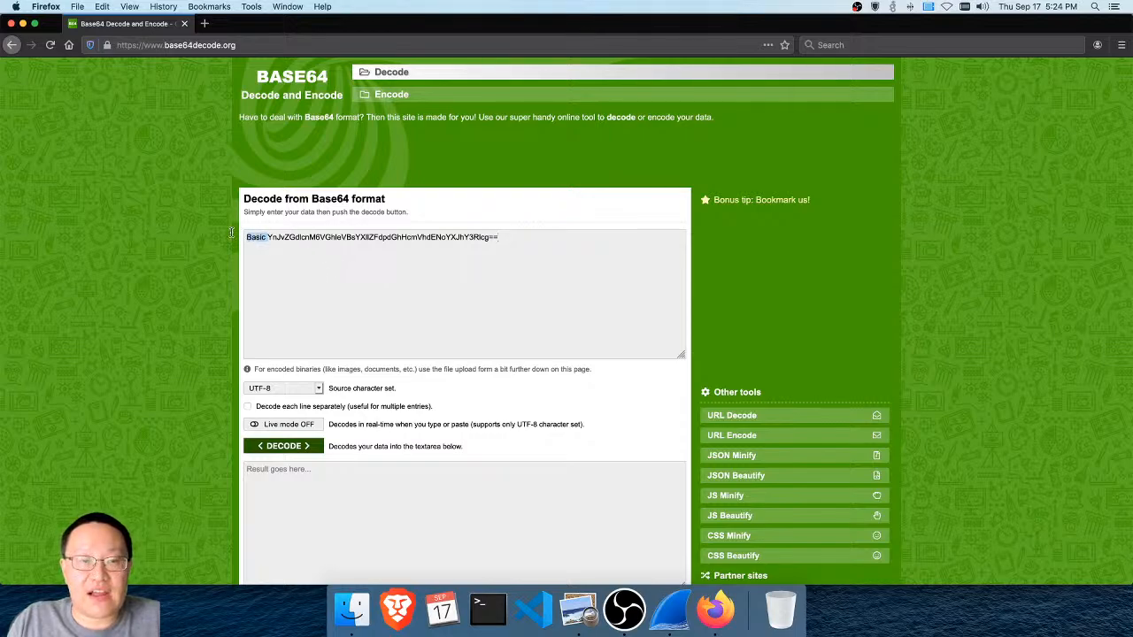
pyautogui.press('BackSpace')
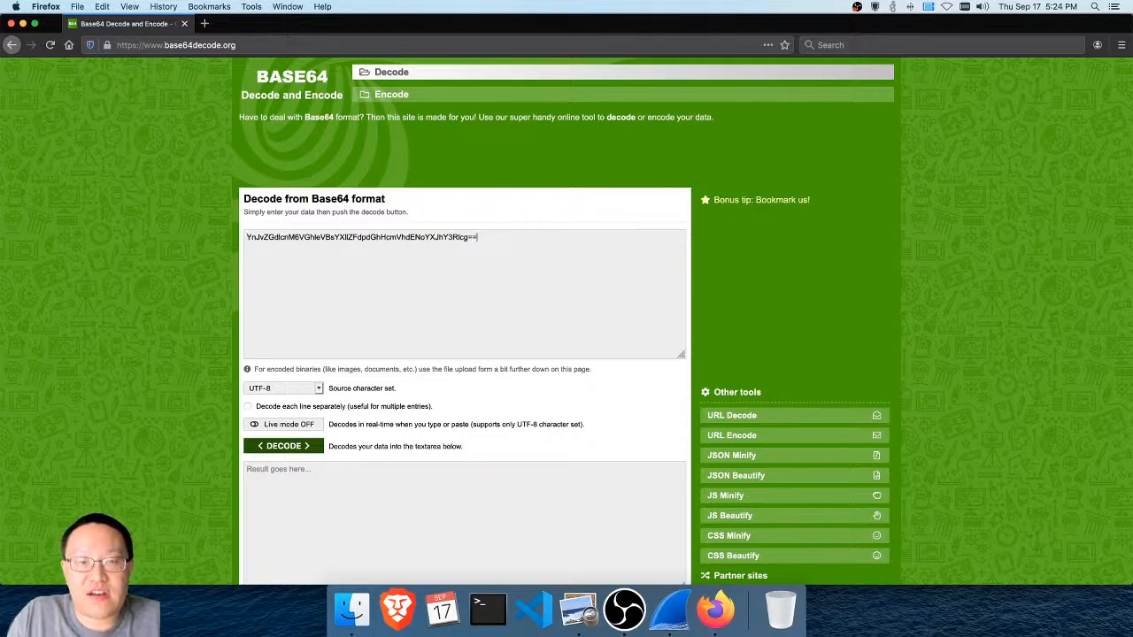
pyautogui.click(265, 282)
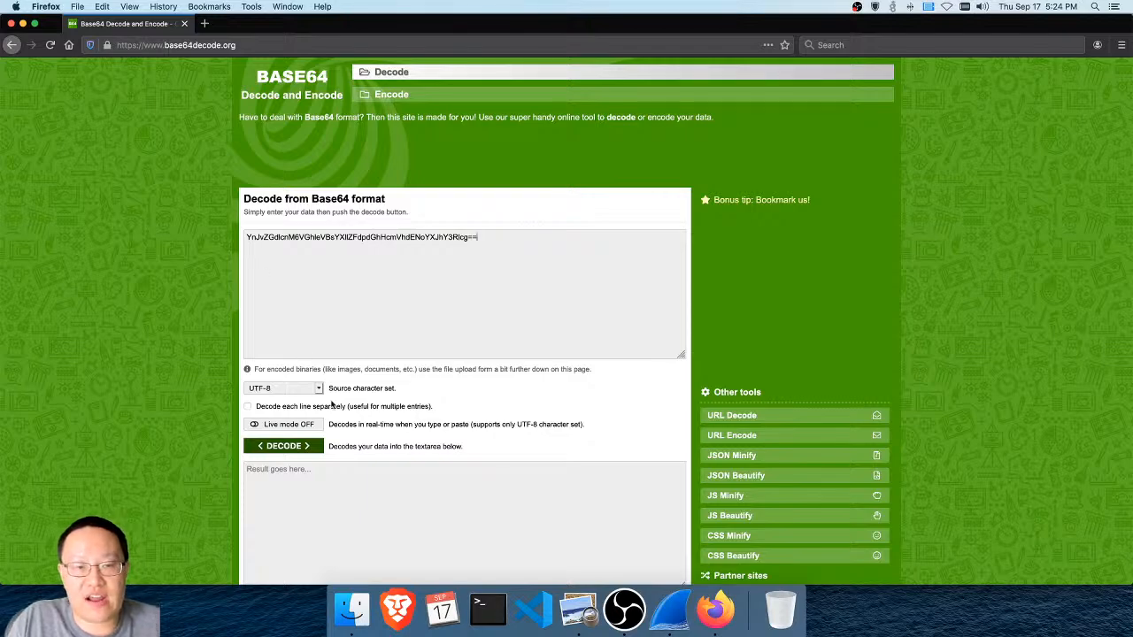
pyautogui.click(305, 450)
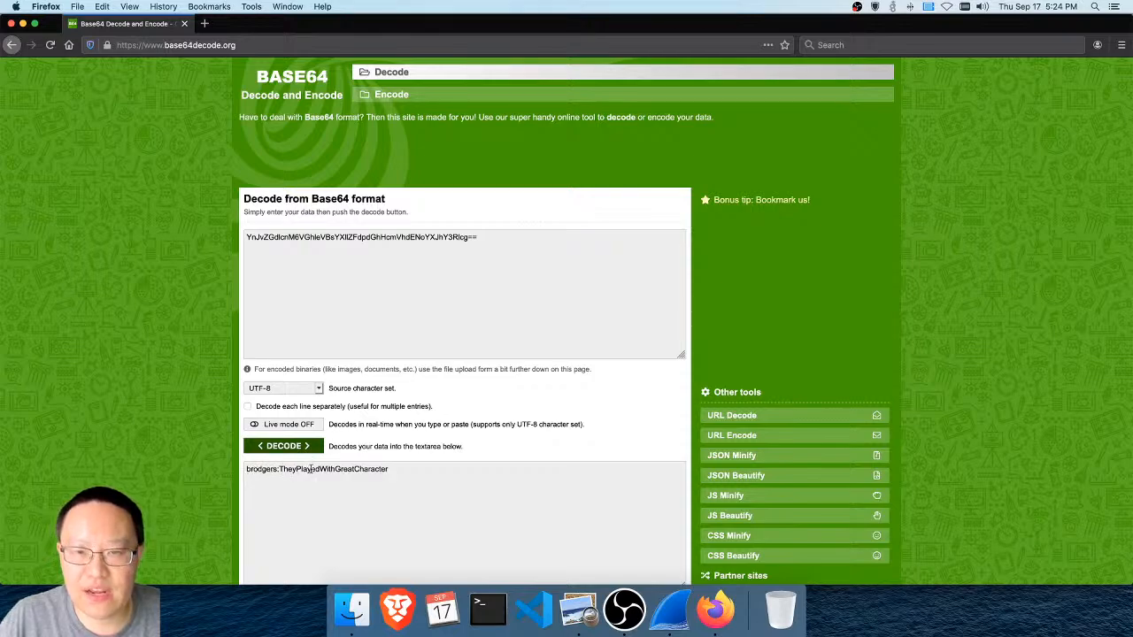
# Switch back to Wireshark and expand the Authorization header of packet 60 to view its decoded credentials
pyautogui.click(673, 621)
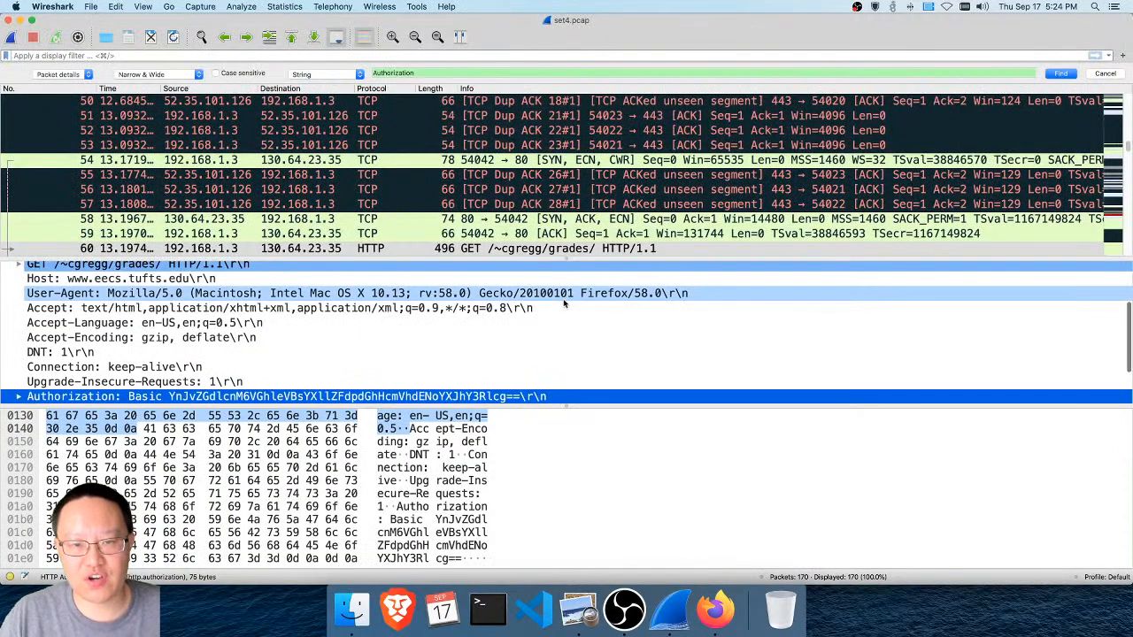
pyautogui.scroll(-2, 563, 301)
pyautogui.scroll(-3, 563, 303)
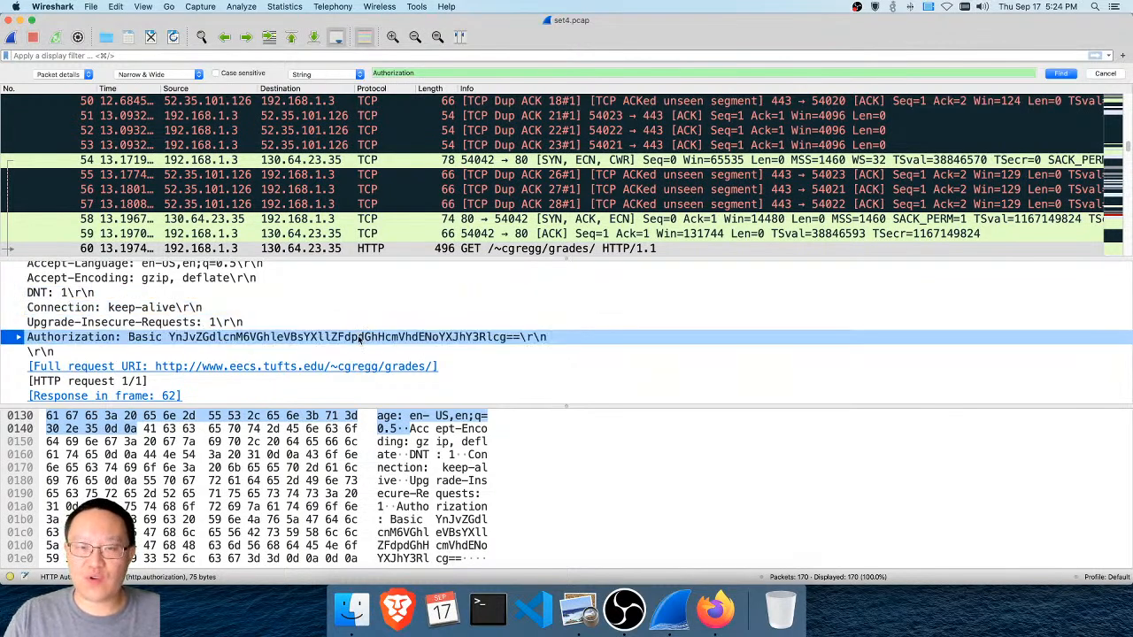
pyautogui.click(17, 337)
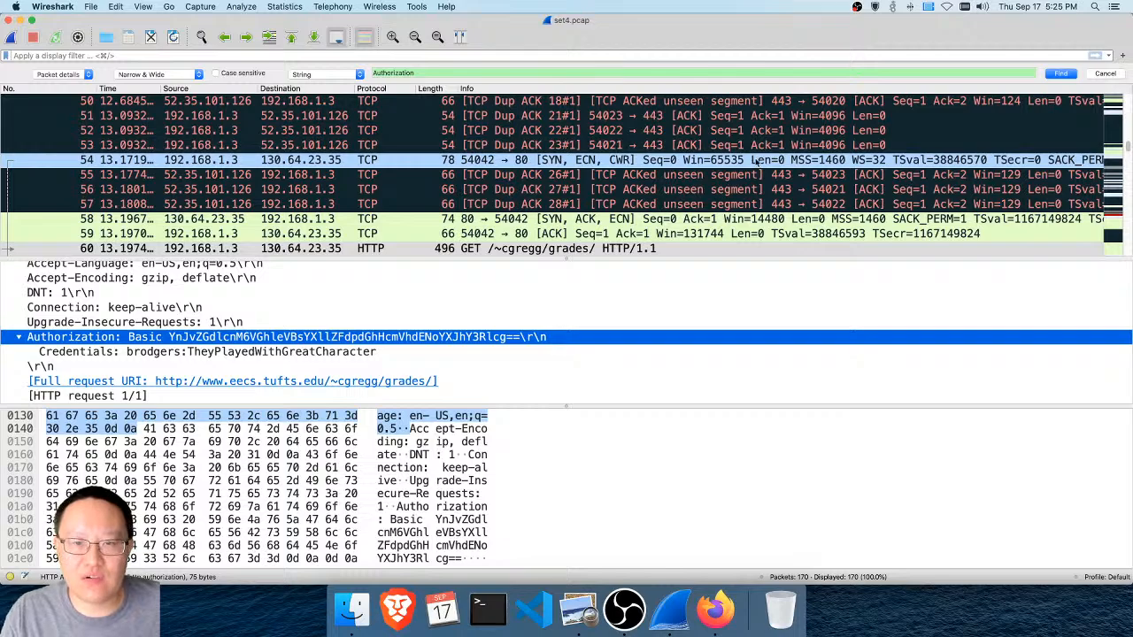
# Find the next "Authorization" match and examine the HTTP details of the server's response in packet 62
pyautogui.click(1061, 73)
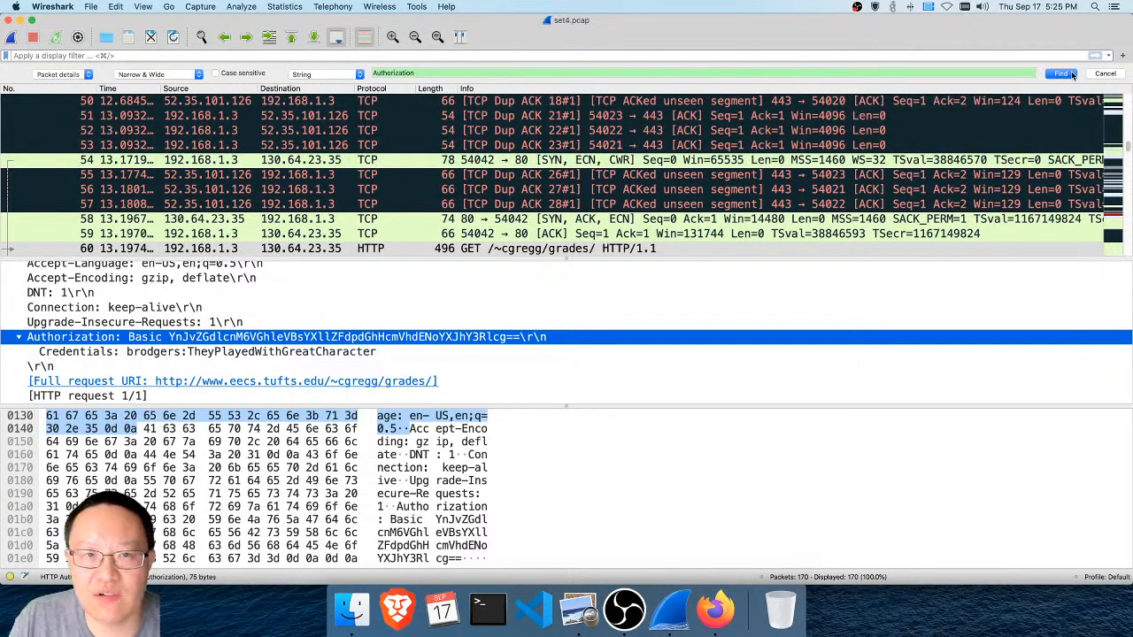
pyautogui.click(1071, 71)
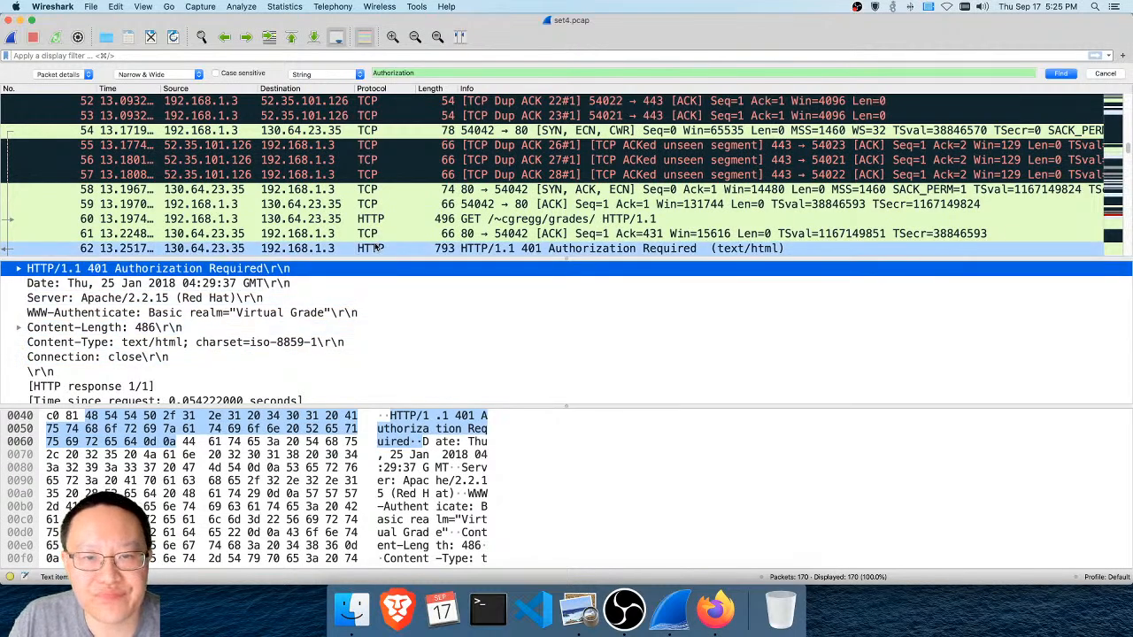
pyautogui.scroll(-4, 333, 291)
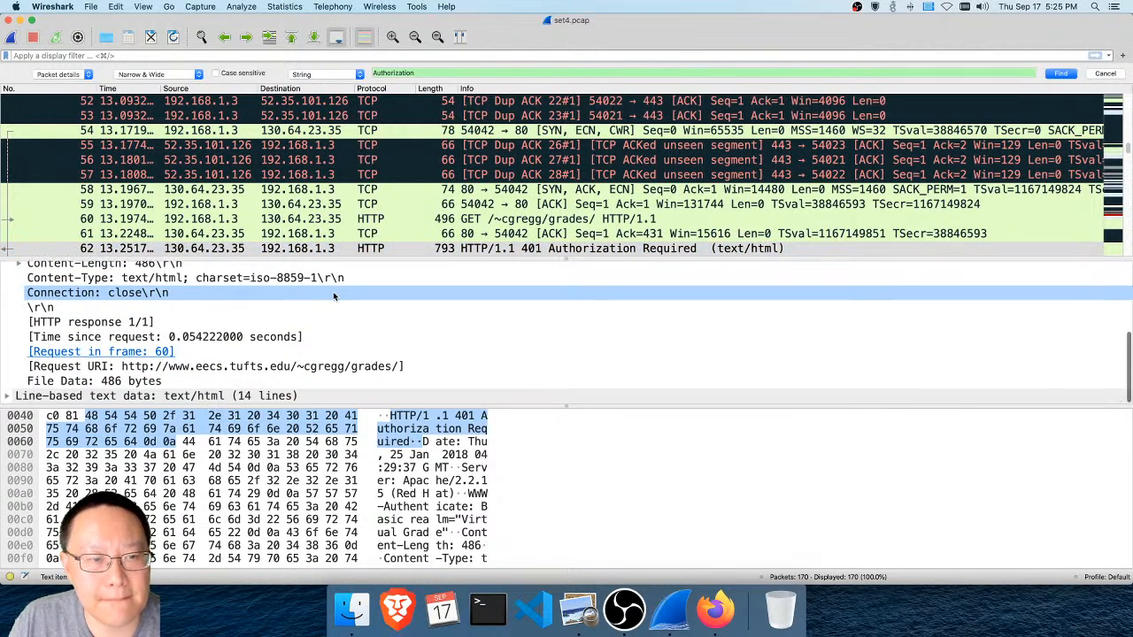
pyautogui.scroll(3, 332, 291)
pyautogui.click(342, 250)
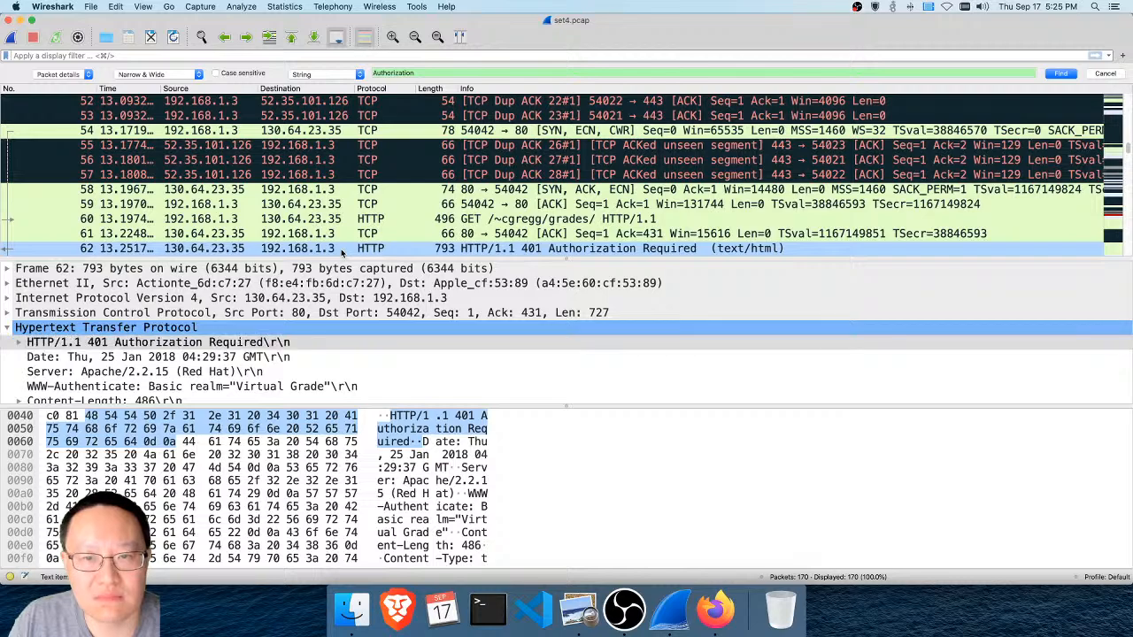
pyautogui.scroll(-1, 323, 350)
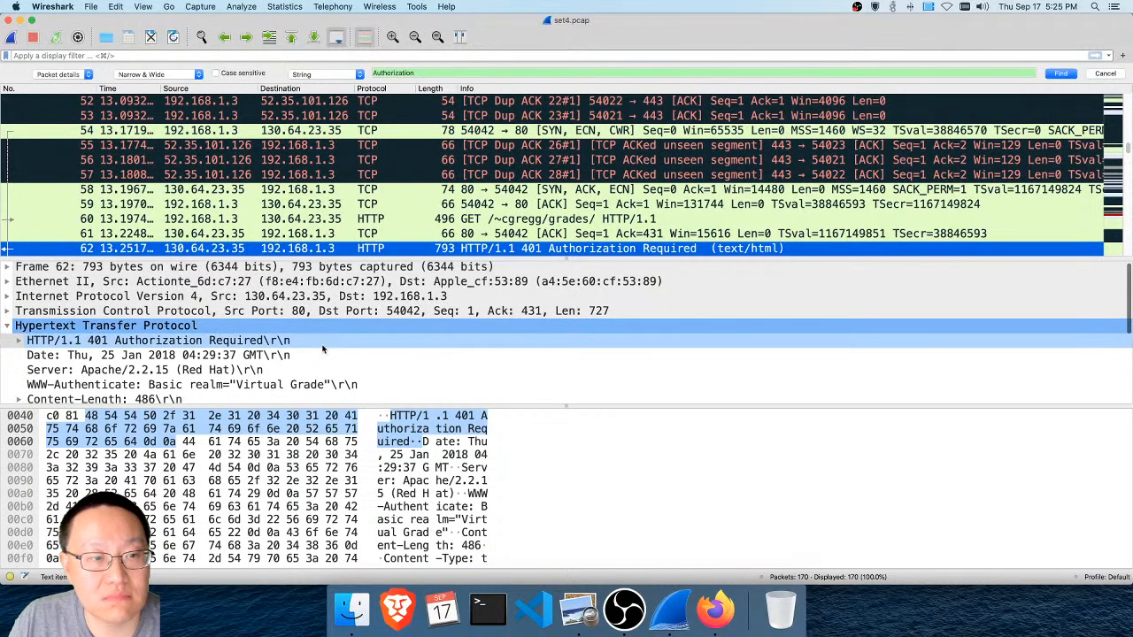
pyautogui.scroll(-9, 323, 349)
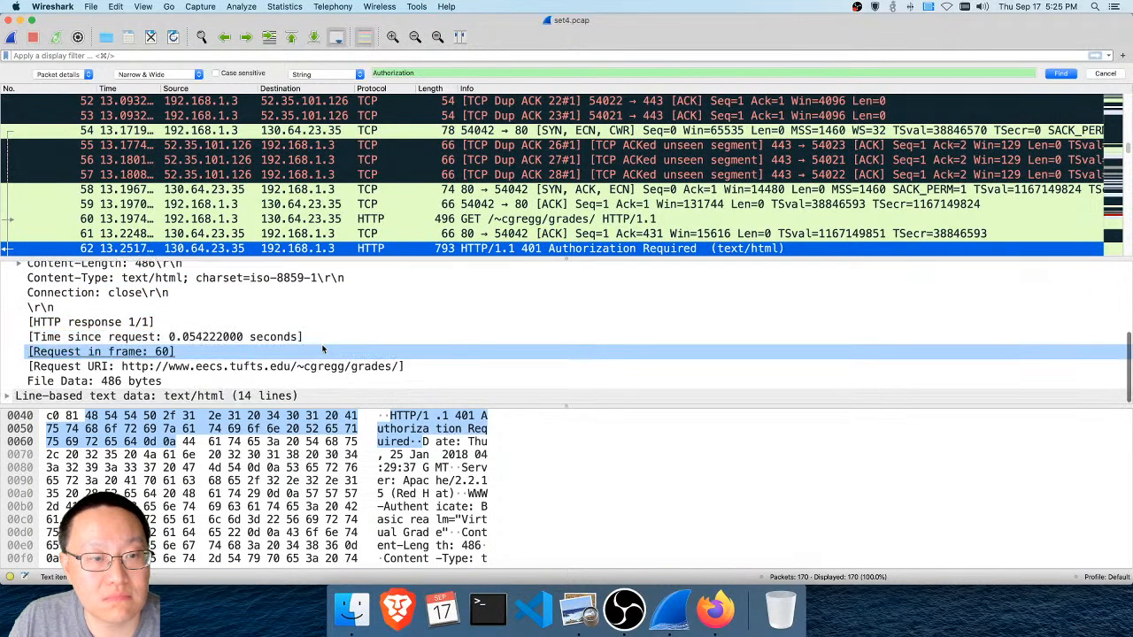
pyautogui.scroll(9, 323, 350)
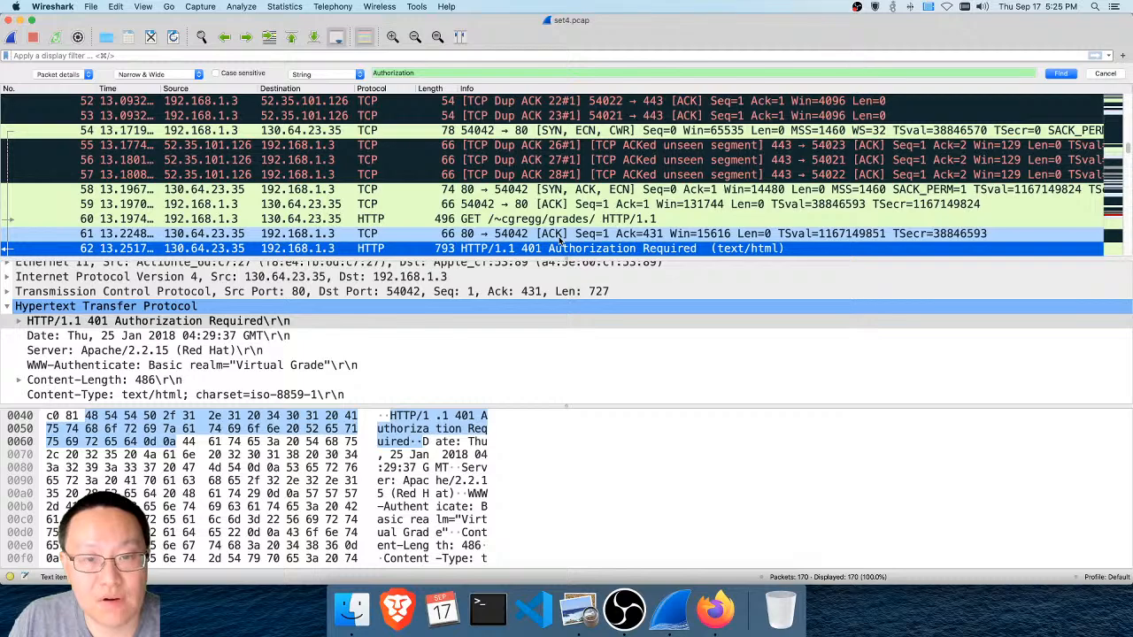
# Continue the "Authorization" search through the GET requests in packets 138 and 163, and inspect the credentials in each
pyautogui.click(1070, 74)
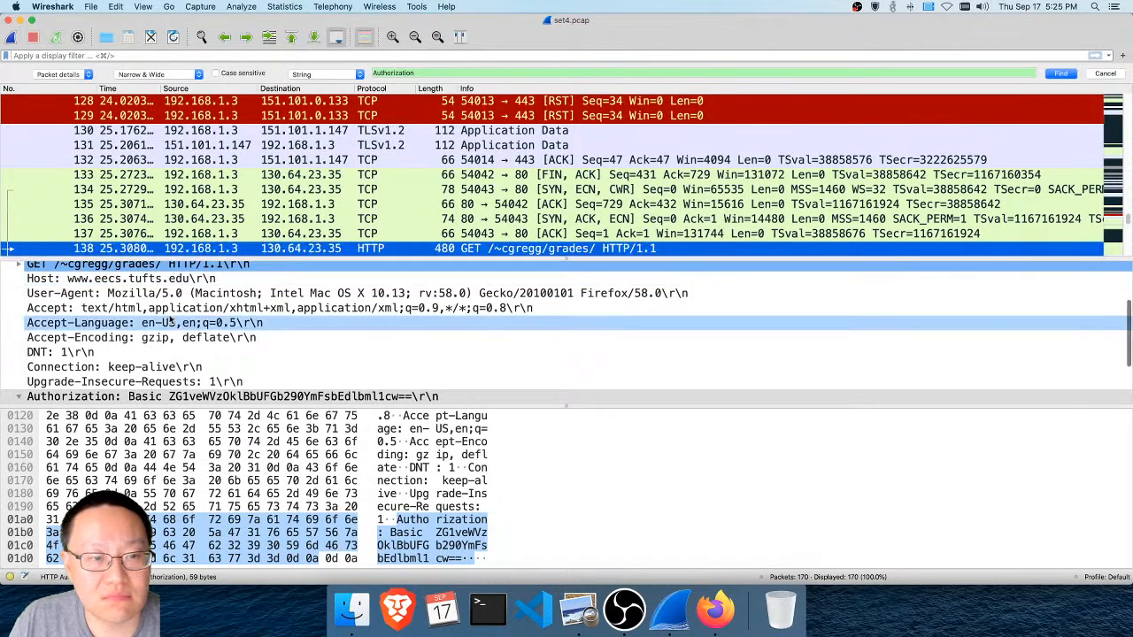
pyautogui.scroll(-2, 171, 320)
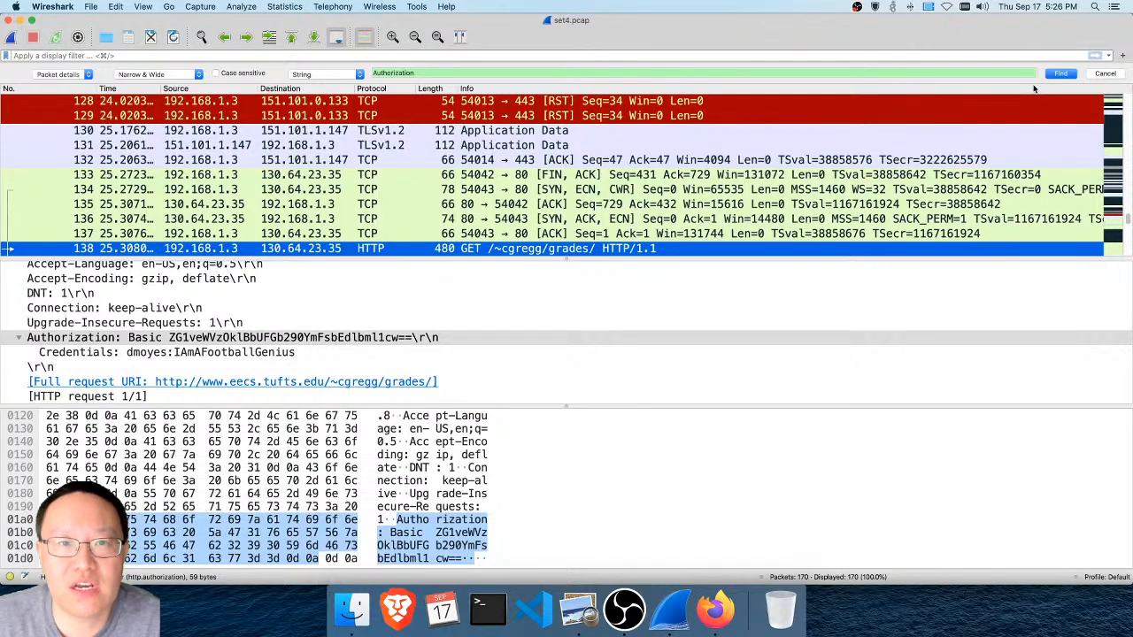
pyautogui.click(1058, 73)
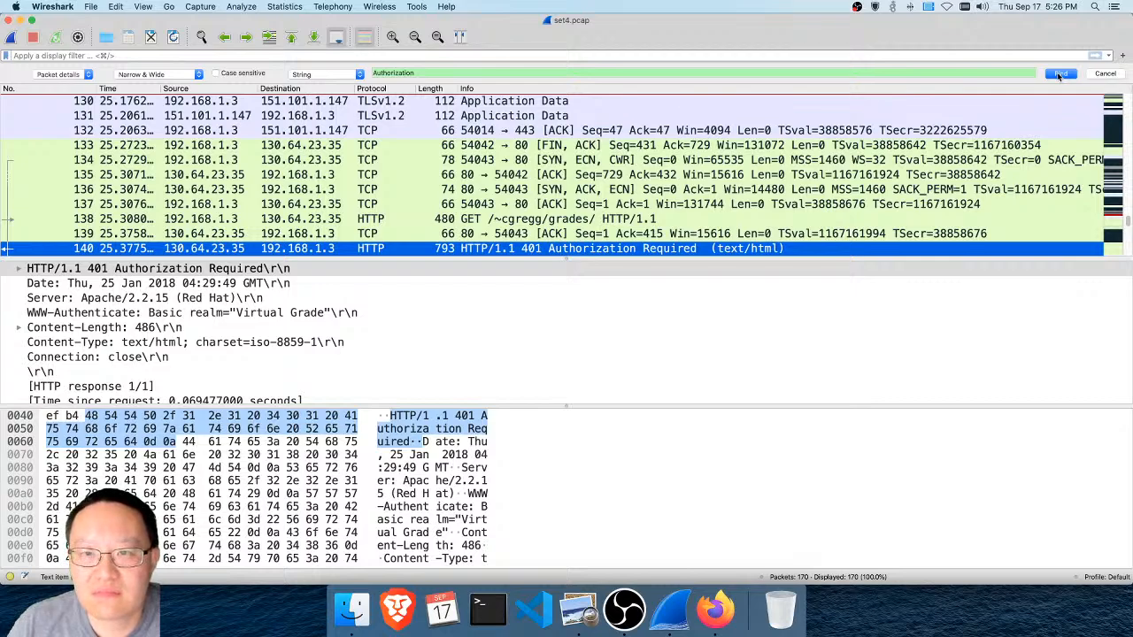
pyautogui.click(1058, 74)
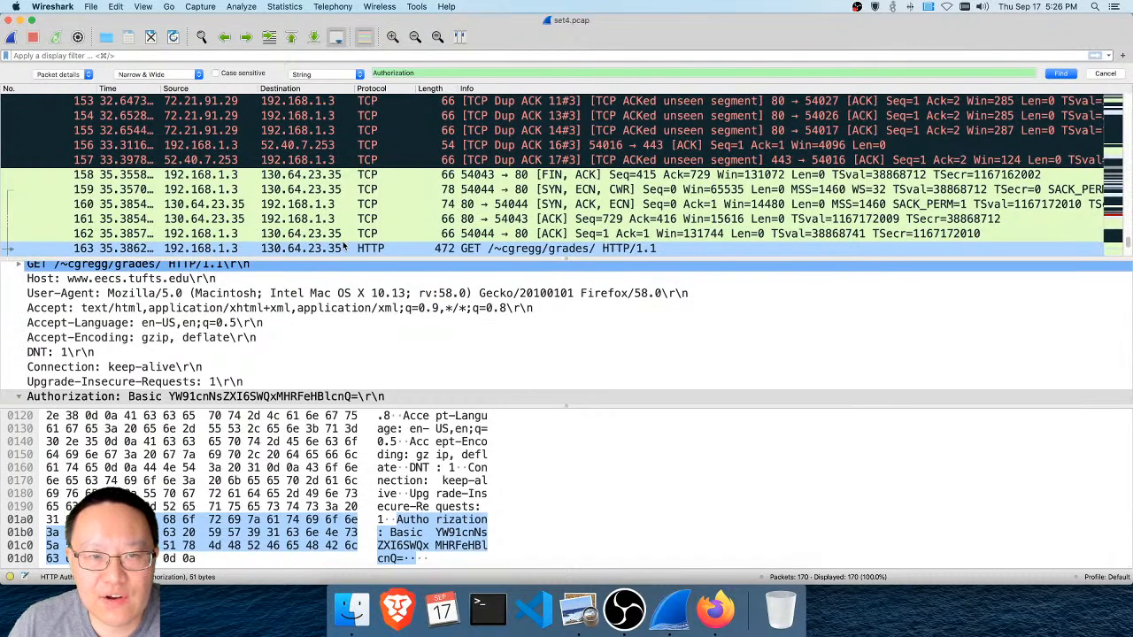
pyautogui.scroll(-3, 145, 391)
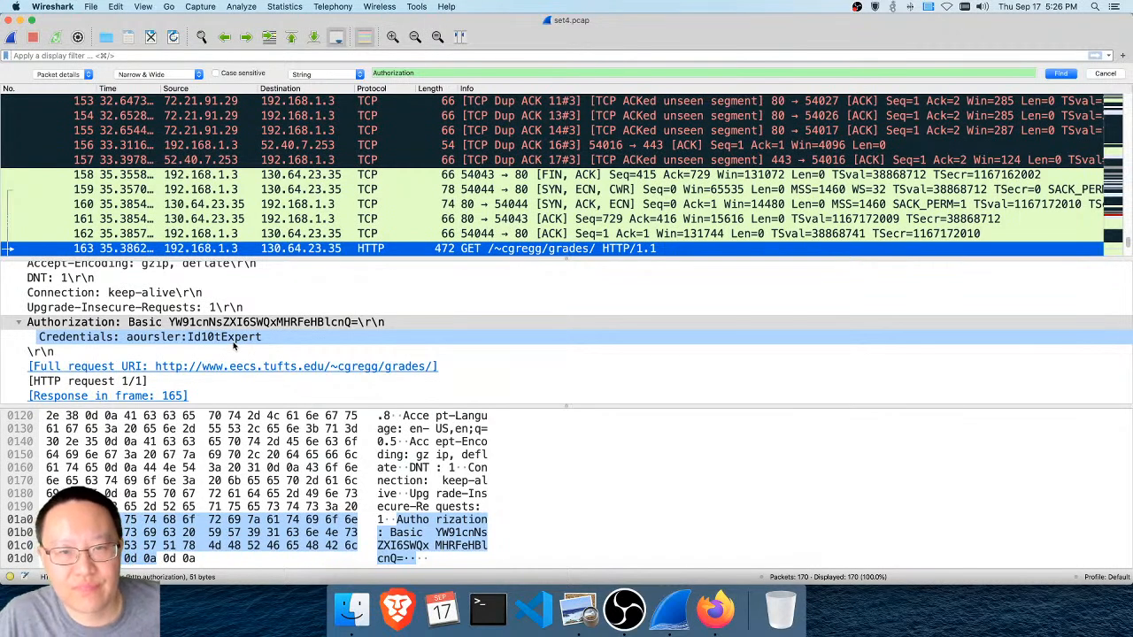
pyautogui.scroll(1, 234, 345)
pyautogui.scroll(-1, 234, 346)
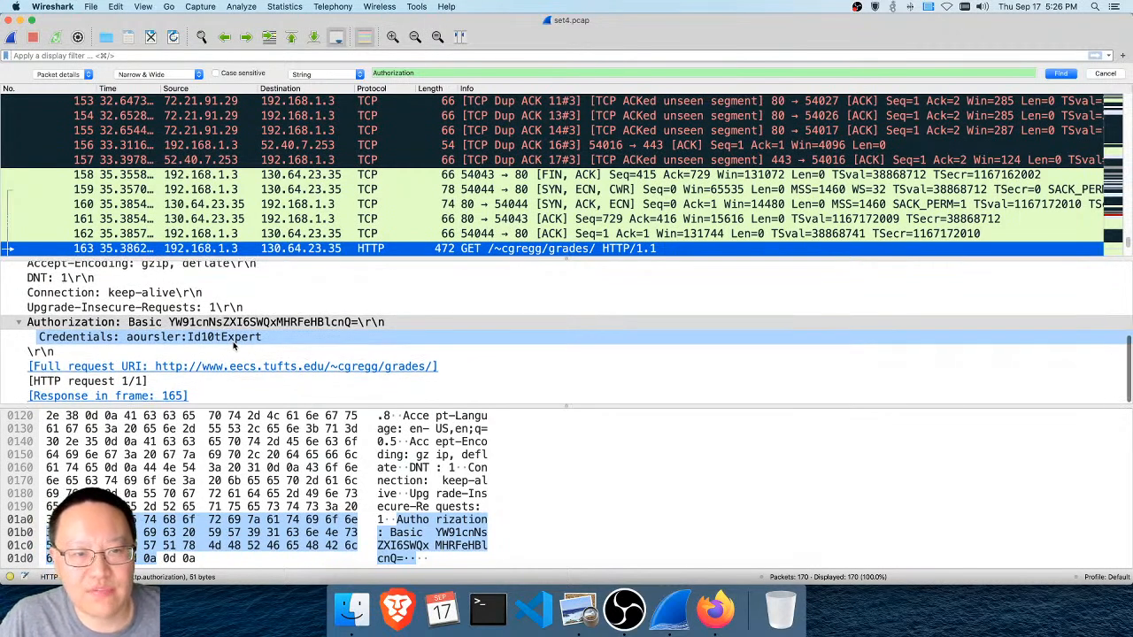
pyautogui.scroll(-3, 414, 233)
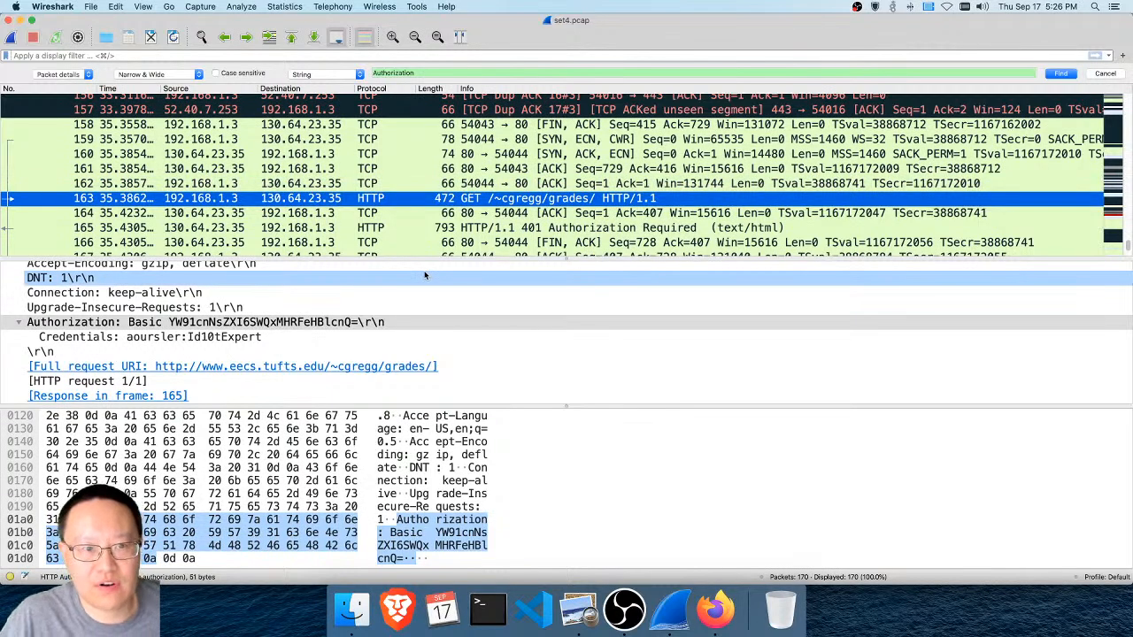
# Continue the "Authorization" search past packet 165 until it wraps around to packet 60, and review that request's credentials
pyautogui.click(1061, 75)
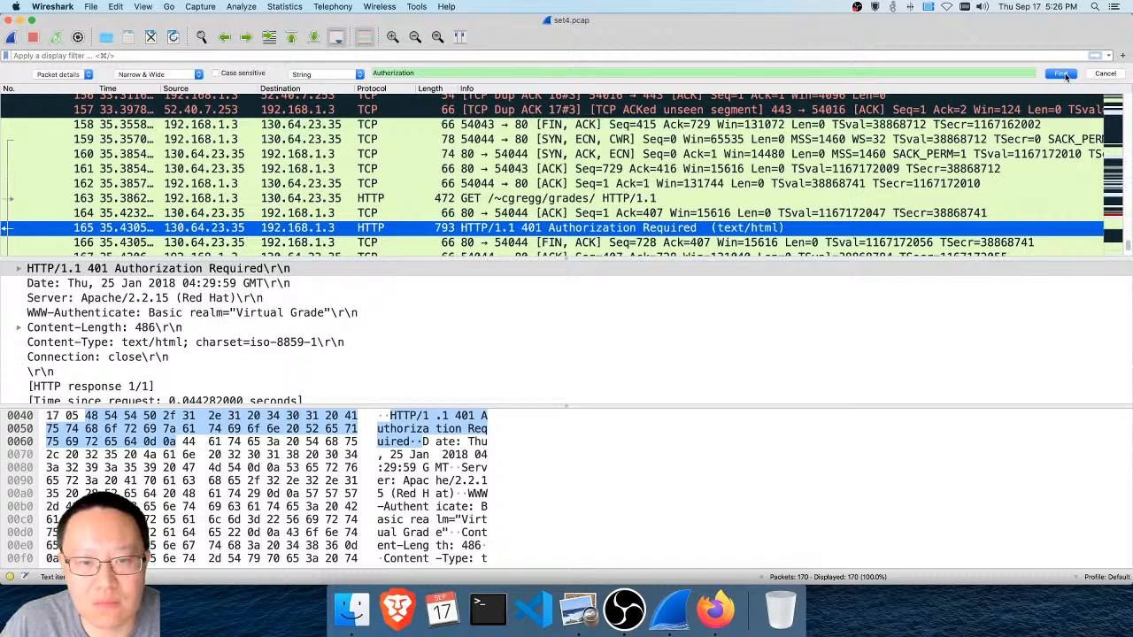
pyautogui.click(1061, 74)
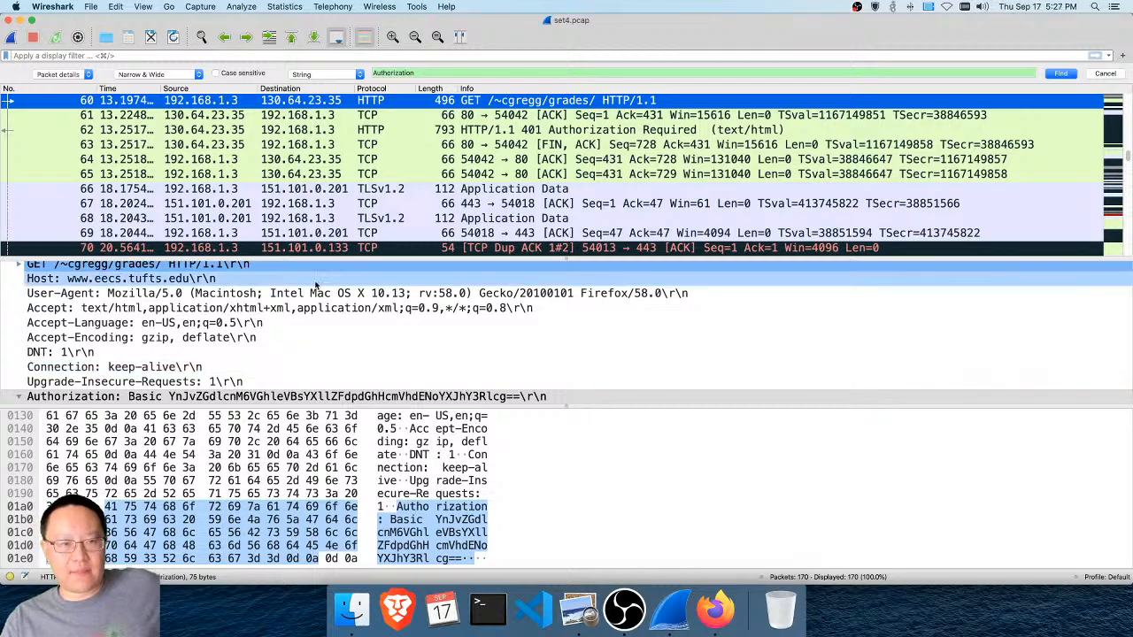
pyautogui.scroll(-3, 102, 354)
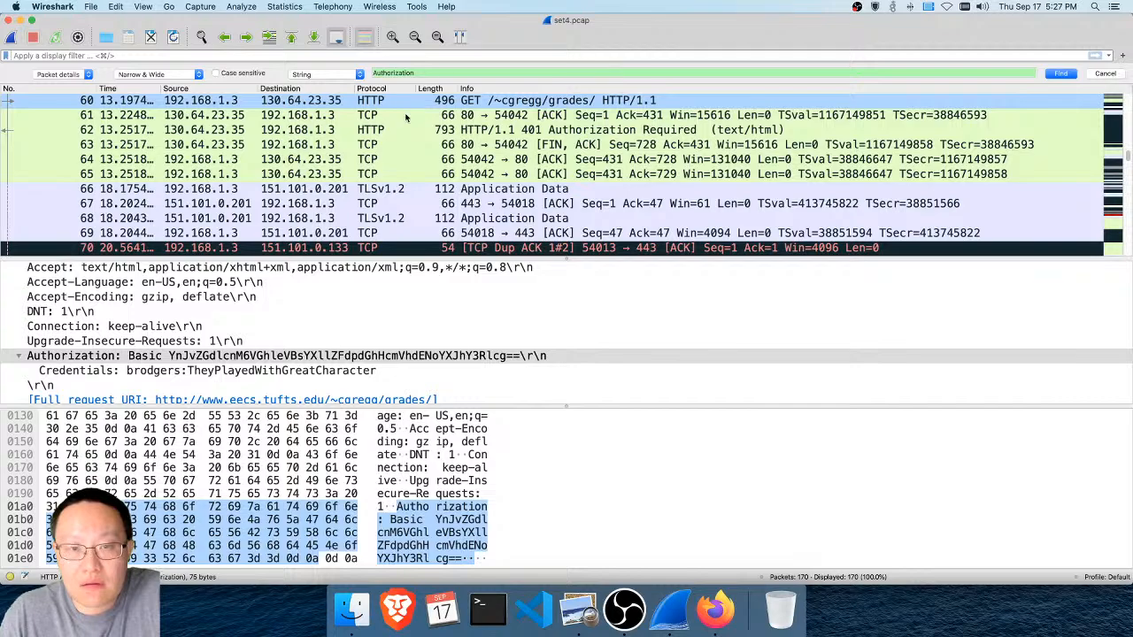
# Follow the TCP stream of packet 60, review the request and the server's reply, and close the stream window
pyautogui.rightClick(501, 105)
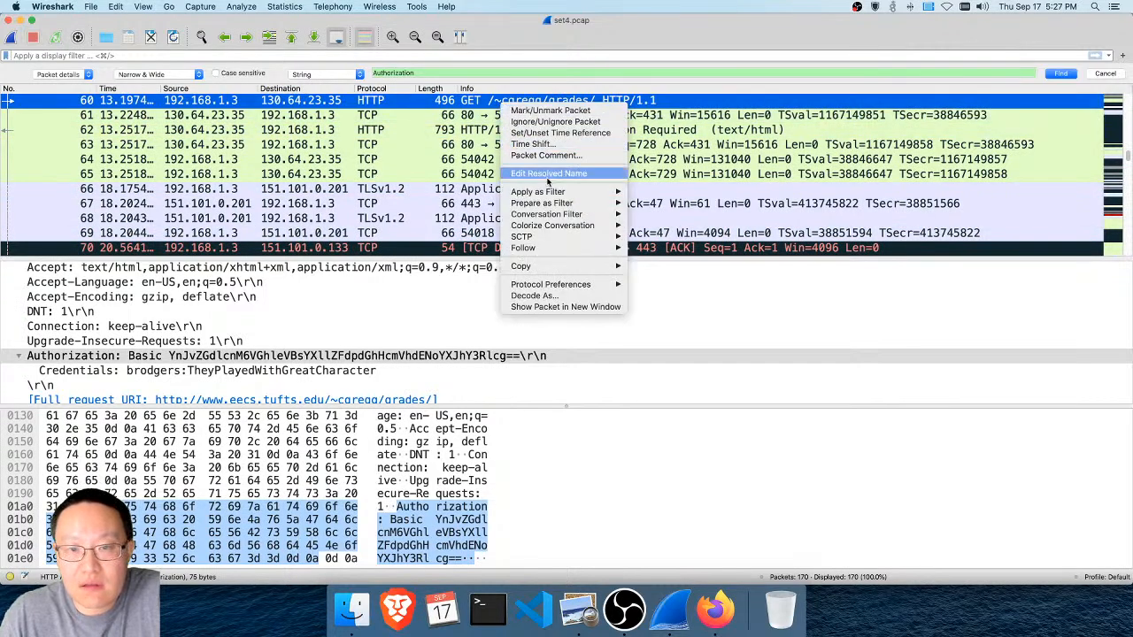
pyautogui.moveTo(556, 249)
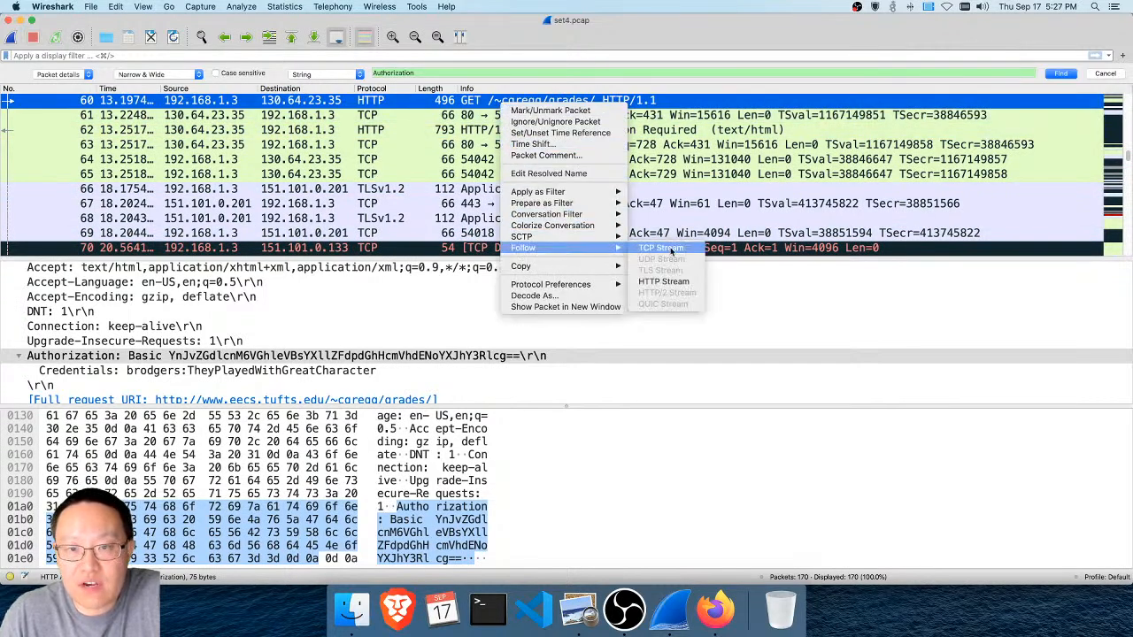
pyautogui.click(670, 247)
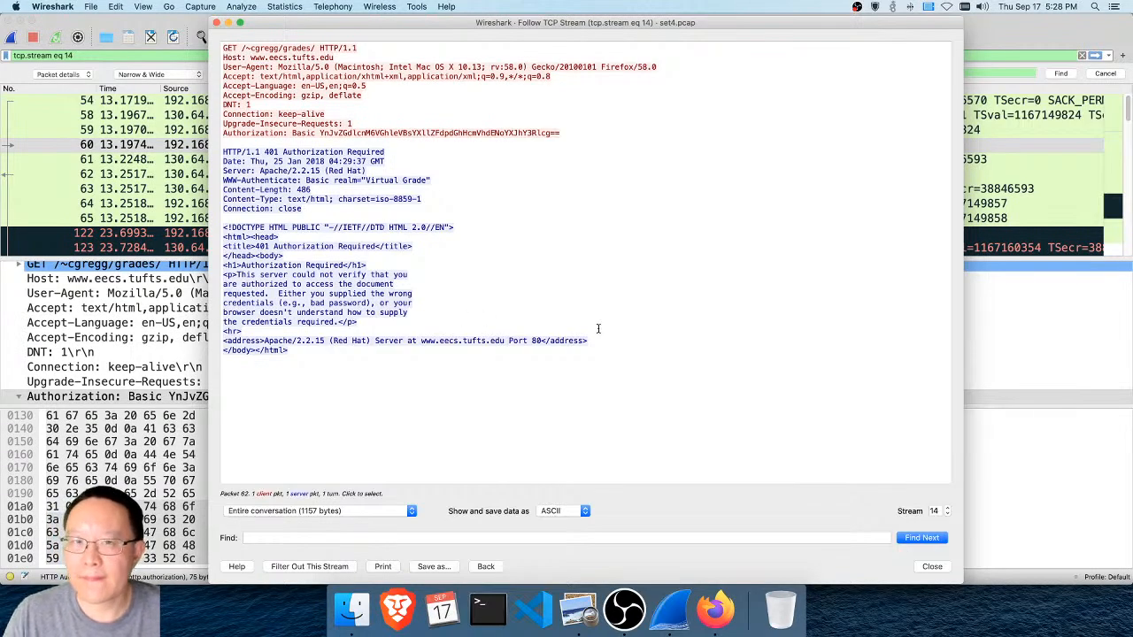
pyautogui.click(928, 571)
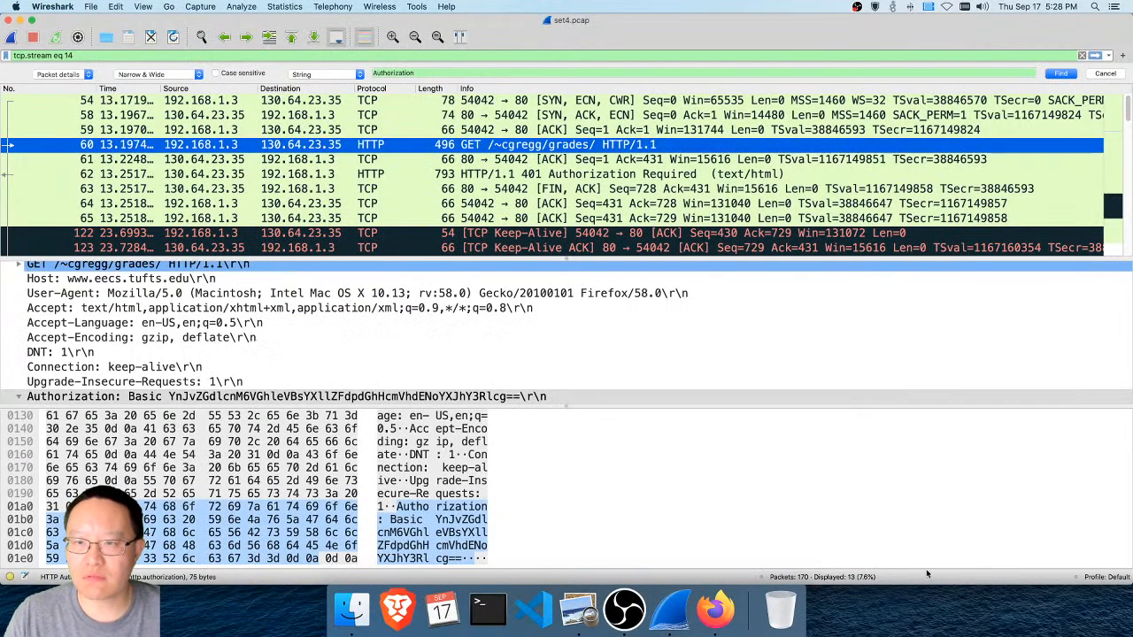
# Repeat the "Authorization" search within the filtered stream back to packet 60 and inspect its Authorization header
pyautogui.click(1059, 76)
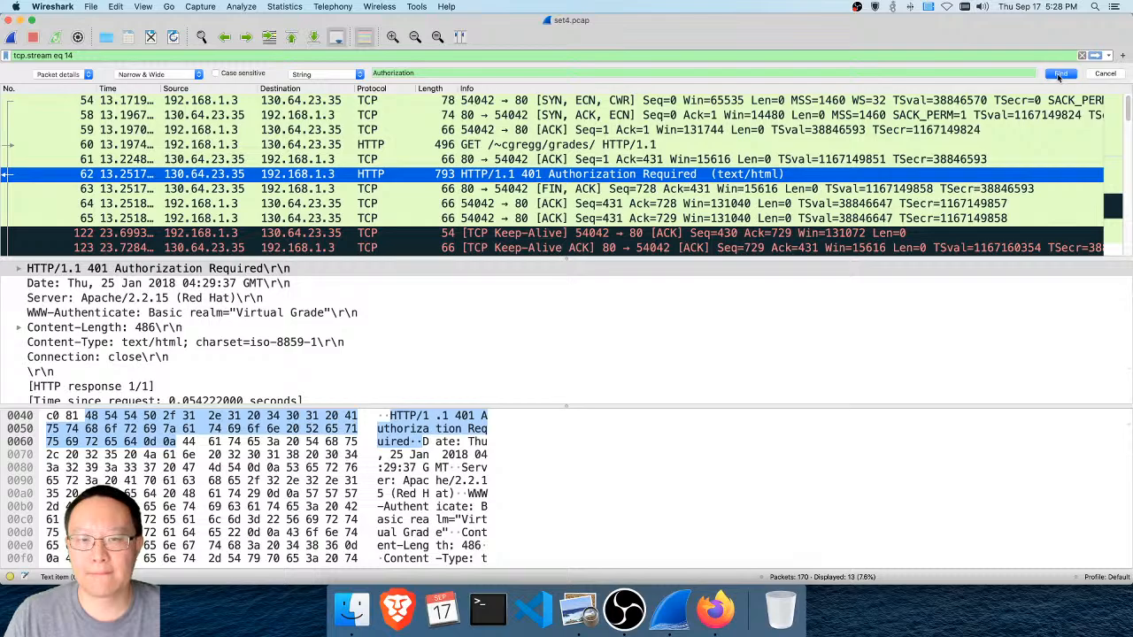
pyautogui.click(1059, 77)
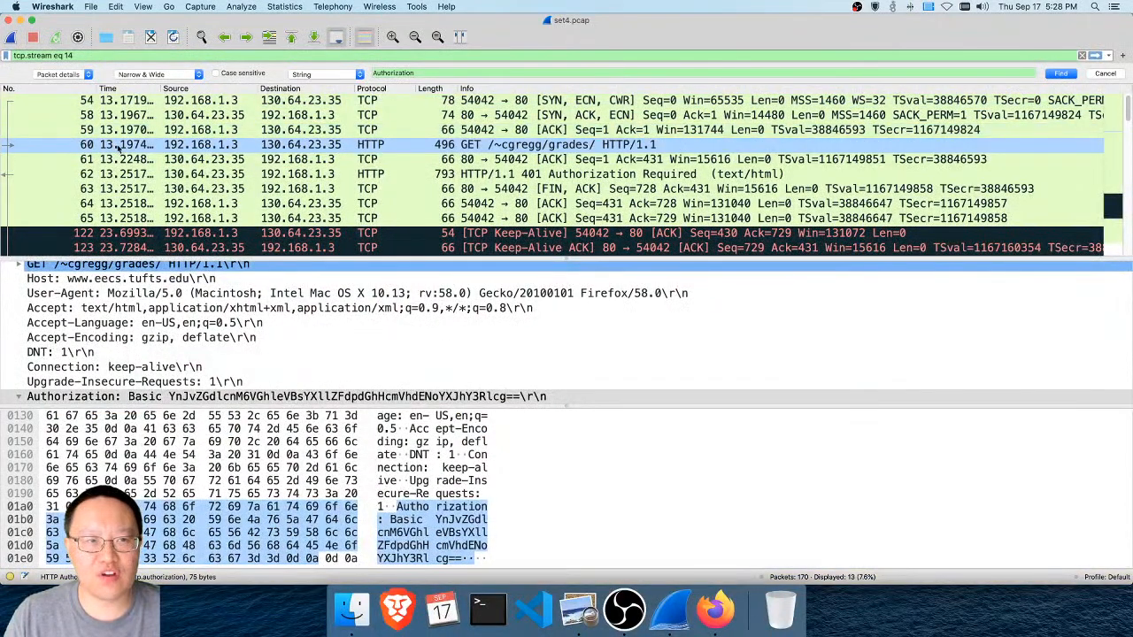
pyautogui.rightClick(332, 147)
pyautogui.moveTo(376, 296)
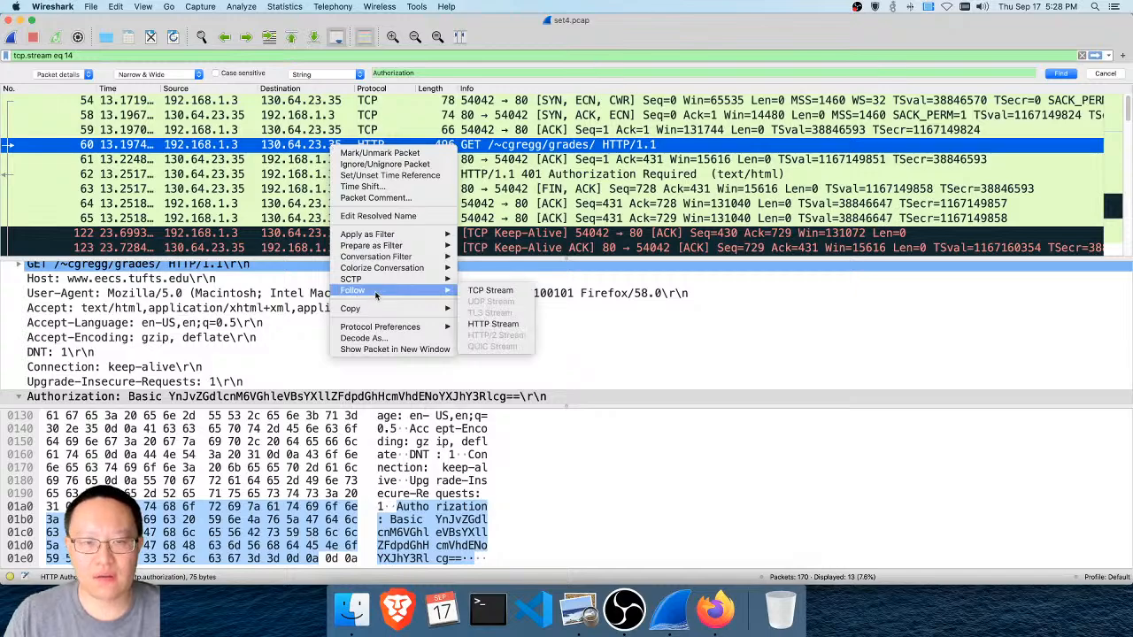
pyautogui.click(124, 147)
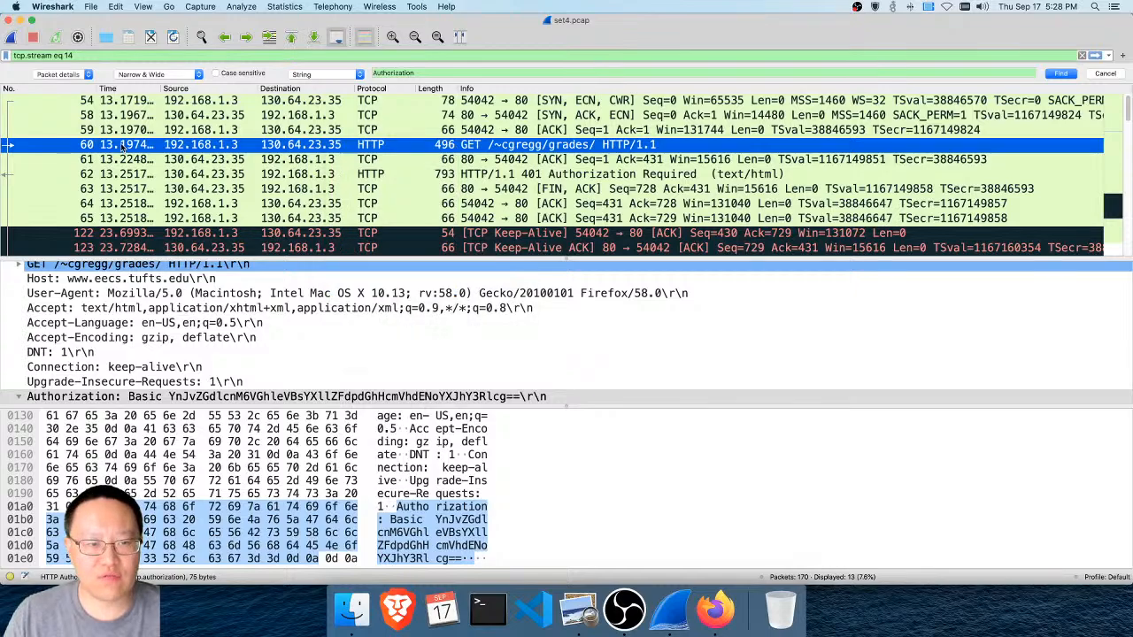
pyautogui.doubleClick(129, 397)
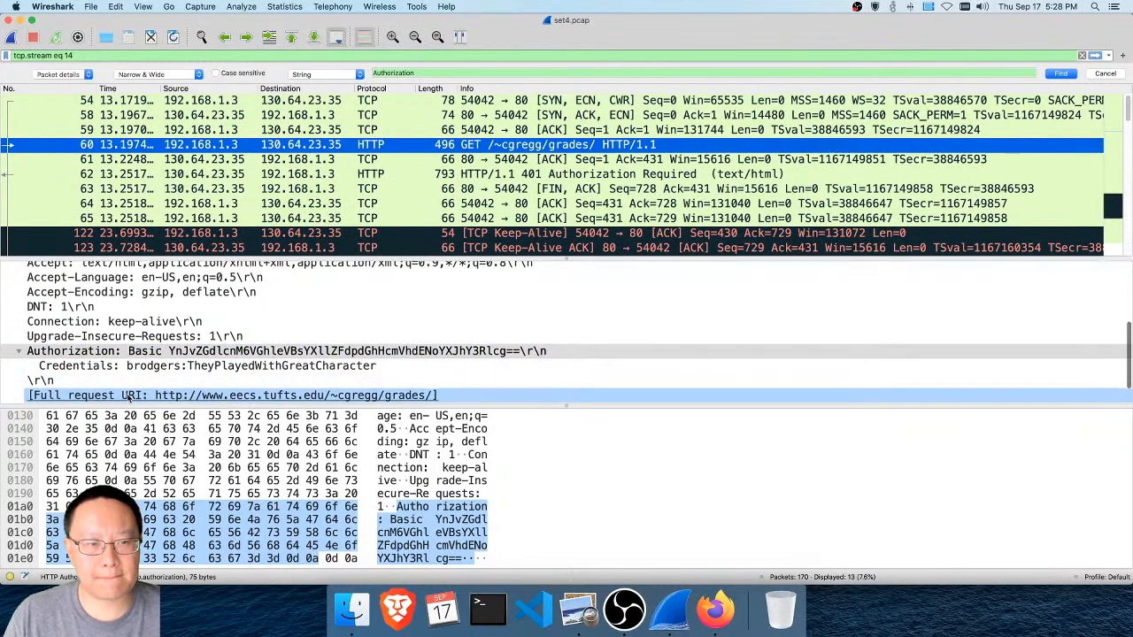
# Reopen the TCP stream of the GET /~cgregg/grades/ request for another look at the conversation, and close it
pyautogui.rightClick(310, 149)
pyautogui.moveTo(363, 298)
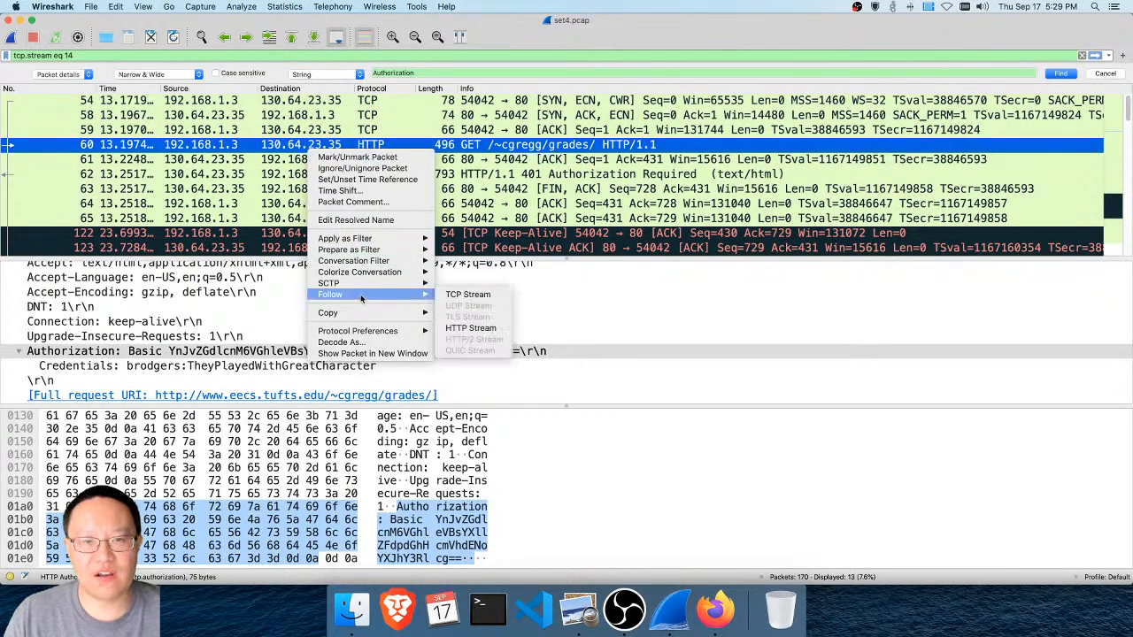
pyautogui.click(467, 294)
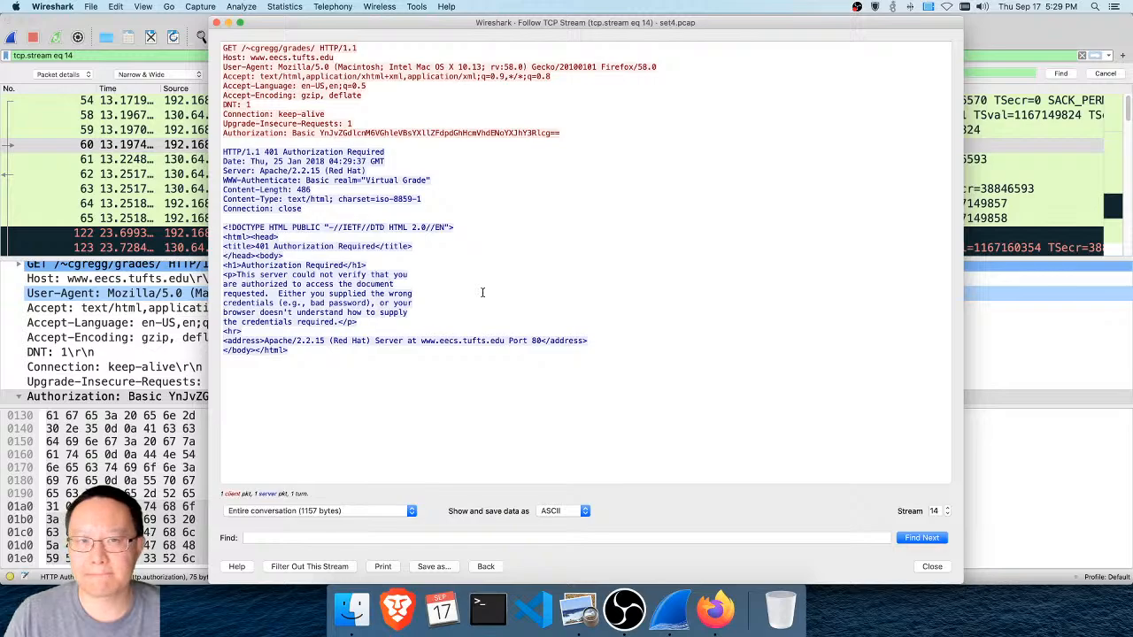
pyautogui.click(932, 566)
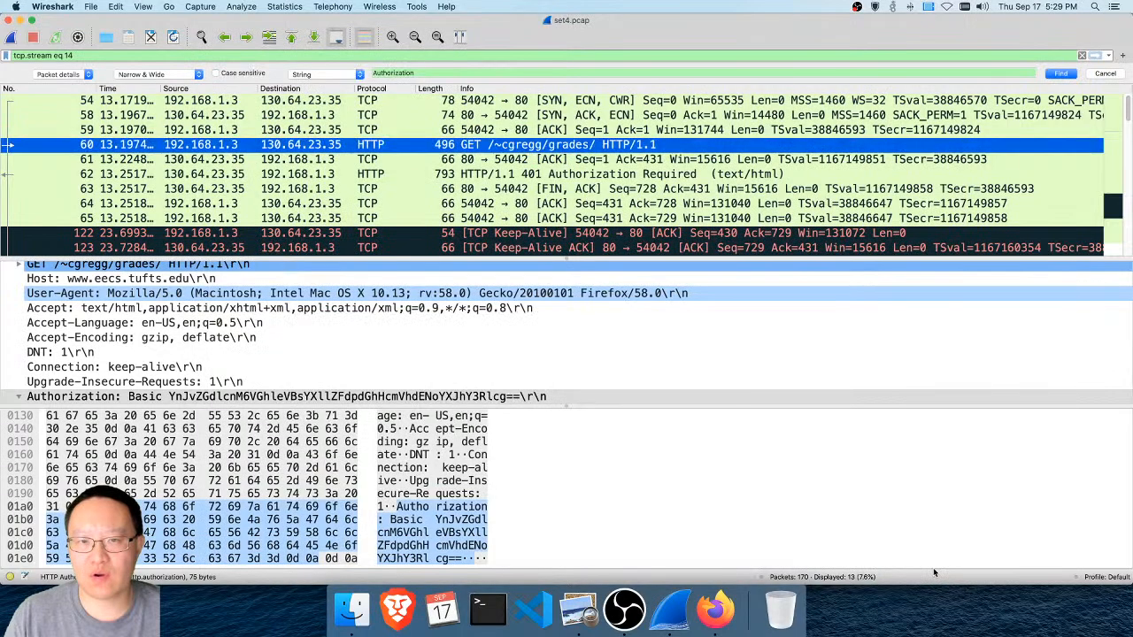
# Search for "Authorization" again until packet 60 is selected, follow its HTTP stream to examine the server's response, and close the window
pyautogui.scroll(-2, 684, 229)
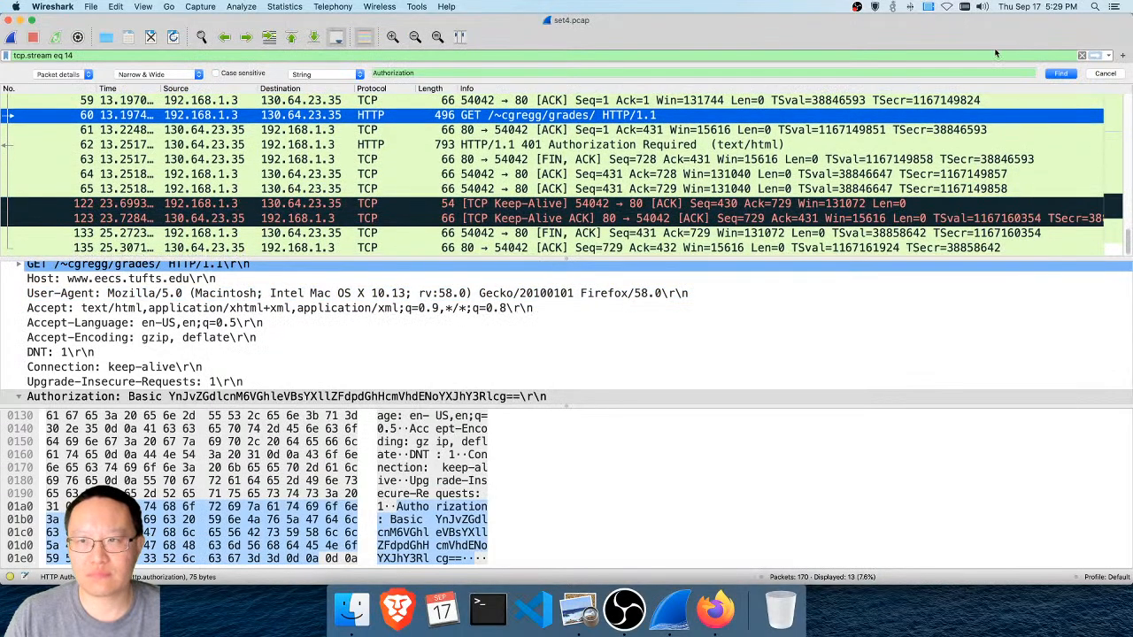
pyautogui.click(1062, 74)
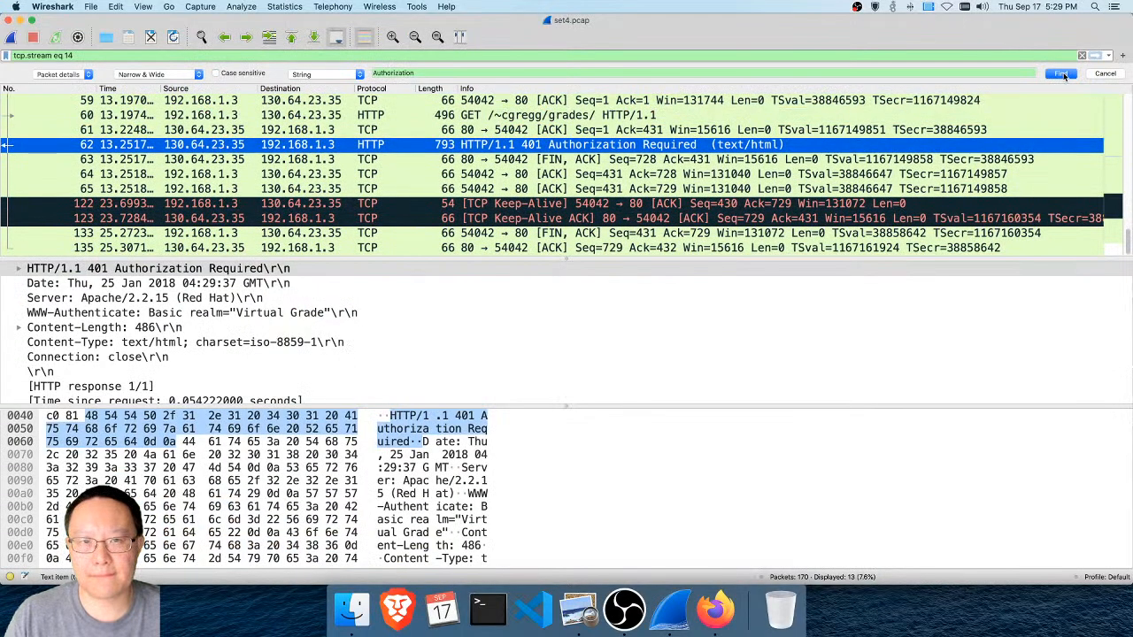
pyautogui.click(1062, 74)
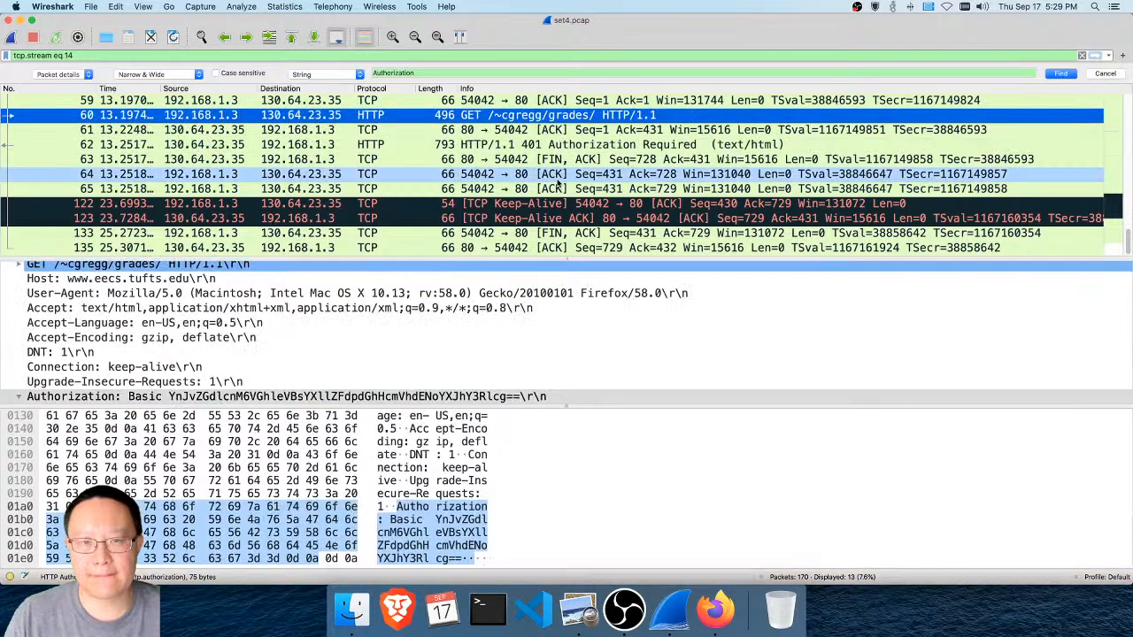
pyautogui.rightClick(529, 119)
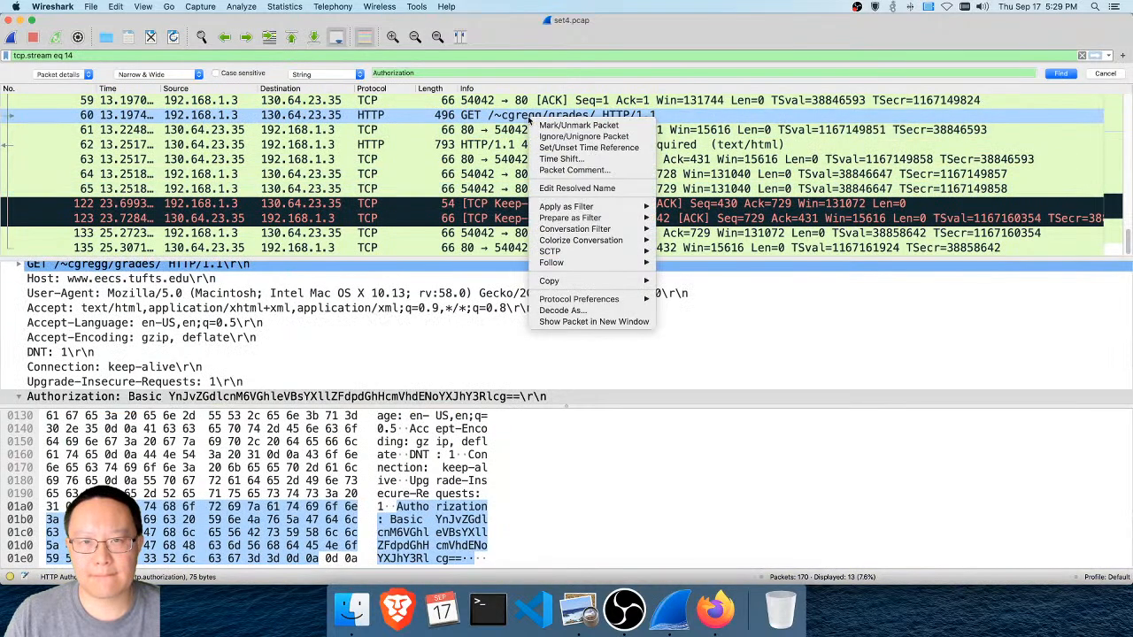
pyautogui.moveTo(569, 268)
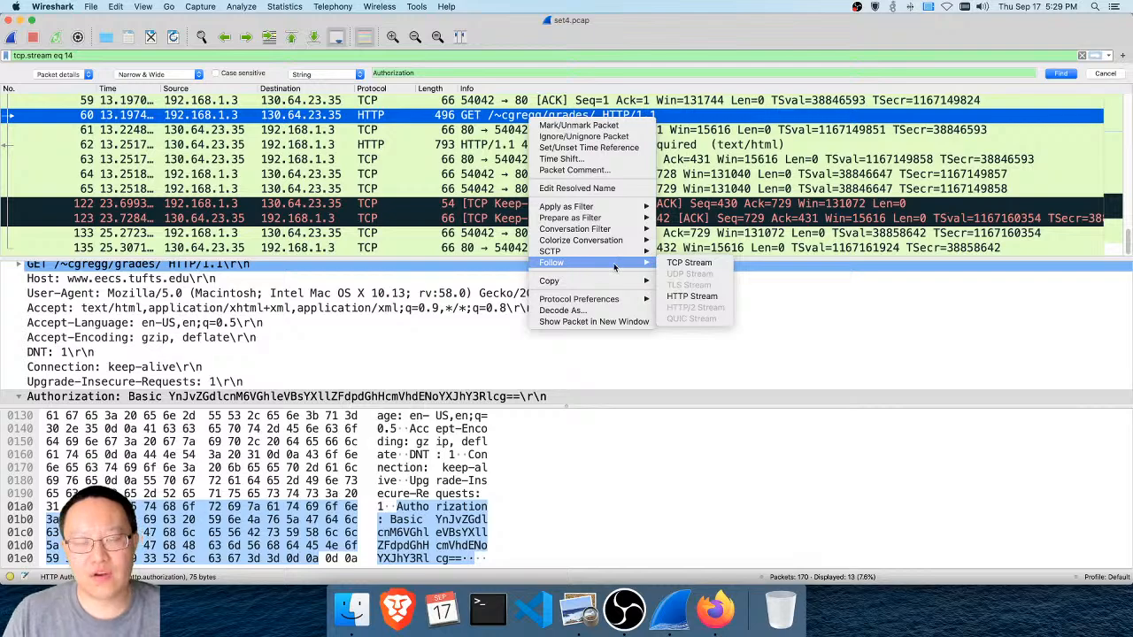
pyautogui.click(692, 296)
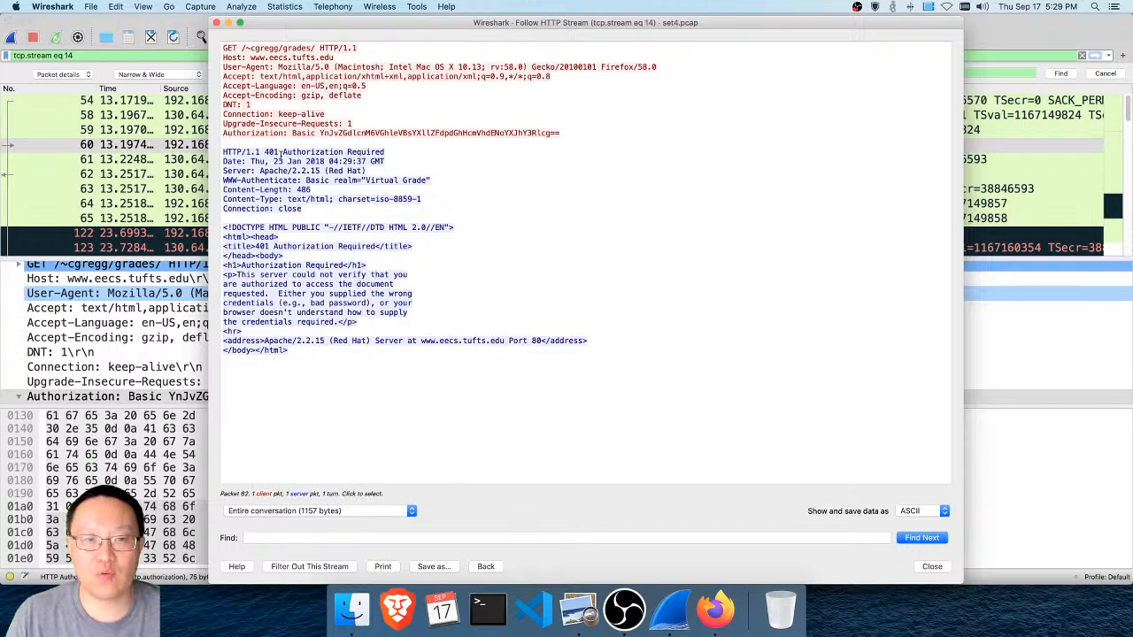
pyautogui.click(945, 570)
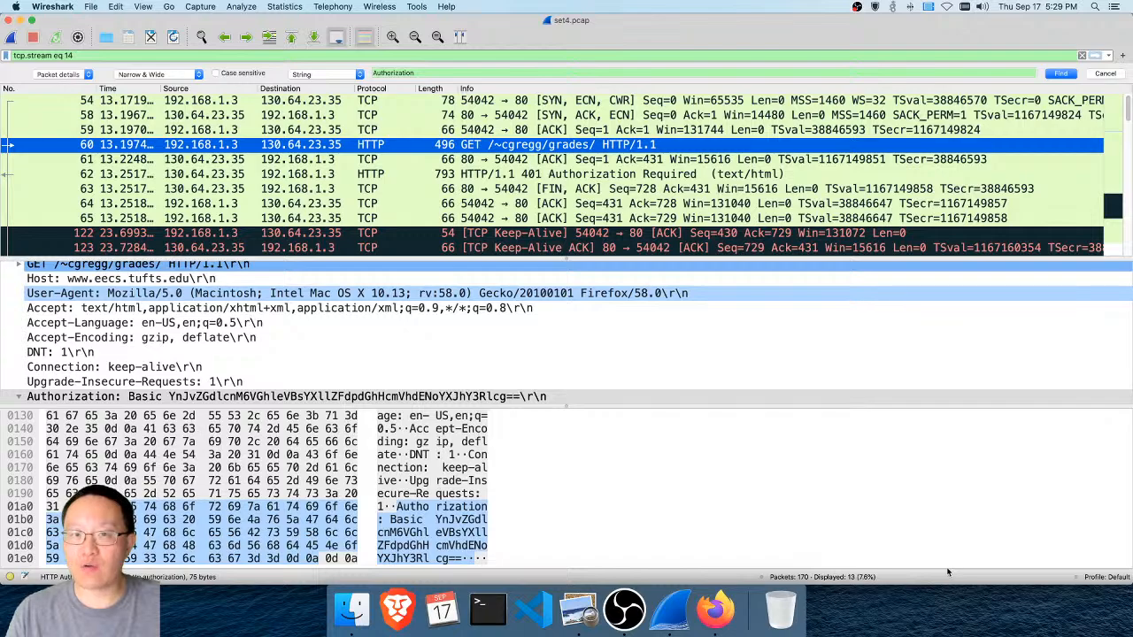
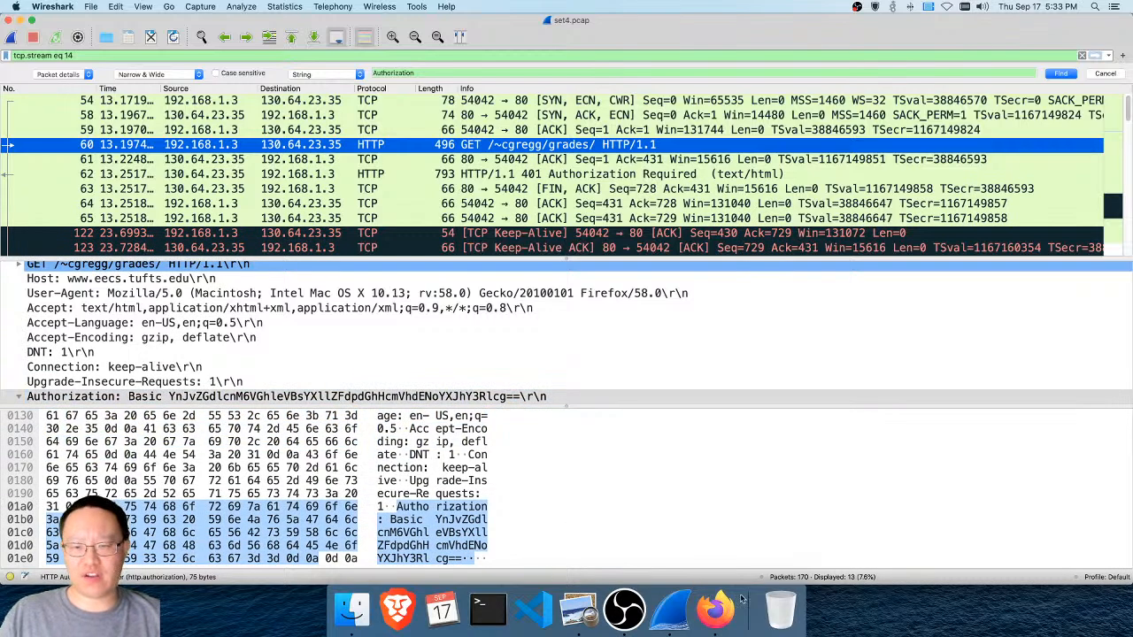
# Switch to Firefox and search Google for "base64 encoded string =="
pyautogui.click(708, 615)
pyautogui.press('super+l')
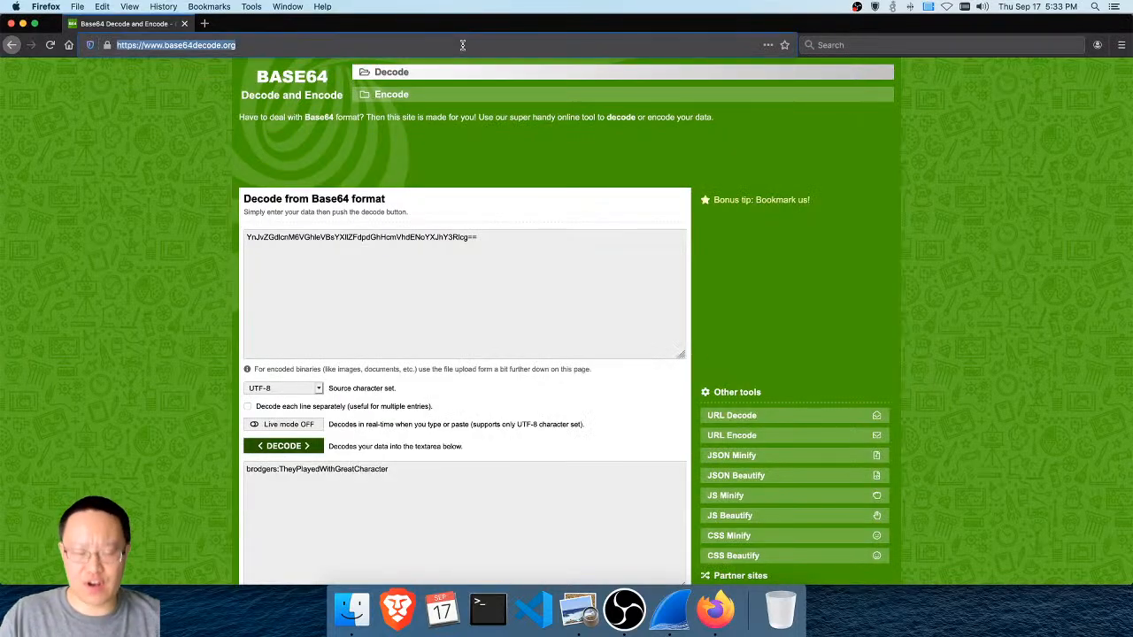
pyautogui.write('base64 ')
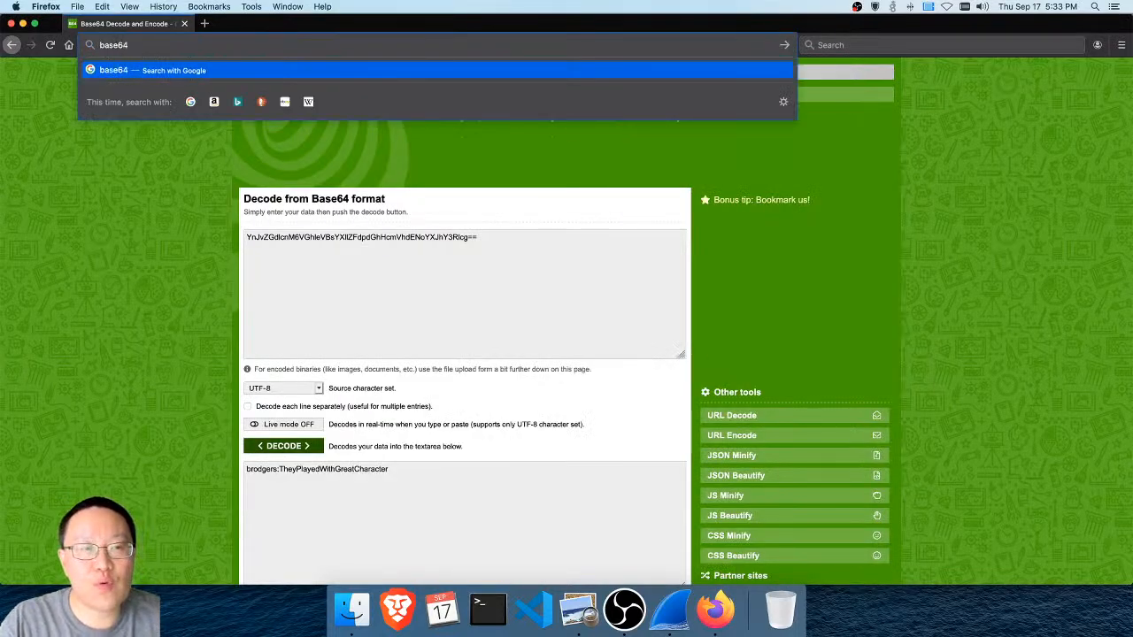
pyautogui.write('enc')
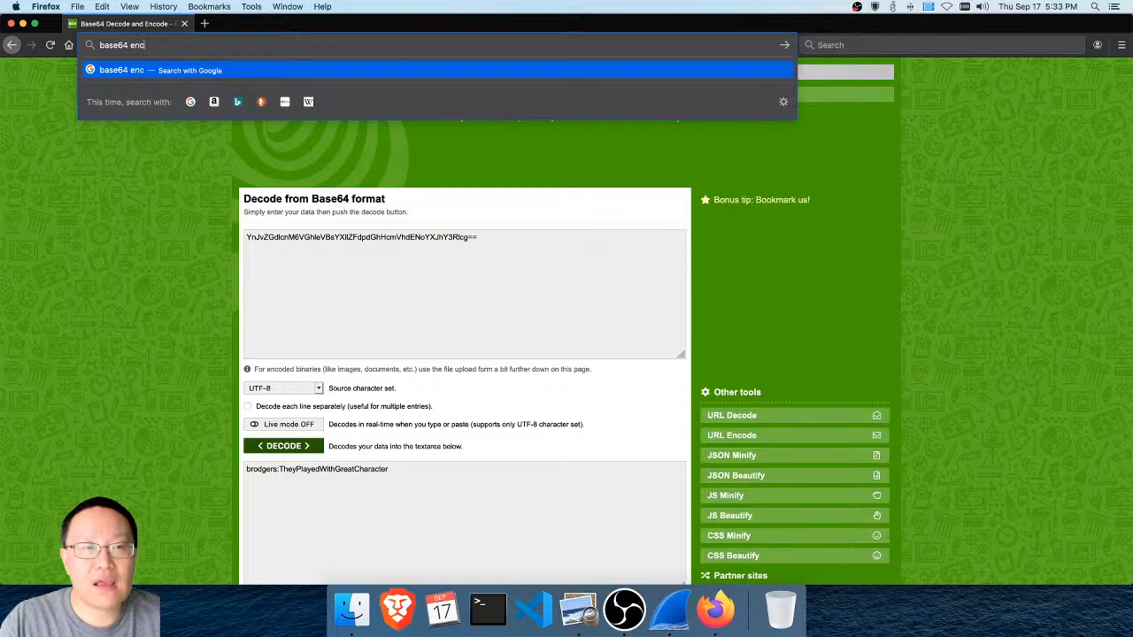
pyautogui.write('oded string ==')
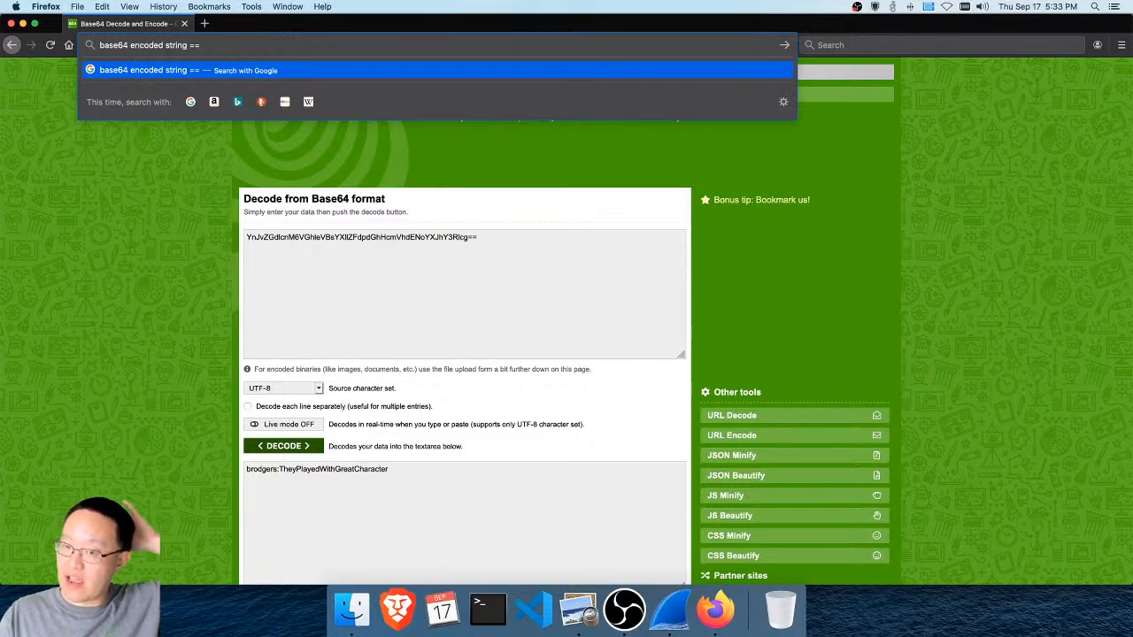
pyautogui.press('Return')
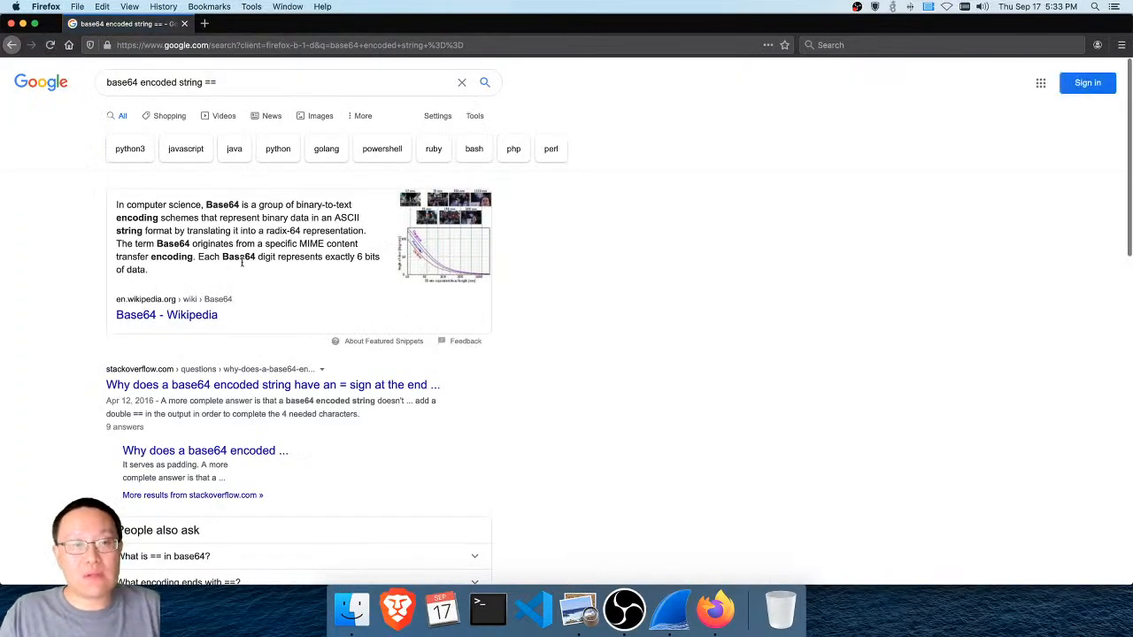
# Open the Stack Overflow question on why base64 encoded strings end with an = sign and read its accepted answer
pyautogui.scroll(-2, 253, 304)
pyautogui.click(254, 317)
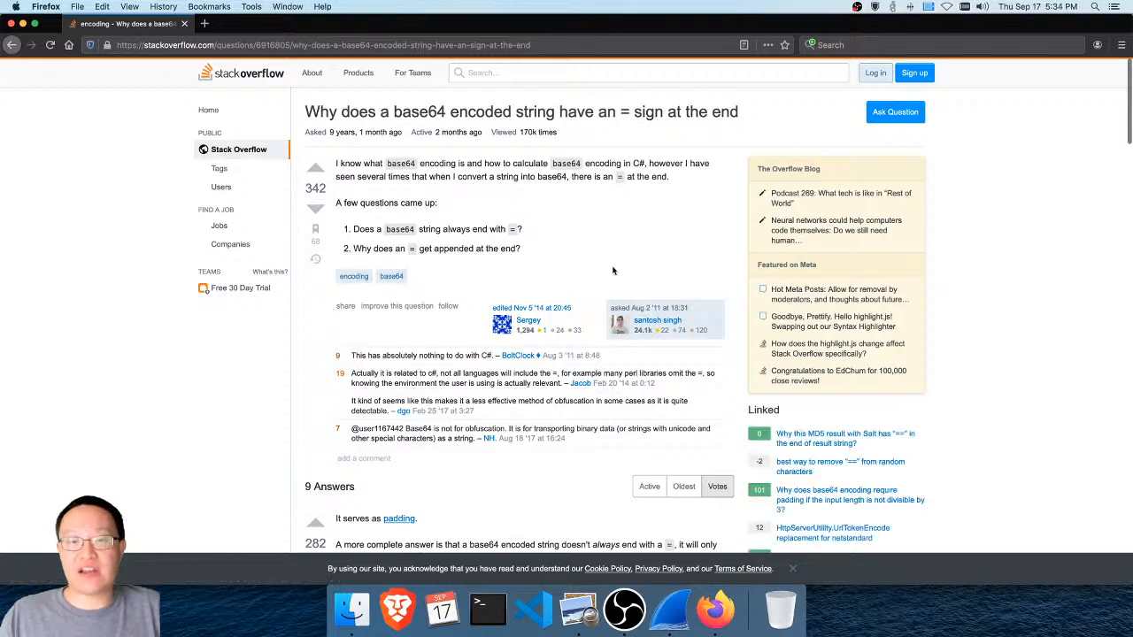
pyautogui.scroll(-5, 612, 270)
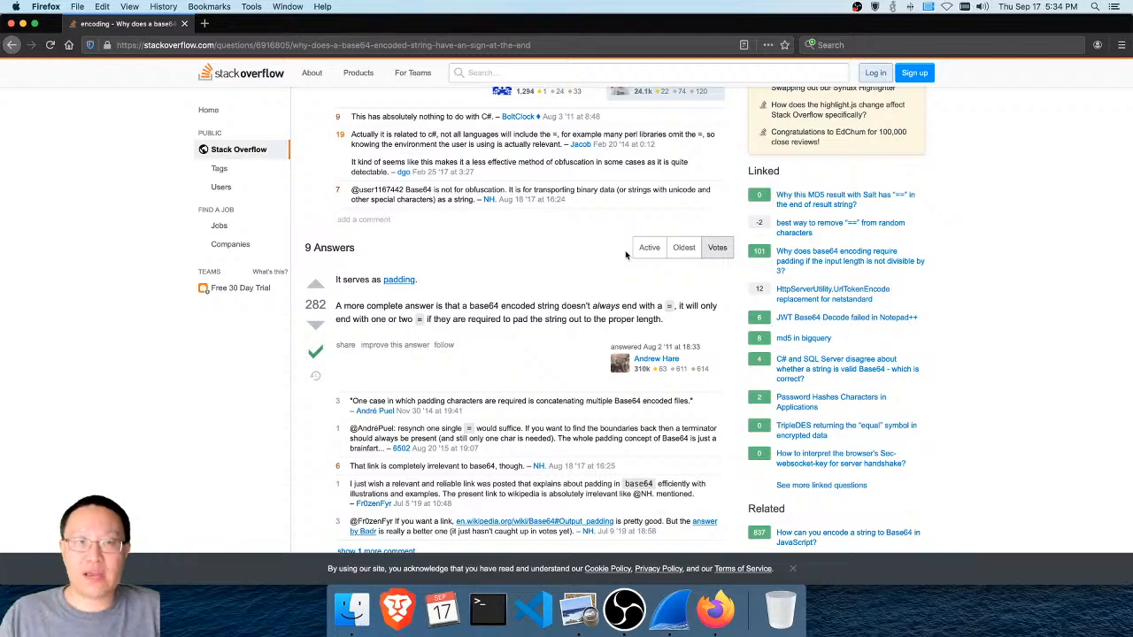
# Open the bookmarked Twitter thread about Wireshark 3.3.0's packet diagram view, enlarge the page to 120%, and play its GIF
pyautogui.click(209, 6)
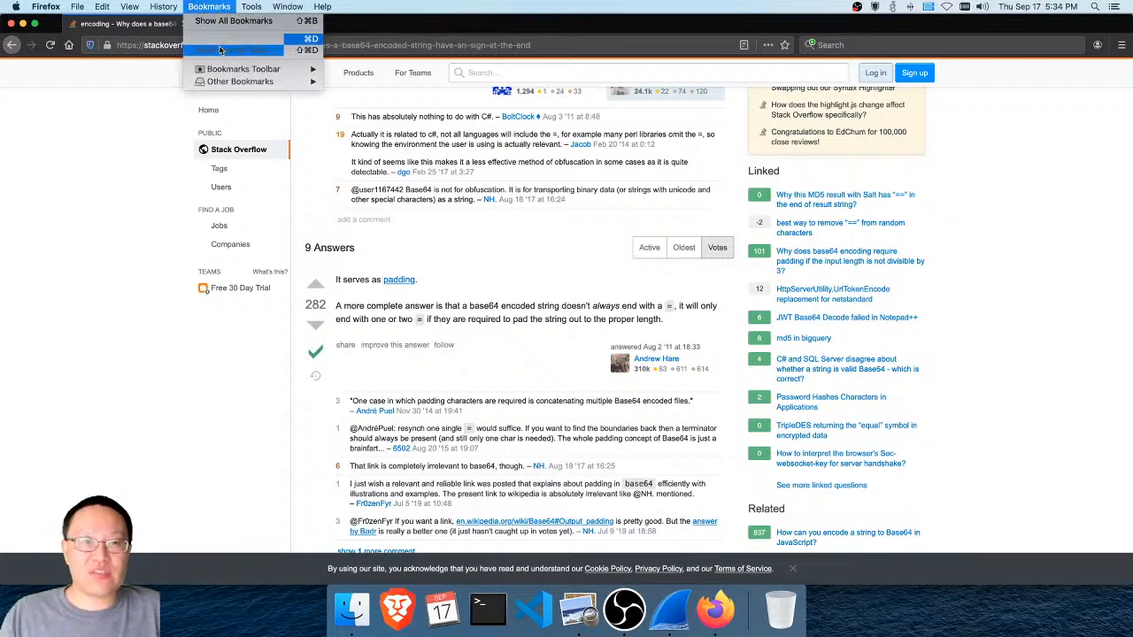
pyautogui.moveTo(234, 82)
pyautogui.click(437, 81)
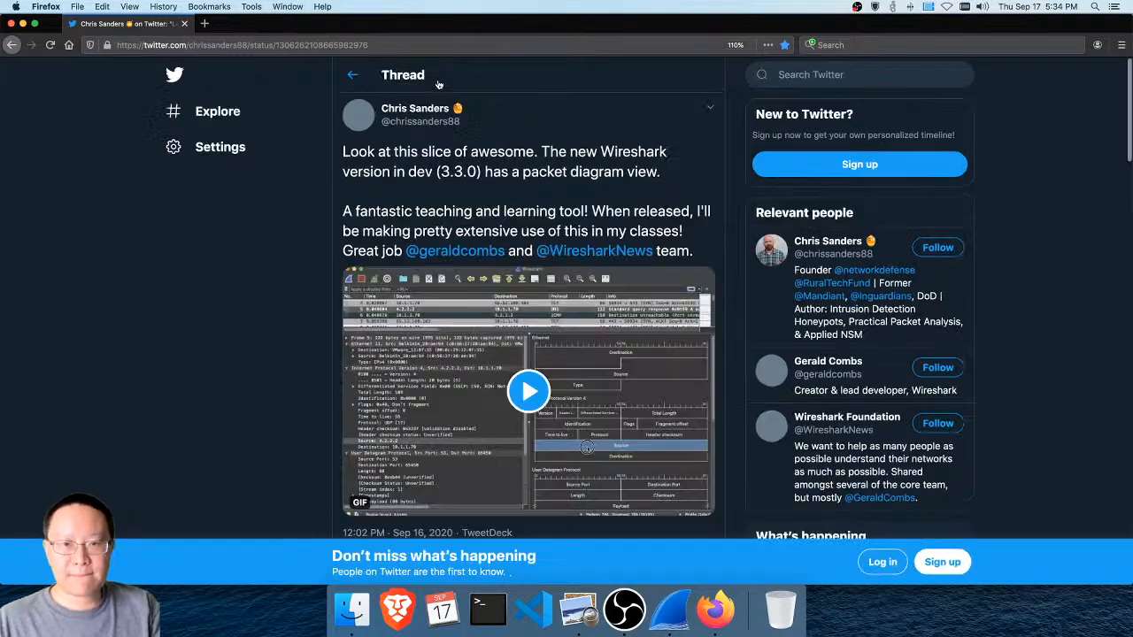
pyautogui.press('super+equal')
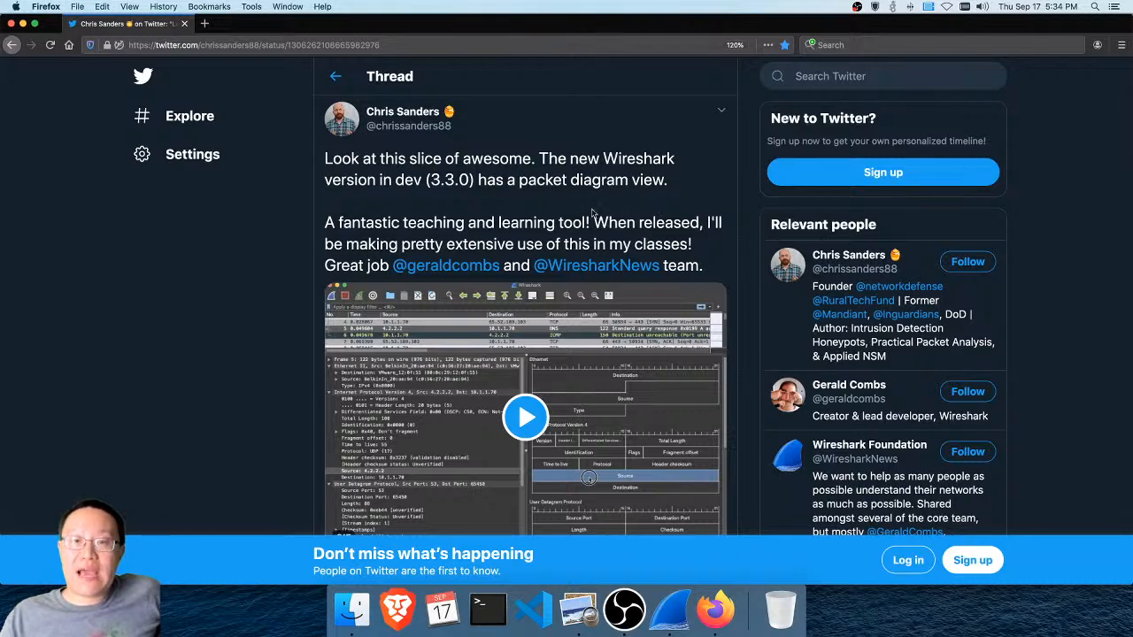
pyautogui.scroll(-1, 670, 244)
pyautogui.scroll(-2, 670, 244)
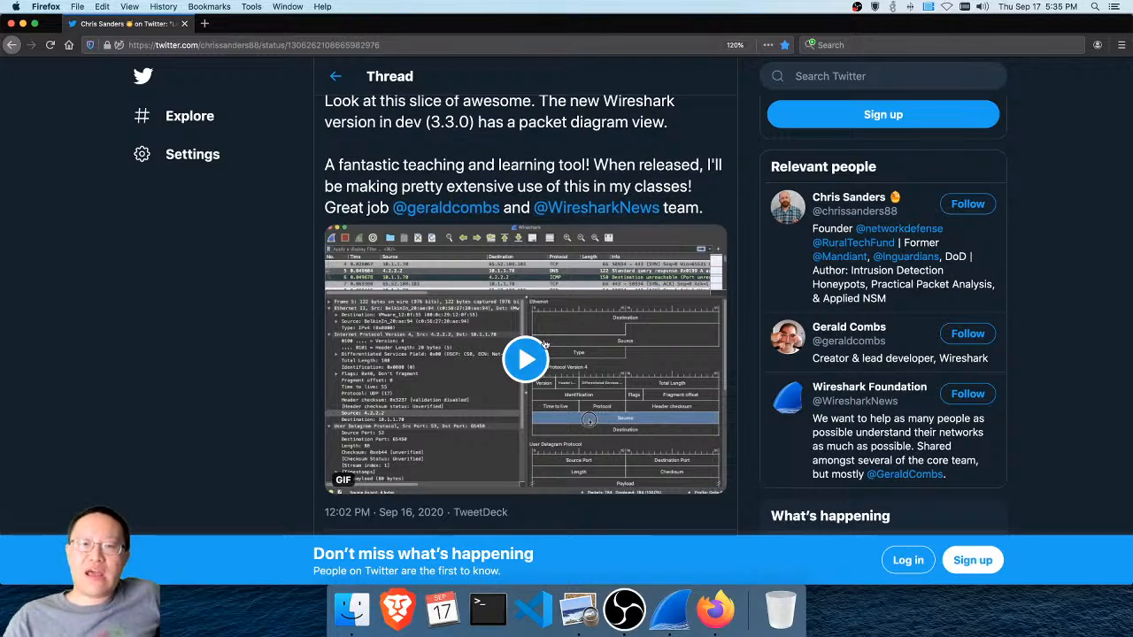
pyautogui.click(541, 345)
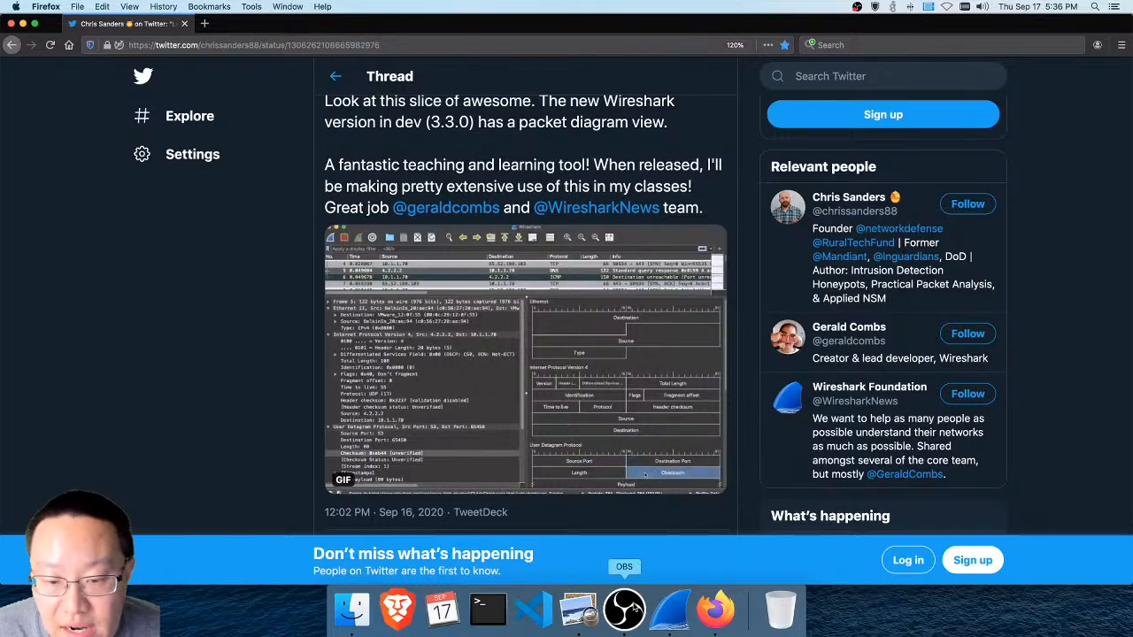
# Switch back to Wireshark, clear the tcp.stream eq 14 display filter, close the packet search, and return to the first packet
pyautogui.click(670, 609)
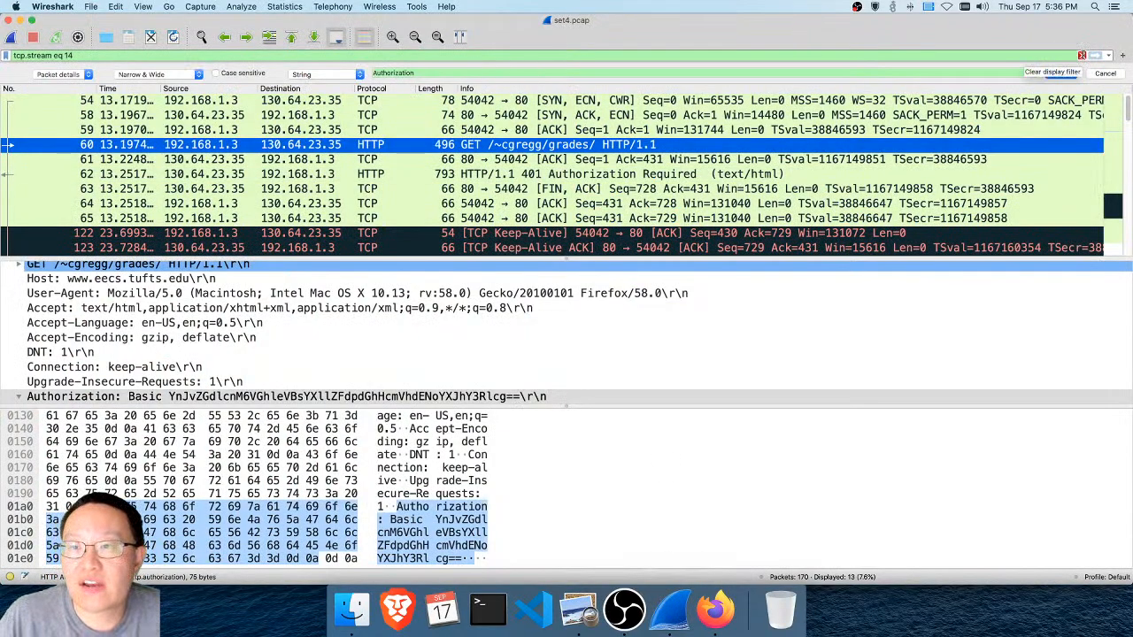
pyautogui.click(1081, 55)
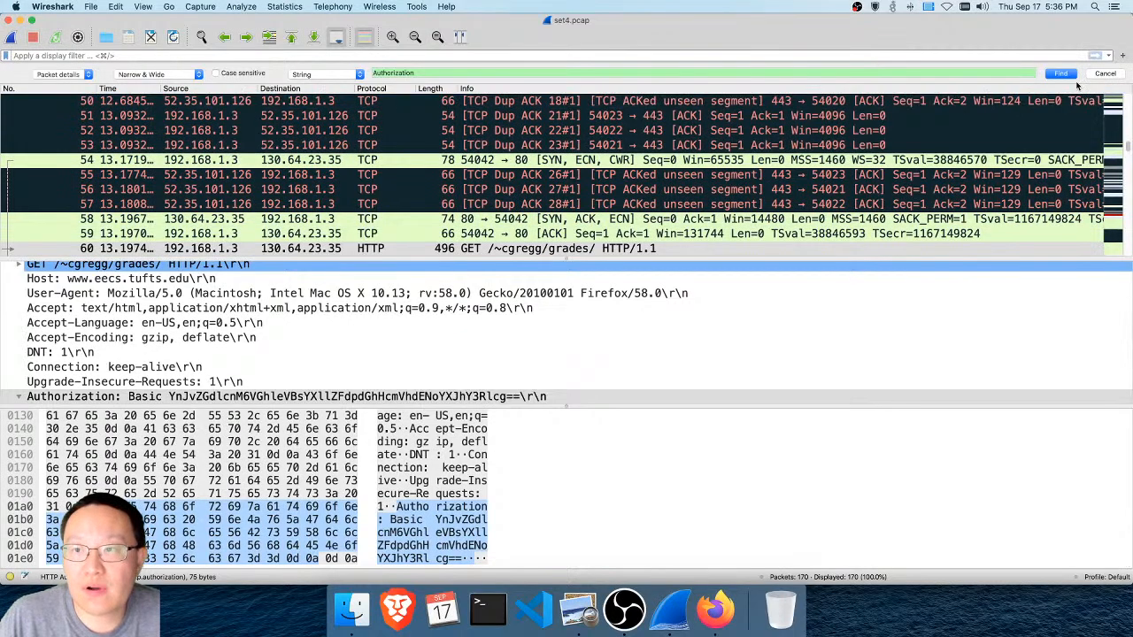
pyautogui.click(1104, 76)
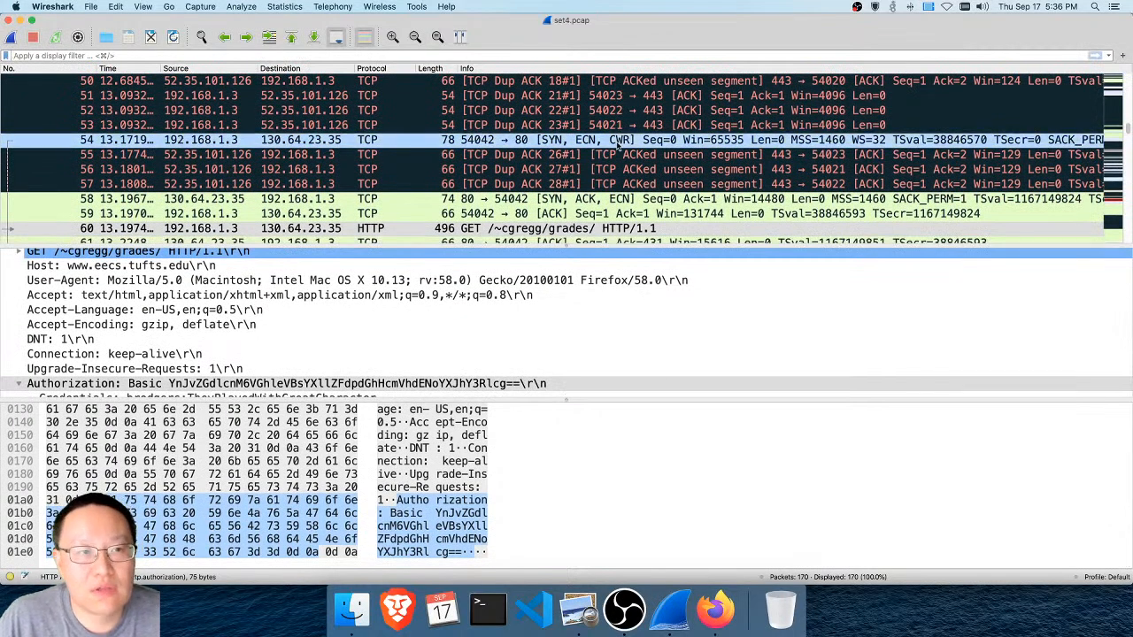
pyautogui.scroll(-15, 616, 146)
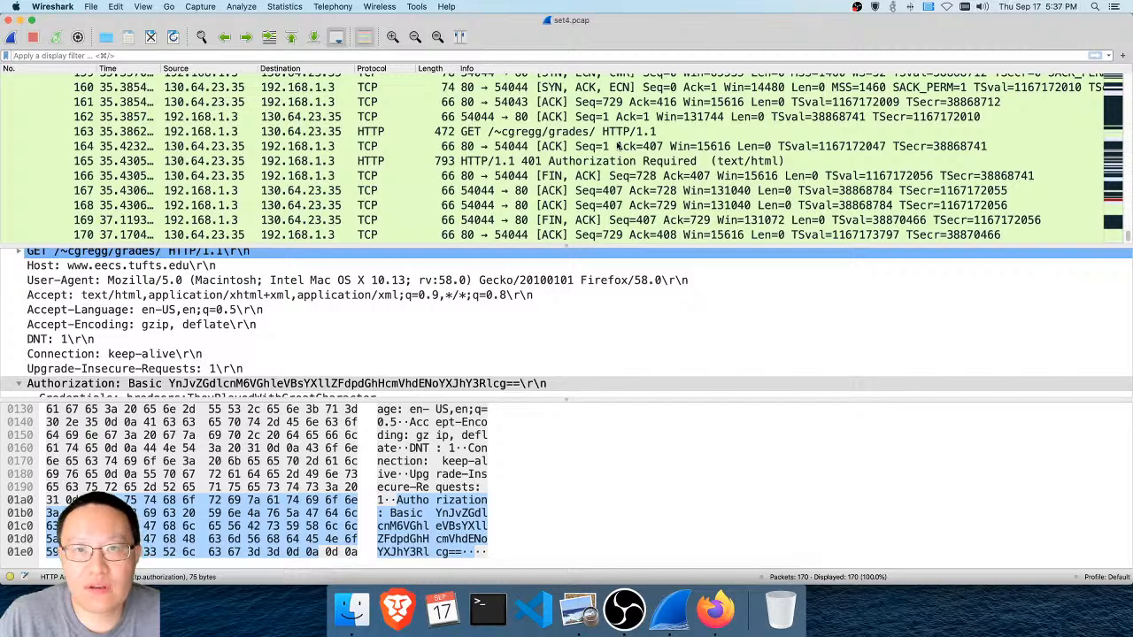
pyautogui.scroll(20, 191, 154)
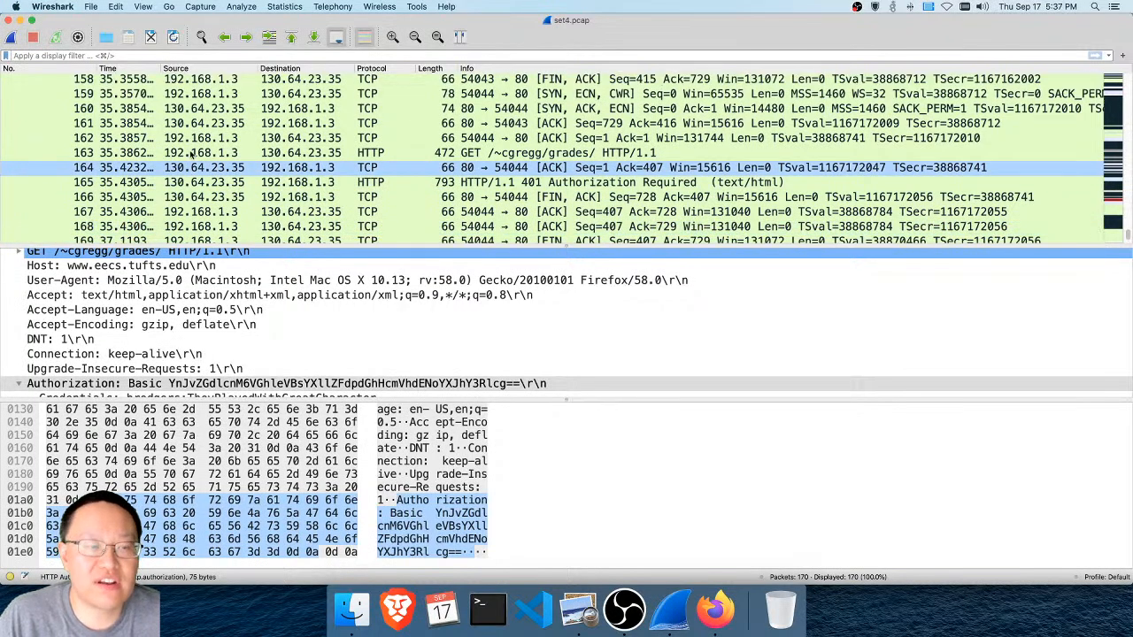
pyautogui.scroll(20, 190, 155)
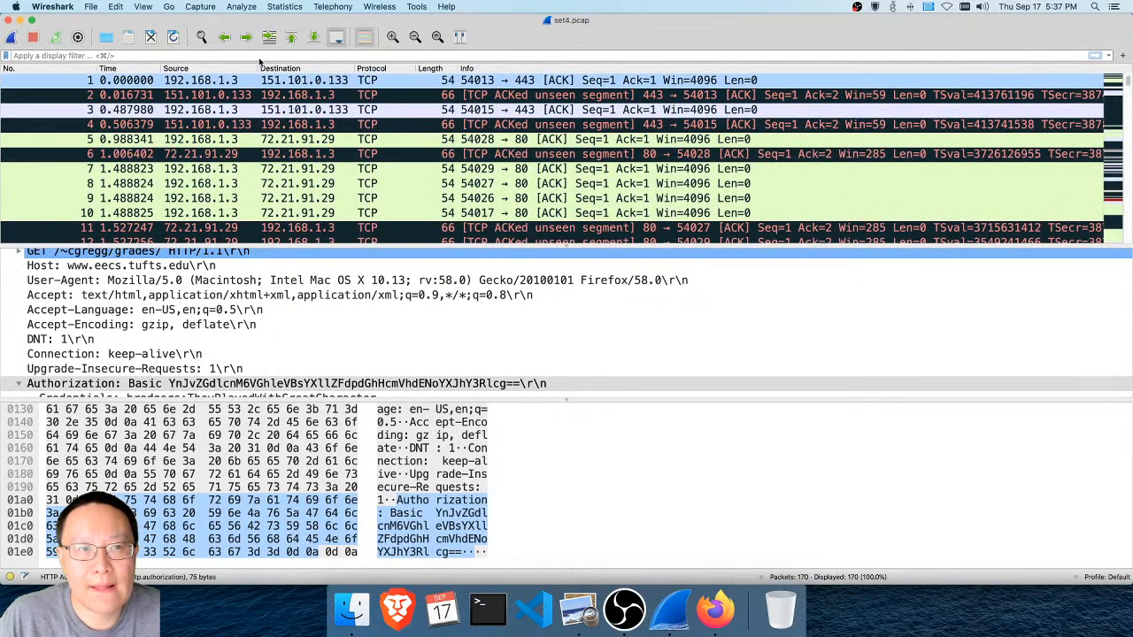
# Search packet details for "Authorization" through all matches in the full capture, inspecting each request and reply, and close the search
pyautogui.click(202, 38)
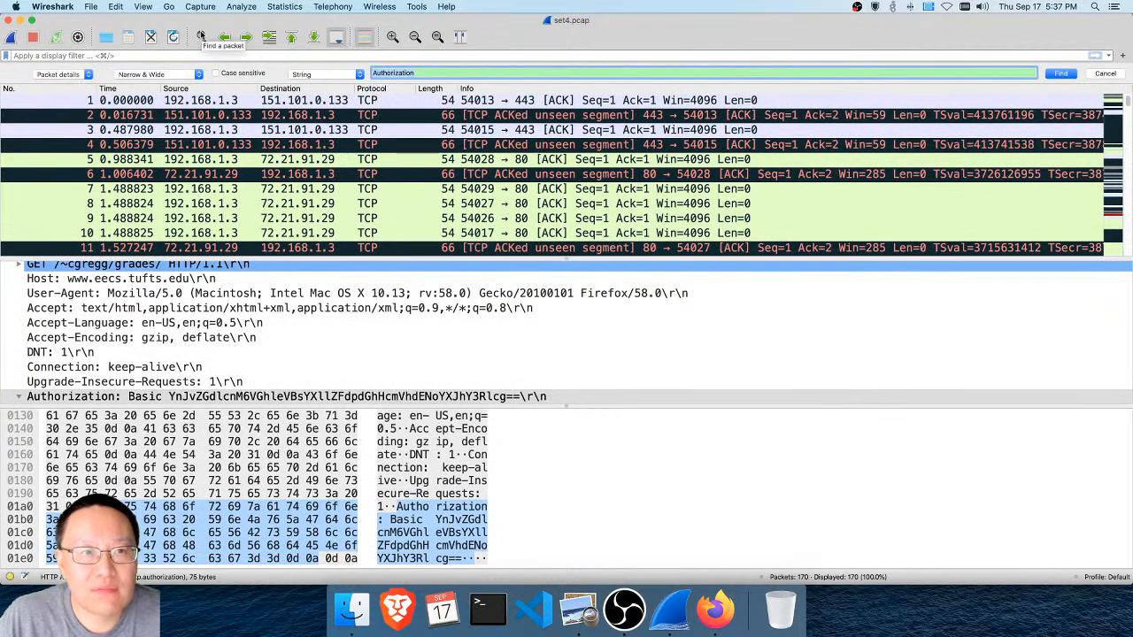
pyautogui.click(1060, 74)
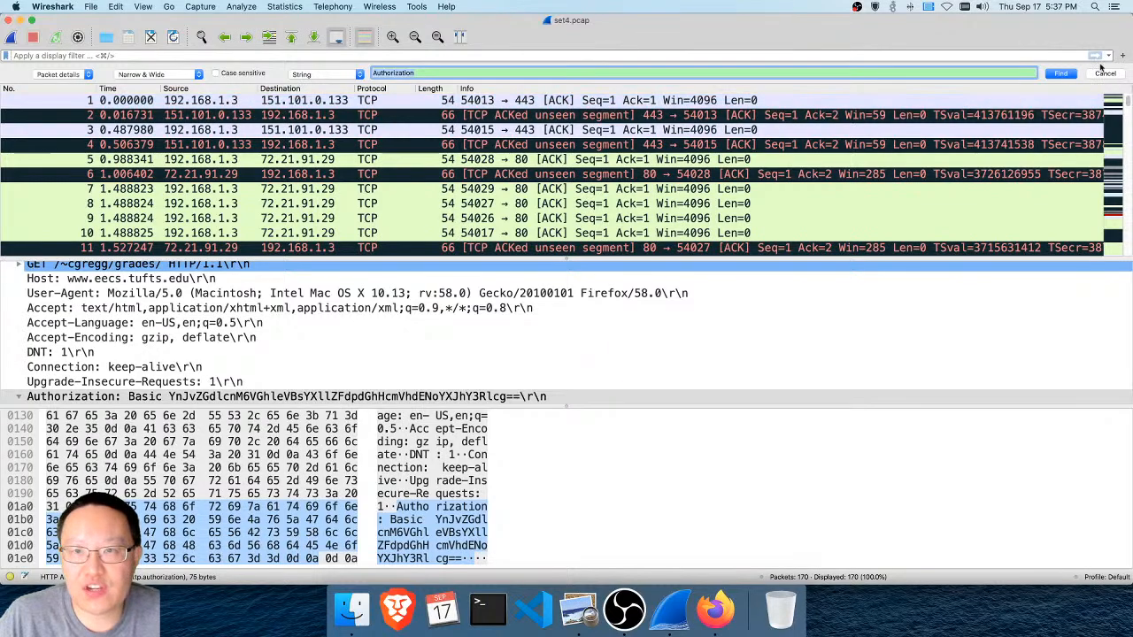
pyautogui.click(1072, 75)
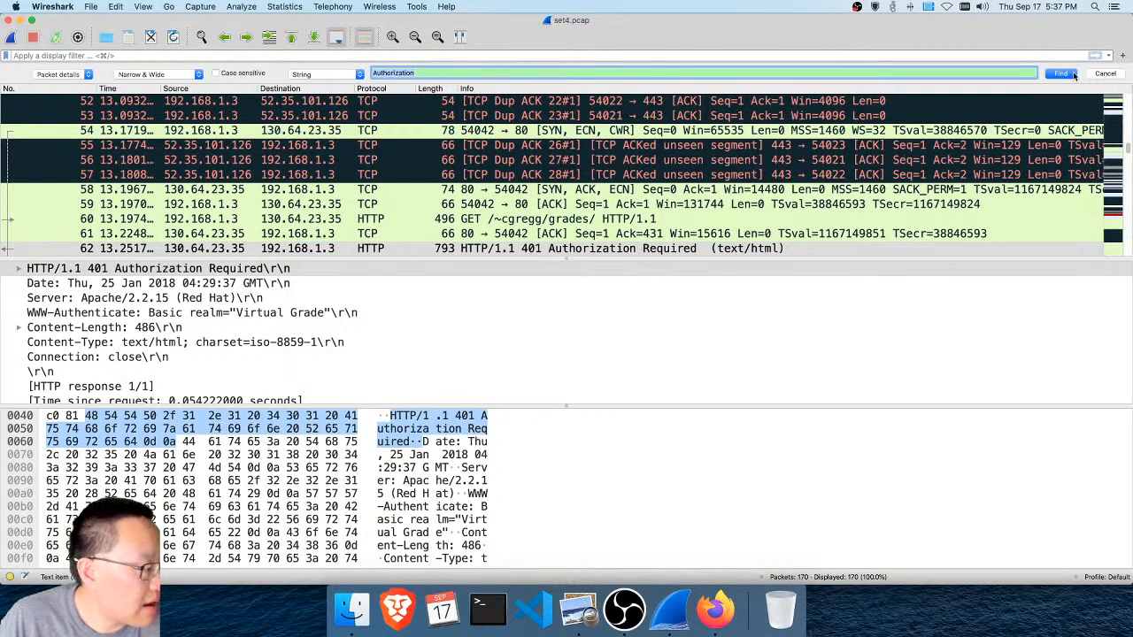
pyautogui.click(1070, 75)
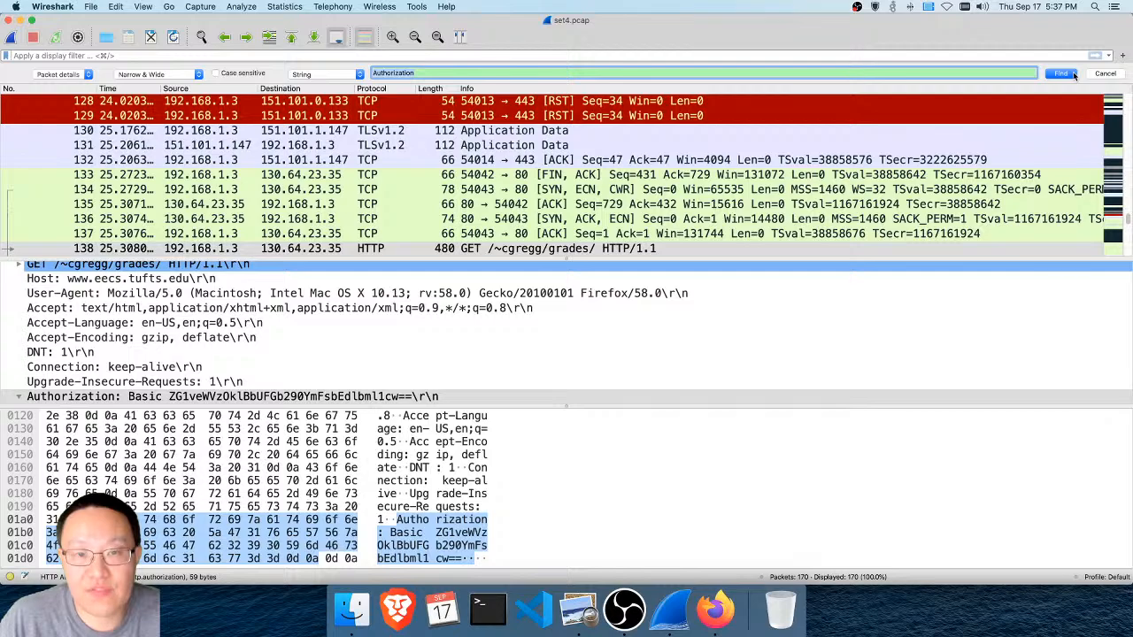
pyautogui.click(1062, 75)
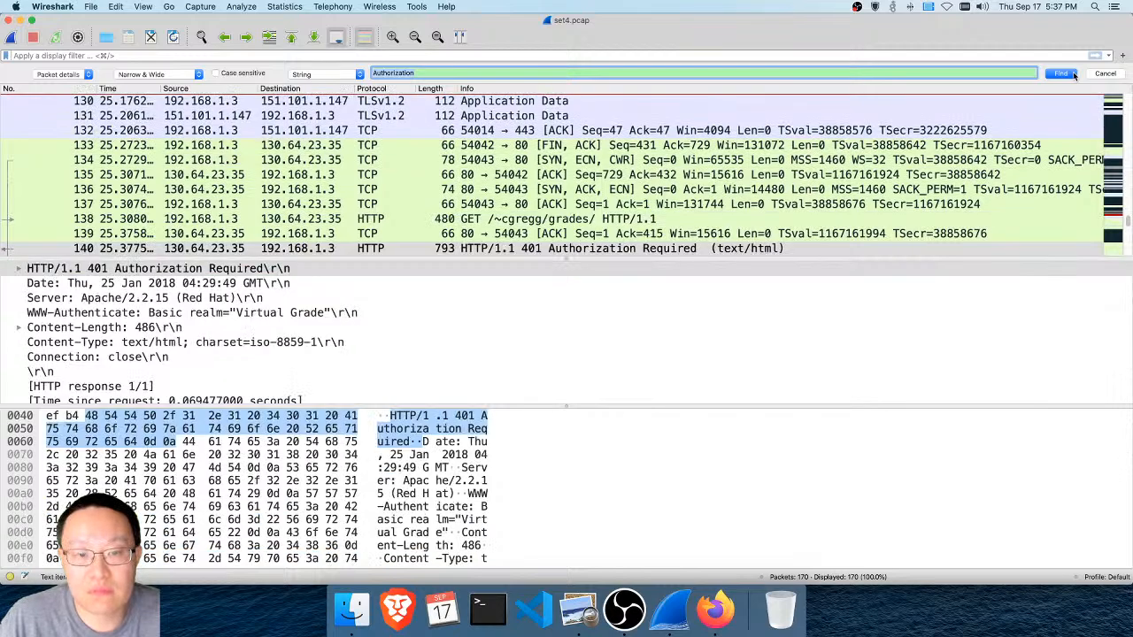
pyautogui.click(1073, 76)
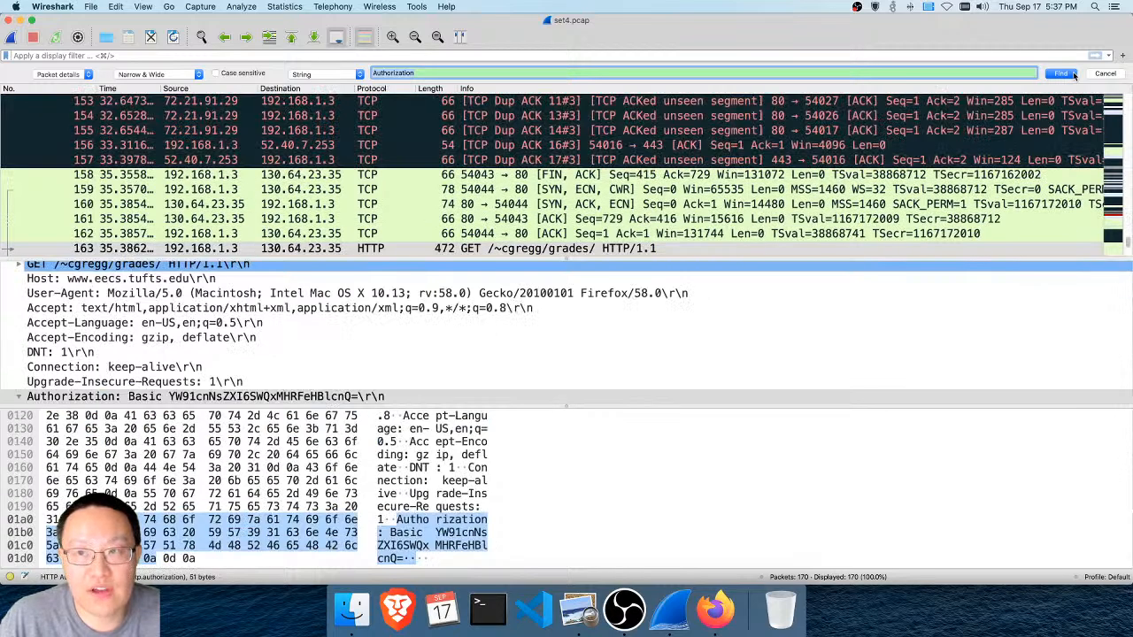
pyautogui.click(1073, 74)
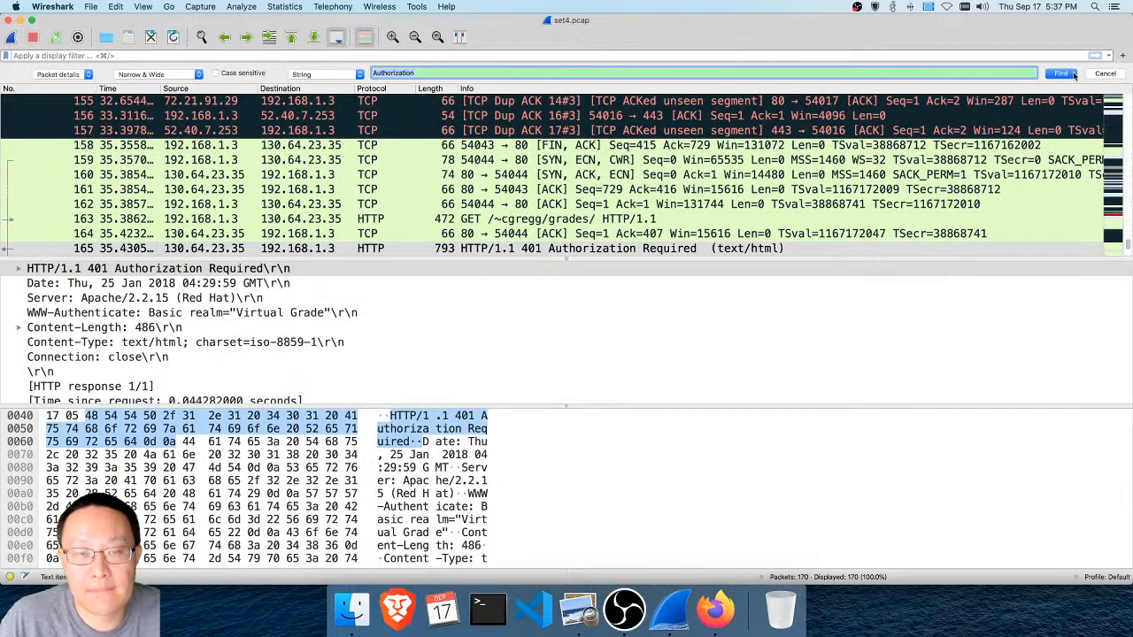
pyautogui.click(1073, 74)
pyautogui.click(1073, 74)
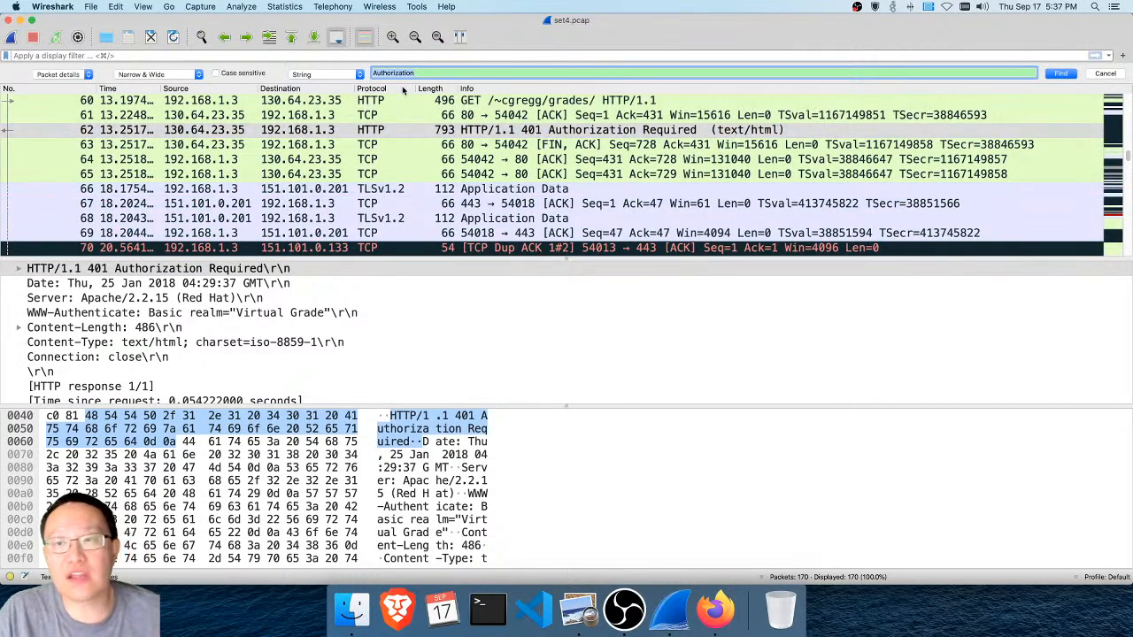
pyautogui.click(1099, 76)
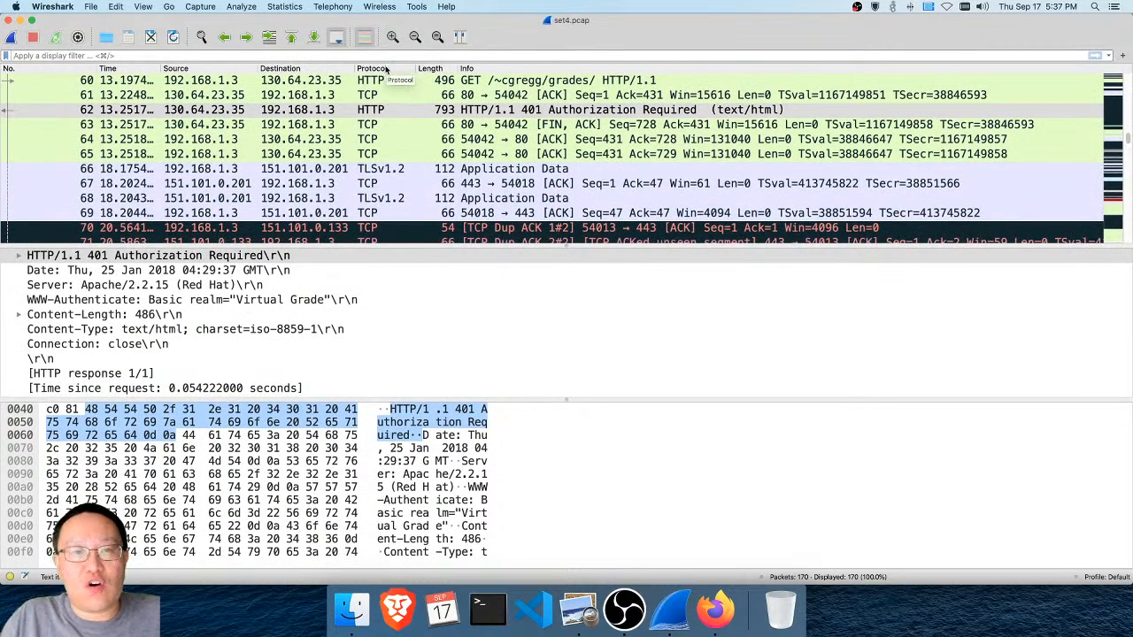
# Sort the packet list by protocol and look through the grouped packets from ARP to TLSv1.2
pyautogui.click(385, 69)
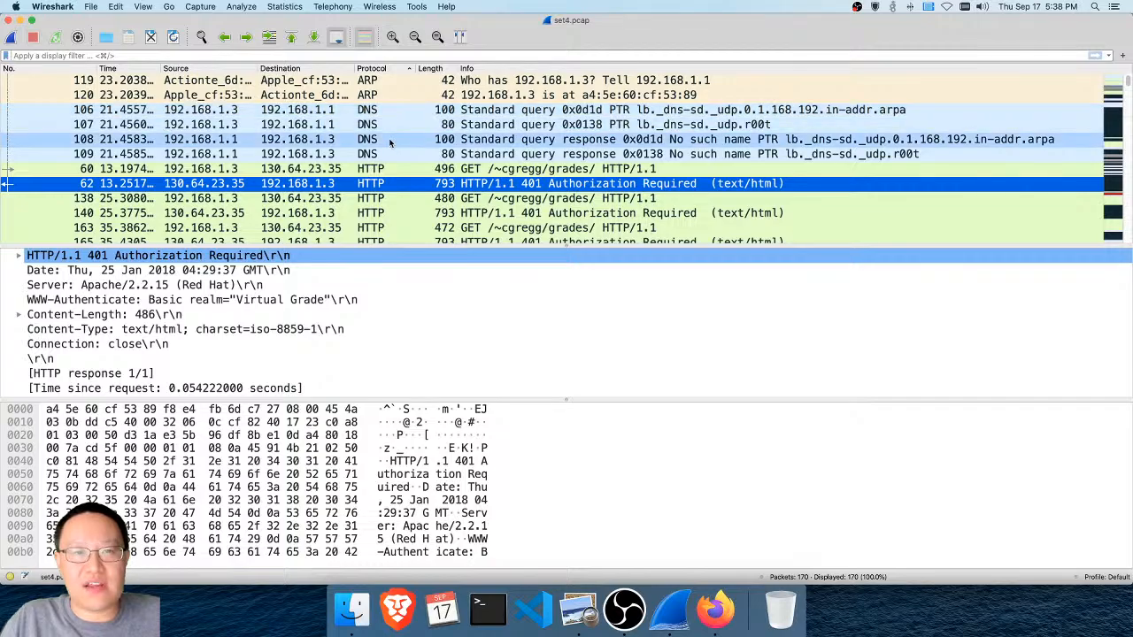
pyautogui.scroll(-10, 393, 209)
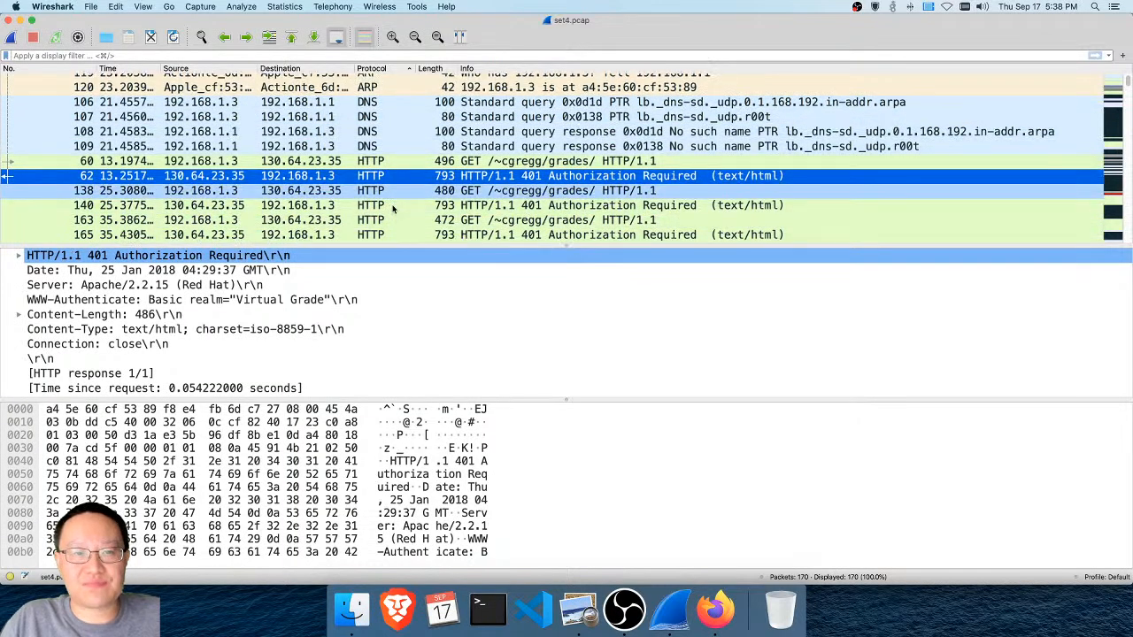
pyautogui.scroll(-20, 394, 209)
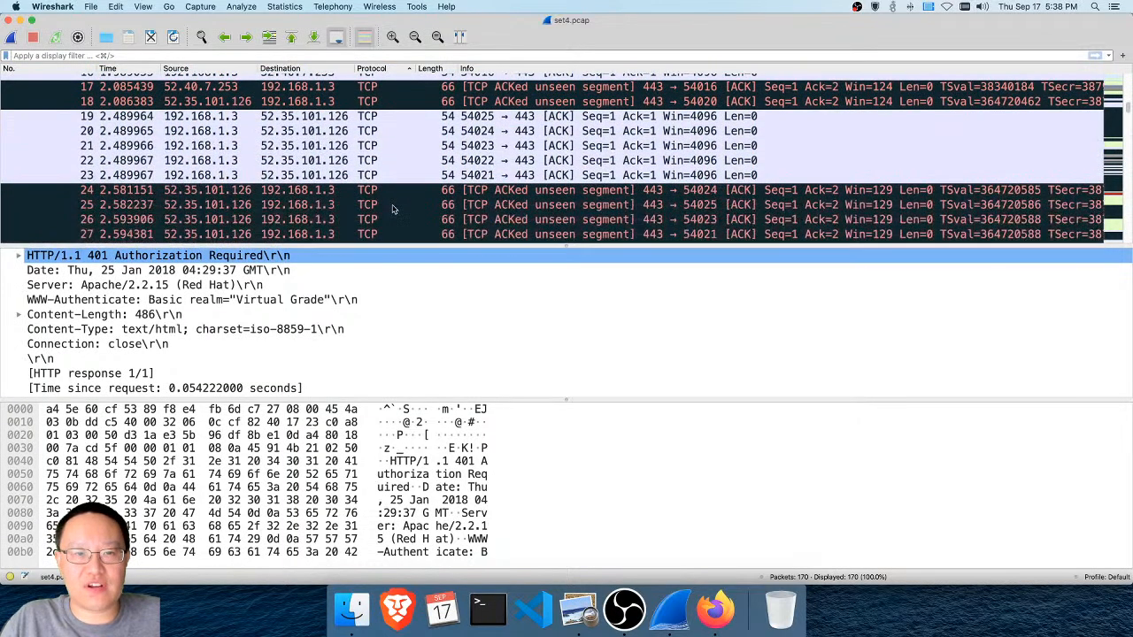
pyautogui.scroll(-2, 393, 208)
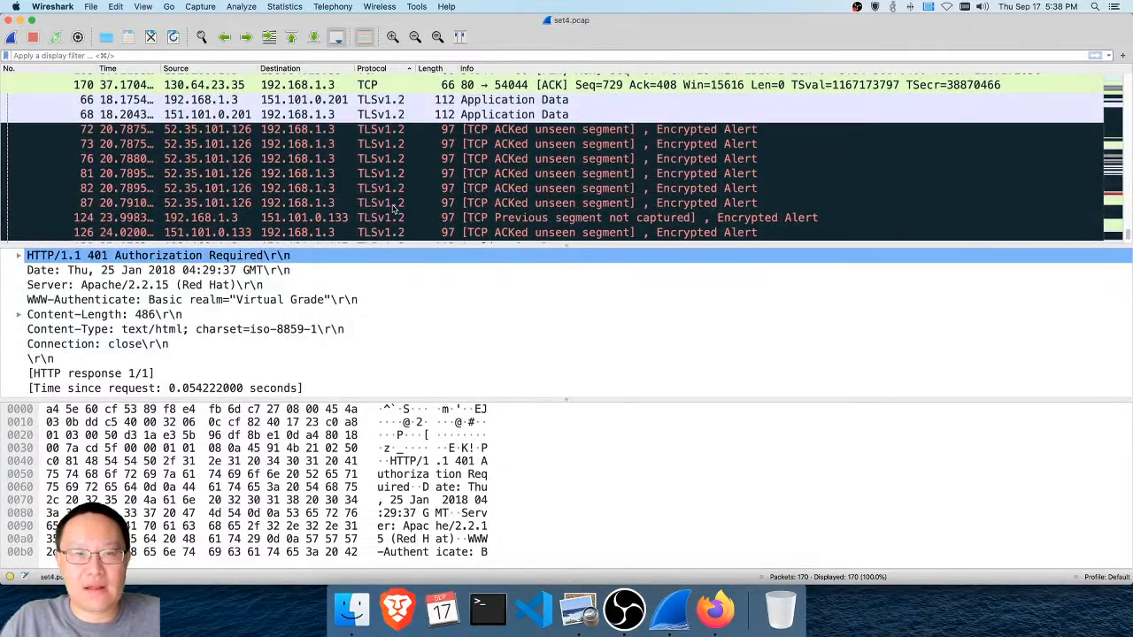
pyautogui.scroll(10, 394, 209)
pyautogui.scroll(20, 394, 209)
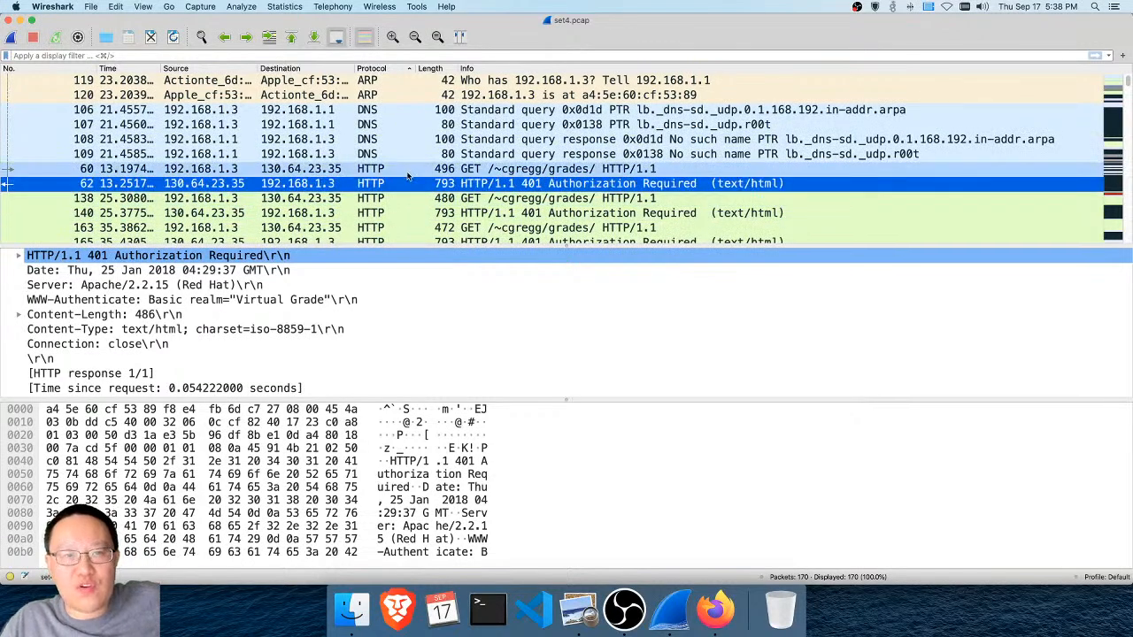
# Inspect the HTTP request in packet 60 and the server's reply in packet 62, ending with packet 60 selected
pyautogui.click(482, 170)
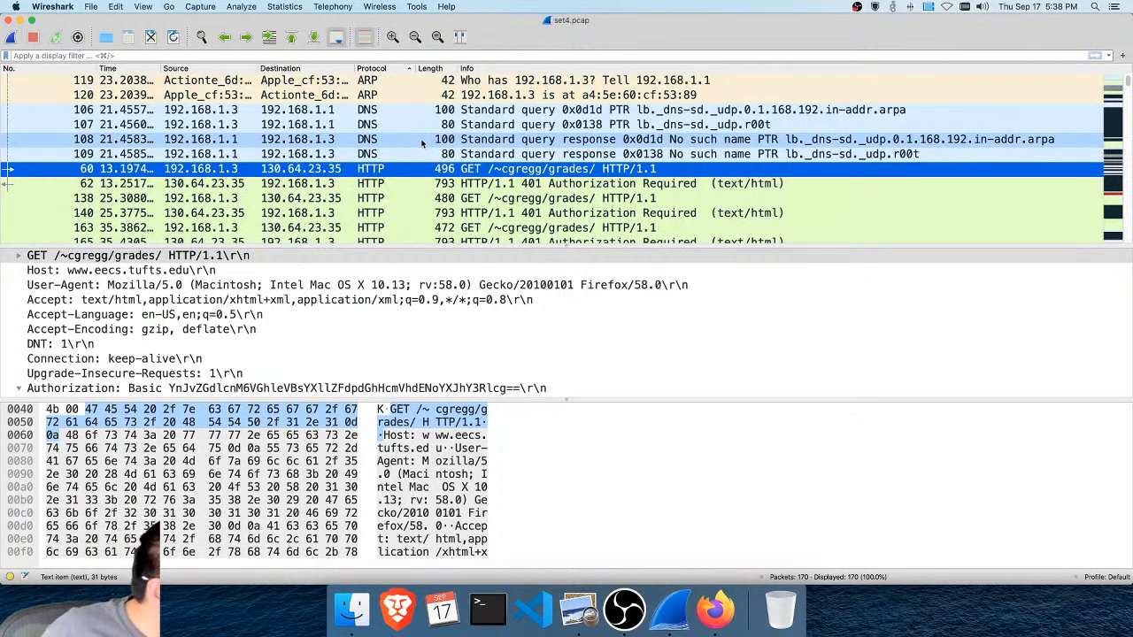
pyautogui.scroll(-2, 422, 144)
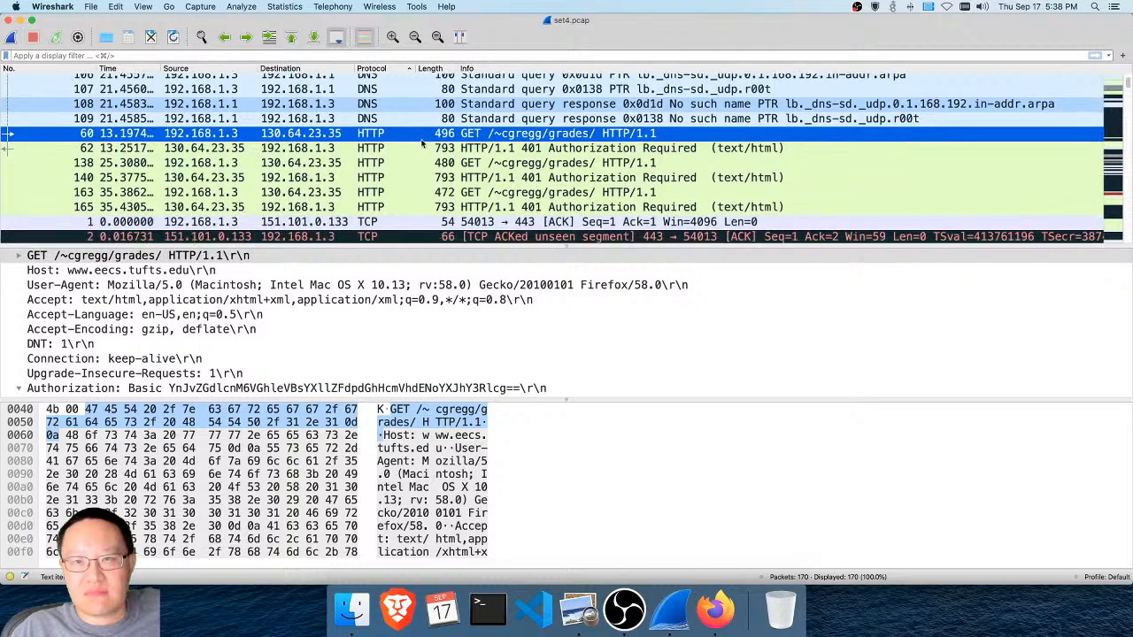
pyautogui.click(423, 149)
pyautogui.press('Up')
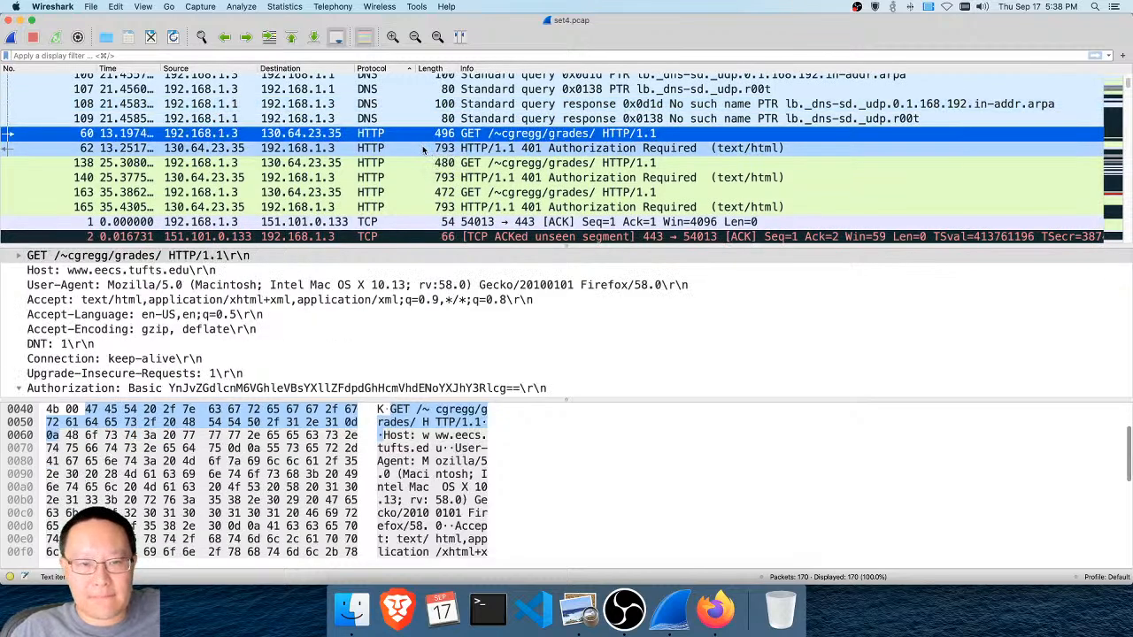
# Step through the HTTP packets from the reply in packet 62 to the server's reply in packet 140
pyautogui.press('Down')
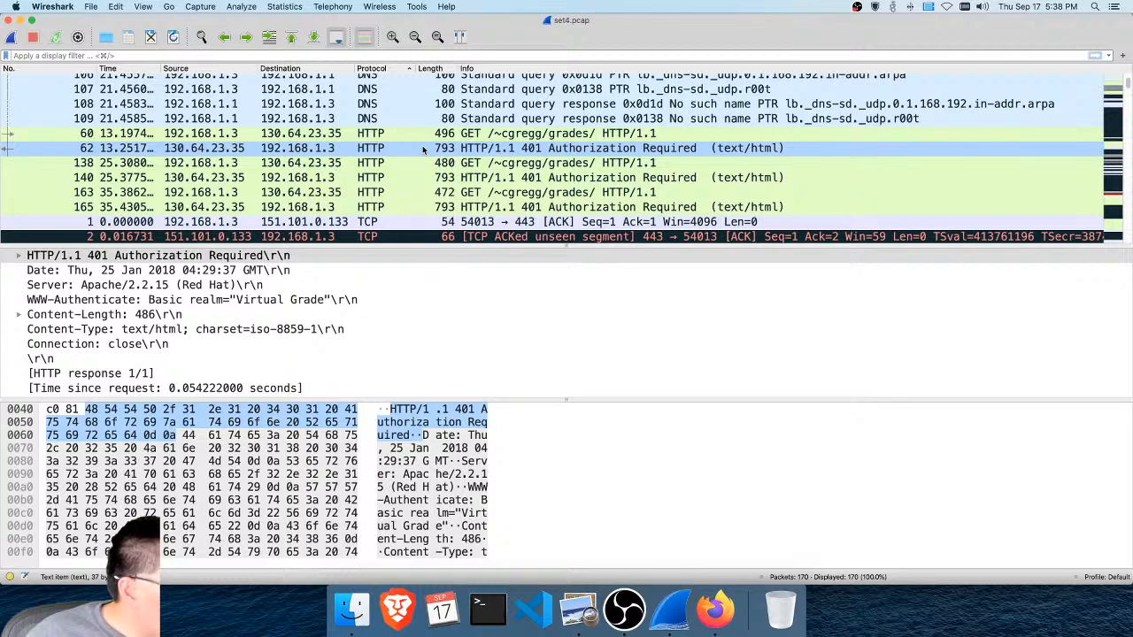
pyautogui.press('Down')
pyautogui.press('Down')
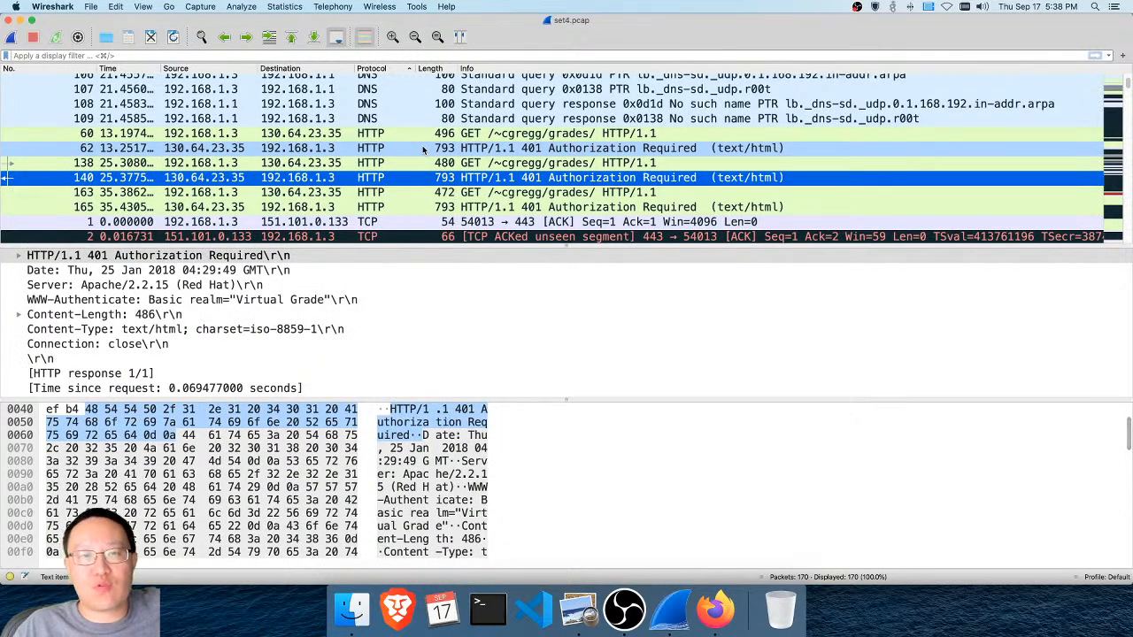
# Look through the TCP and TLSv1.2 packets at the end of the protocol-sorted list and select packet 87
pyautogui.scroll(-15, 423, 150)
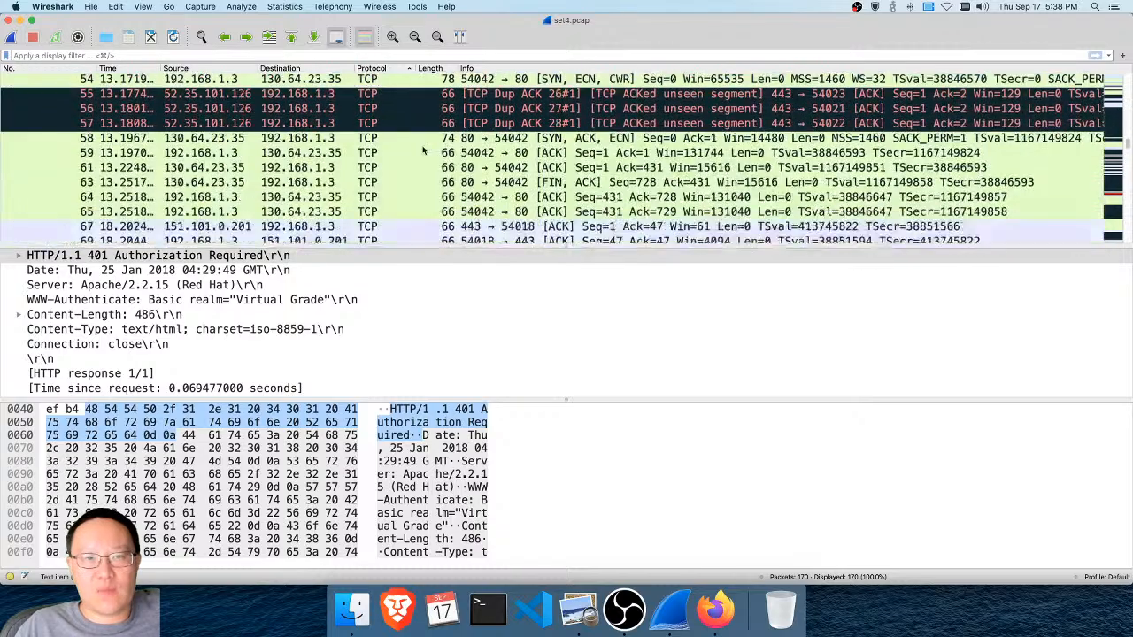
pyautogui.scroll(-15, 423, 151)
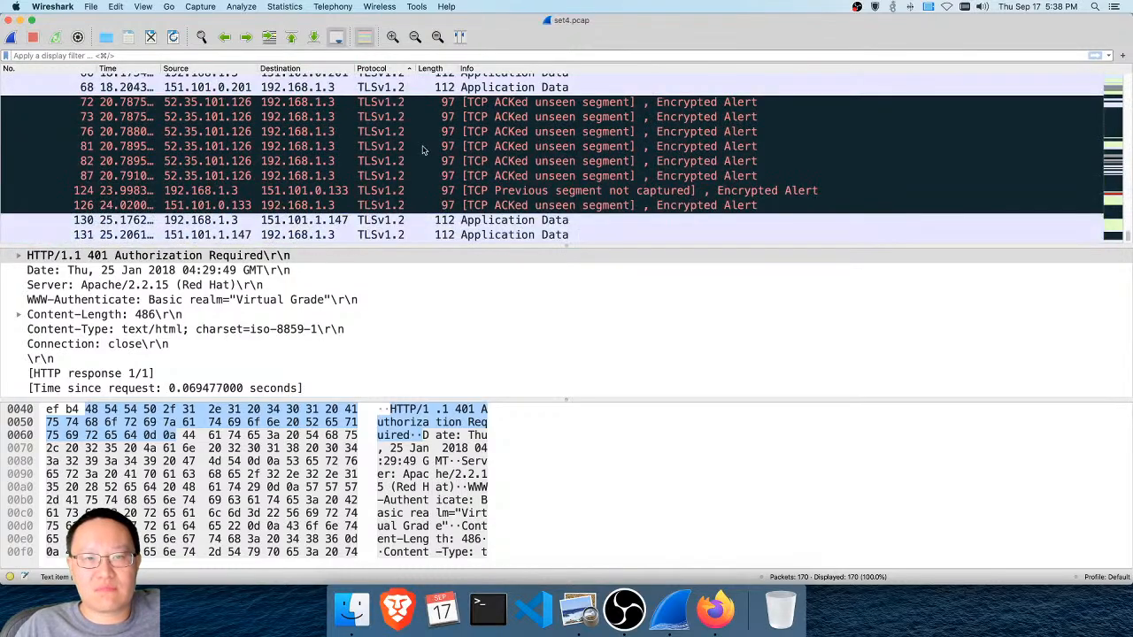
pyautogui.scroll(5, 417, 166)
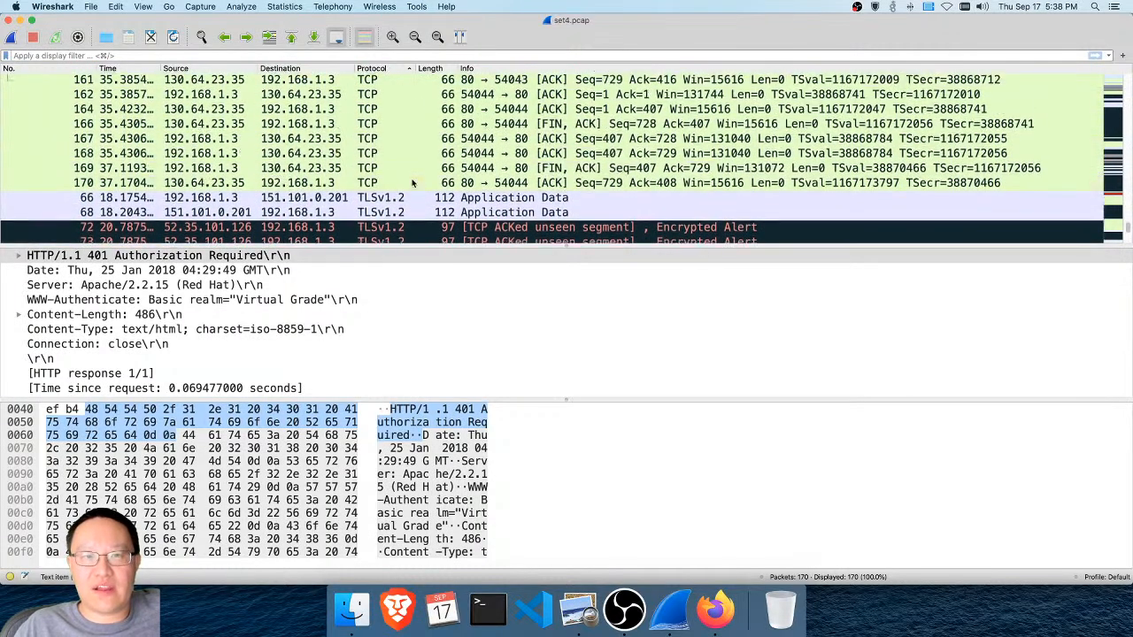
pyautogui.scroll(-5, 412, 182)
pyautogui.click(411, 181)
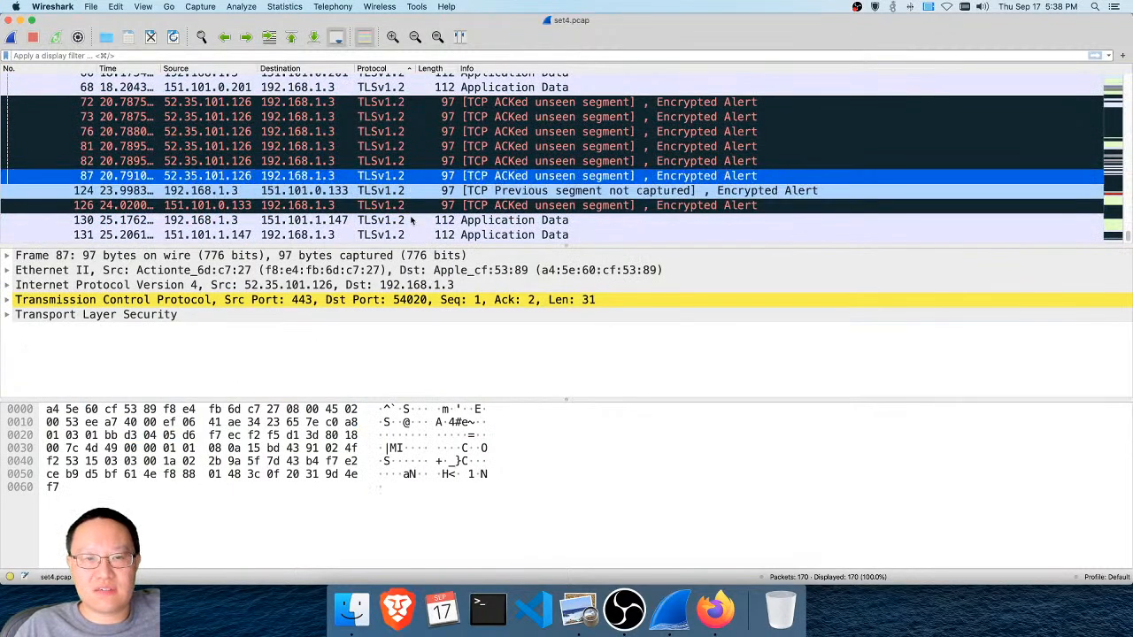